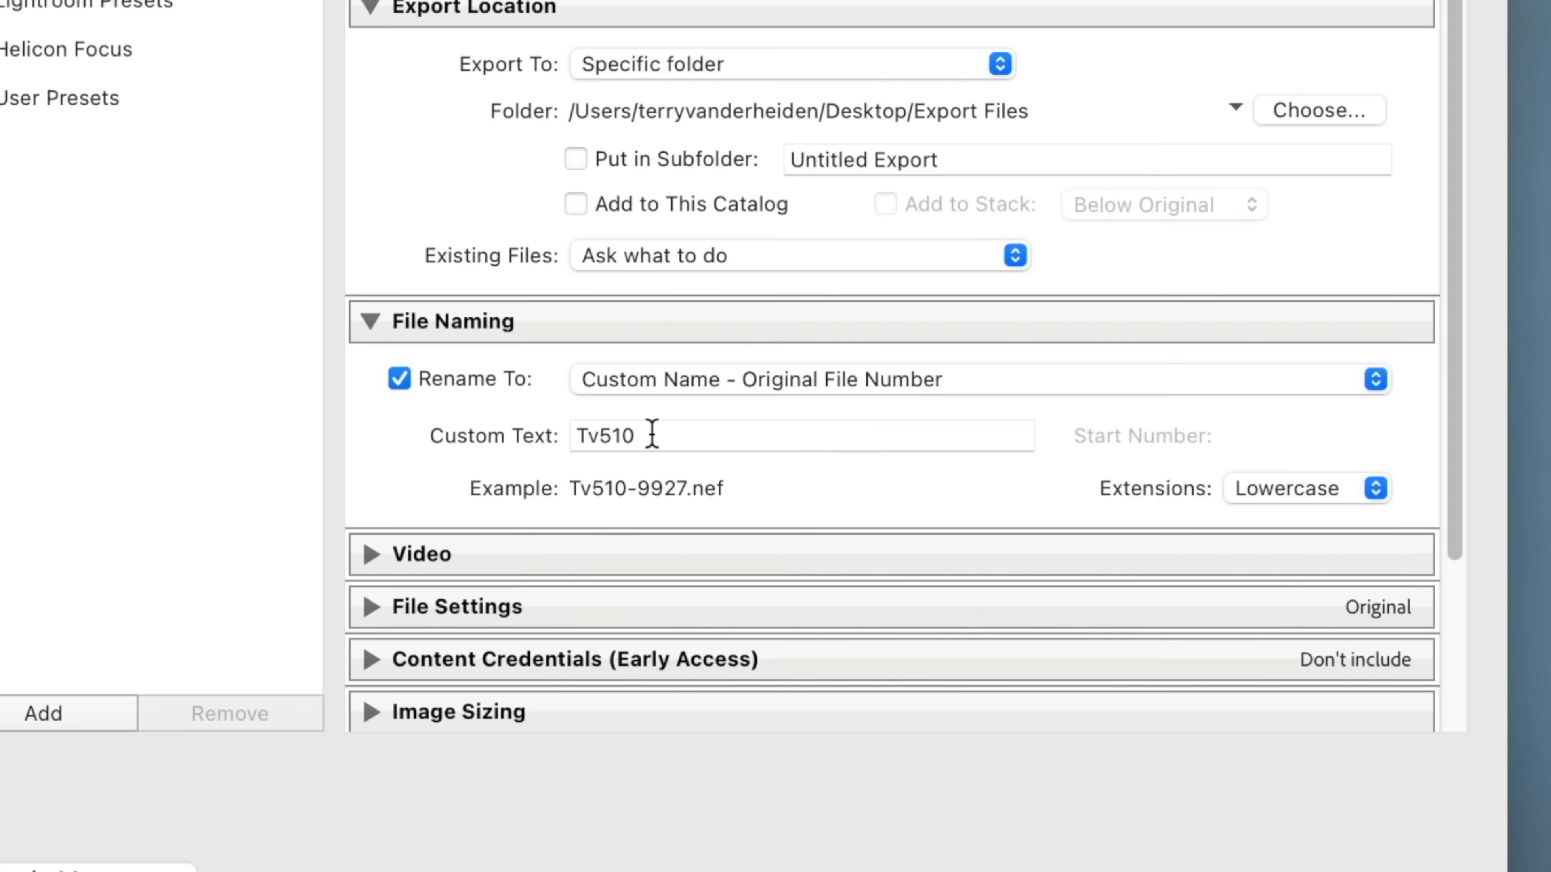
- Compare the example filename with renaming turned off and back on, and review the available naming templates
left_click(653, 434)
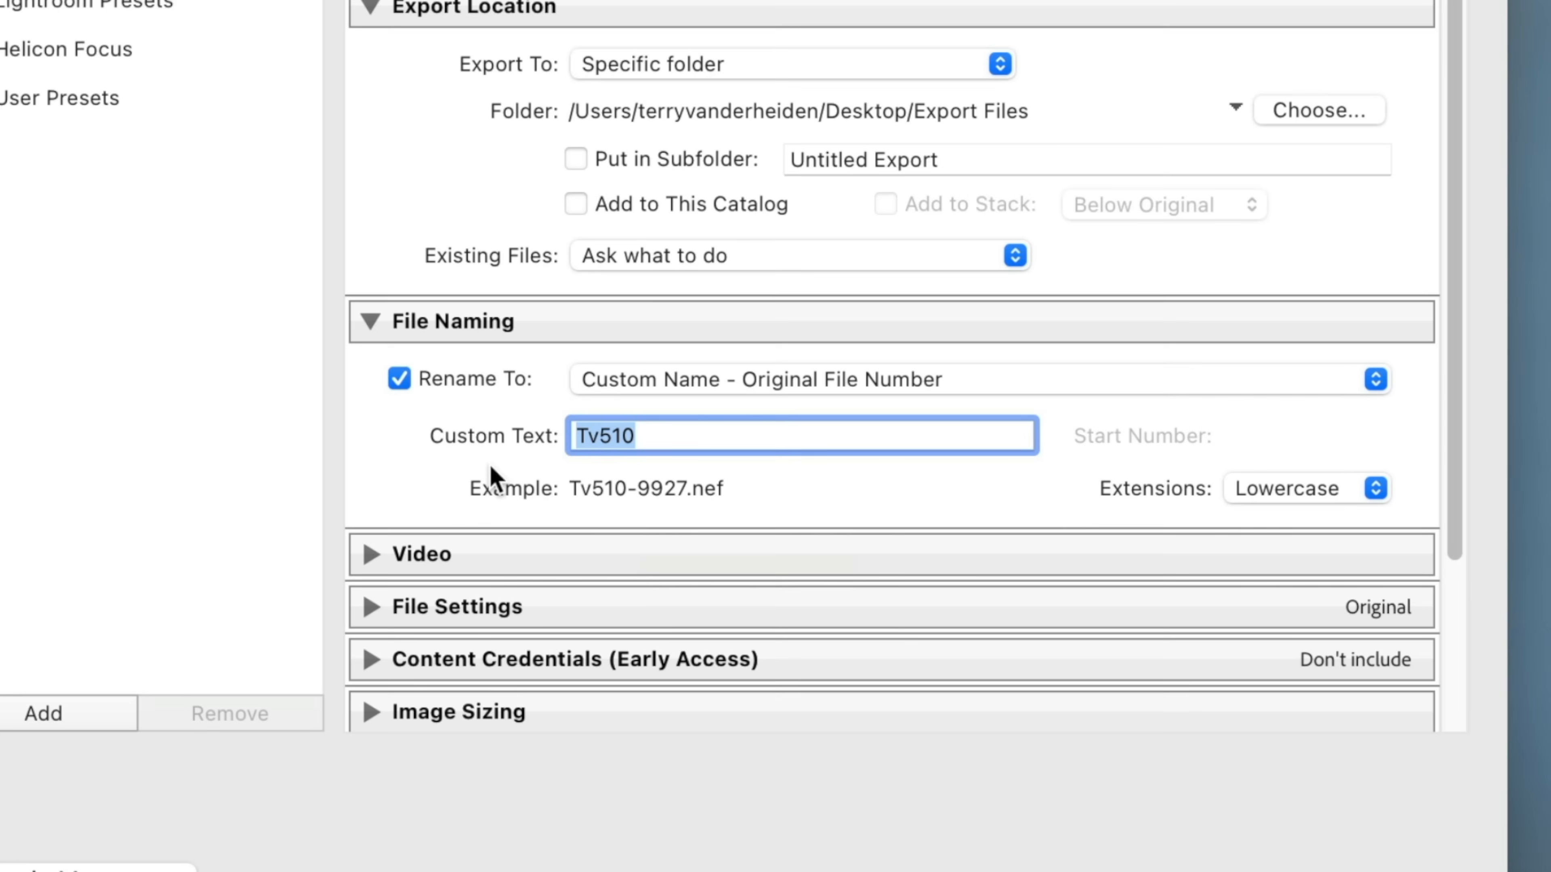
left_click(400, 378)
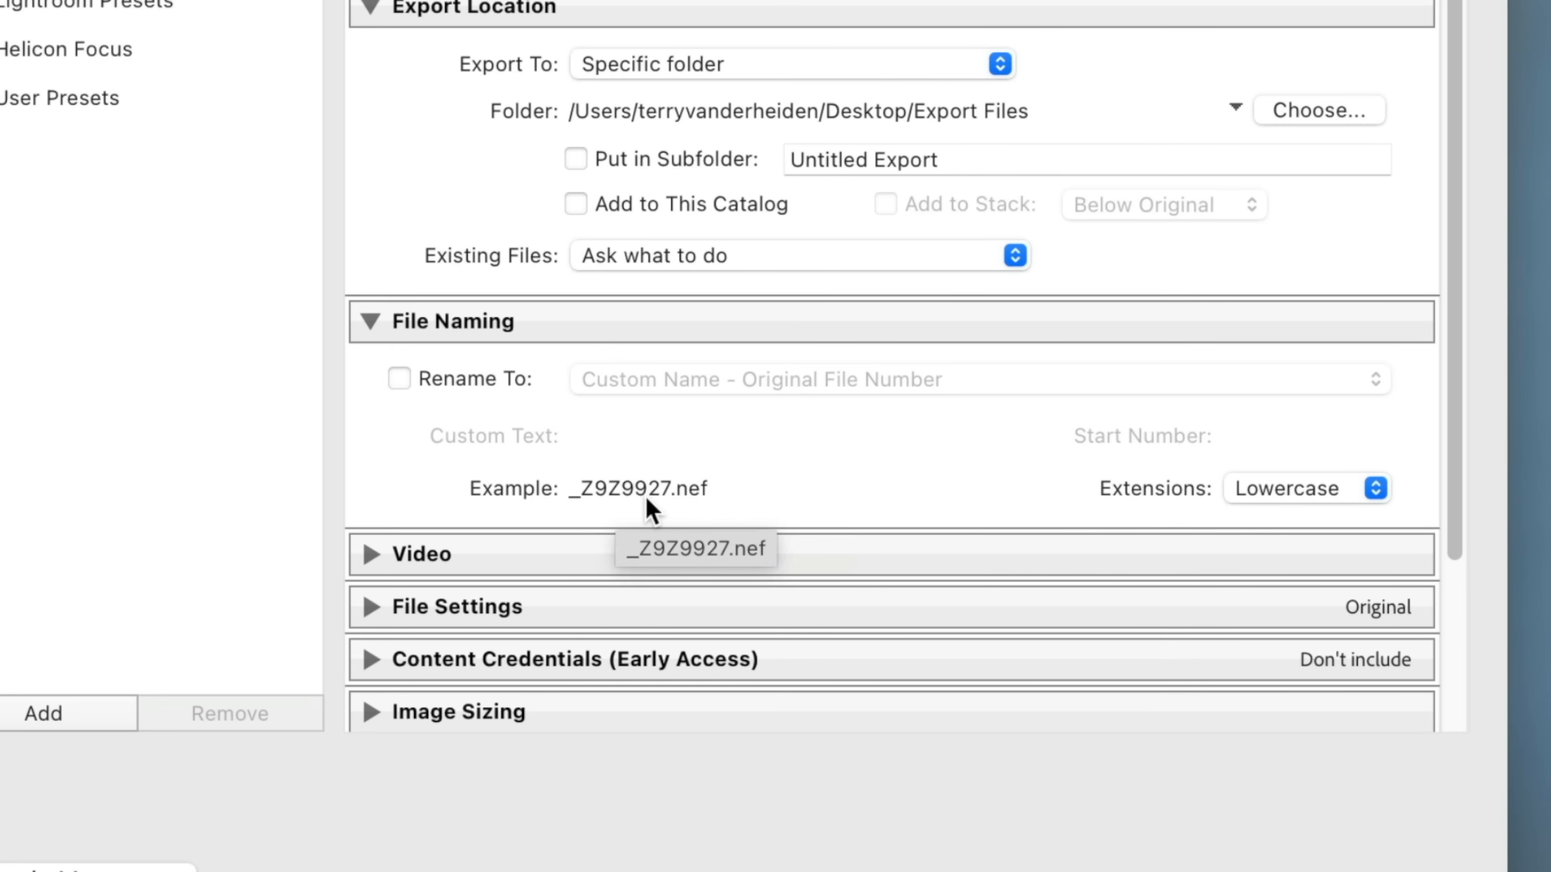
left_click(398, 379)
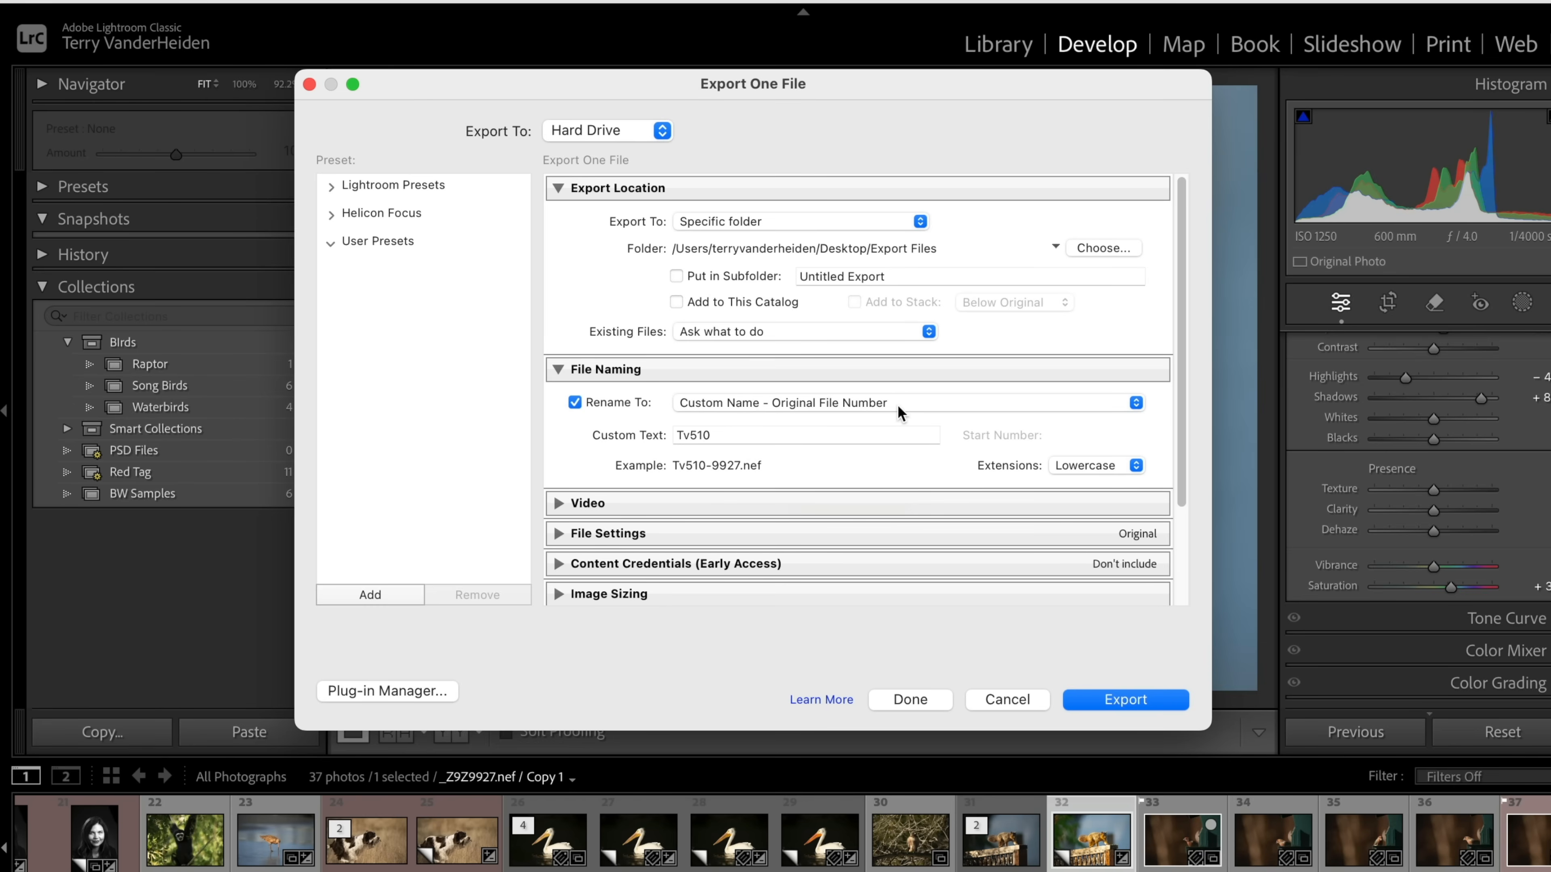
left_click(1135, 405)
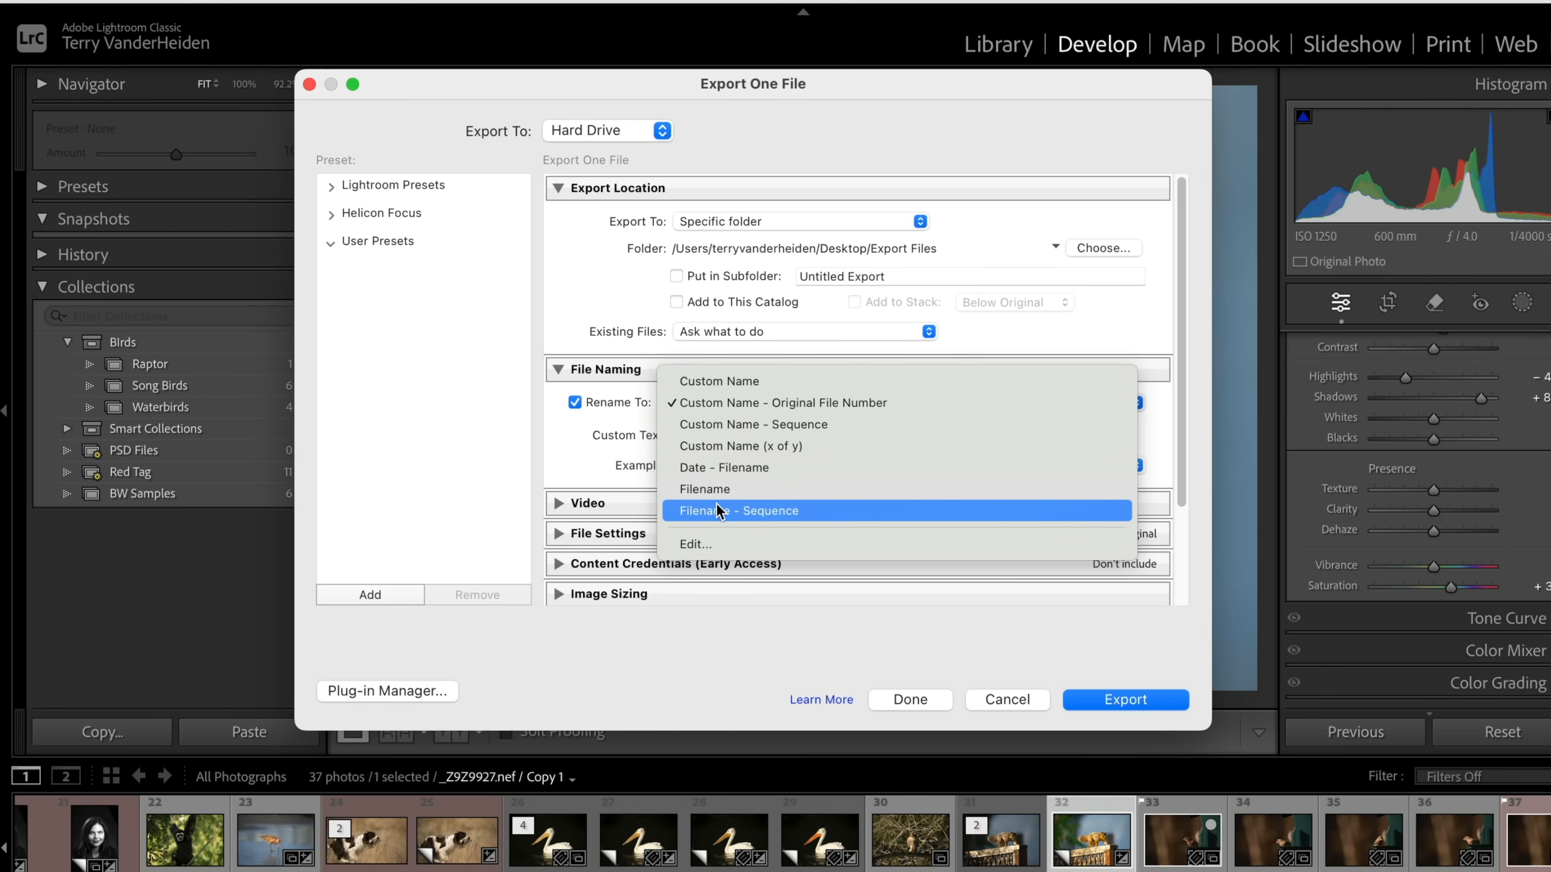
left_click(576, 449)
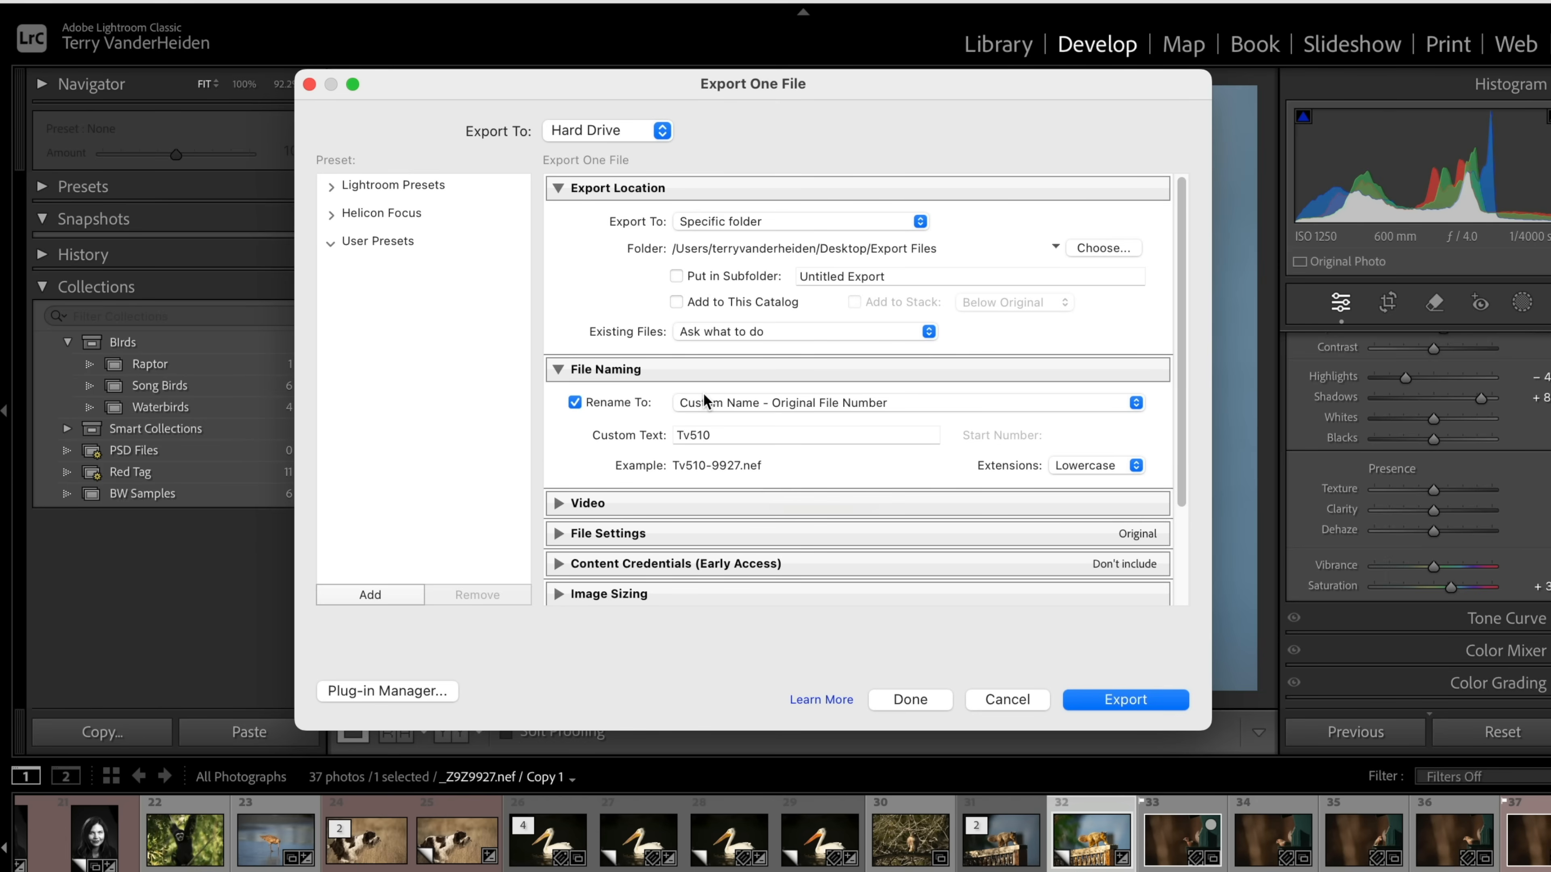
- Expand the File Settings section of the export options and set the image format to JPEG
scroll(703, 397, "down", 3)
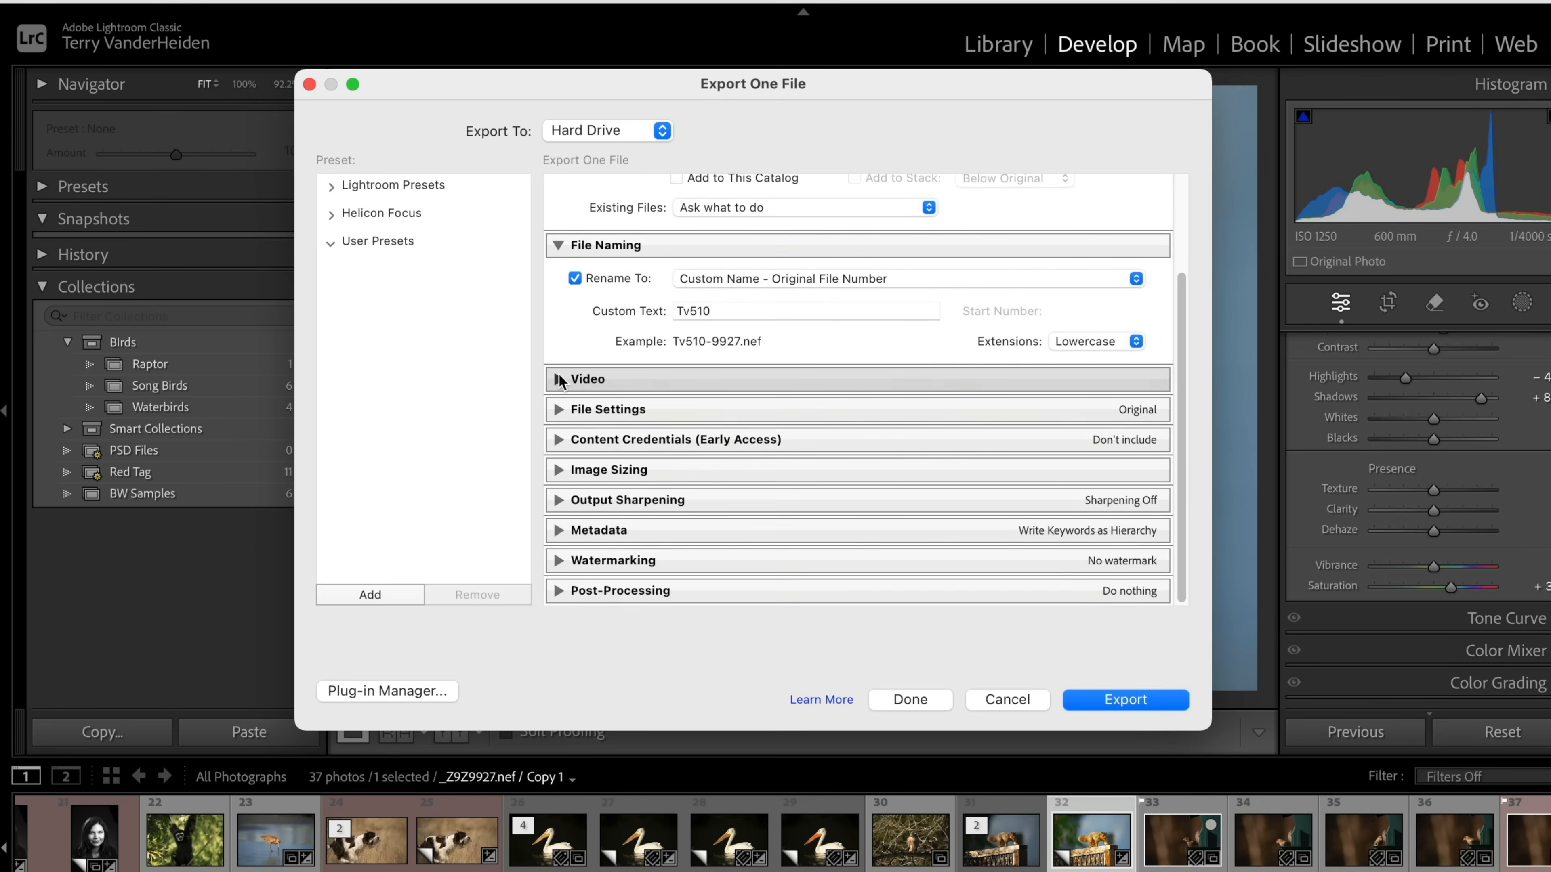
left_click(559, 379)
left_click(559, 379)
left_click(561, 412)
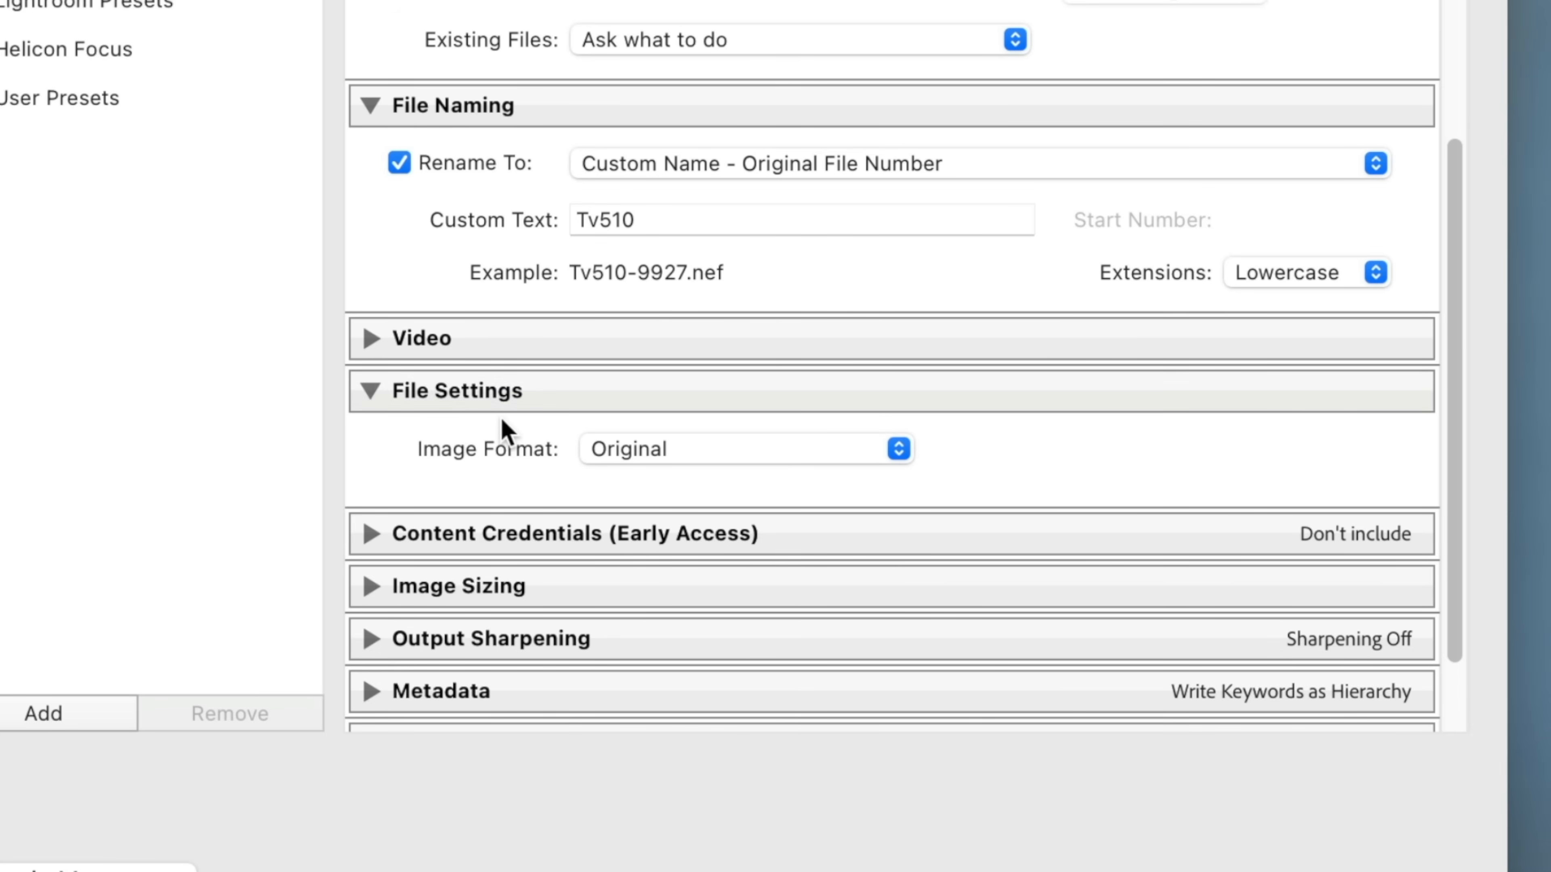
left_click(899, 452)
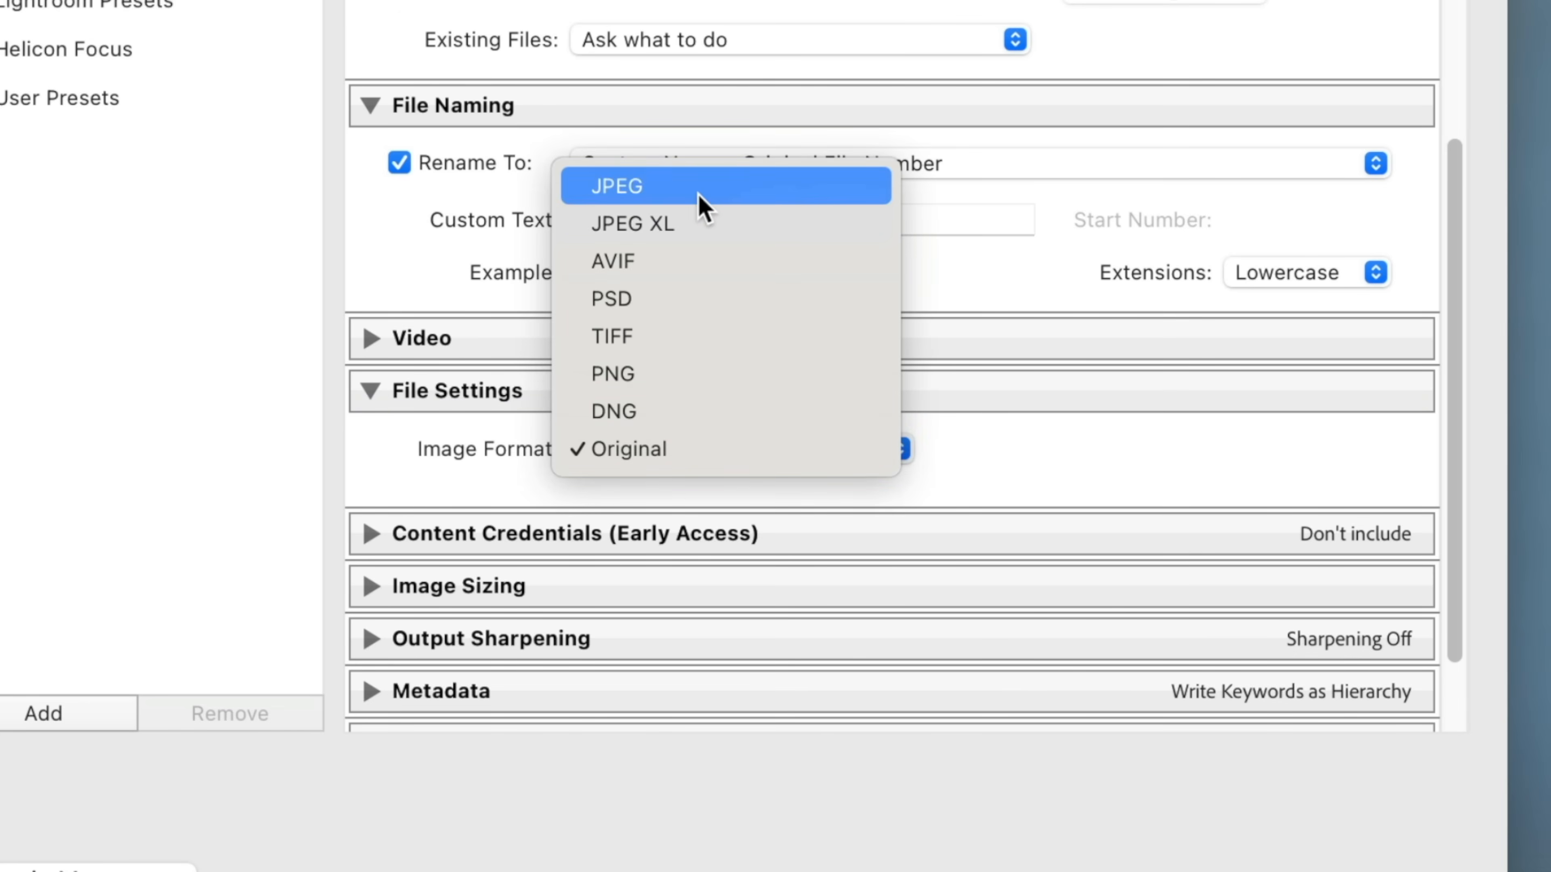
left_click(702, 206)
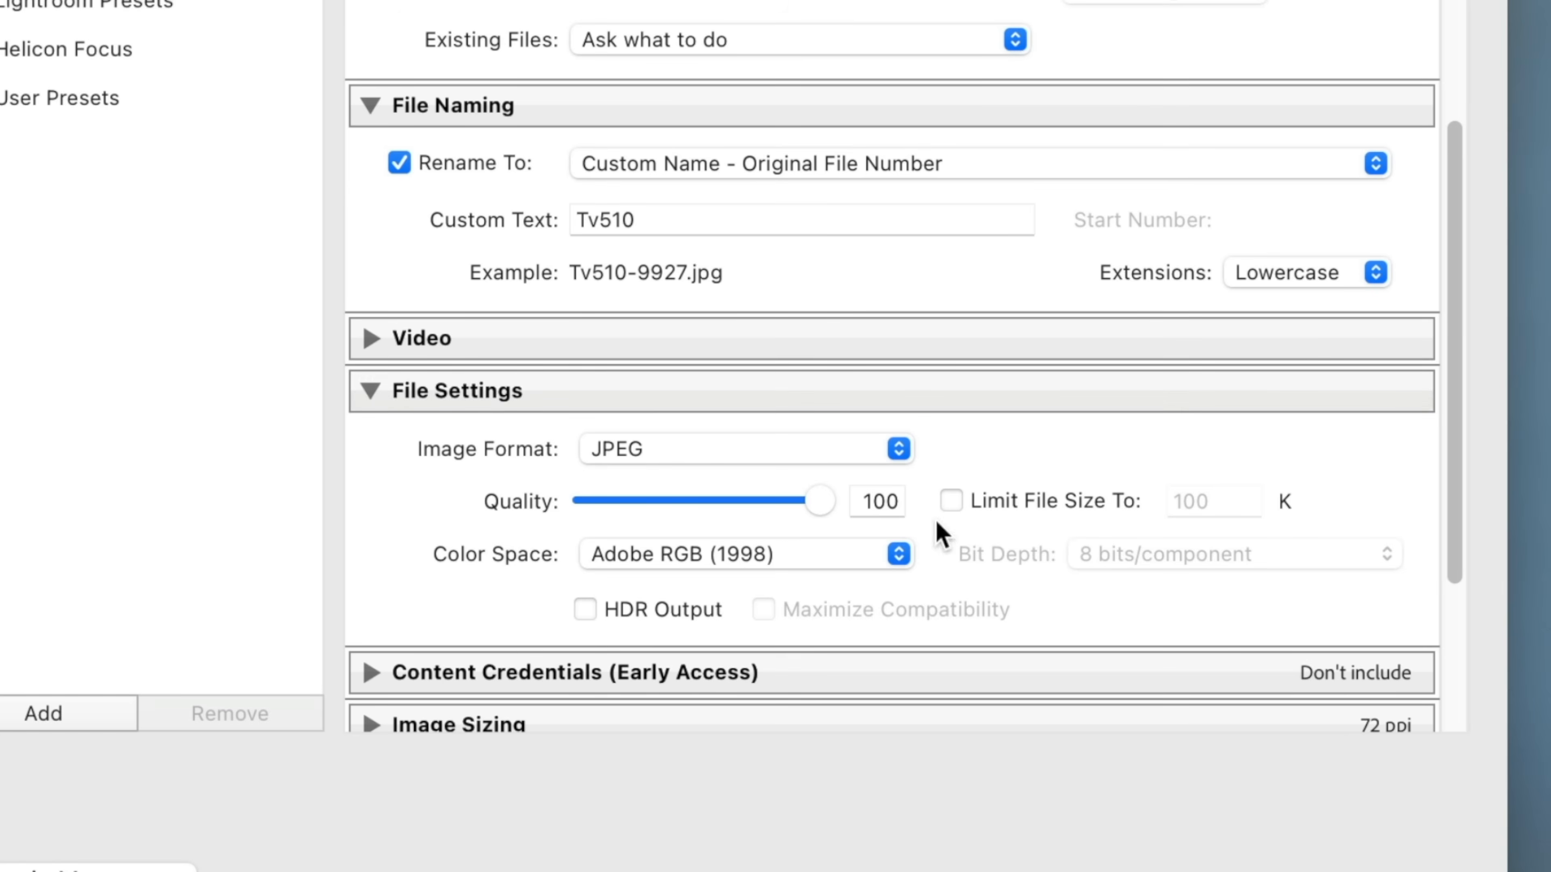
- Set the JPEG quality to 100 and the color space to Adobe RGB (1998), and export the photo
left_click_drag(1455, 458, 1443, 527)
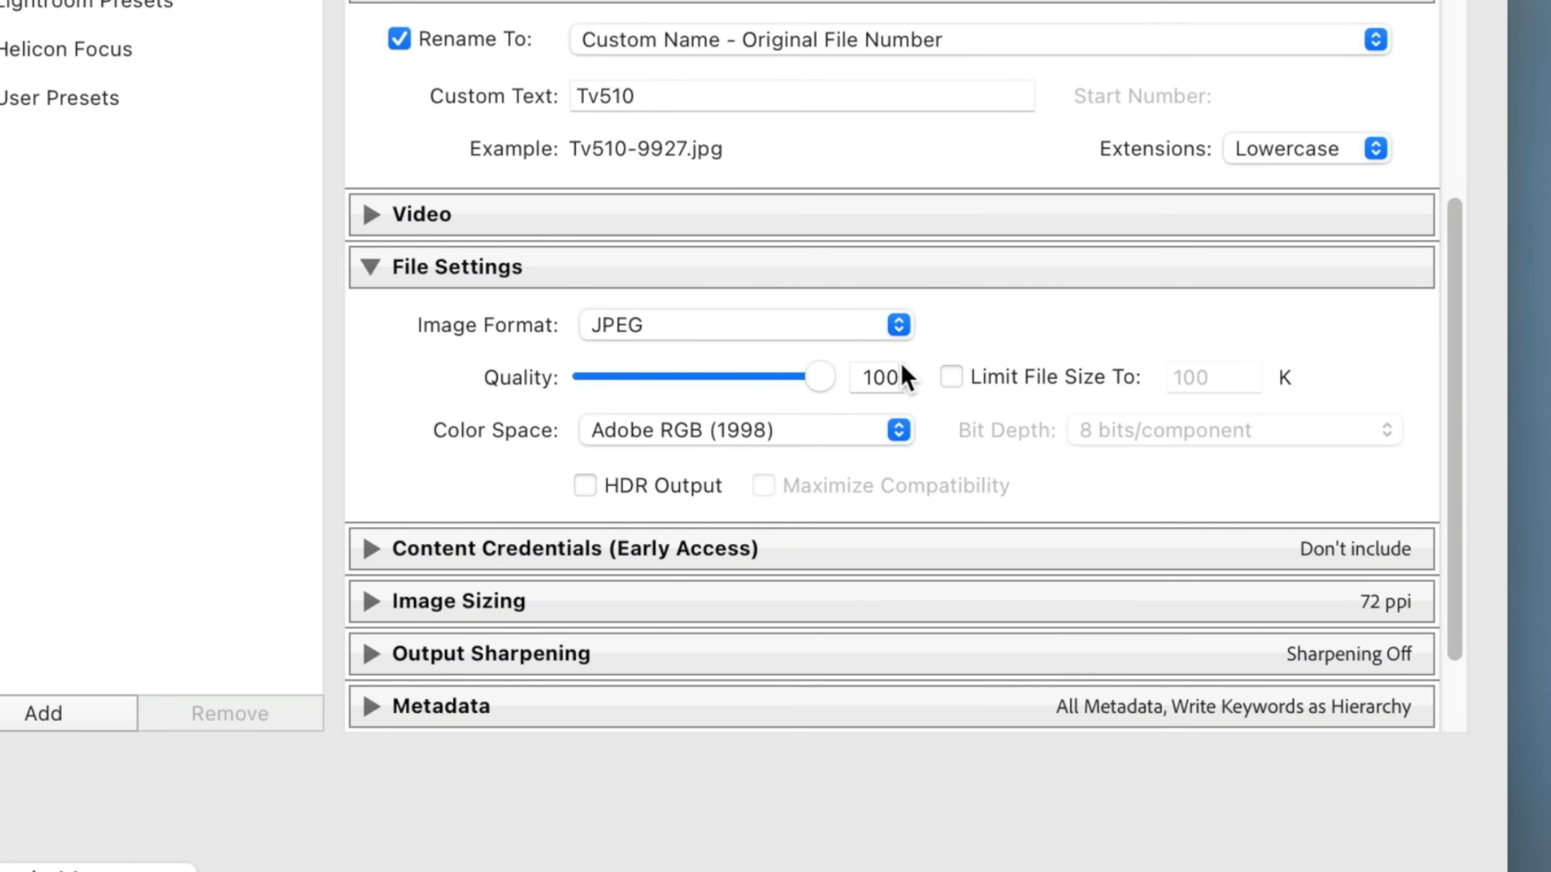
left_click_drag(820, 385, 862, 397)
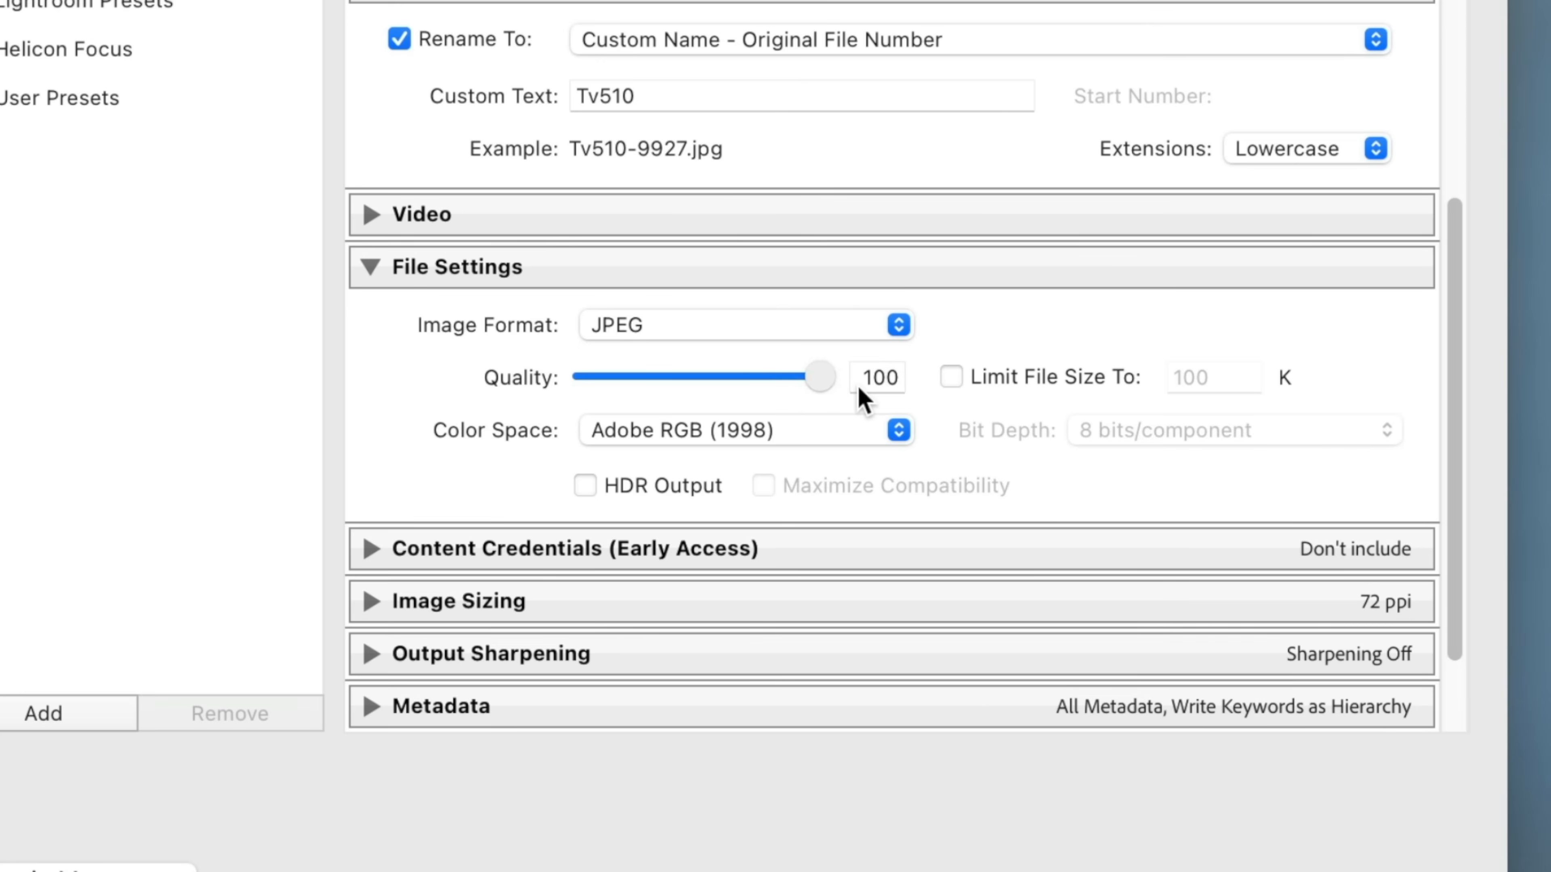
left_click(897, 432)
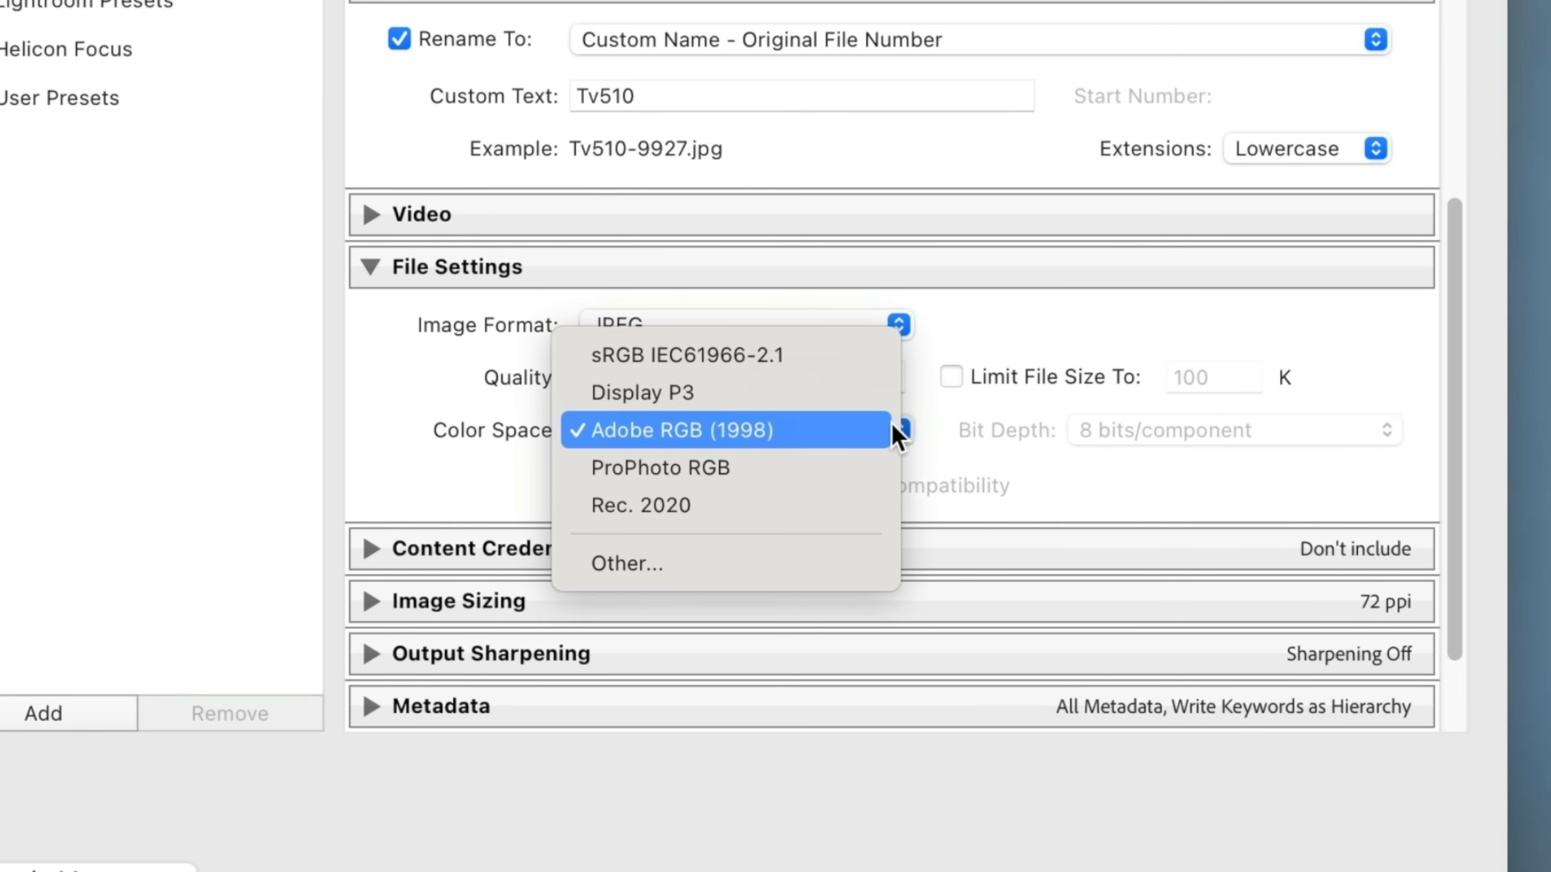
left_click(893, 429)
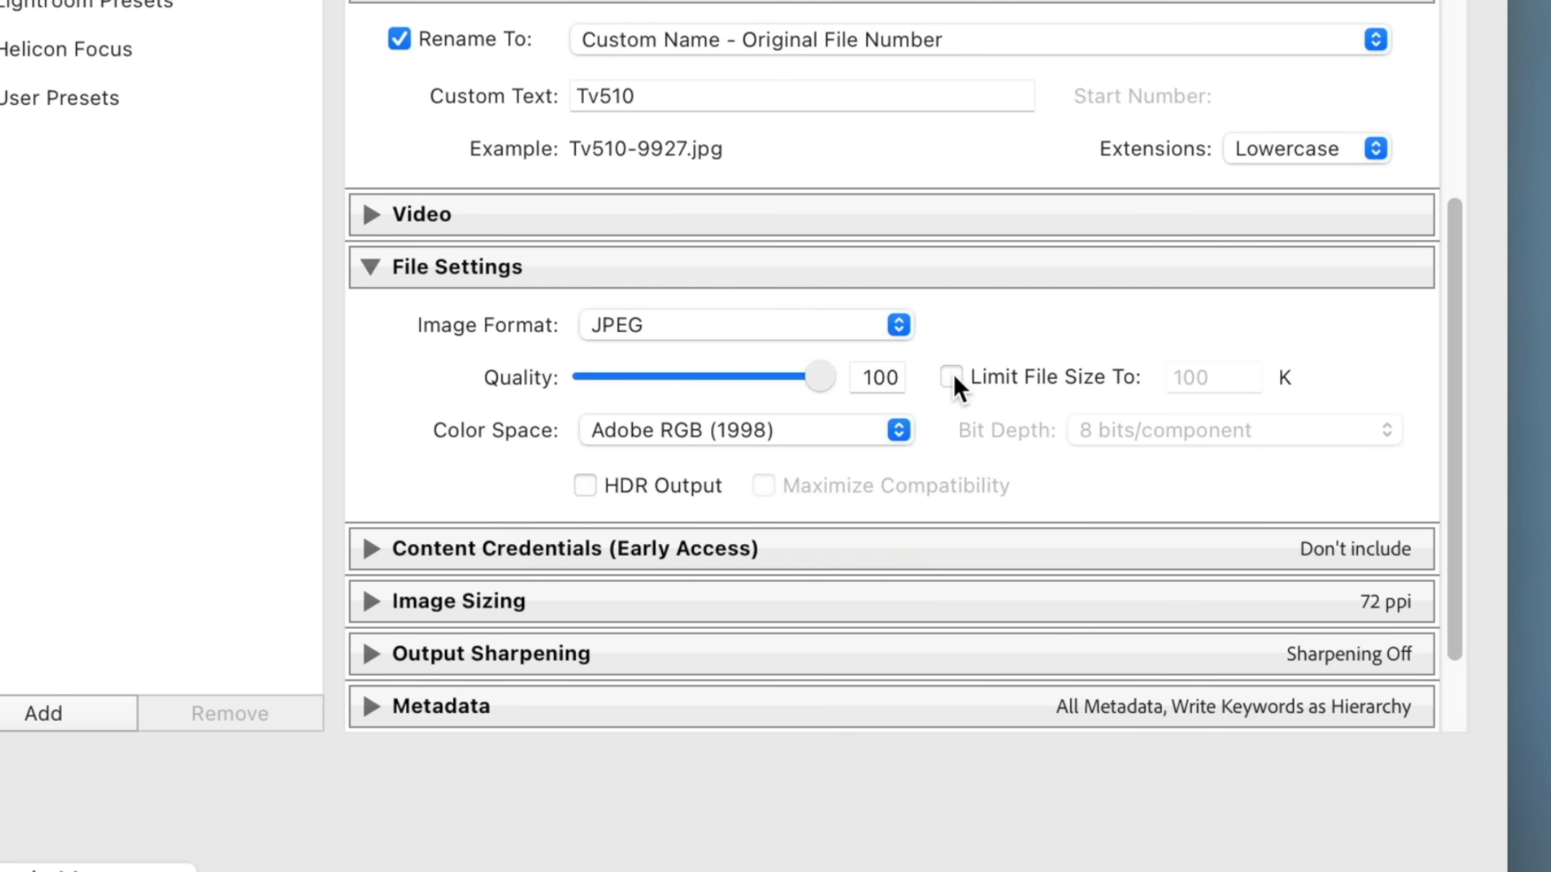
mouse_move(956, 382)
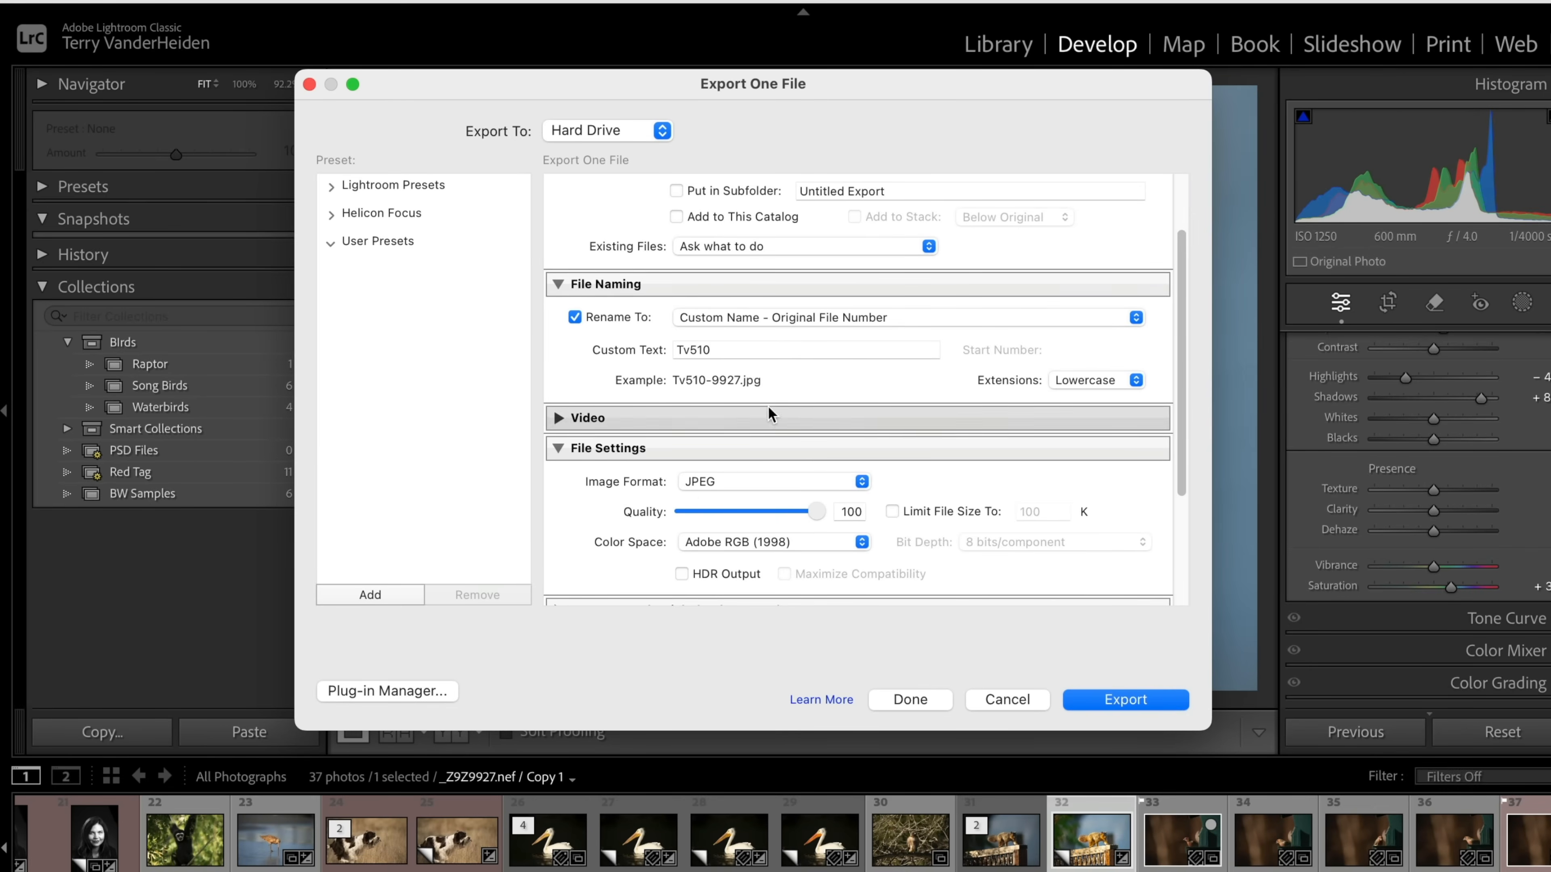
scroll(768, 409, "up", 3)
scroll(796, 390, "down", 6)
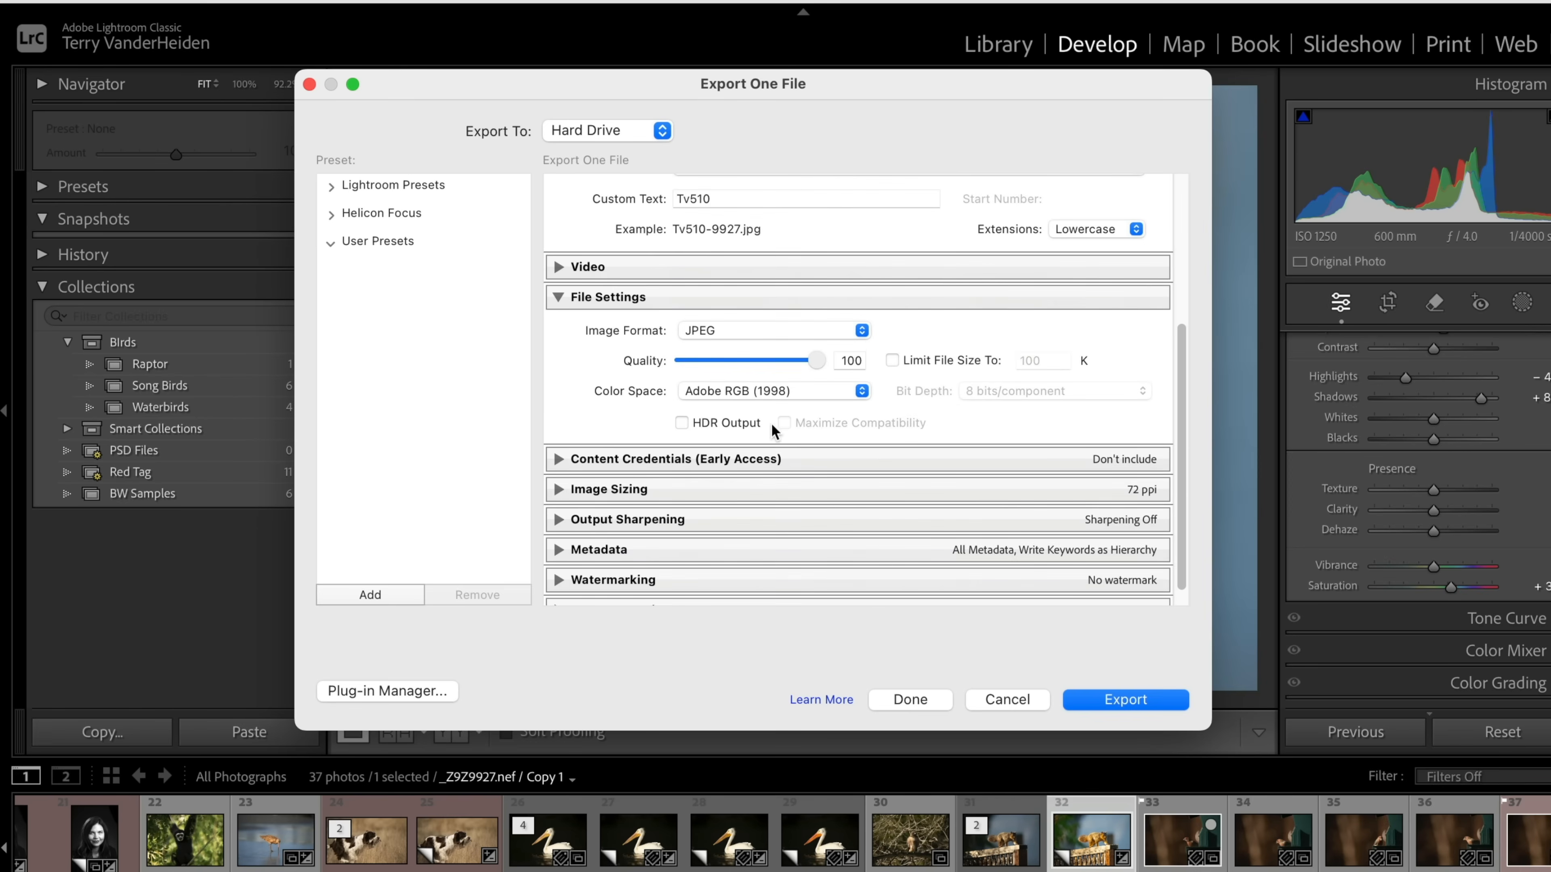
left_click(1127, 700)
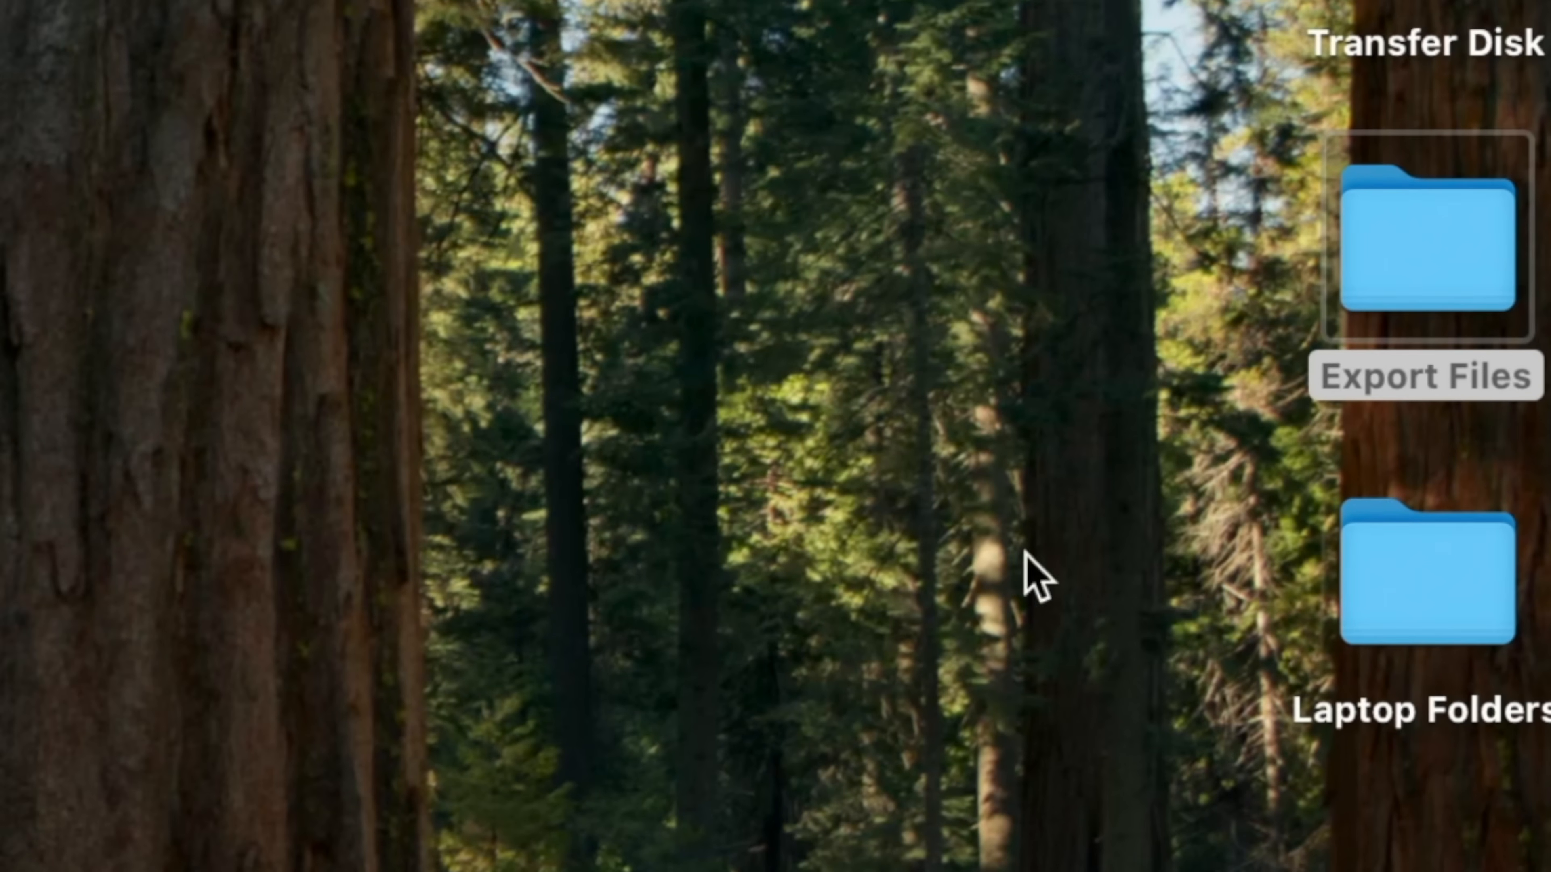
- Open the Export Files folder on the desktop and preview the exported Tv510-9927.jpg in an enlarged window
double_click(1434, 238)
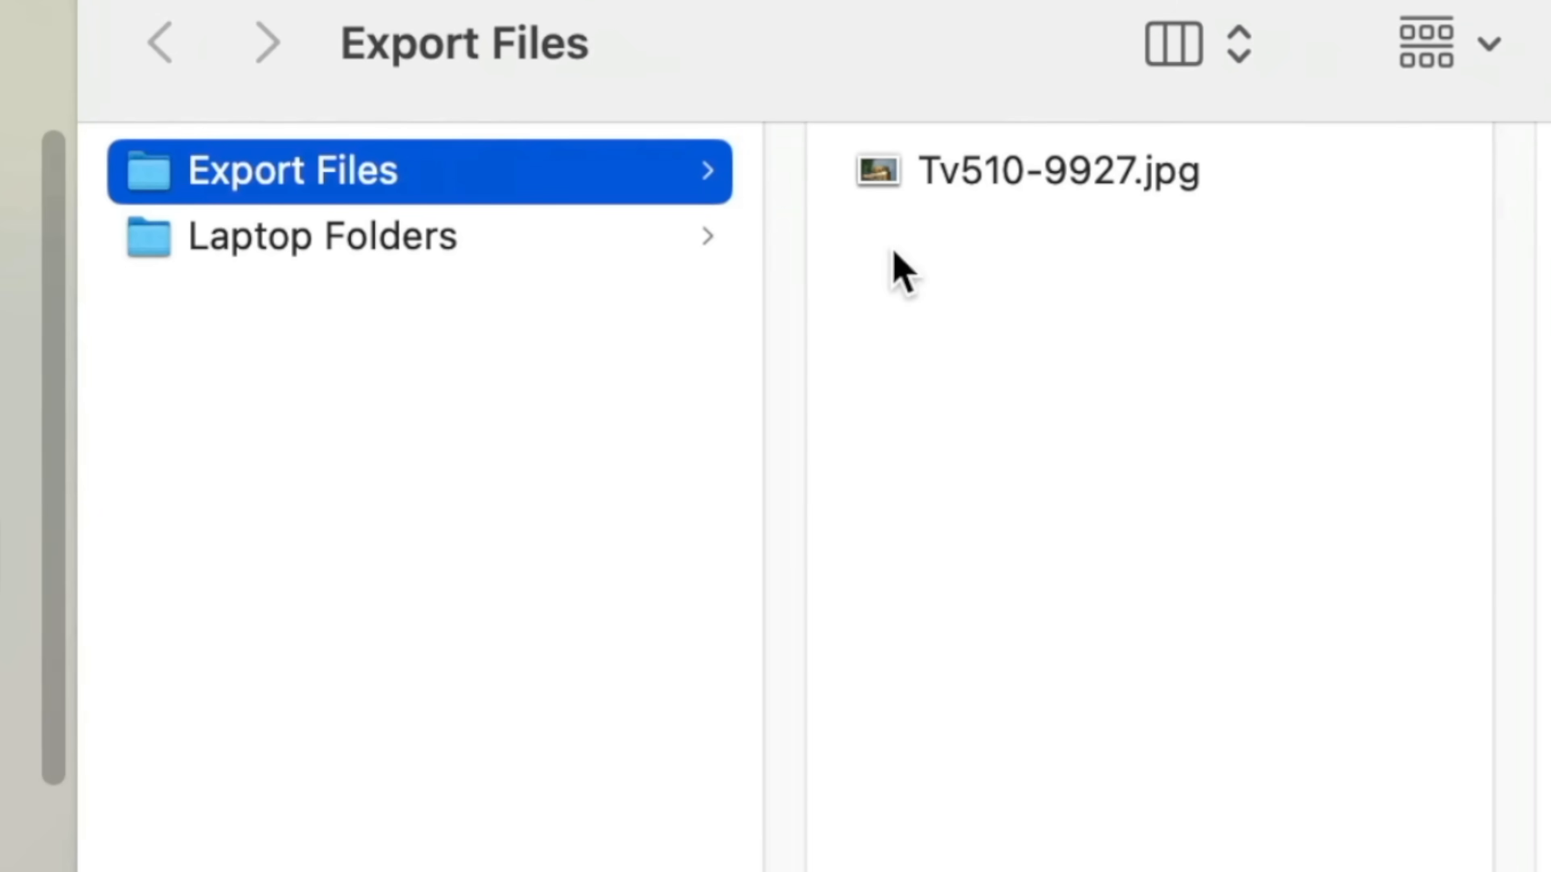
left_click(968, 171)
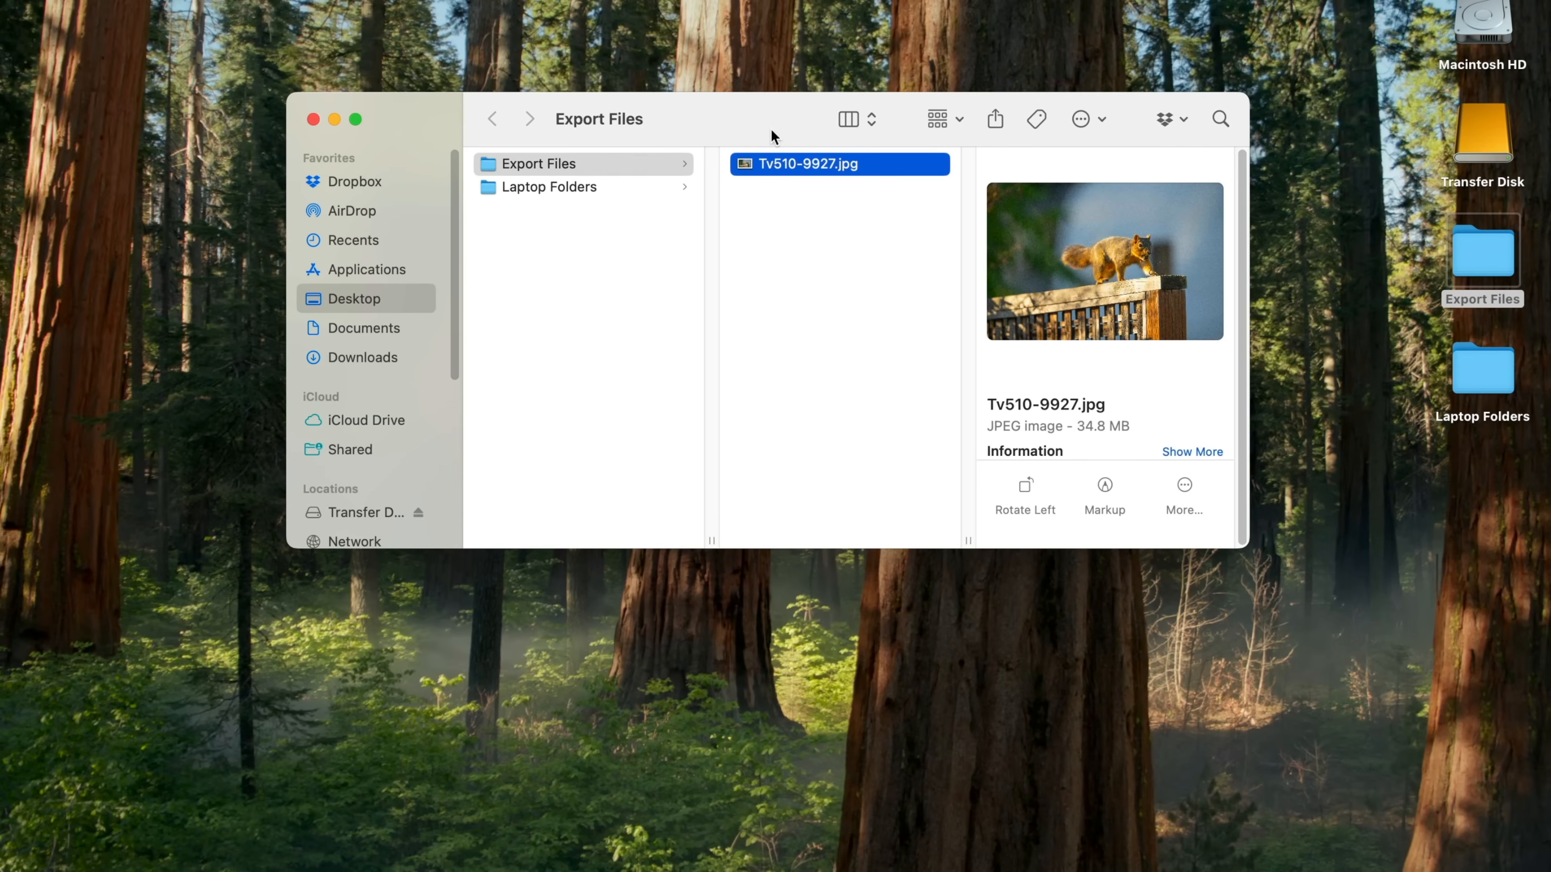
left_click_drag(795, 120, 642, 115)
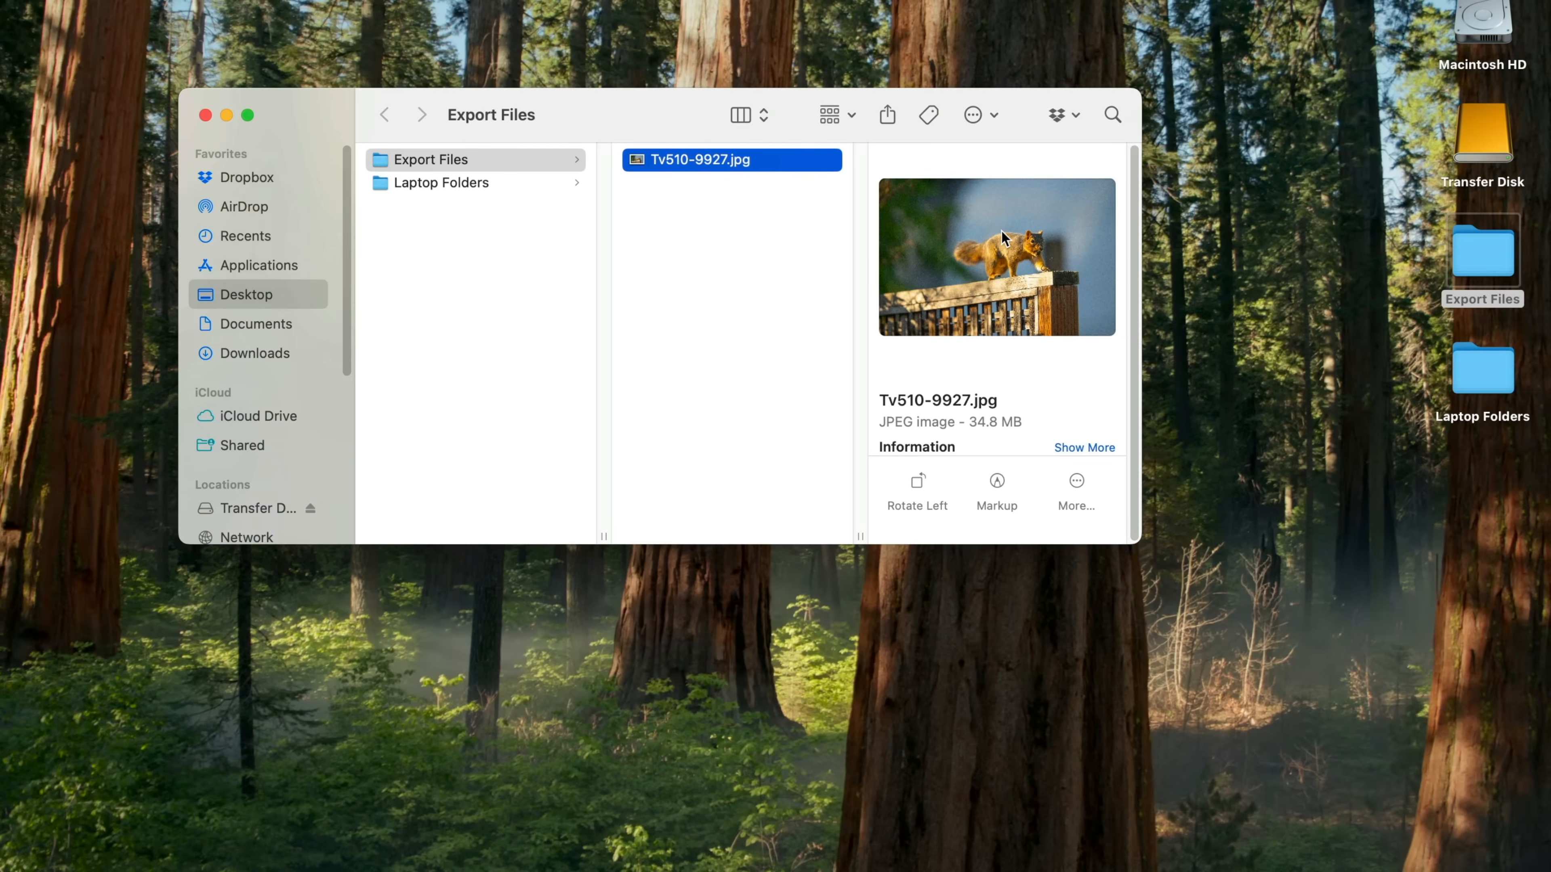
left_click_drag(1153, 548, 1212, 586)
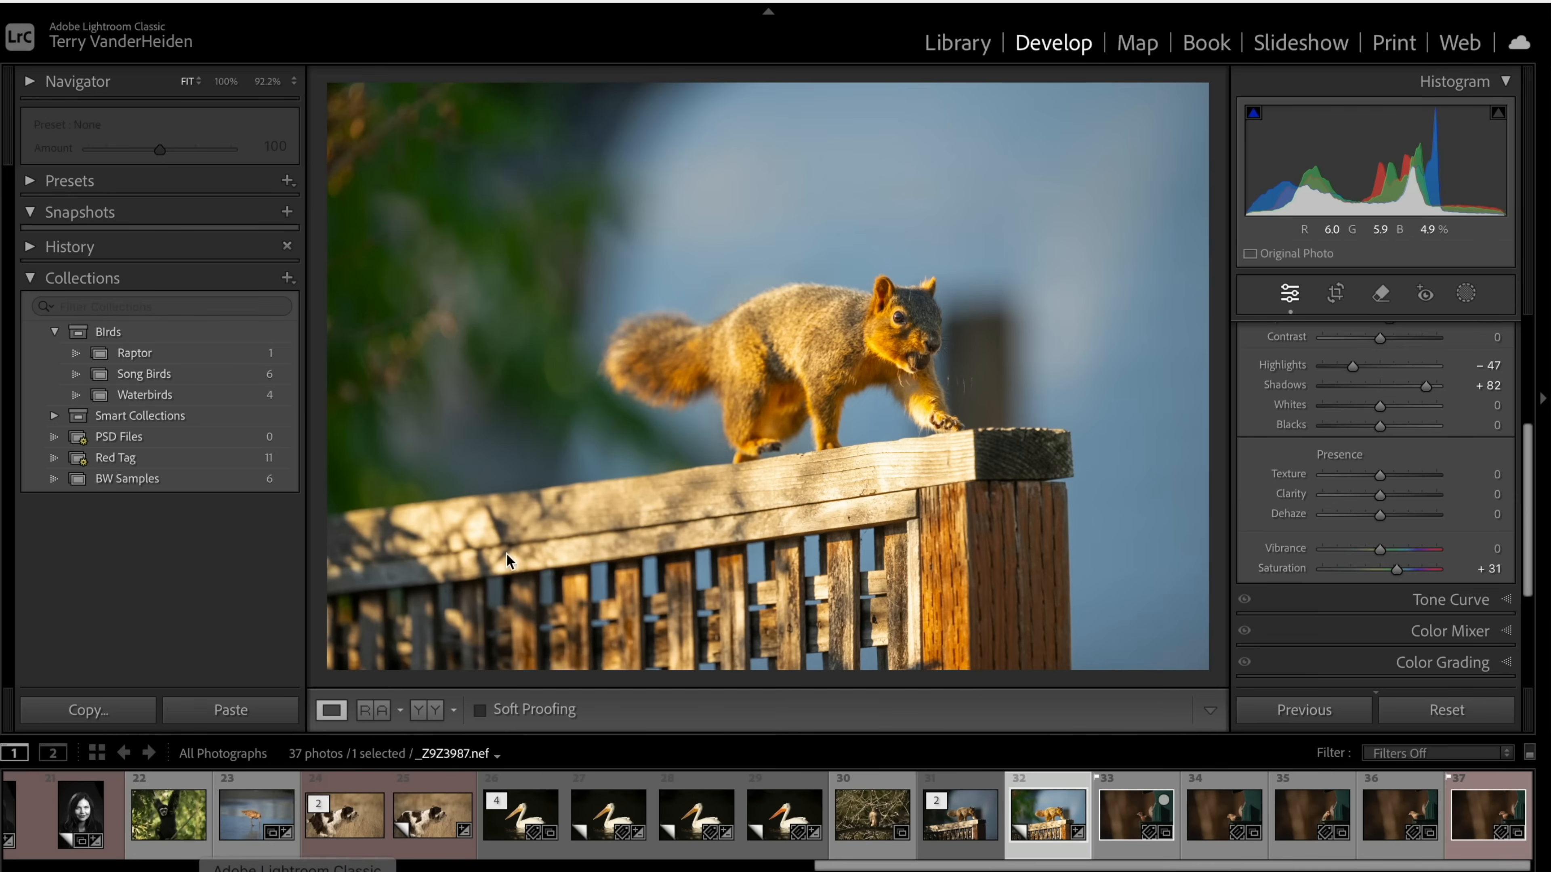
- Switch to Lightroom Classic and export the squirrel photo again with the image format set to Original
right_click(798, 360)
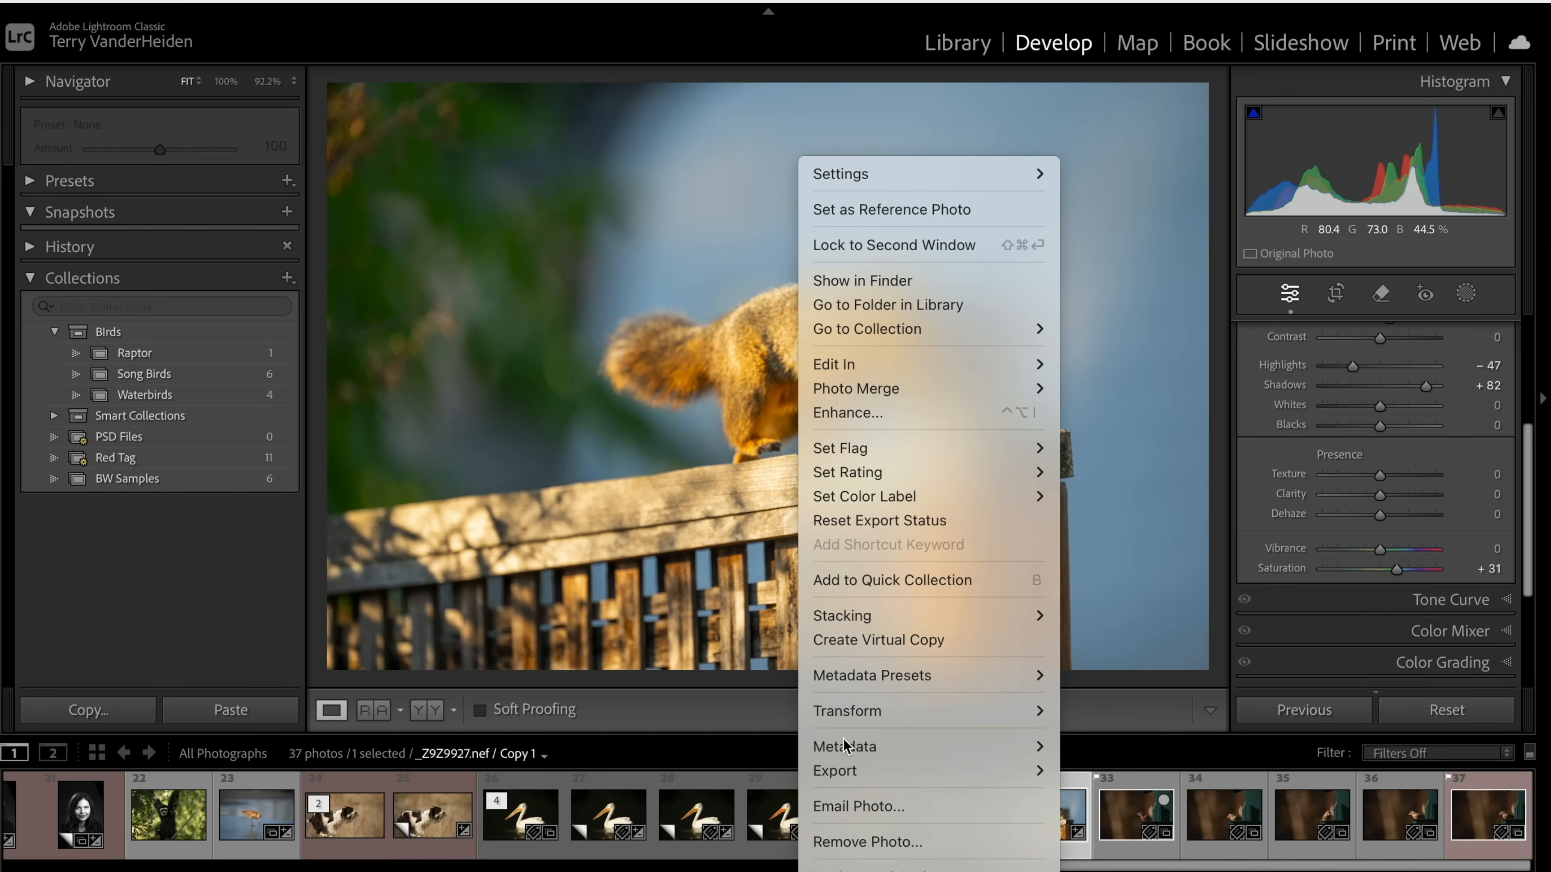
mouse_move(983, 769)
left_click(1102, 628)
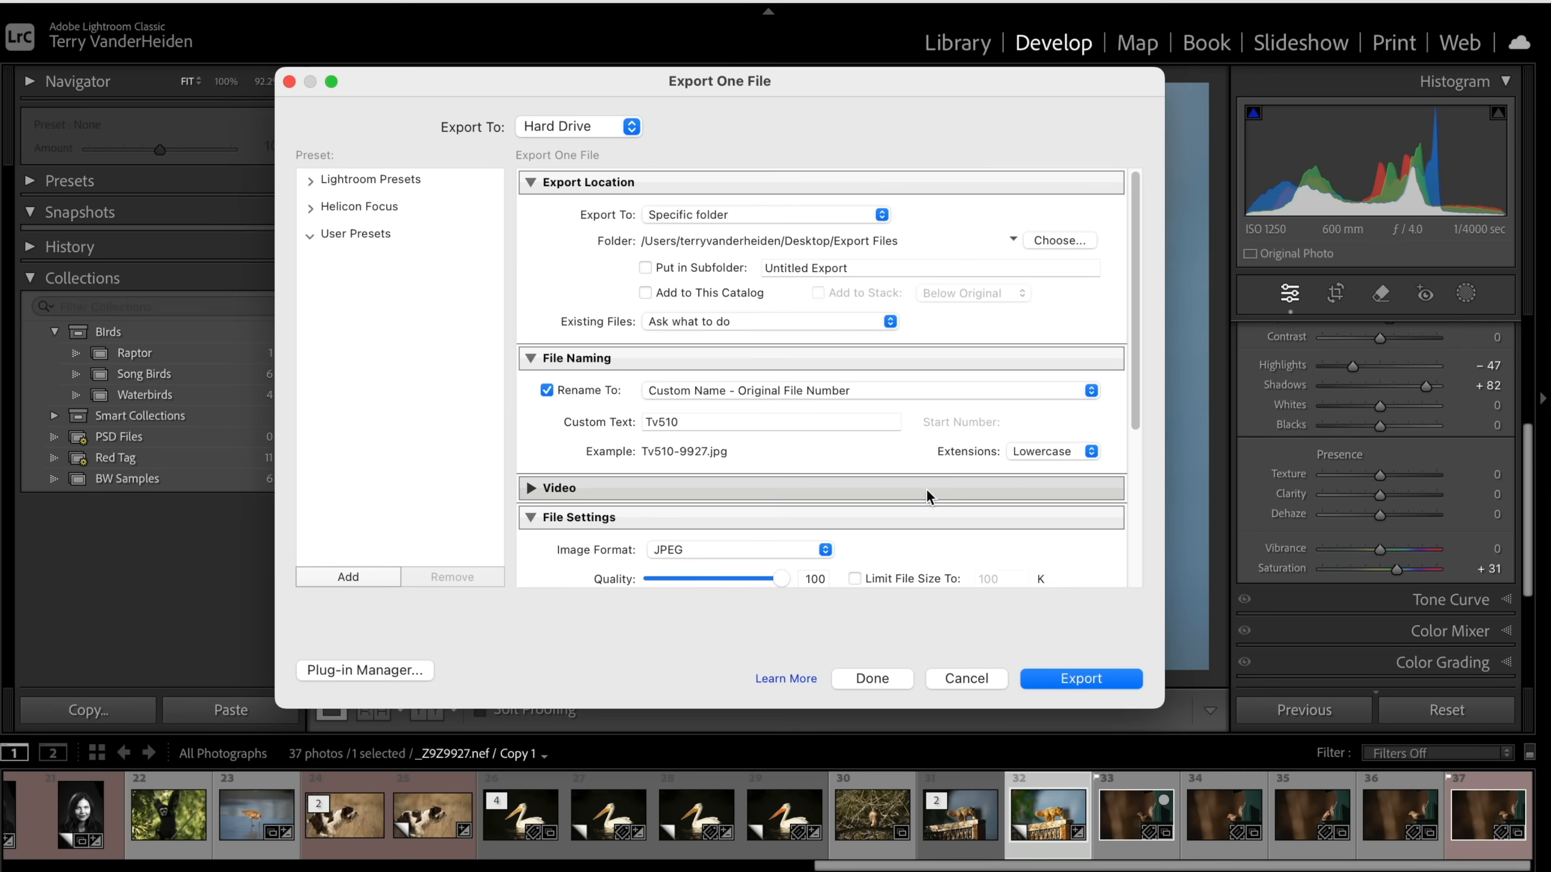
scroll(886, 447, "down", 1)
scroll(885, 447, "down", 5)
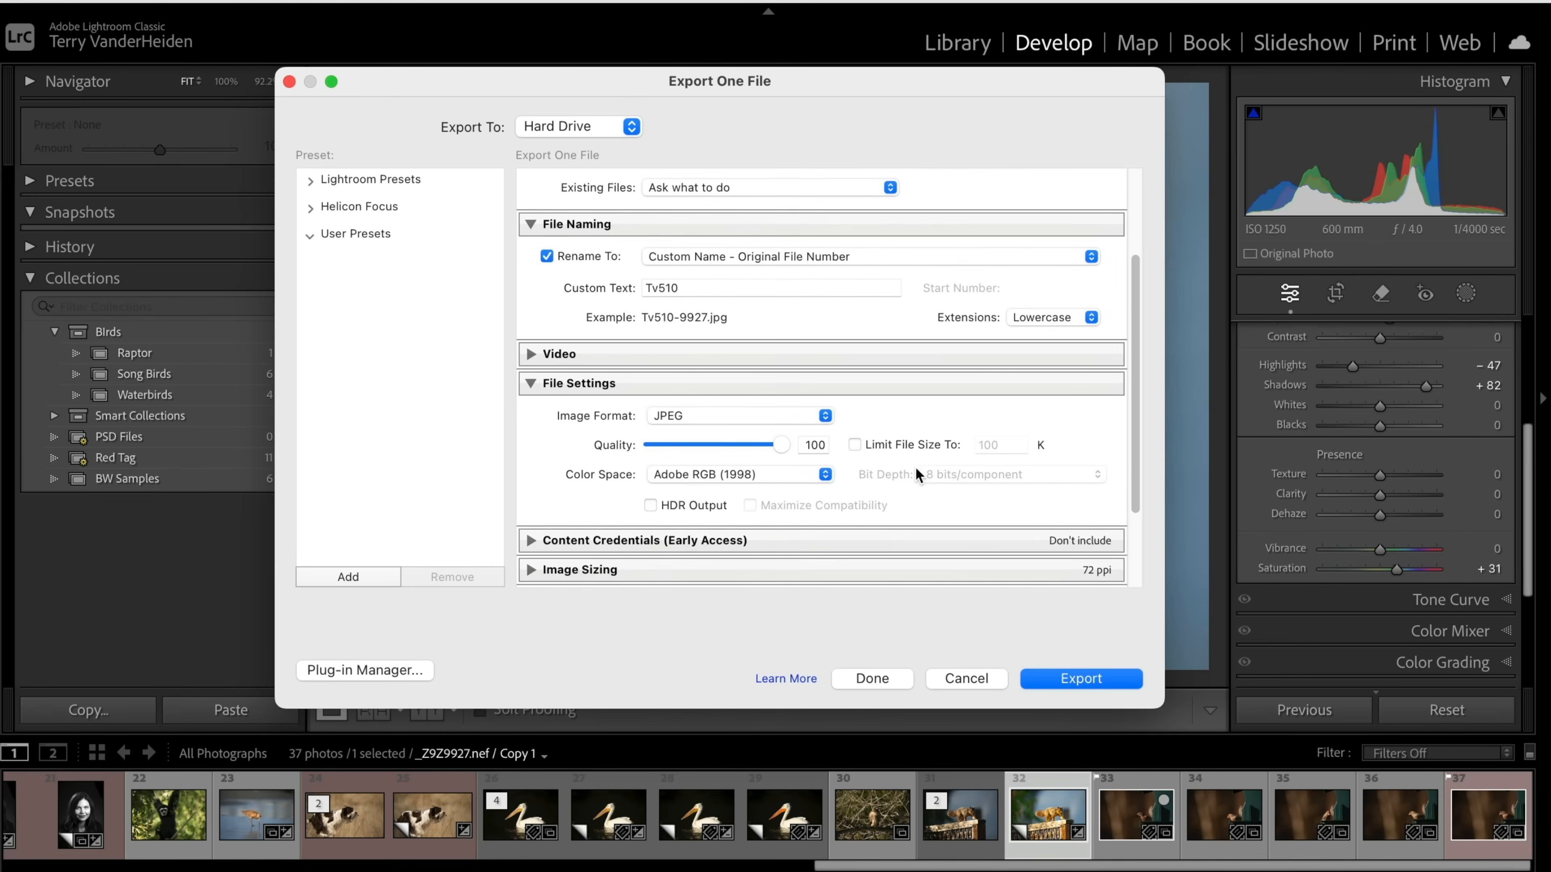
left_click(826, 416)
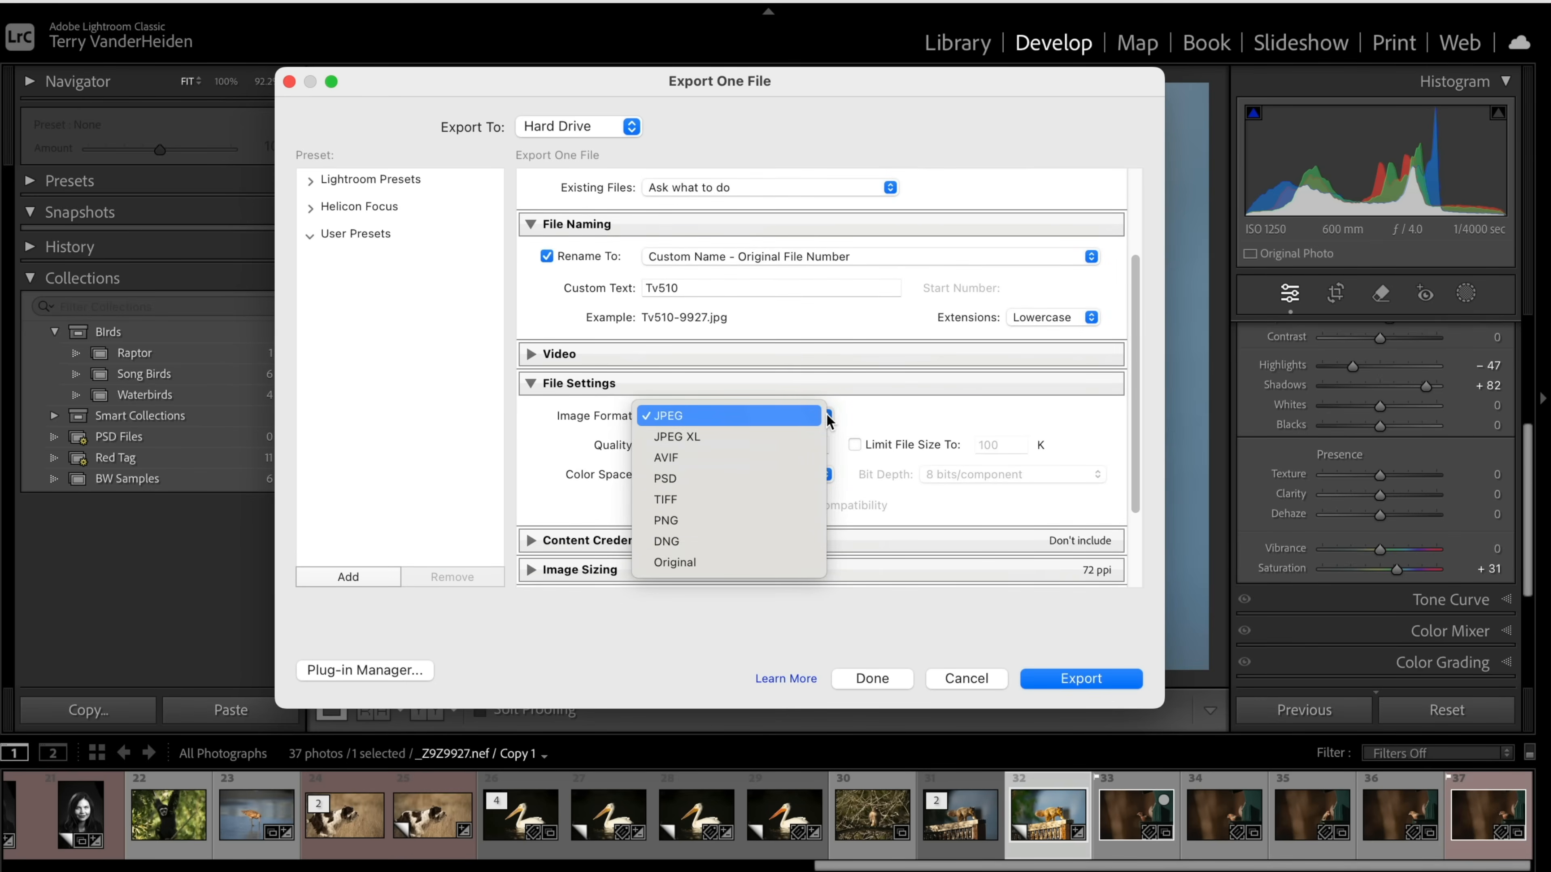
left_click(716, 563)
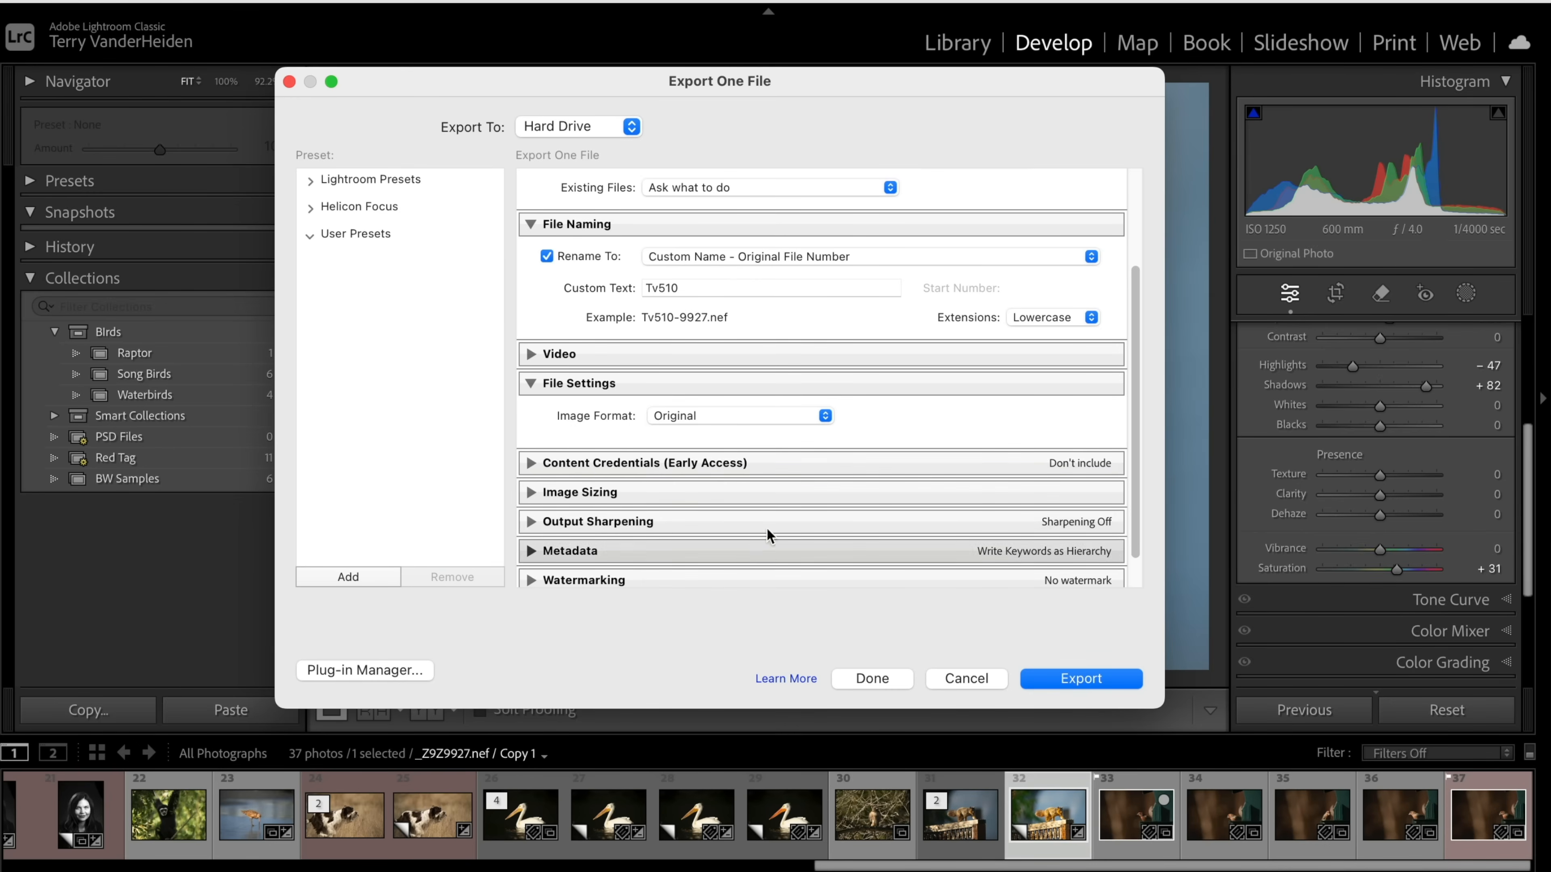
left_click(1106, 680)
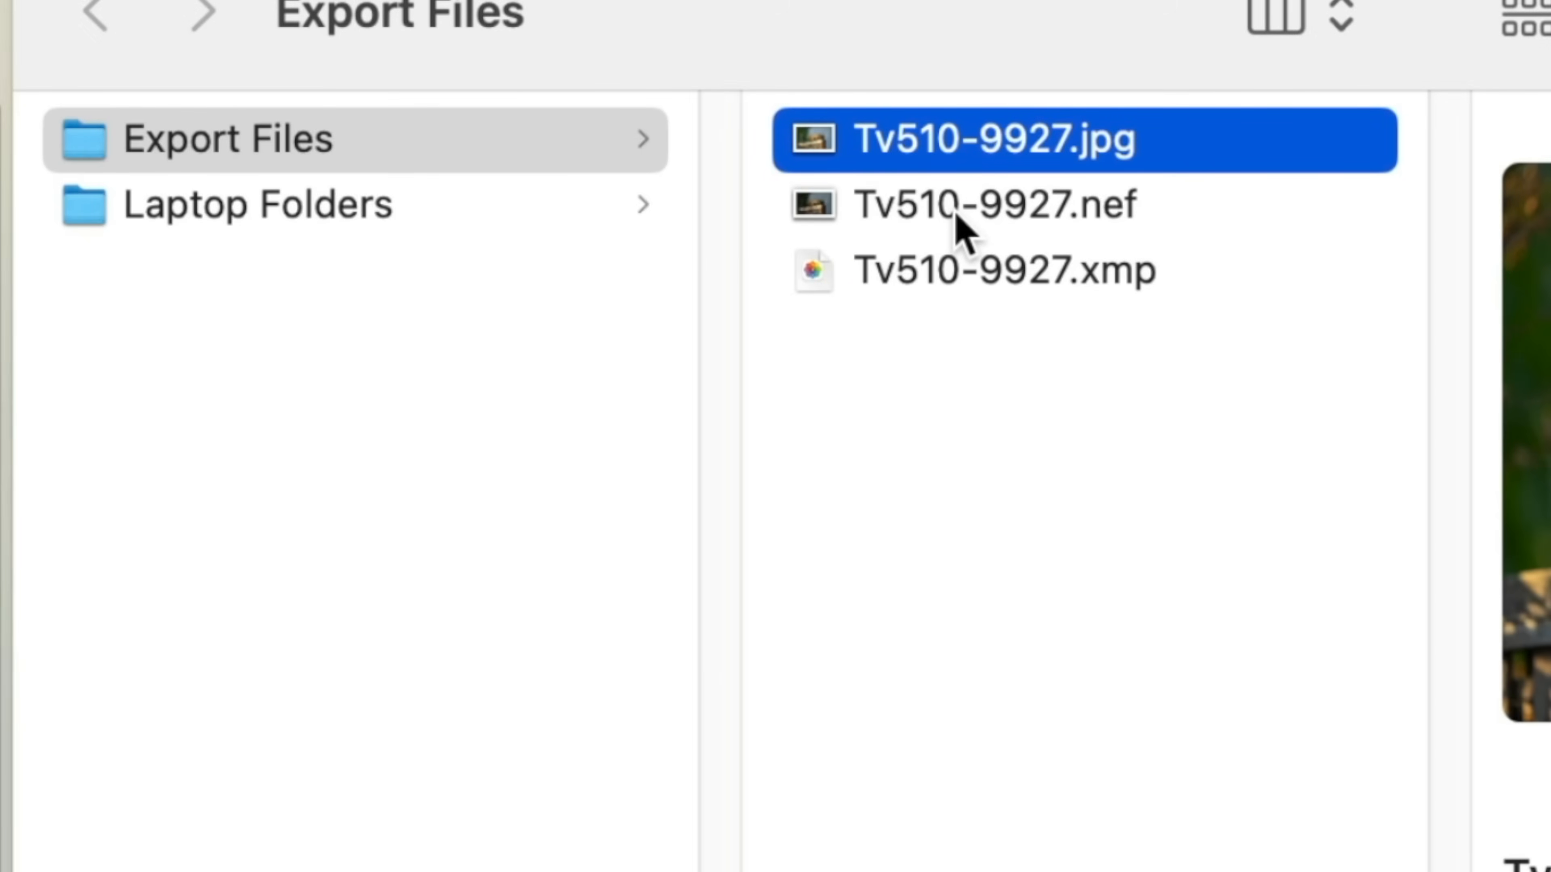
- Switch to the Export Files folder in Finder and compare the exported .nef, .xmp and .jpg versions of Tv510-9927
left_click(942, 208)
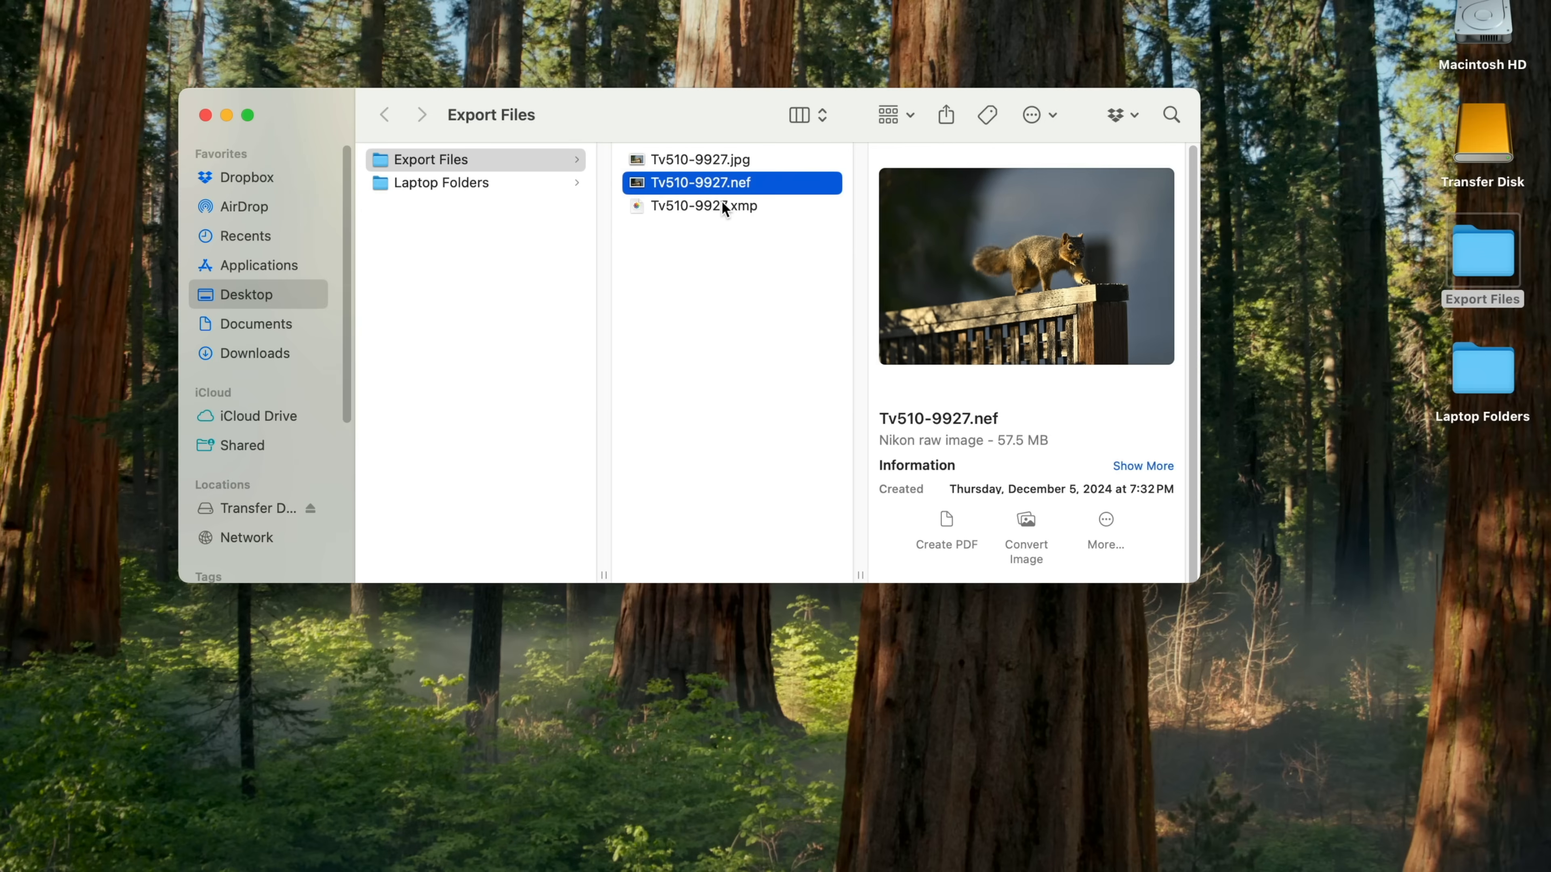
left_click(701, 206)
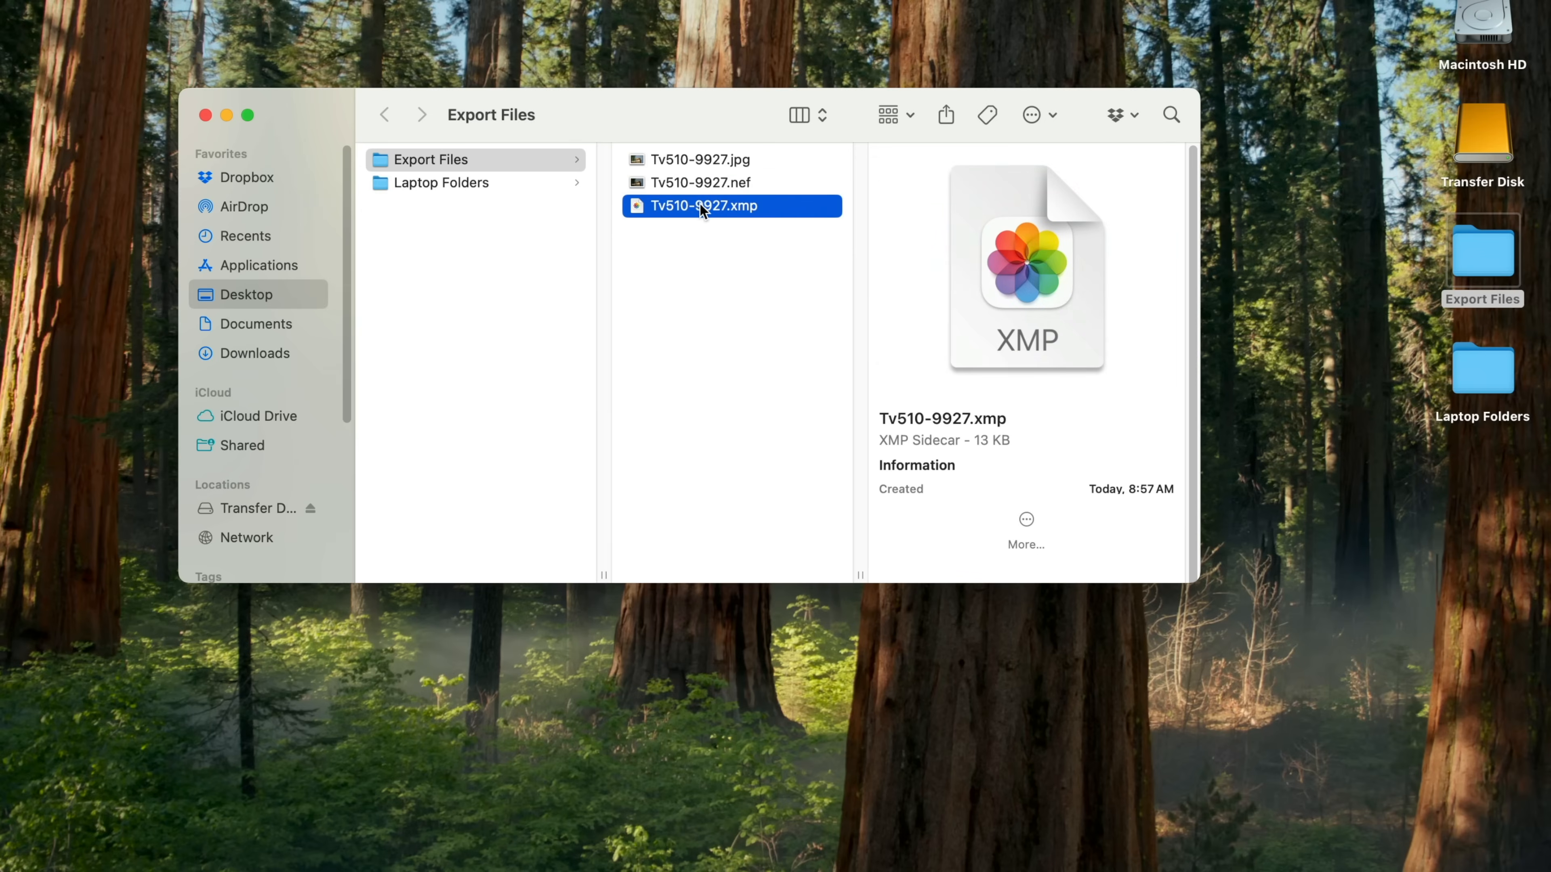
left_click(681, 185)
left_click(693, 157)
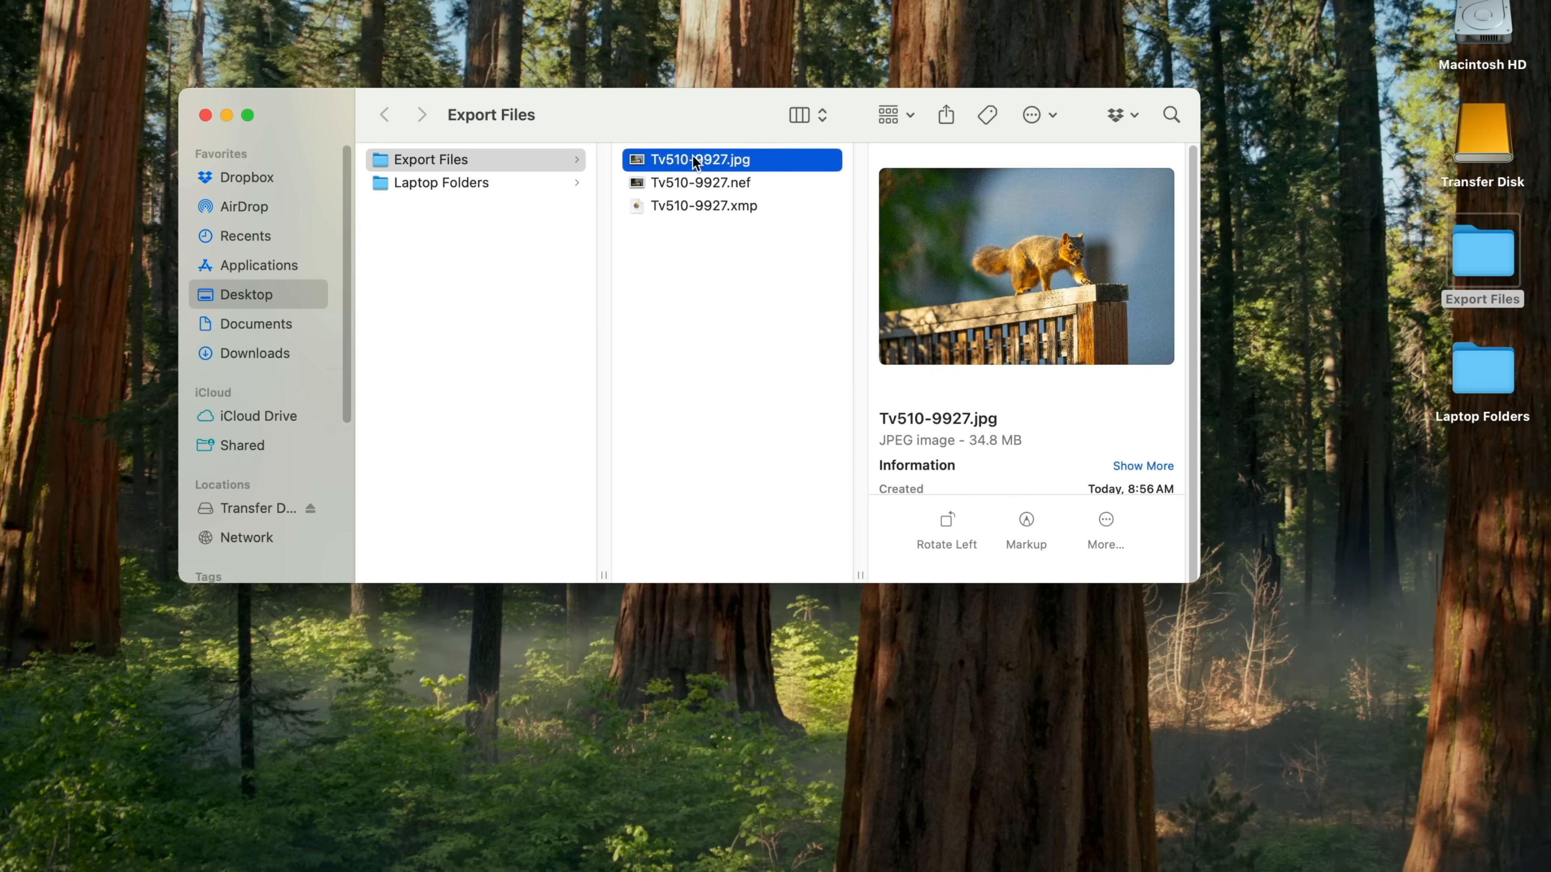
left_click(668, 184)
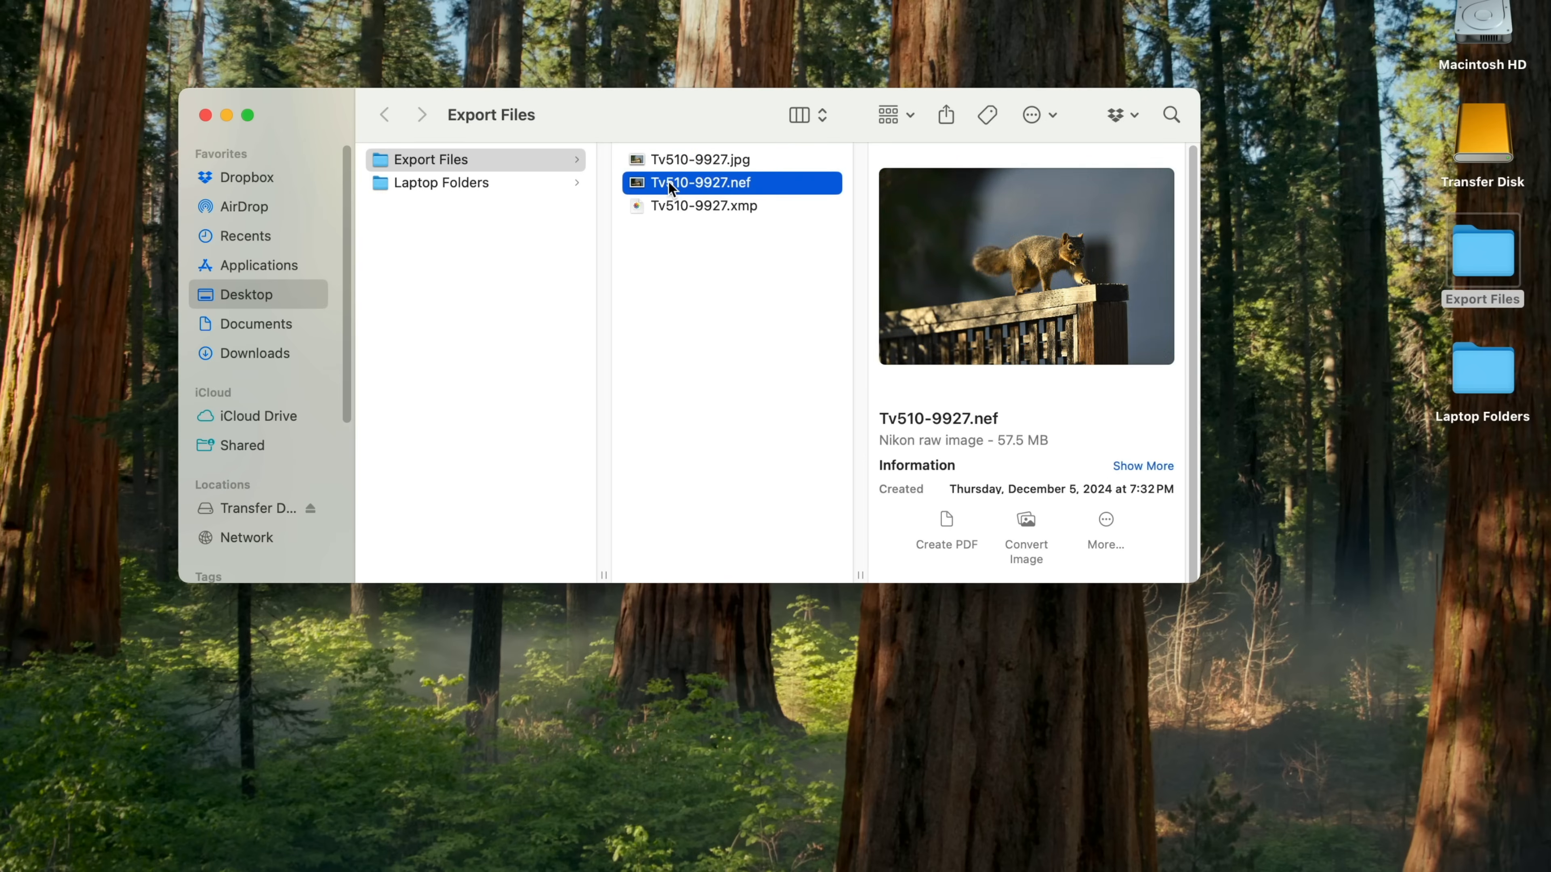
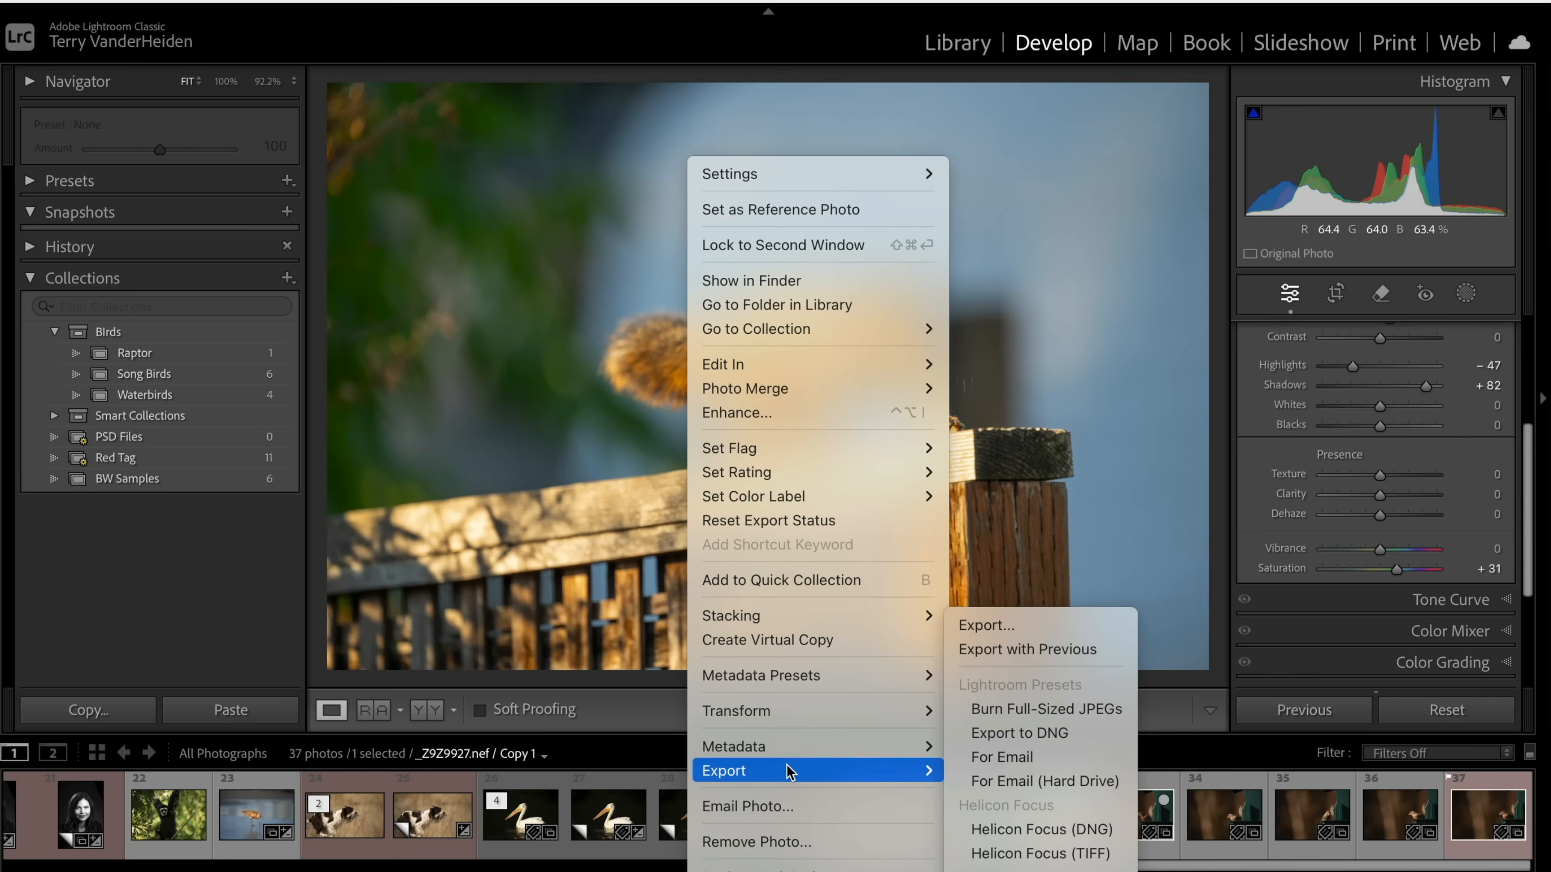
- Reopen the squirrel photo's export settings in Lightroom Classic, turn off file renaming and set the image format to DNG
left_click(1024, 624)
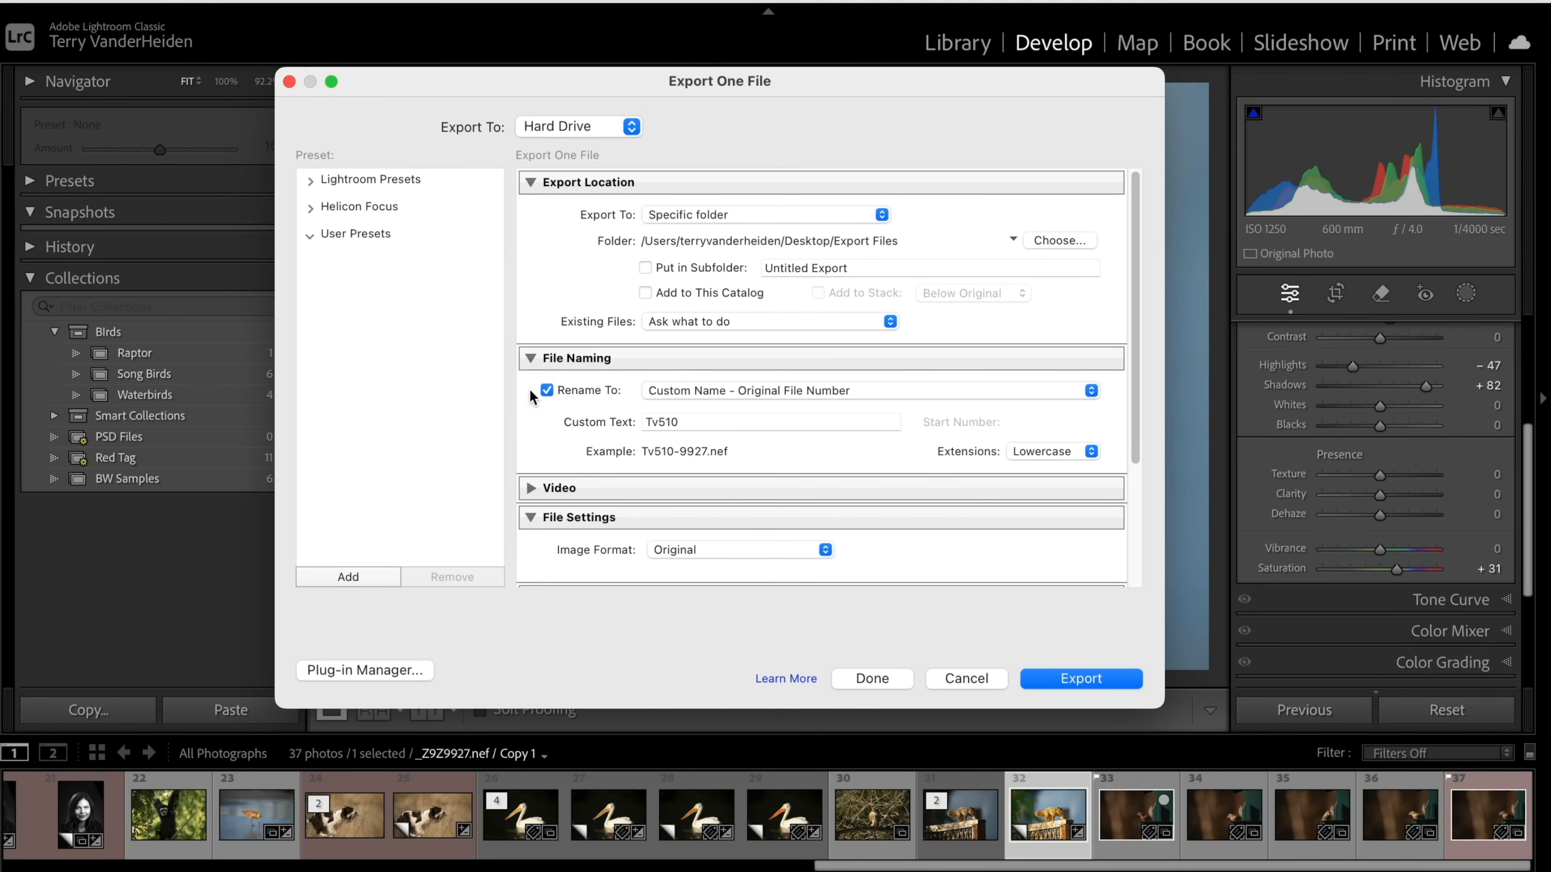
left_click(547, 390)
scroll(670, 474, "down", 1)
scroll(669, 474, "down", 5)
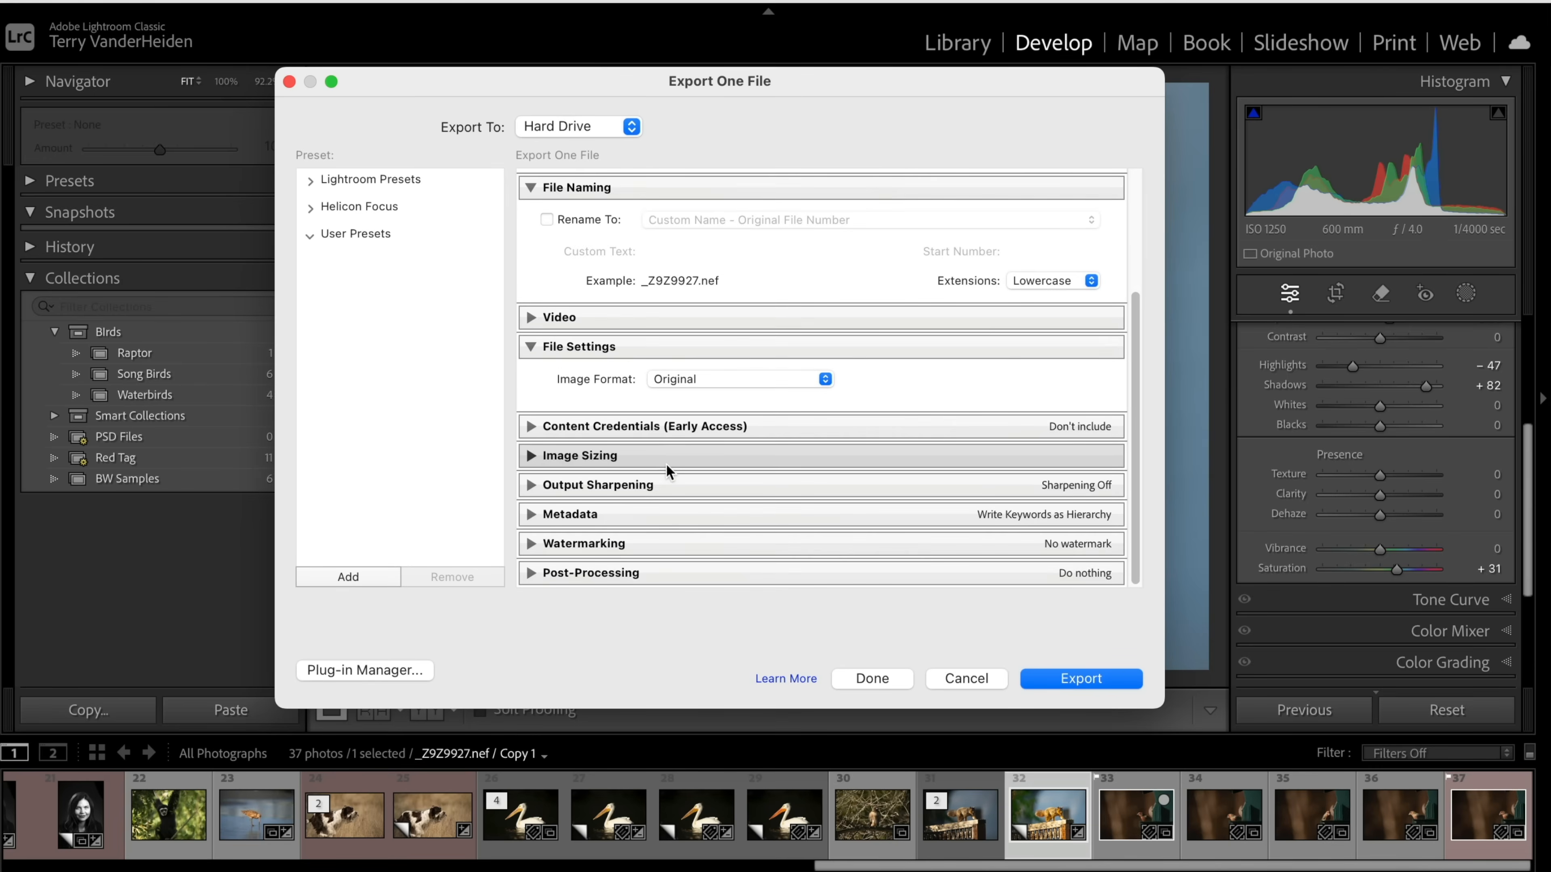
left_click(826, 380)
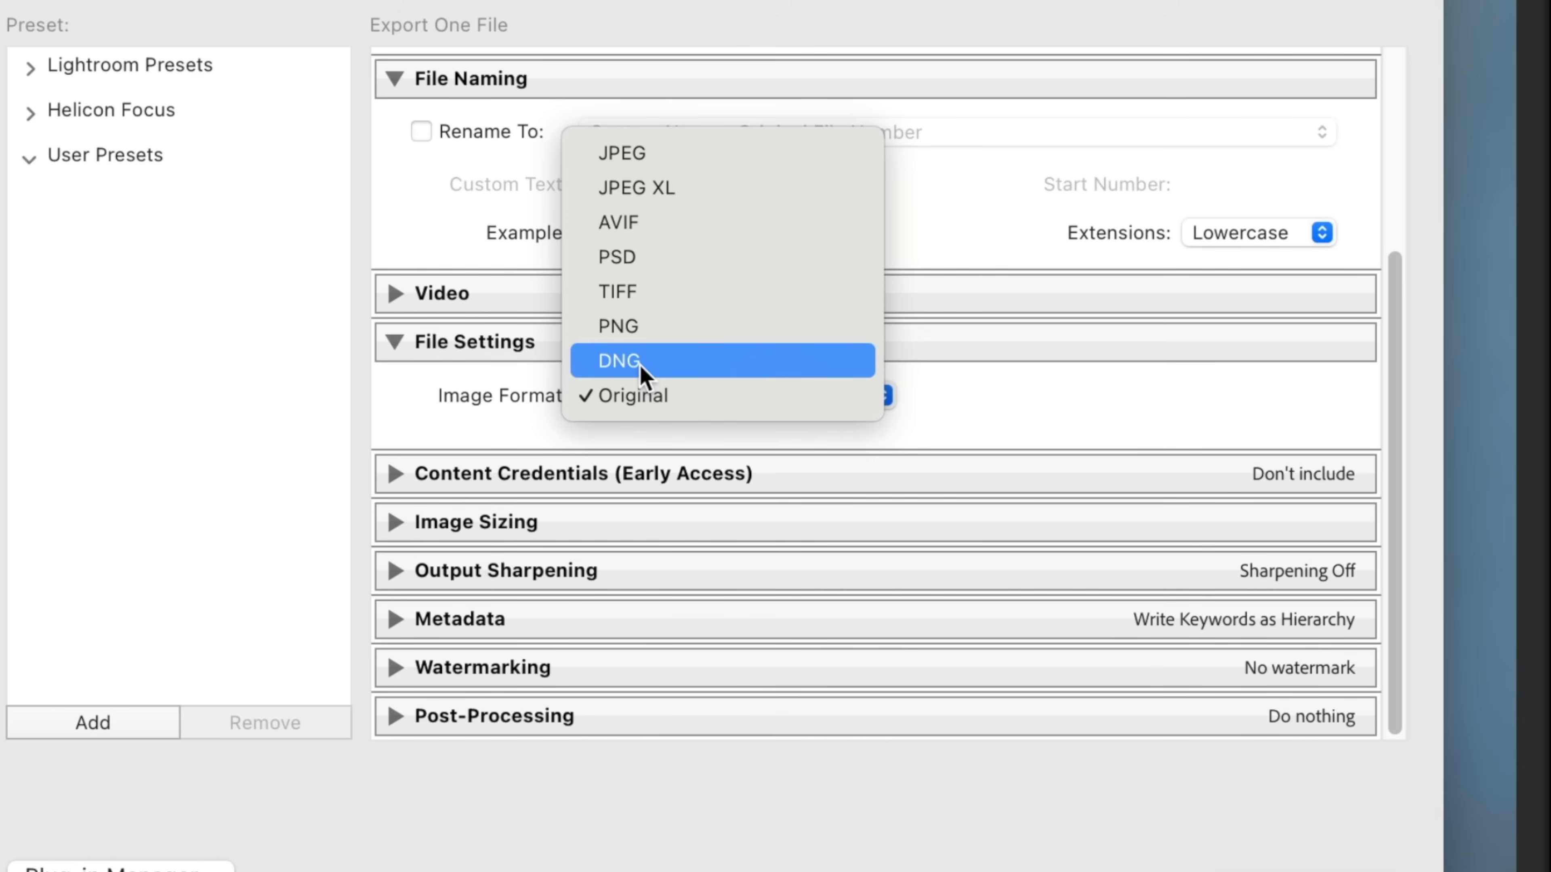
left_click(638, 367)
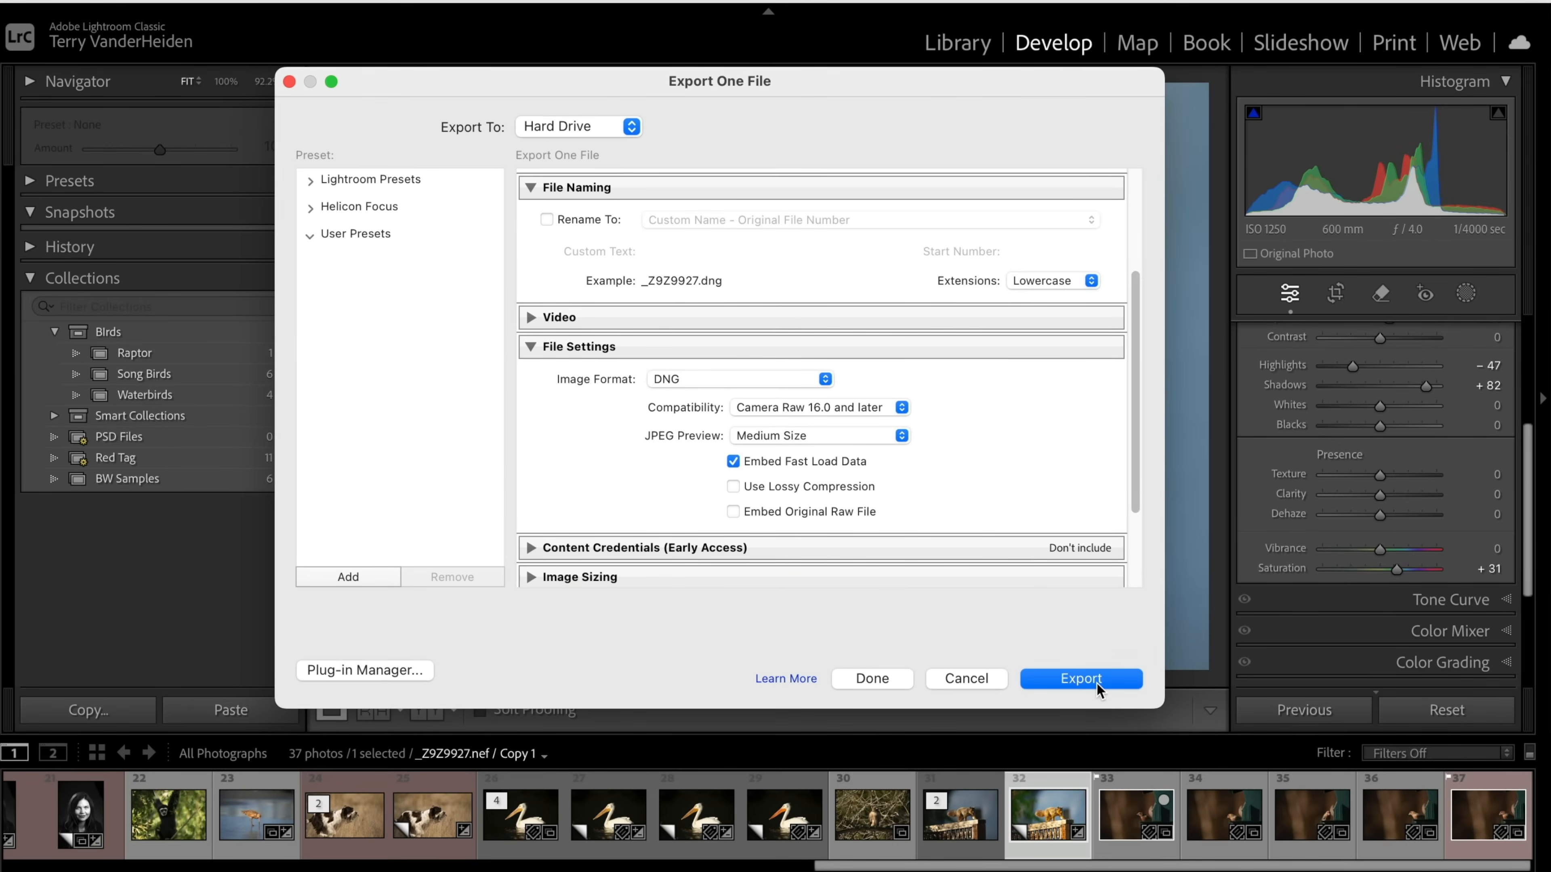
- Run the DNG export, switch to the Export Files folder in Finder and compare _Z9Z9927.dng with the .jpg and .nef versions of Tv510-9927
left_click(1080, 679)
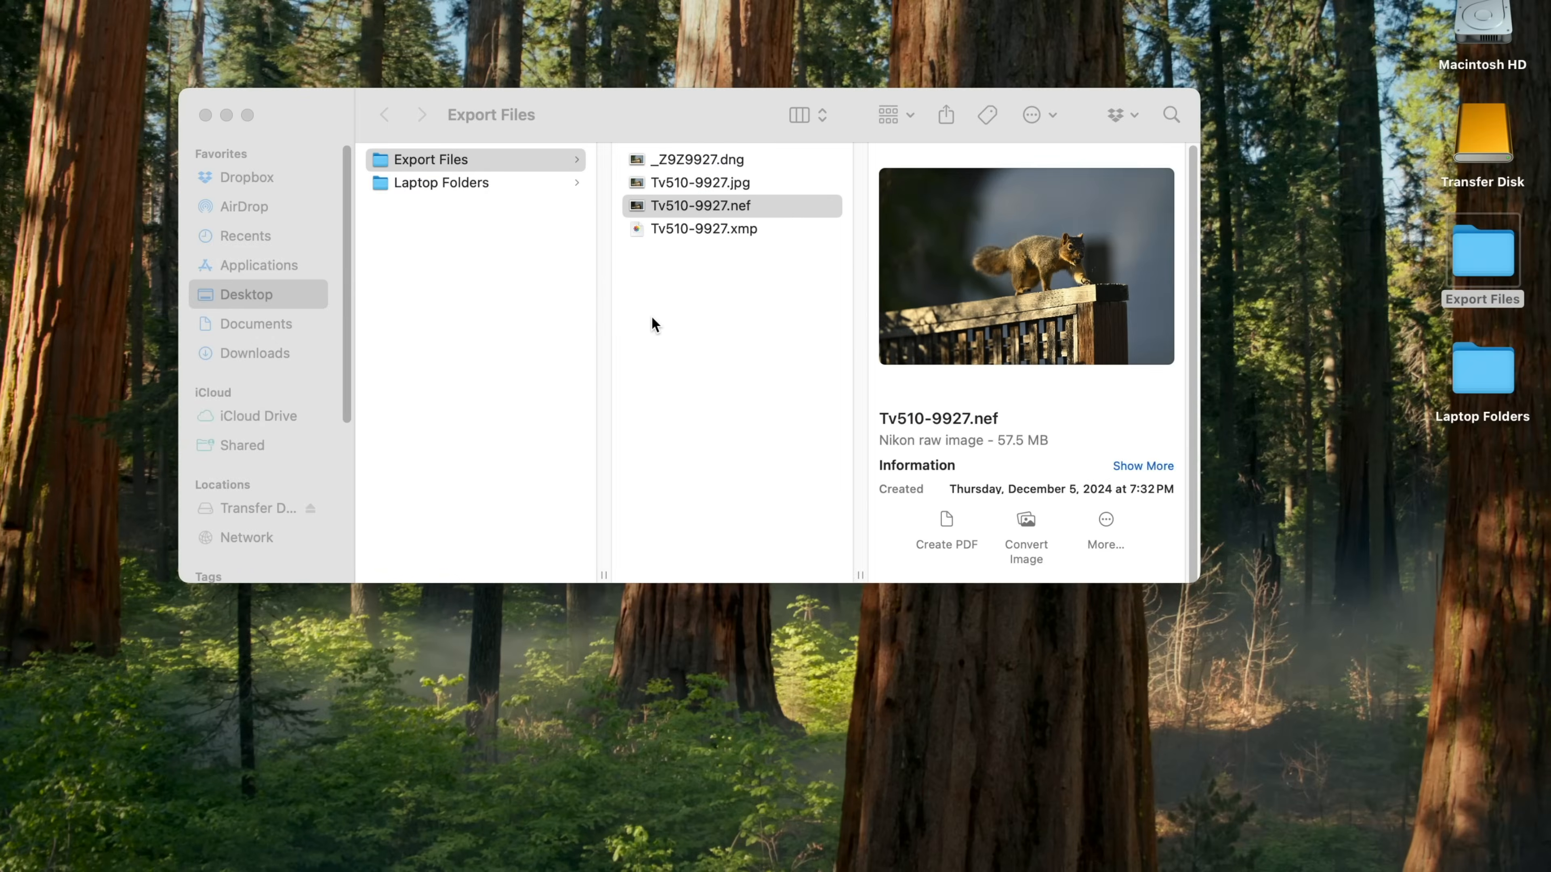
left_click(653, 324)
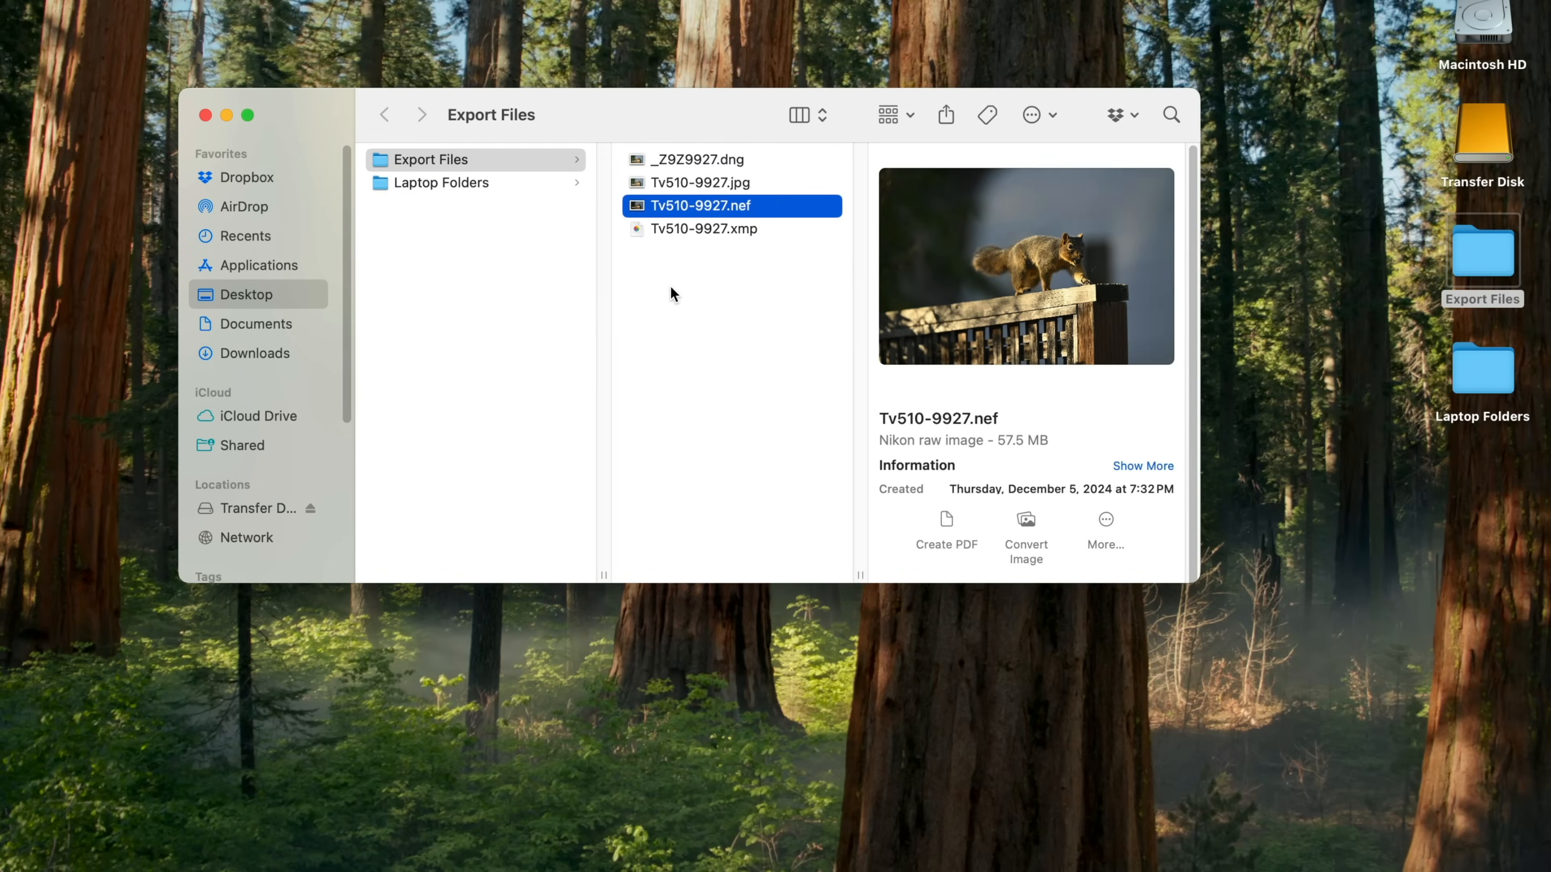
left_click(680, 158)
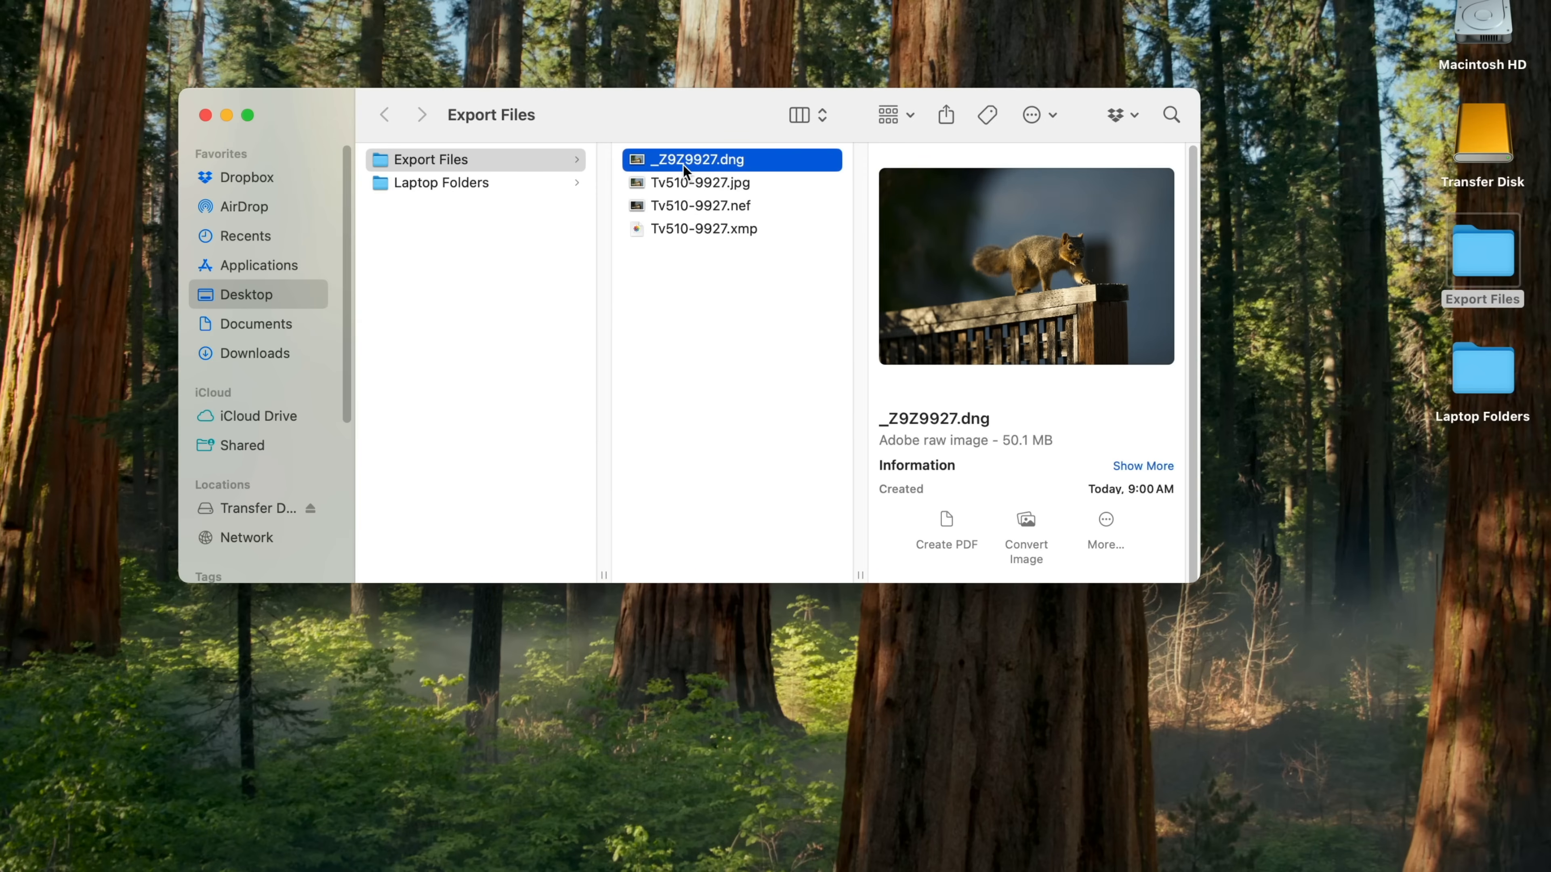
left_click(670, 183)
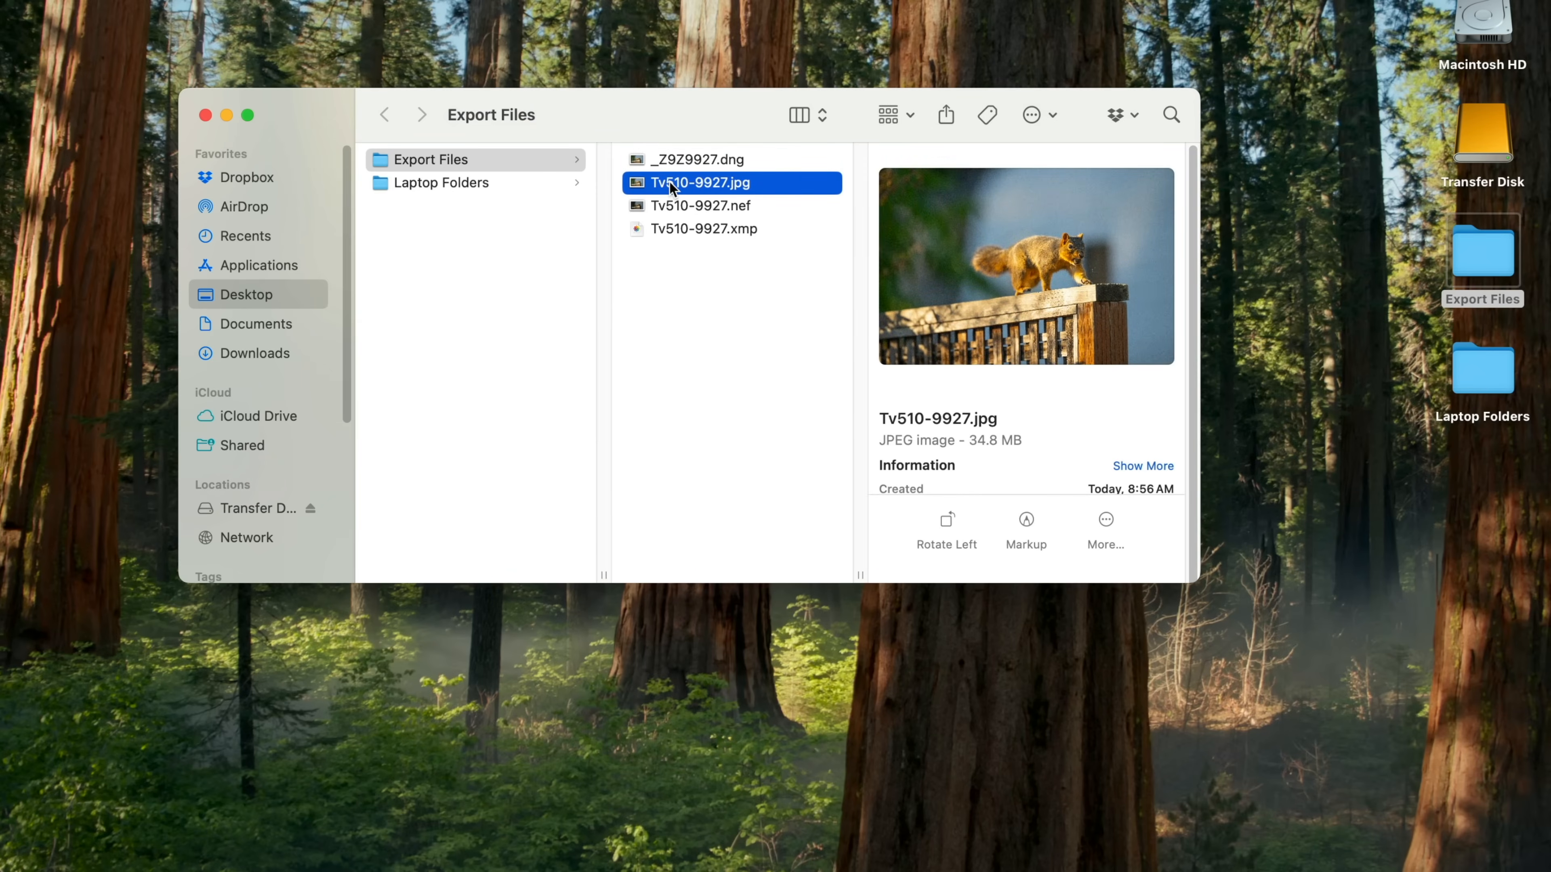
left_click(672, 157)
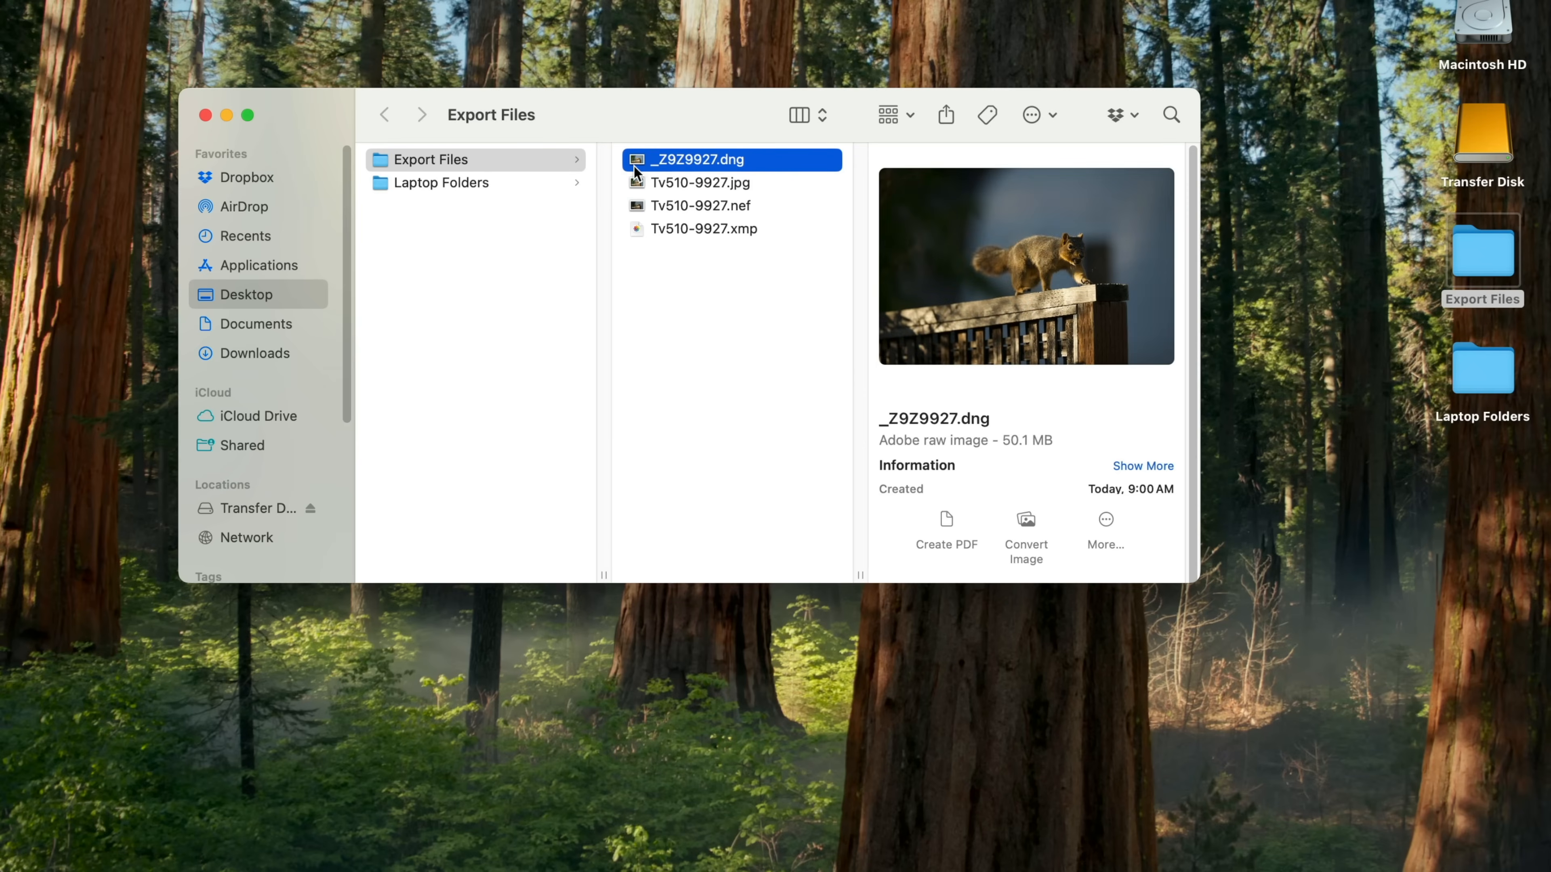
left_click(660, 206)
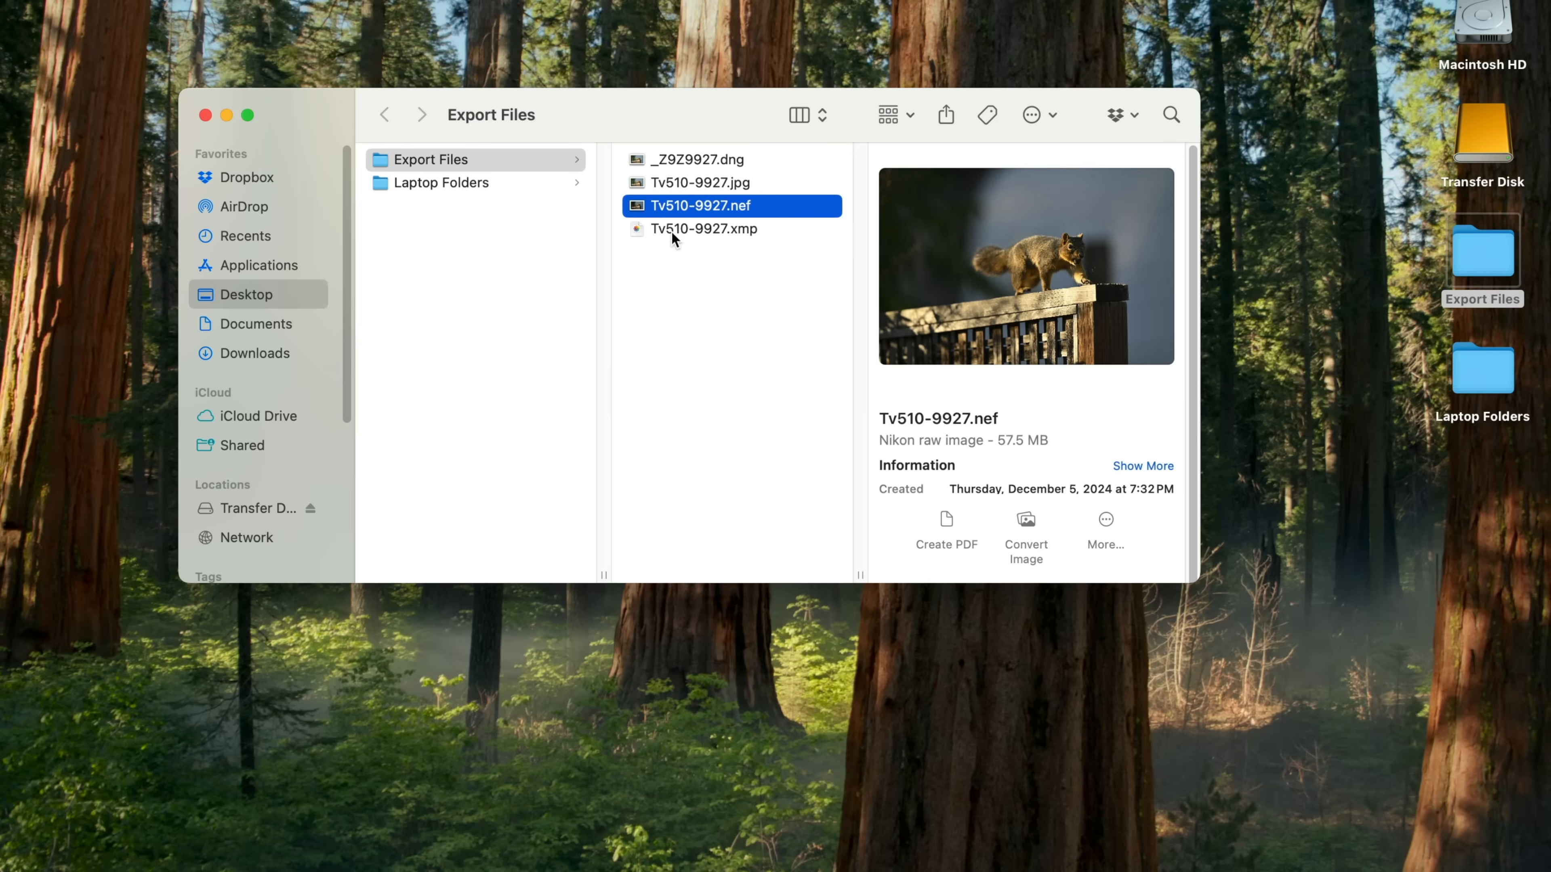
- Open Tv510-9927.nef together with Tv510-9927.xmp in Photoshop's Camera Raw and dismiss the welcome screen
left_click(668, 268)
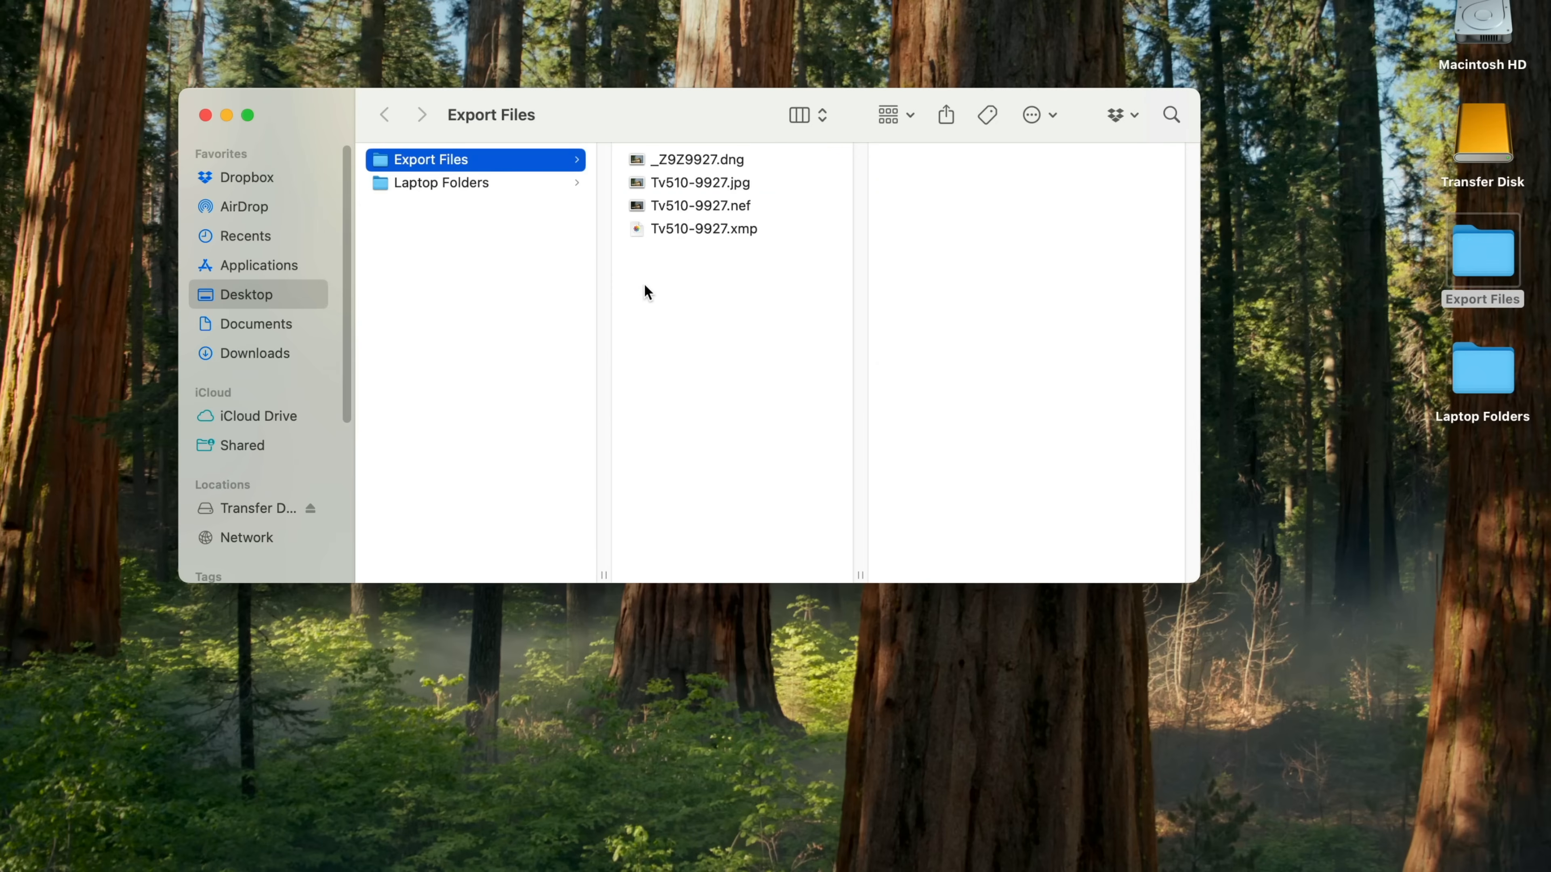
left_click(638, 203)
left_click(639, 226, "shift")
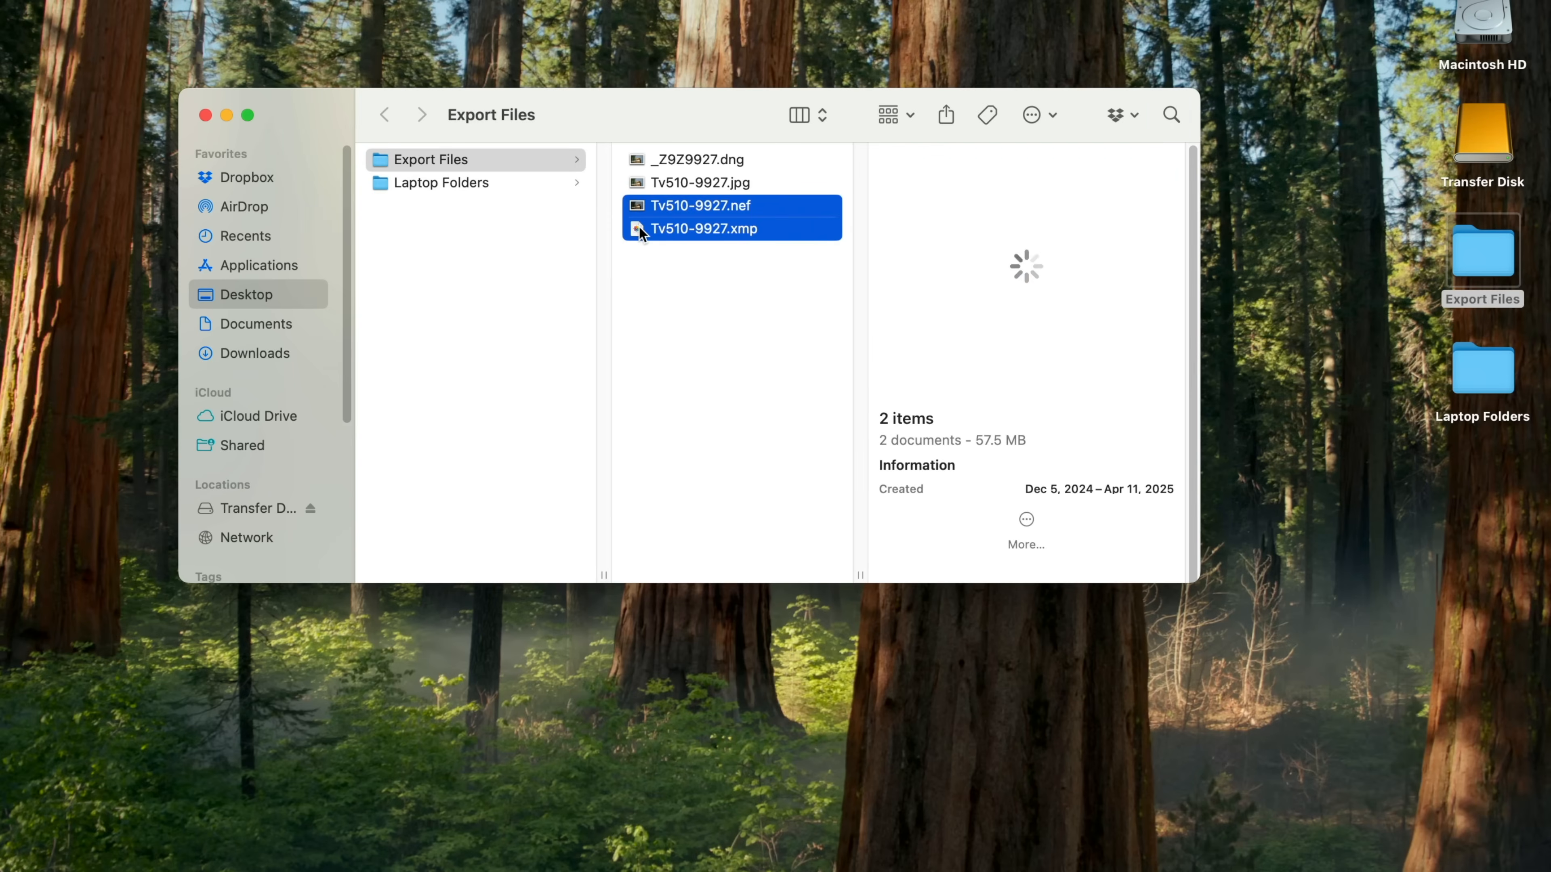
left_click_drag(639, 226, 324, 871)
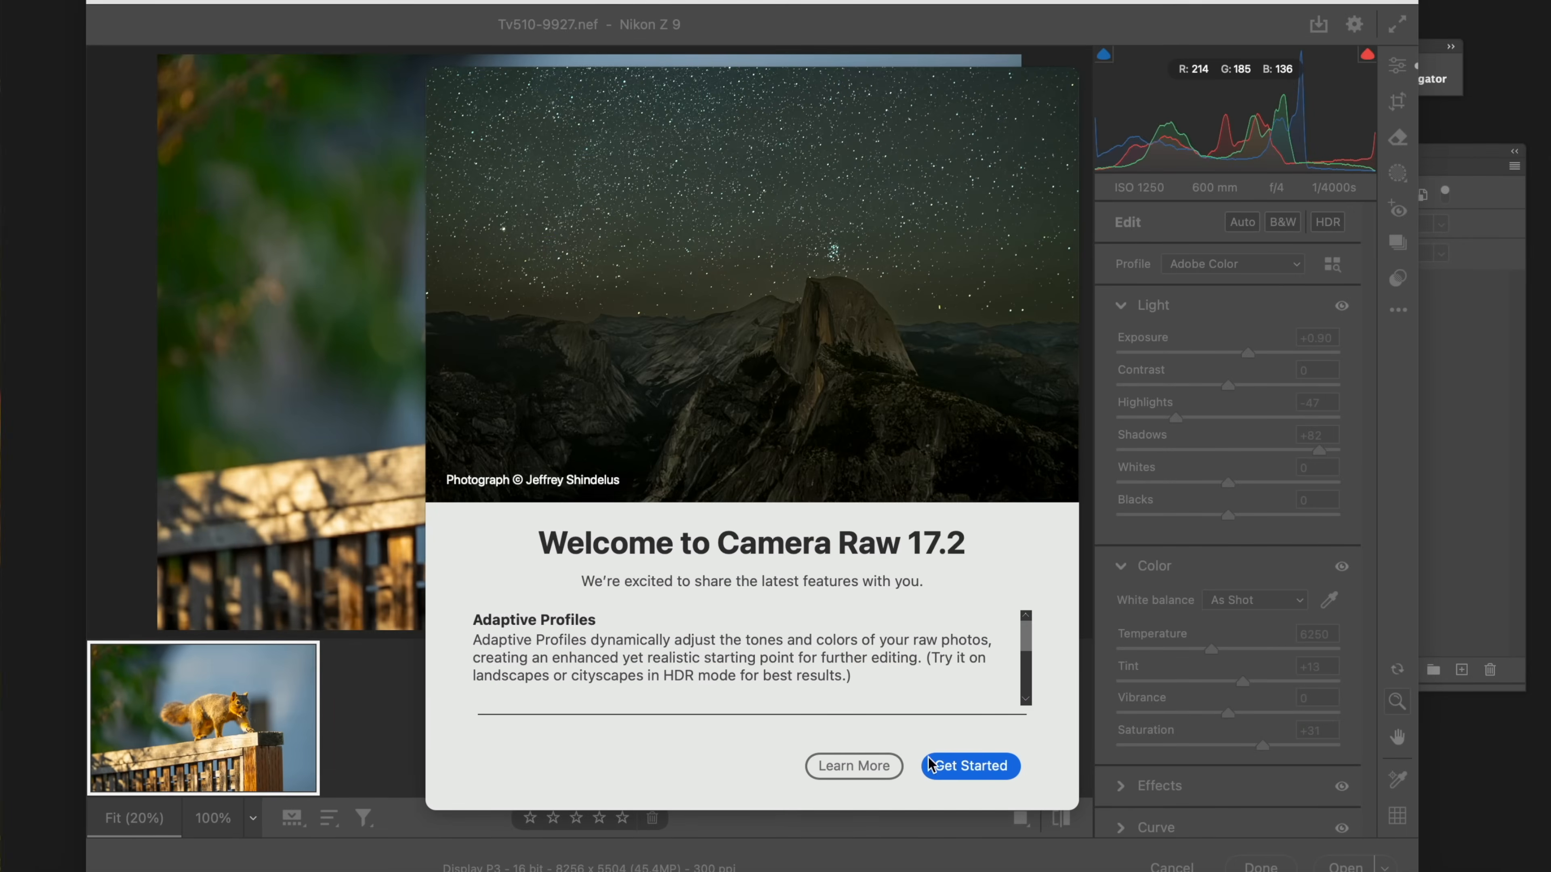
left_click(957, 766)
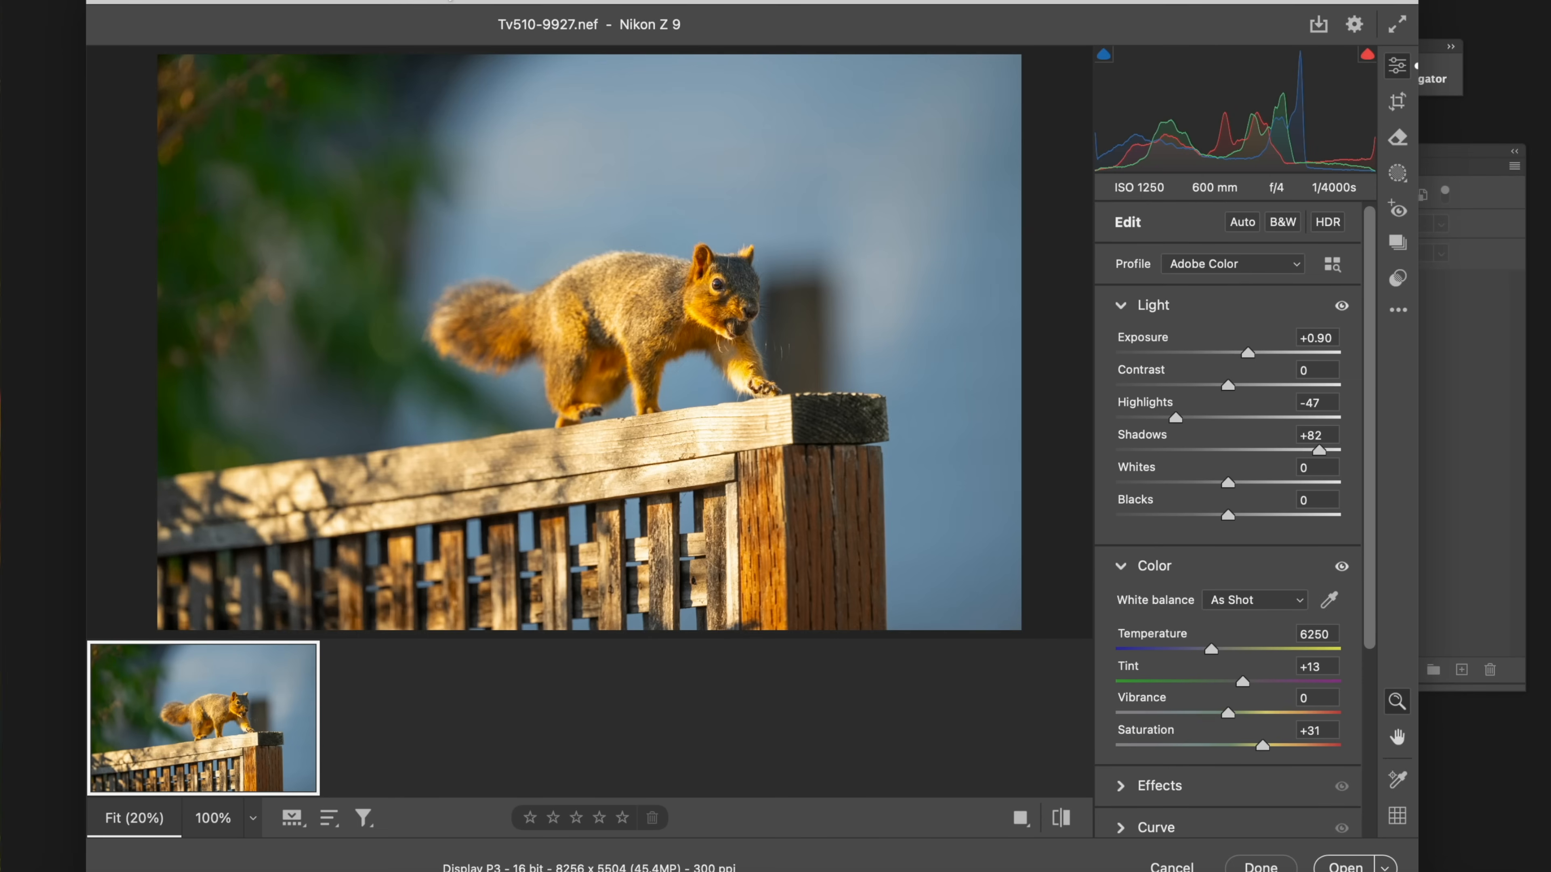
- Reposition the Camera Raw window to view Tv510-9927.nef, cancel Camera Raw, minimize Photoshop and return to the Export Files folder in Finder
left_click_drag(447, 1, 440, 88)
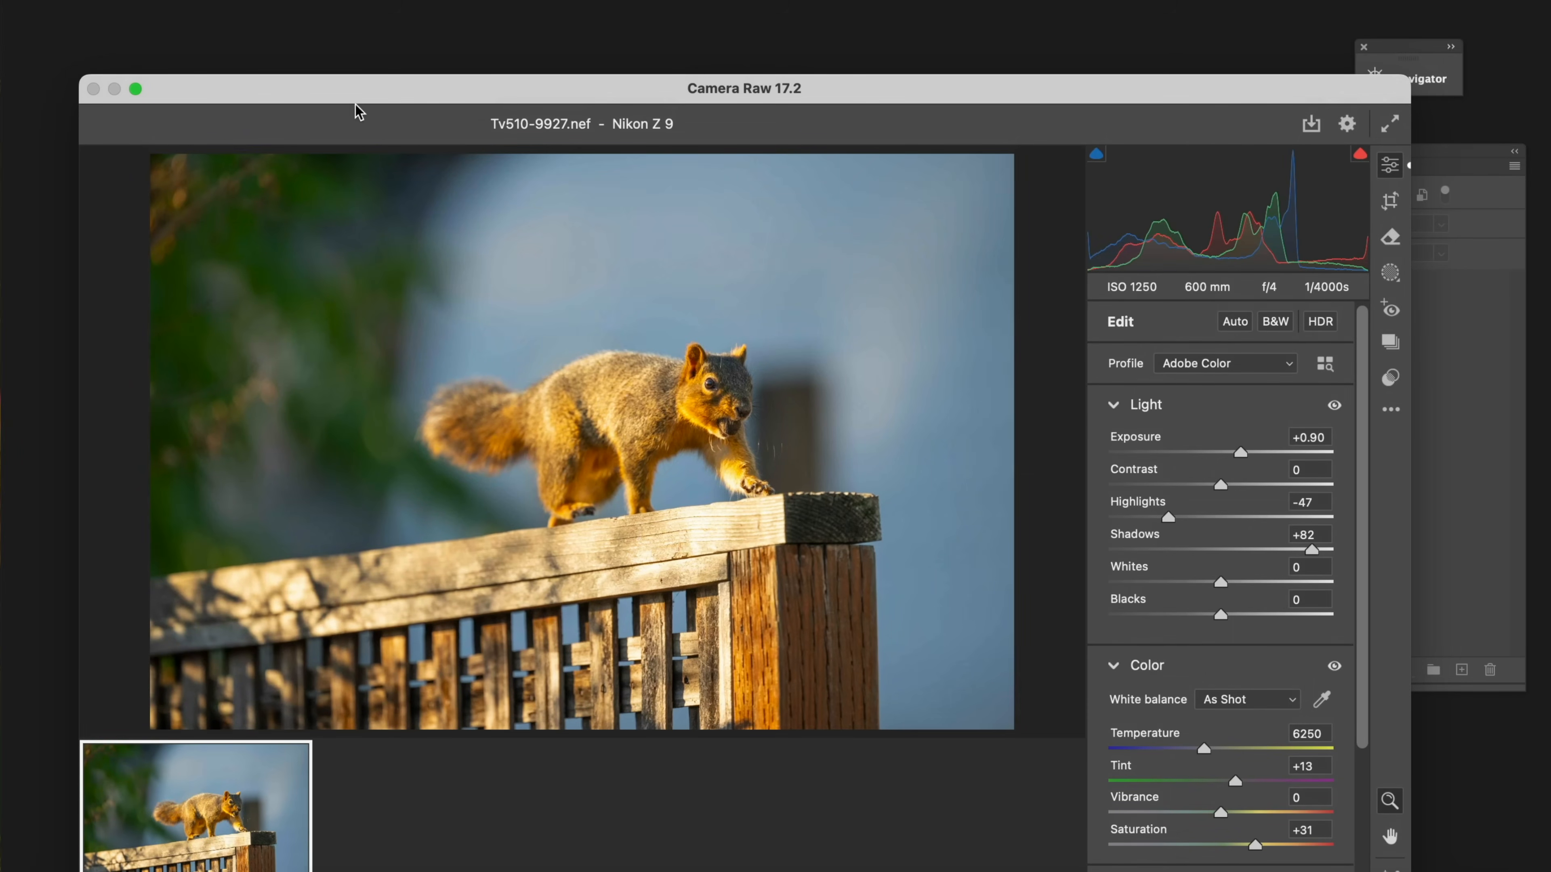
left_click_drag(374, 115, 392, 14)
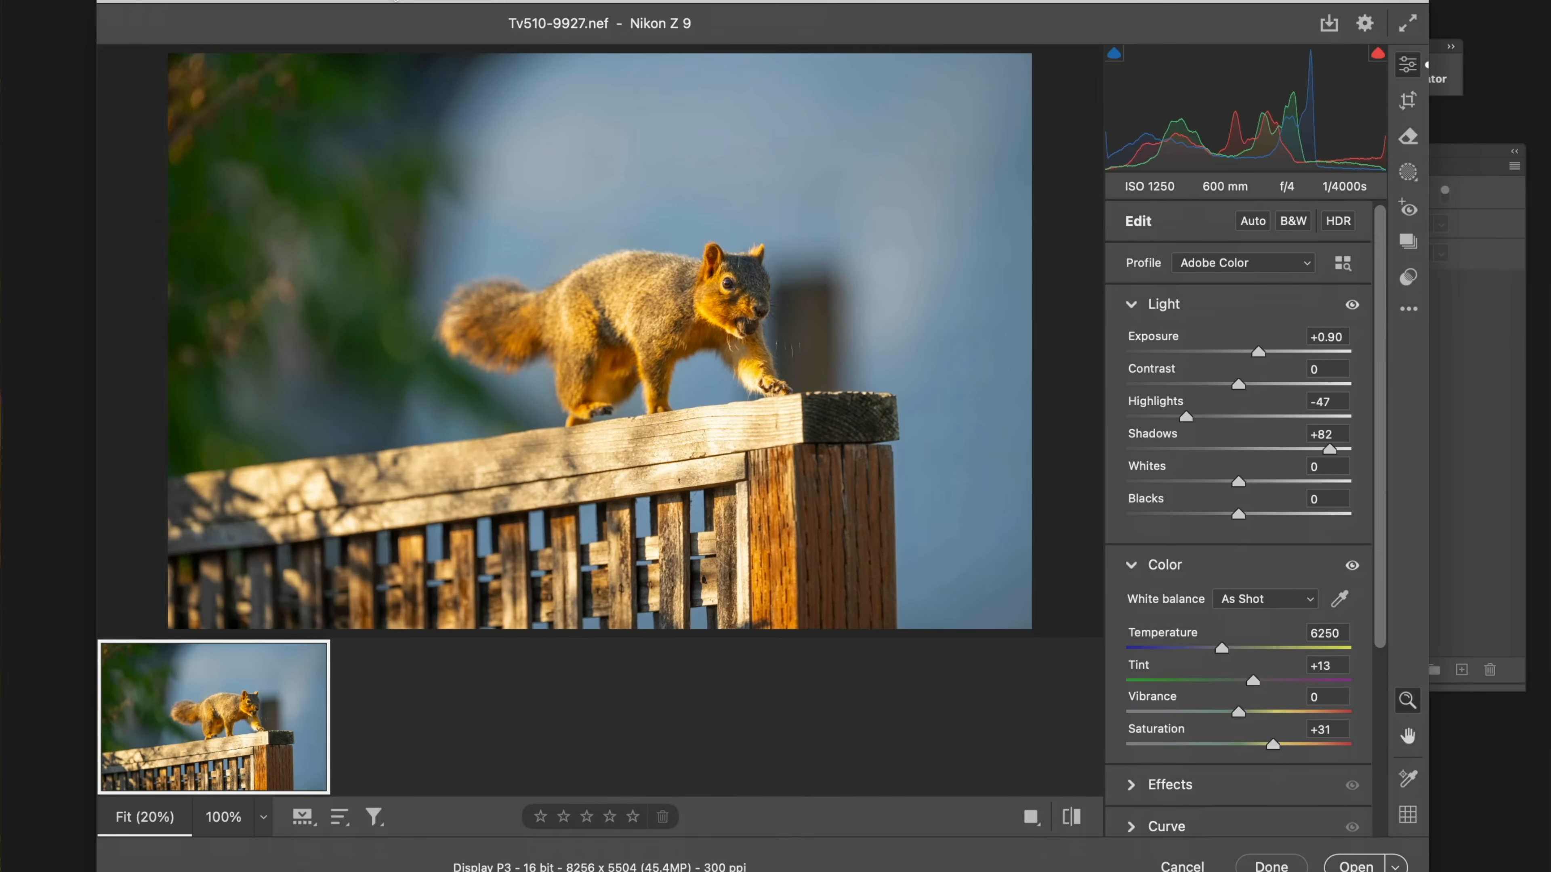
left_click(1182, 866)
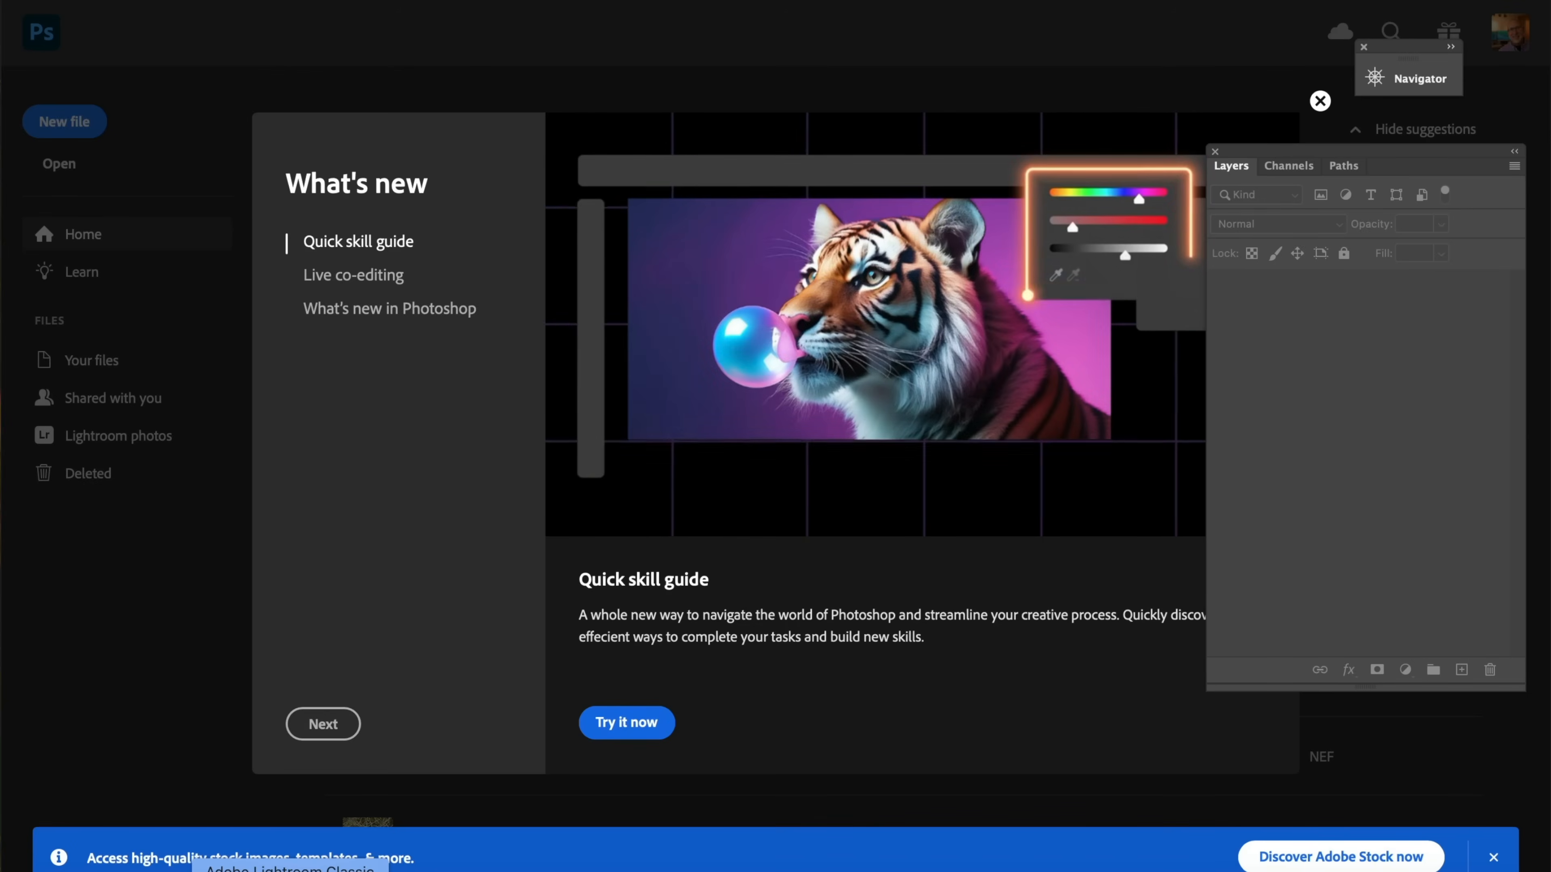
left_click(29, 1)
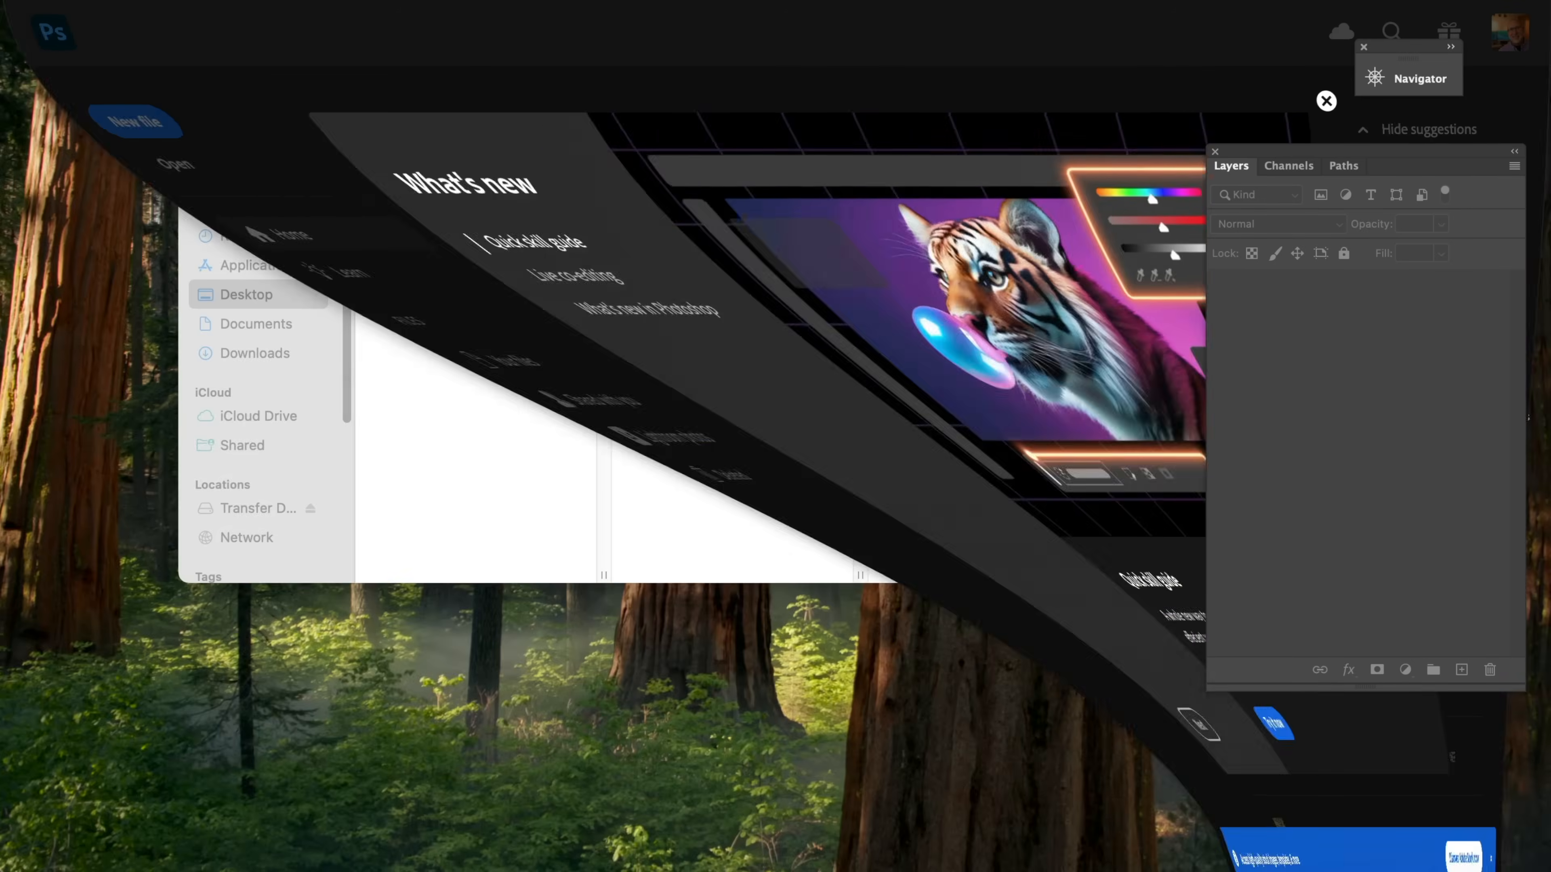
left_click(679, 130)
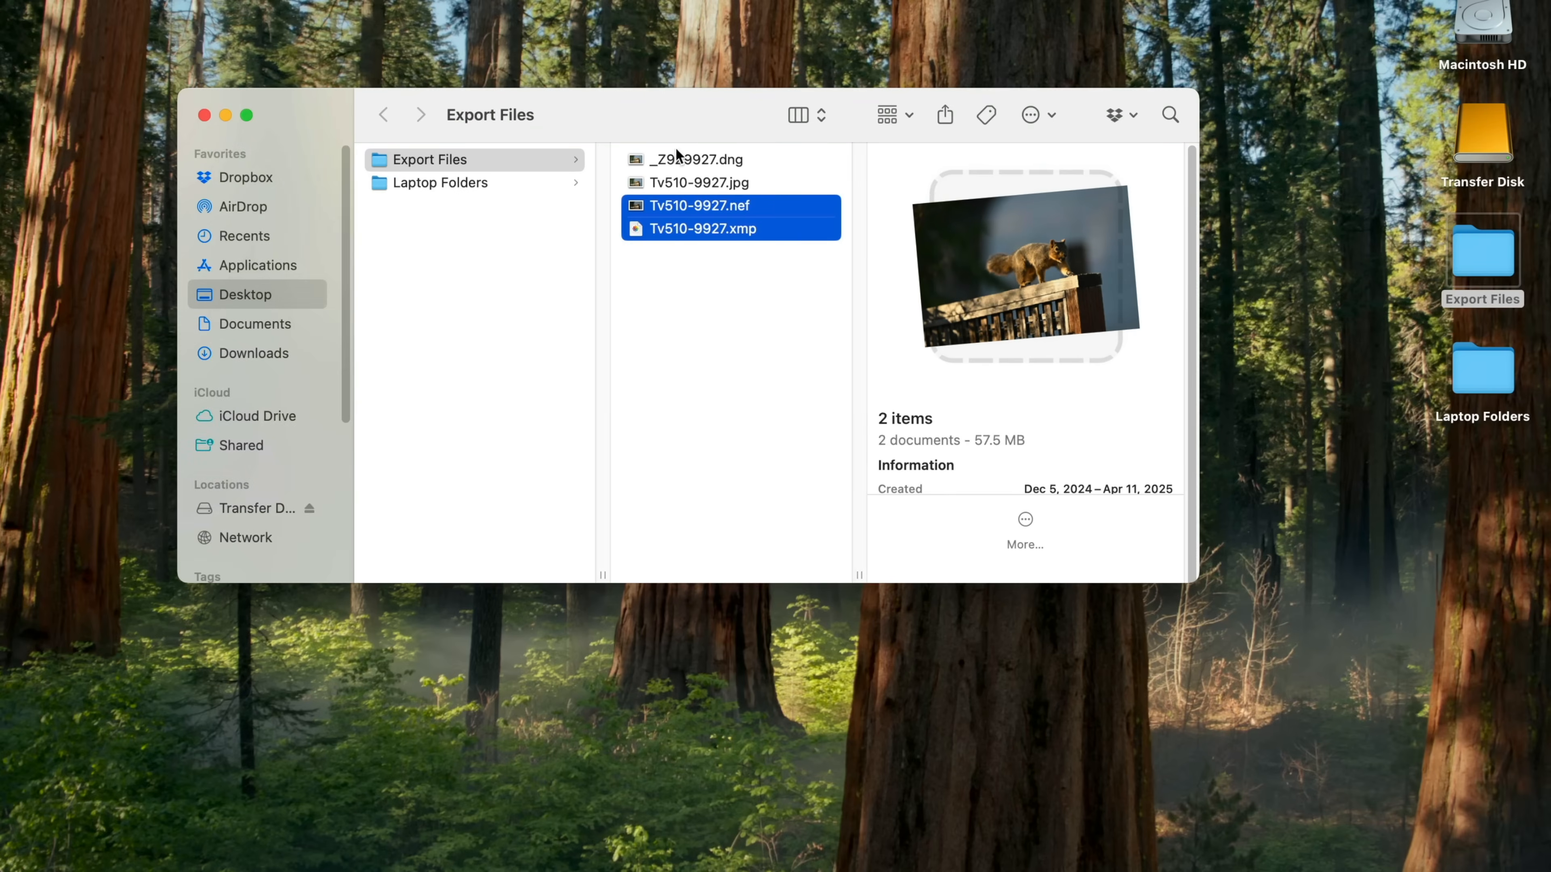
- Open _Z9Z9927.dng in Camera Raw and set Highlights to -58
left_click(651, 160)
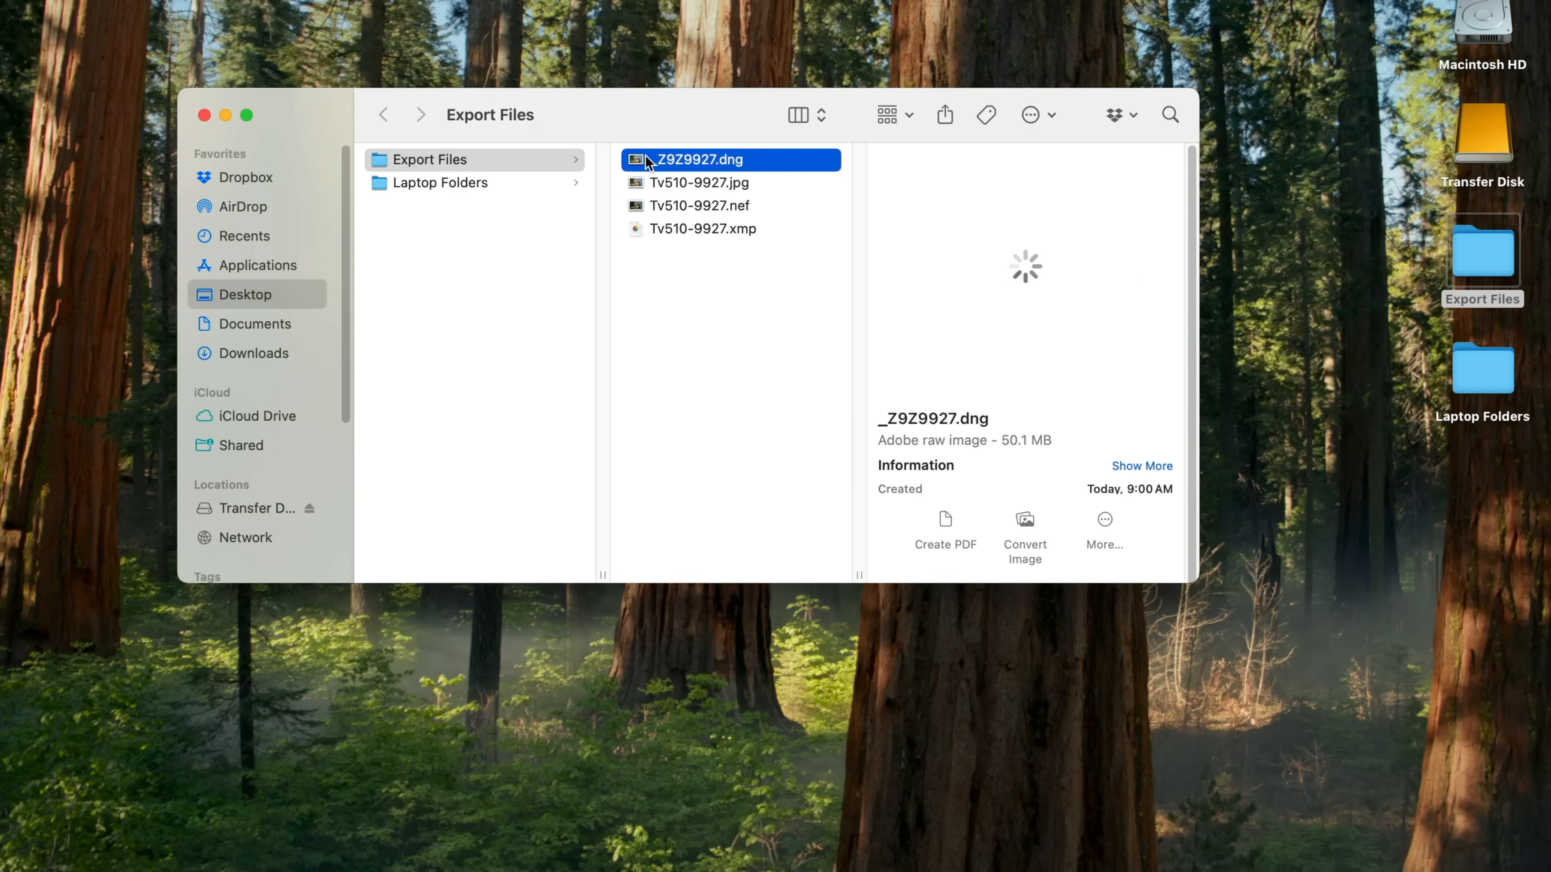
left_click_drag(647, 158, 317, 870)
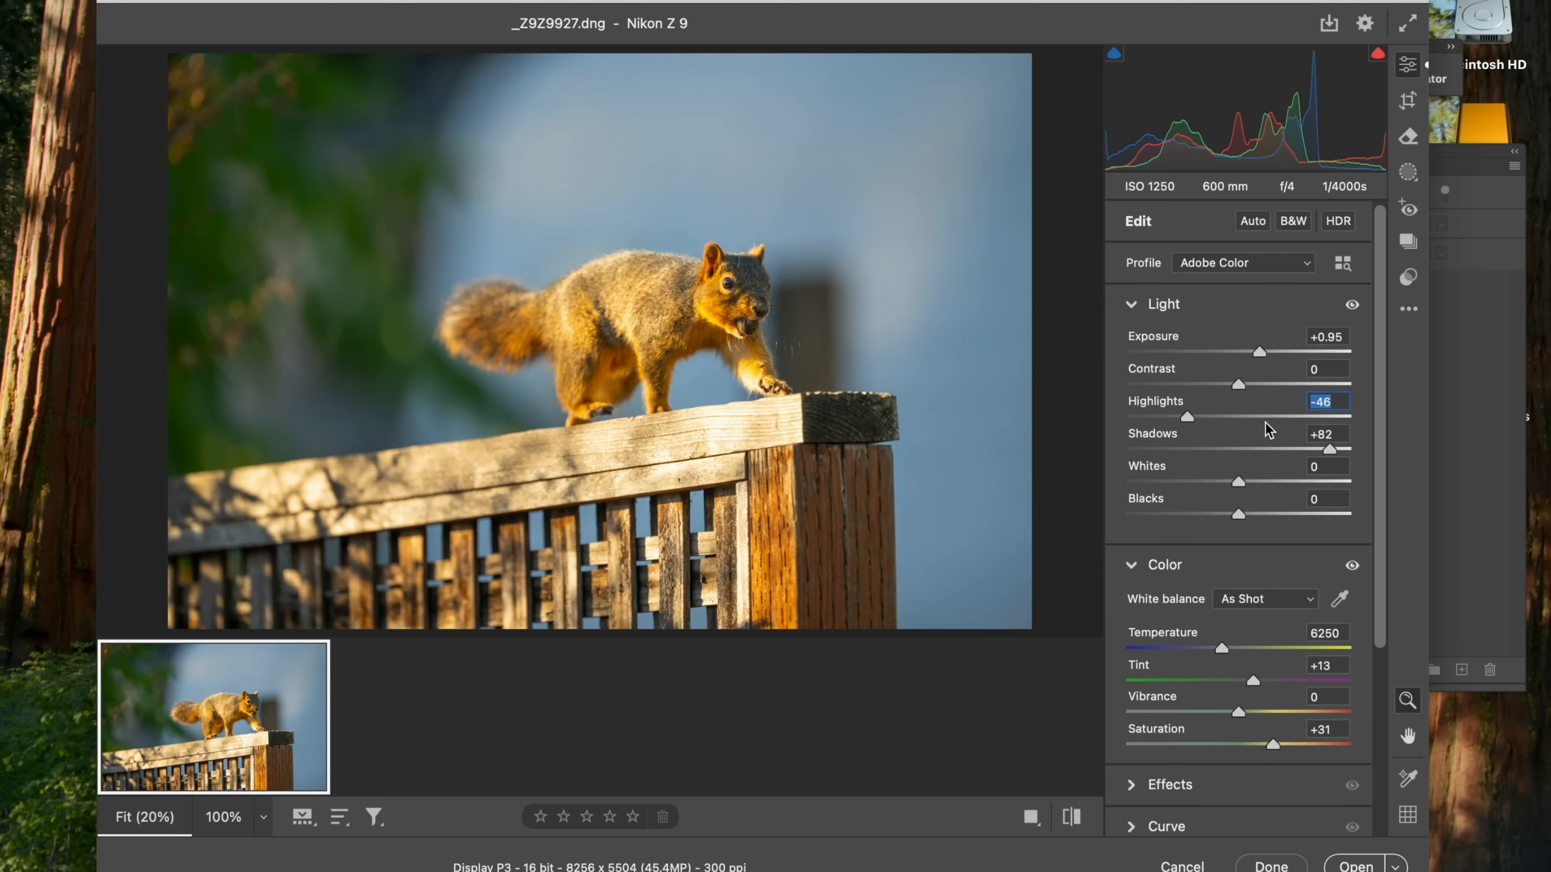
mouse_move(1188, 418)
left_mouse_down()
mouse_move(1275, 422)
mouse_move(1182, 428)
left_mouse_up()
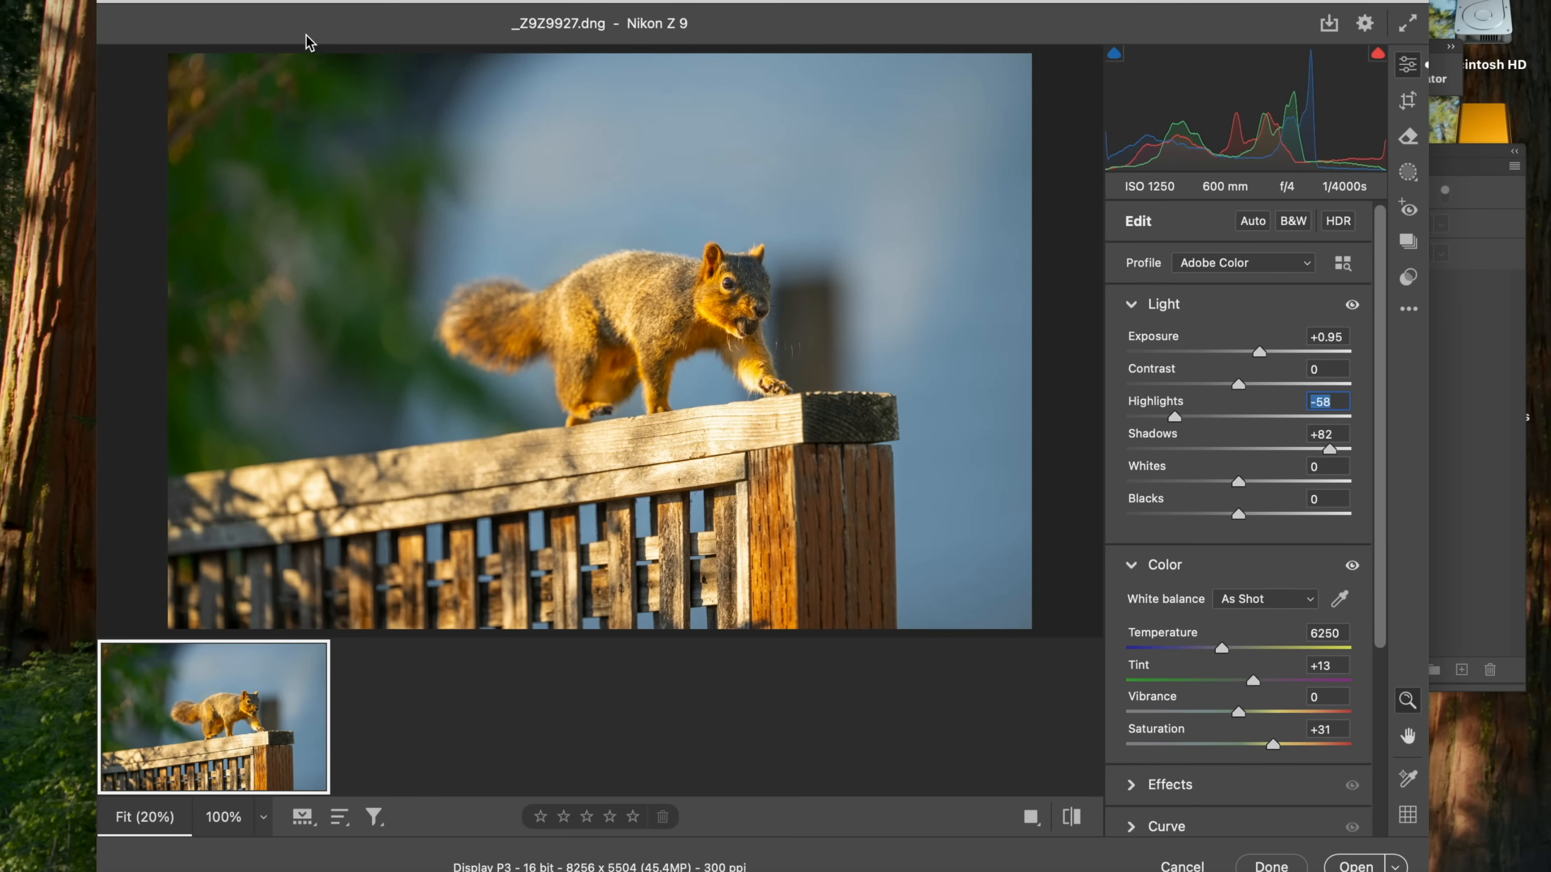
- Switch to Lightroom Classic and export the unedited squirrel photo _Z9Z9927.nef with the image format set to Original
key("Left")
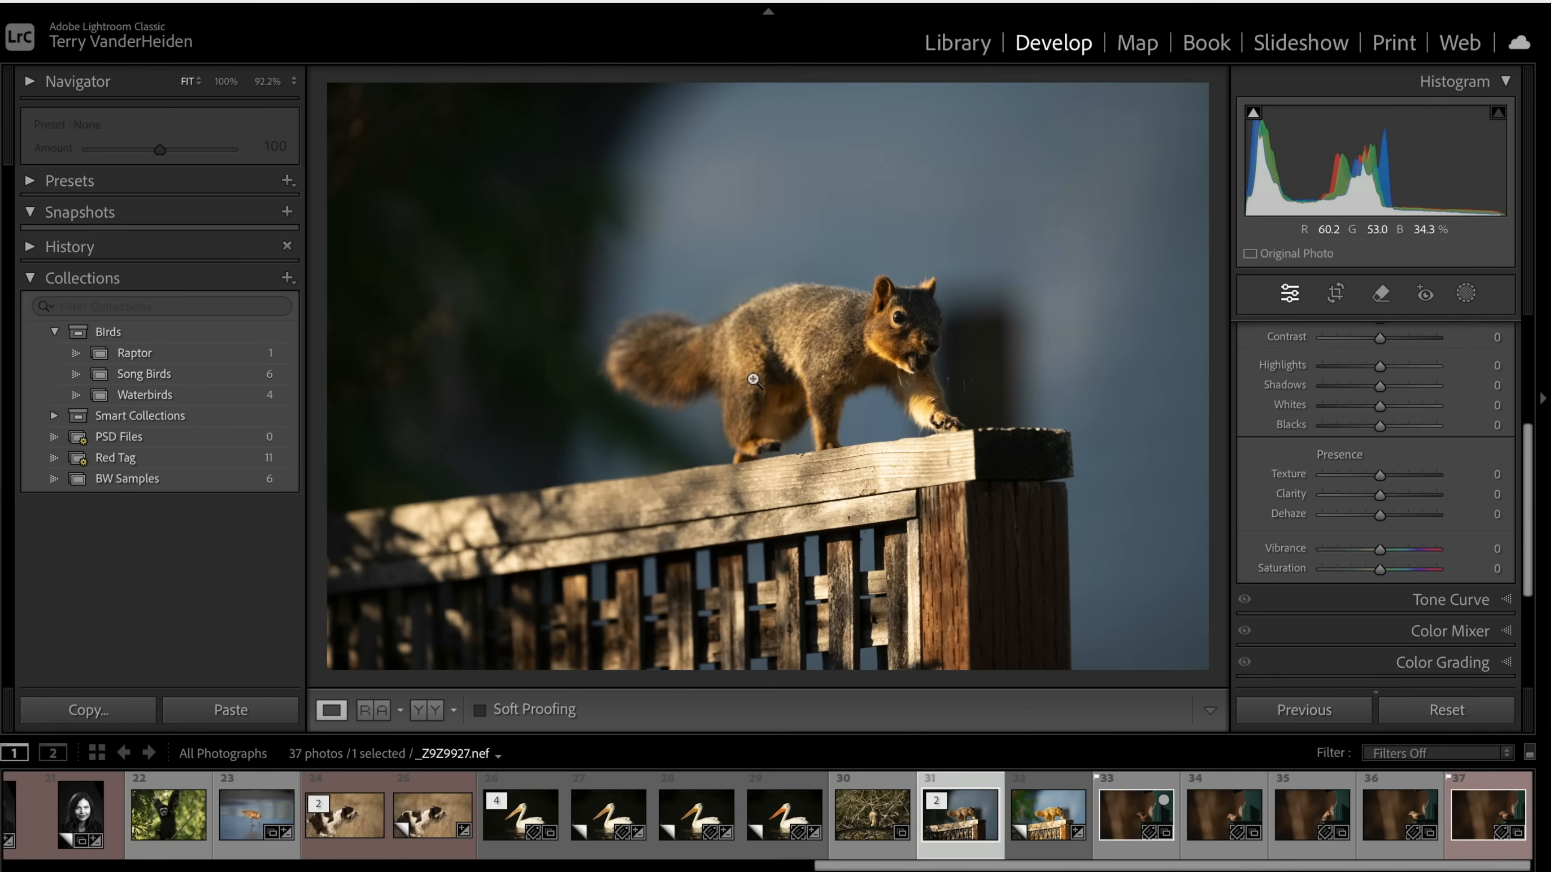
right_click(755, 379)
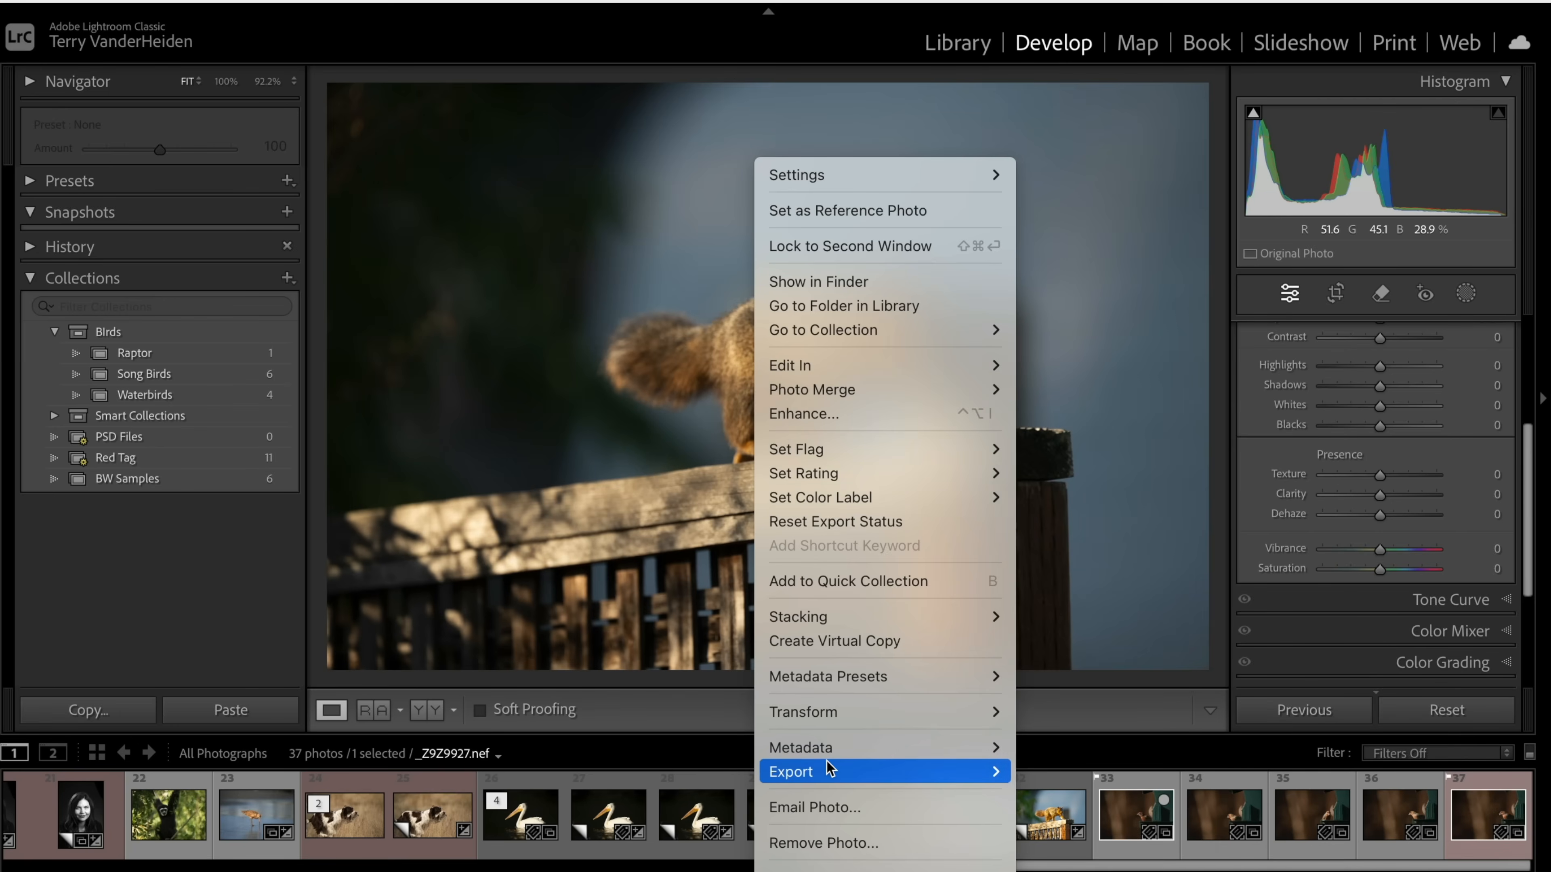
mouse_move(828, 769)
left_click(1042, 632)
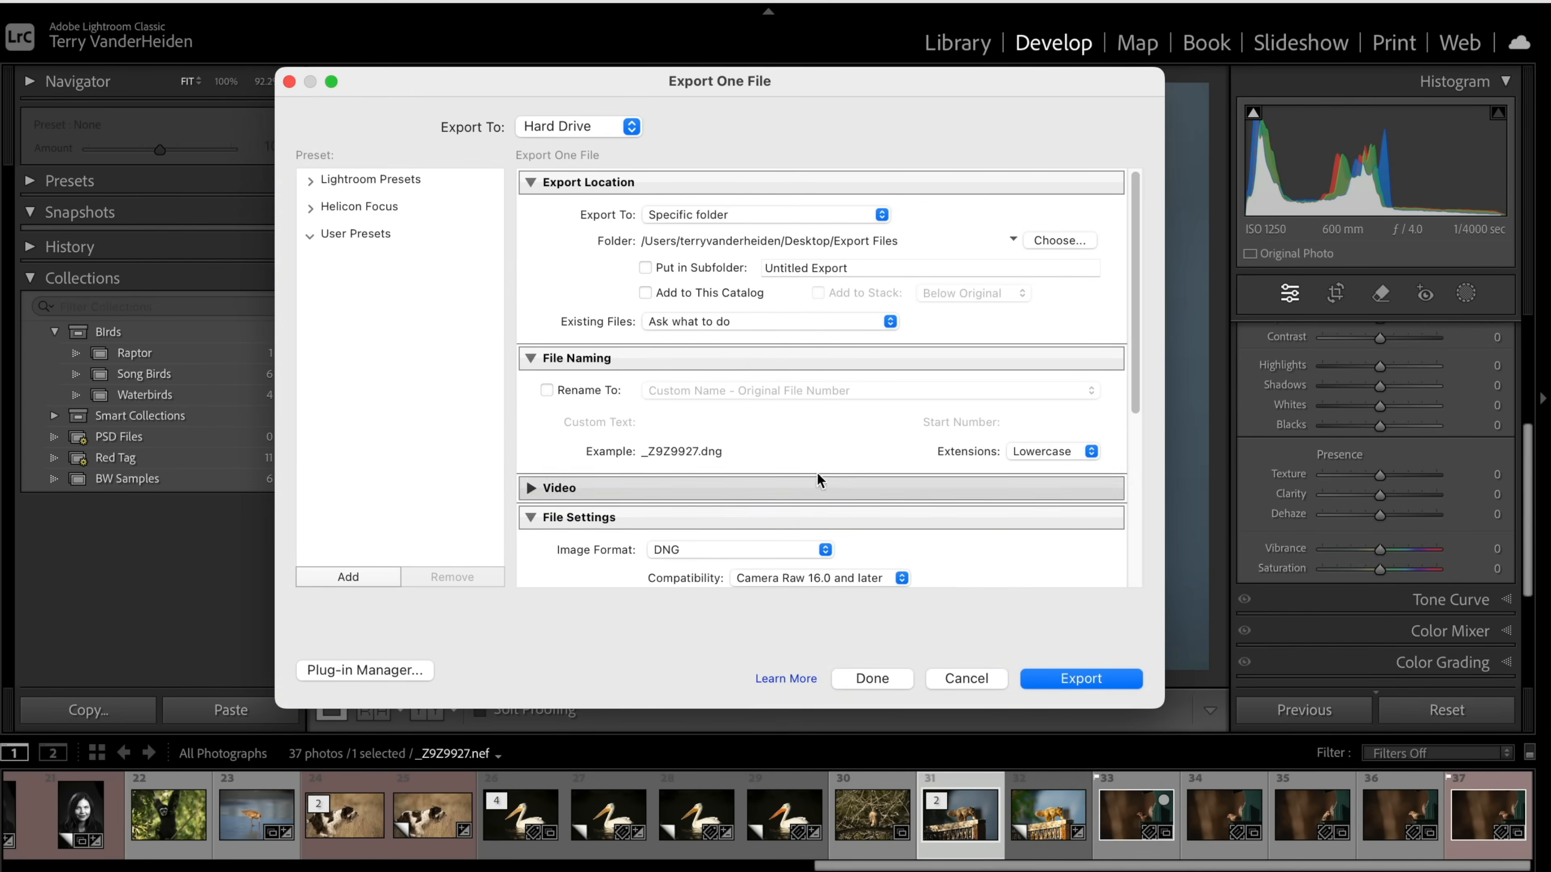
scroll(830, 470, "down", 5)
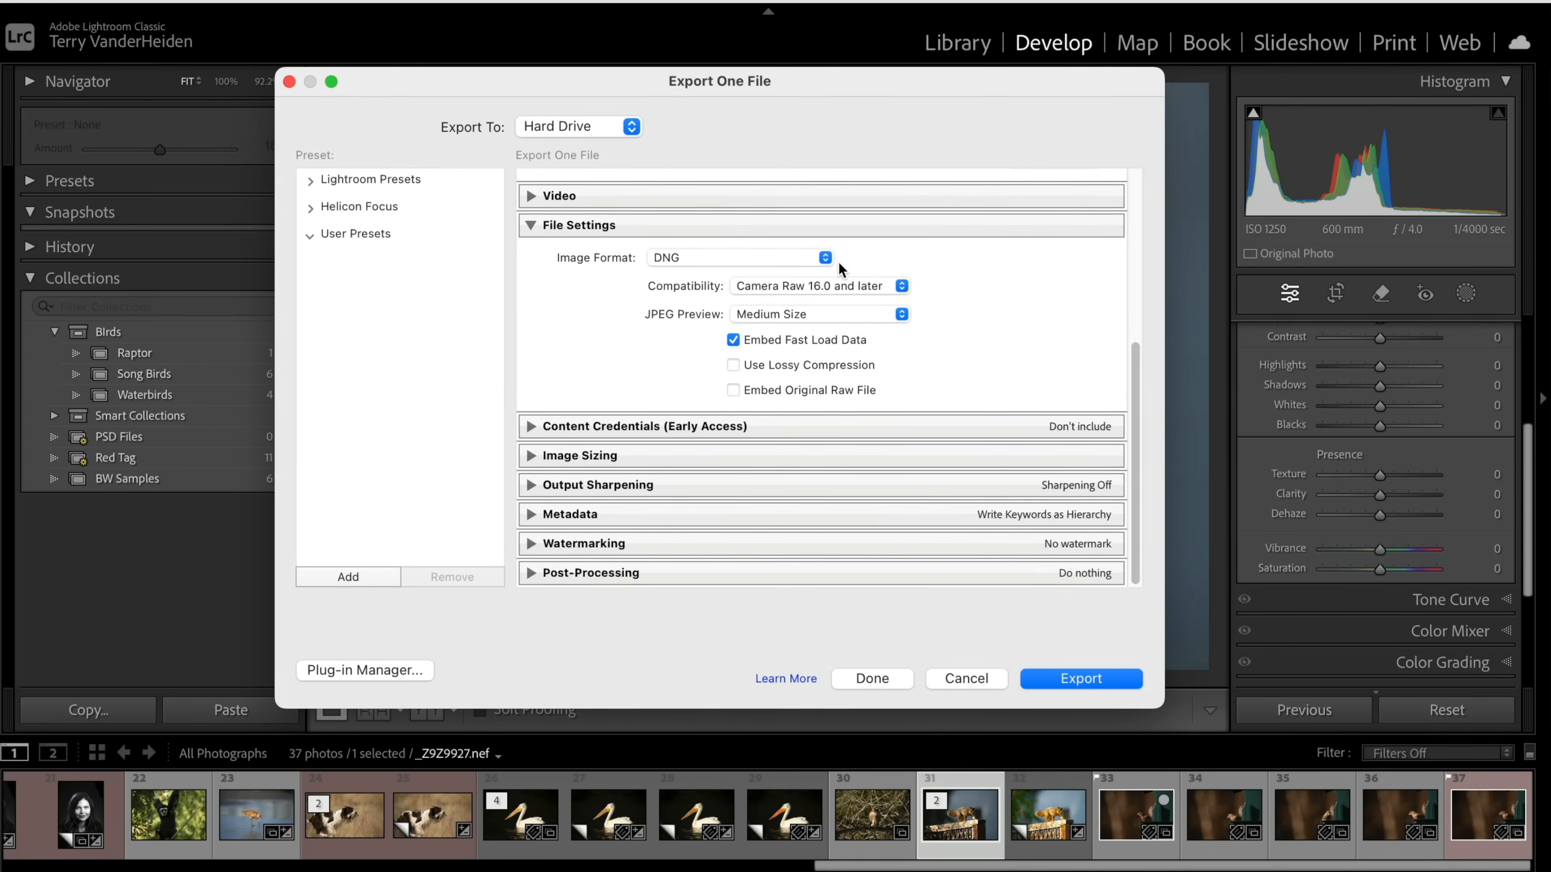
left_click(822, 259)
left_click(797, 279)
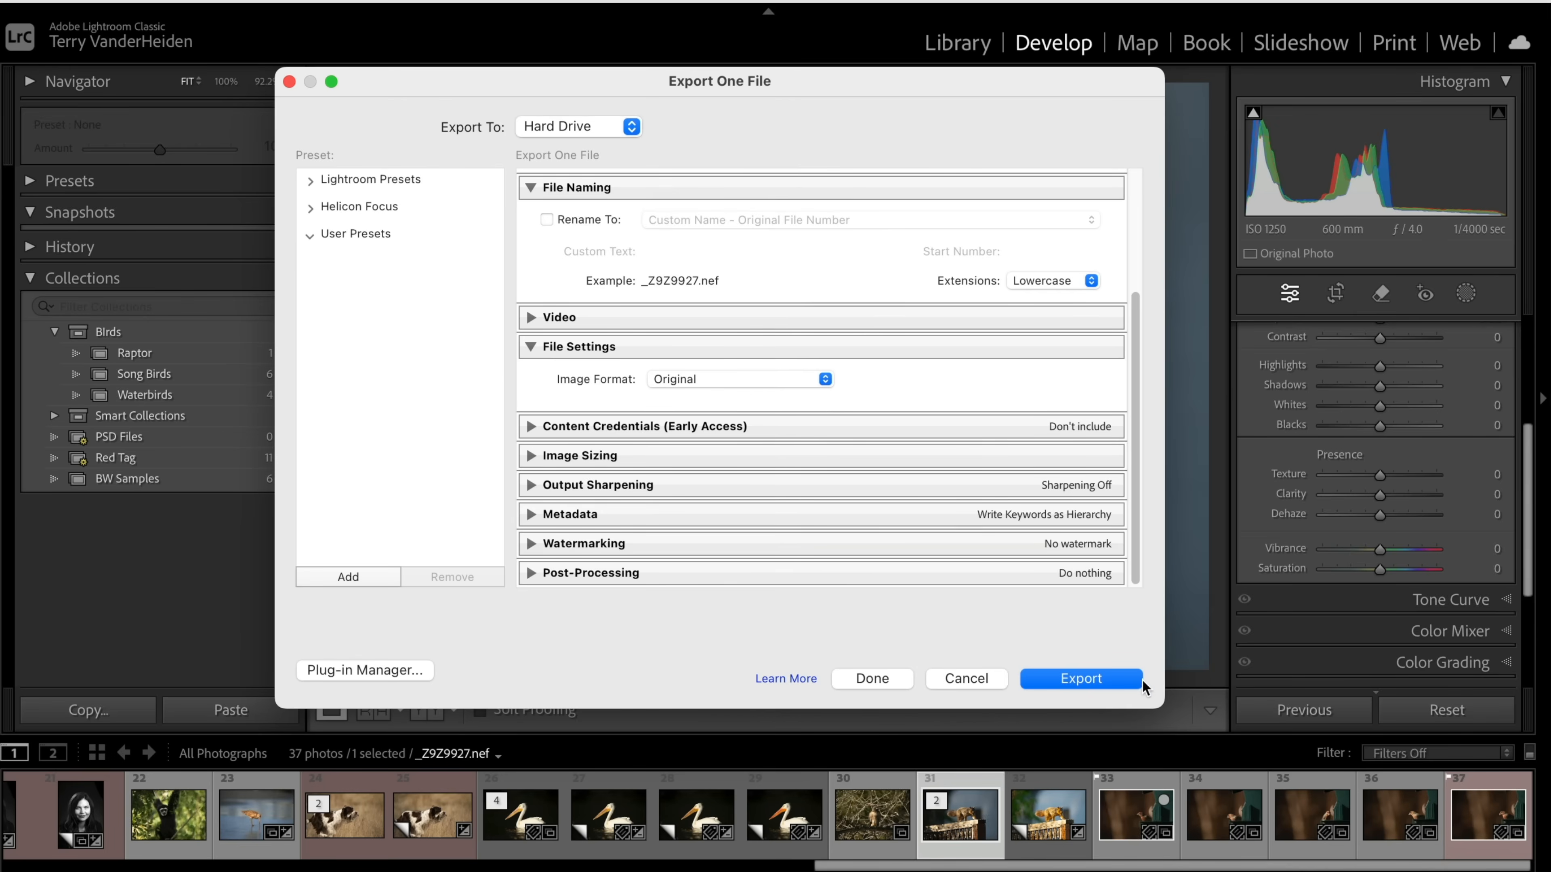
left_click(1080, 679)
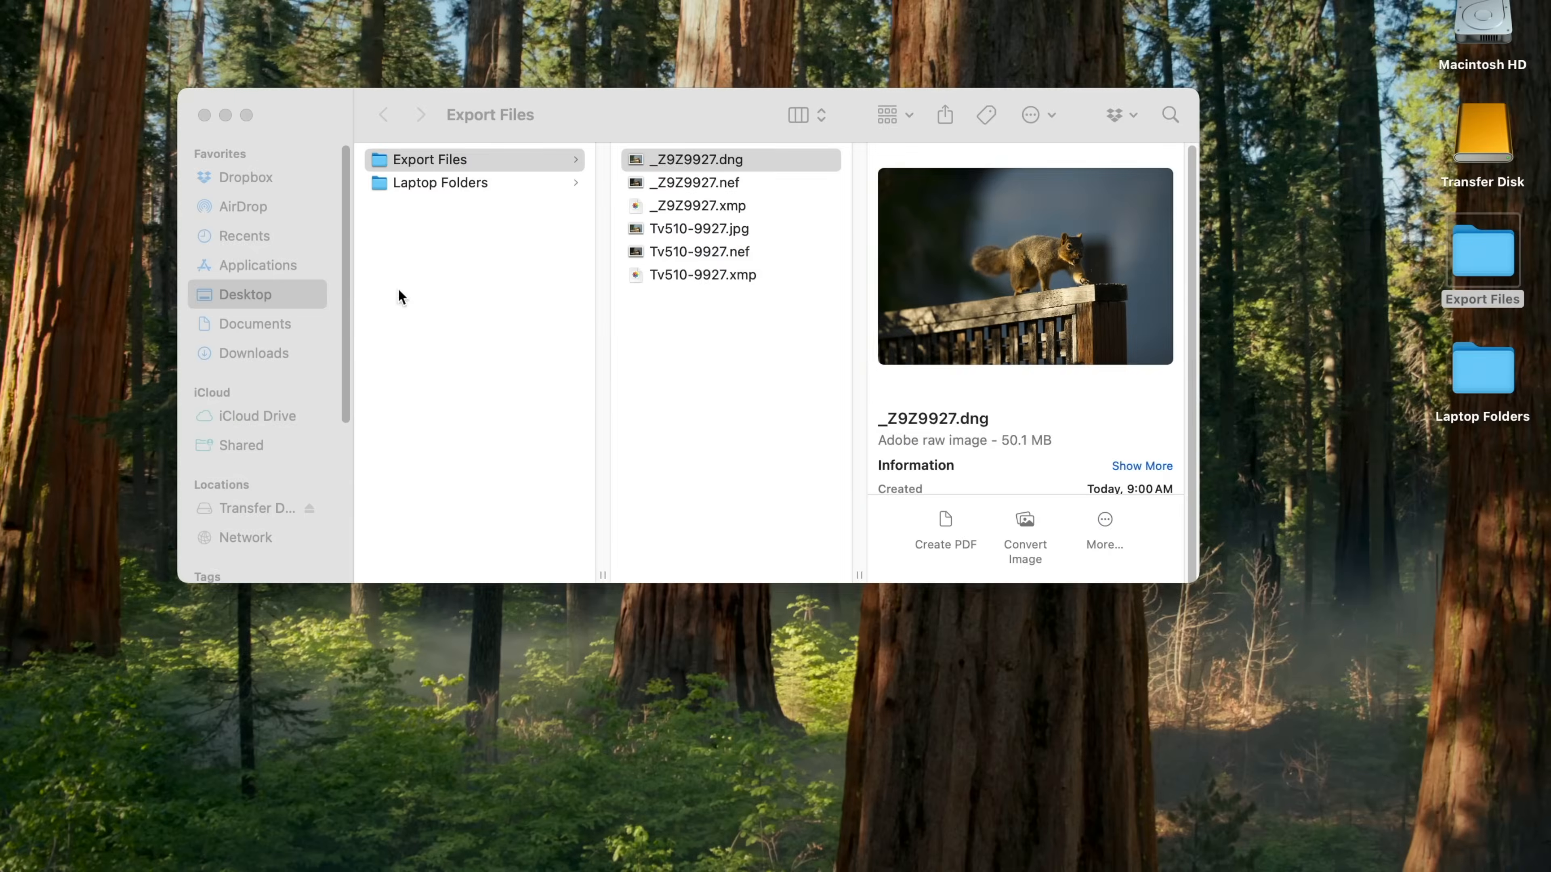
- Switch to the Export Files folder in Finder, compare the exported .dng, .nef and .xmp files, and open _Z9Z9927.nef in Photoshop
left_click(721, 177)
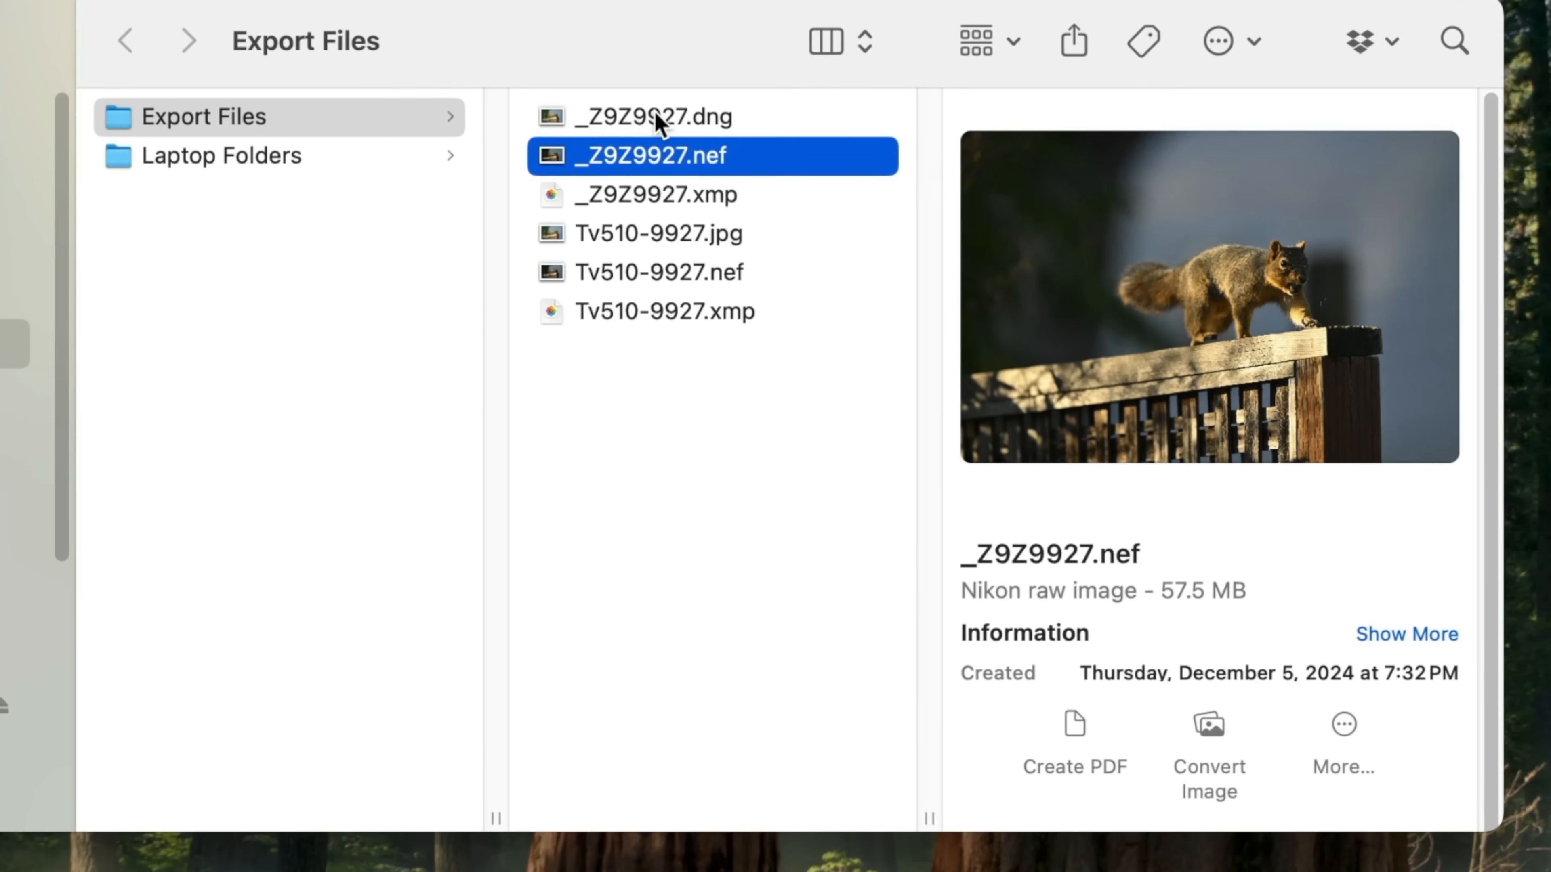
left_click(660, 118)
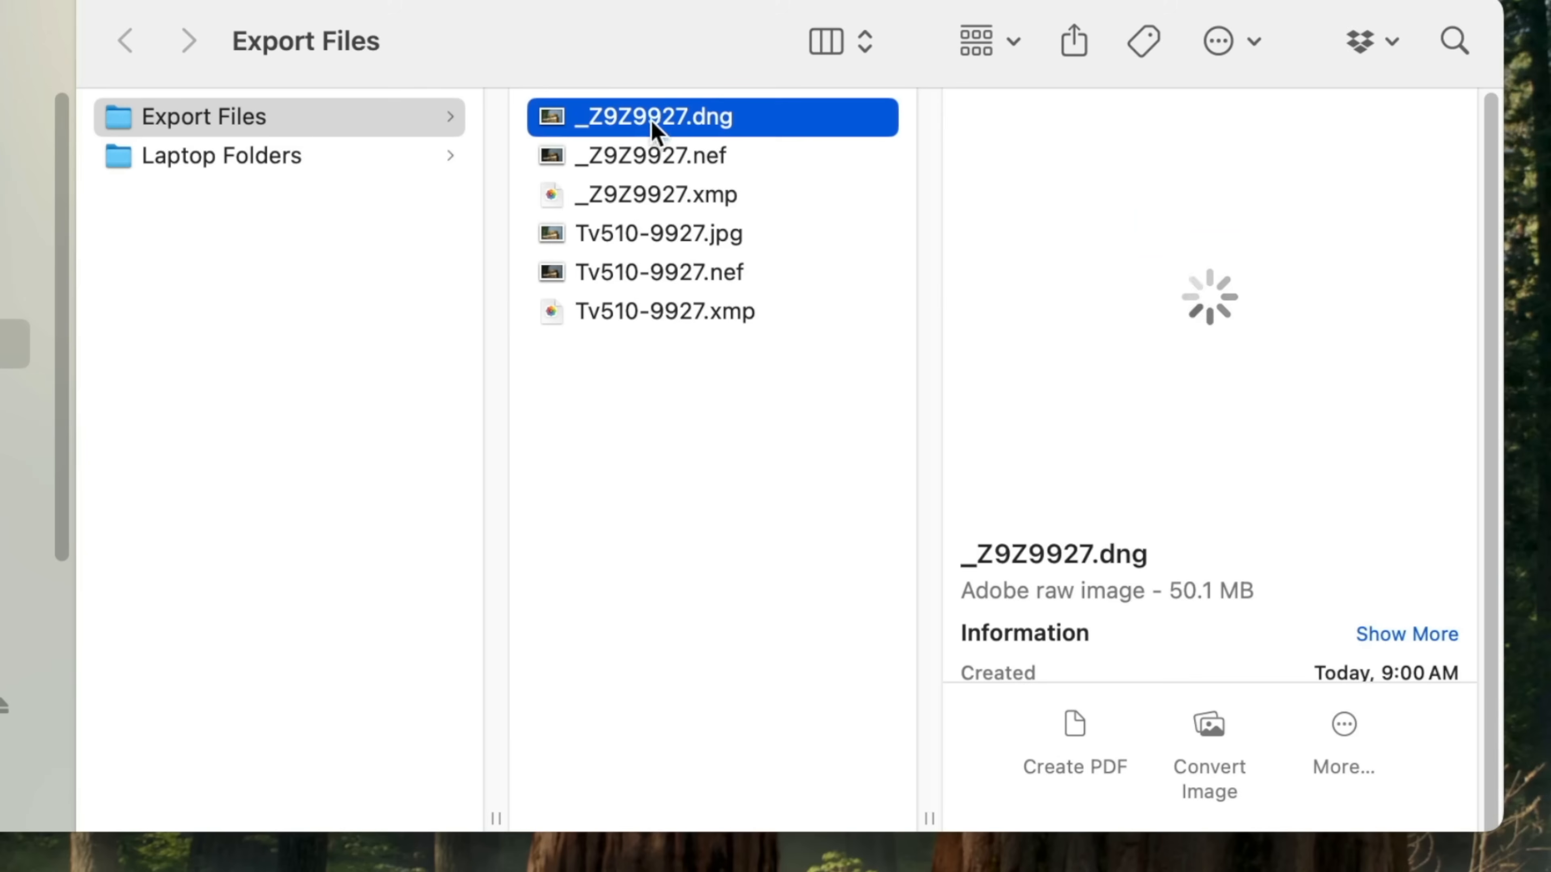
left_click(641, 160)
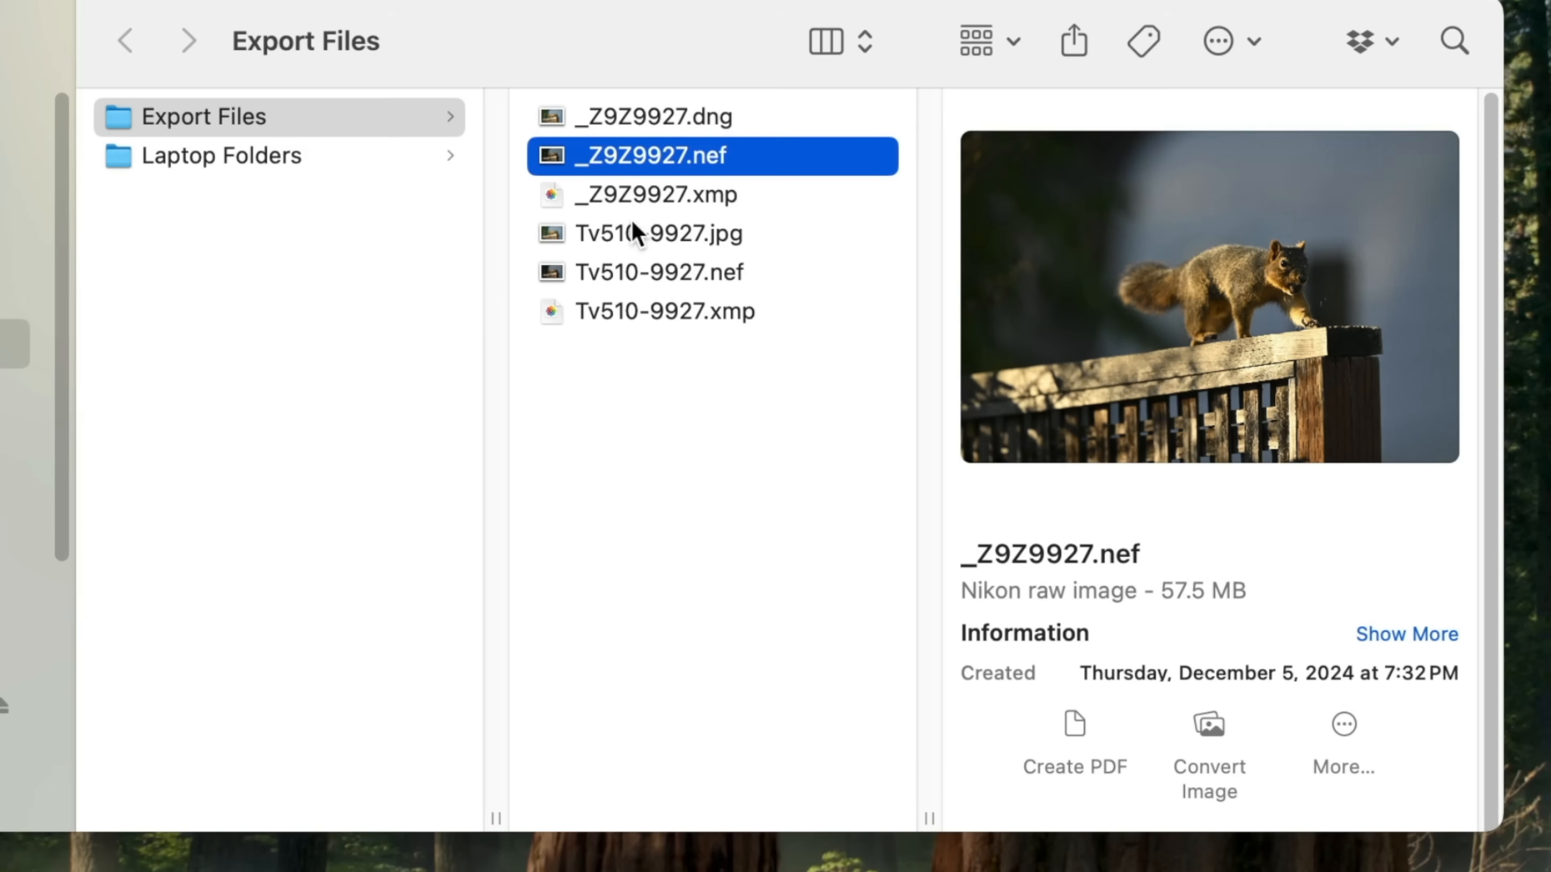
left_click(621, 274)
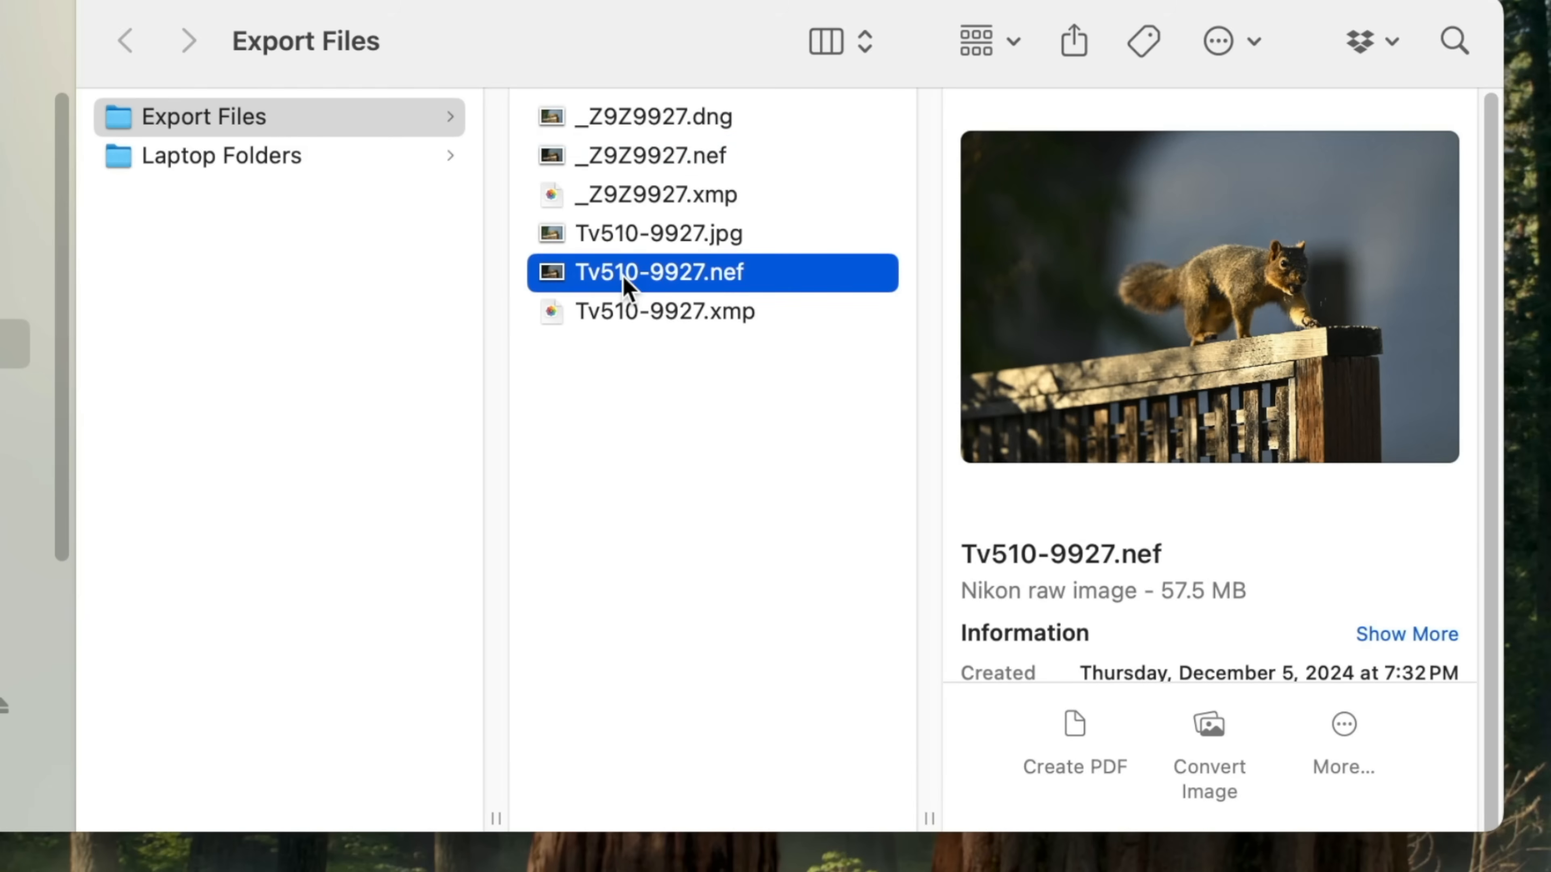
left_click(622, 318)
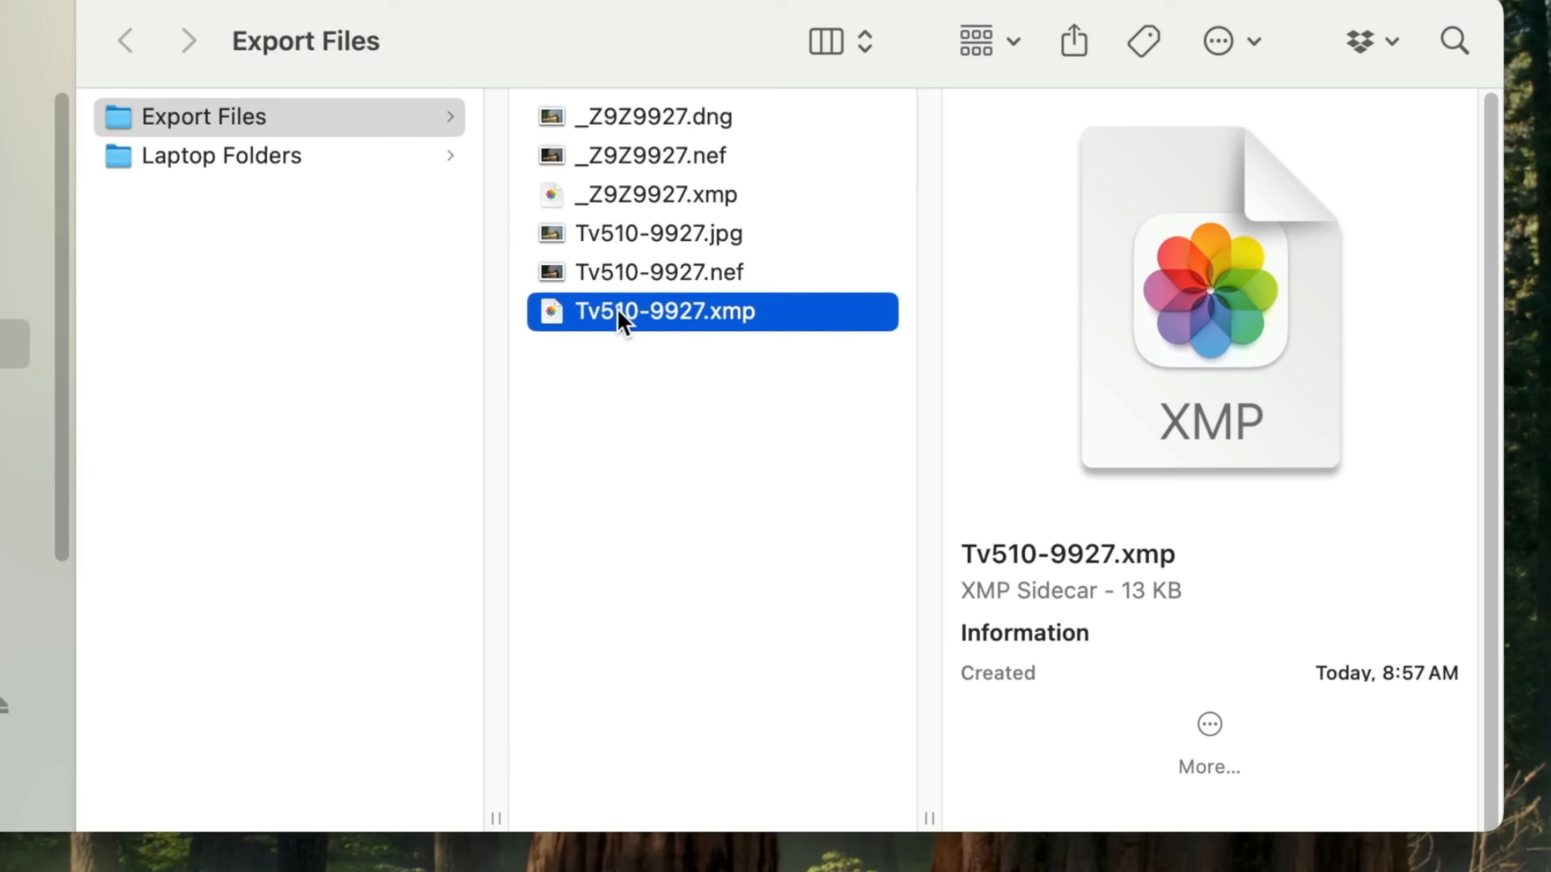
left_click(634, 158)
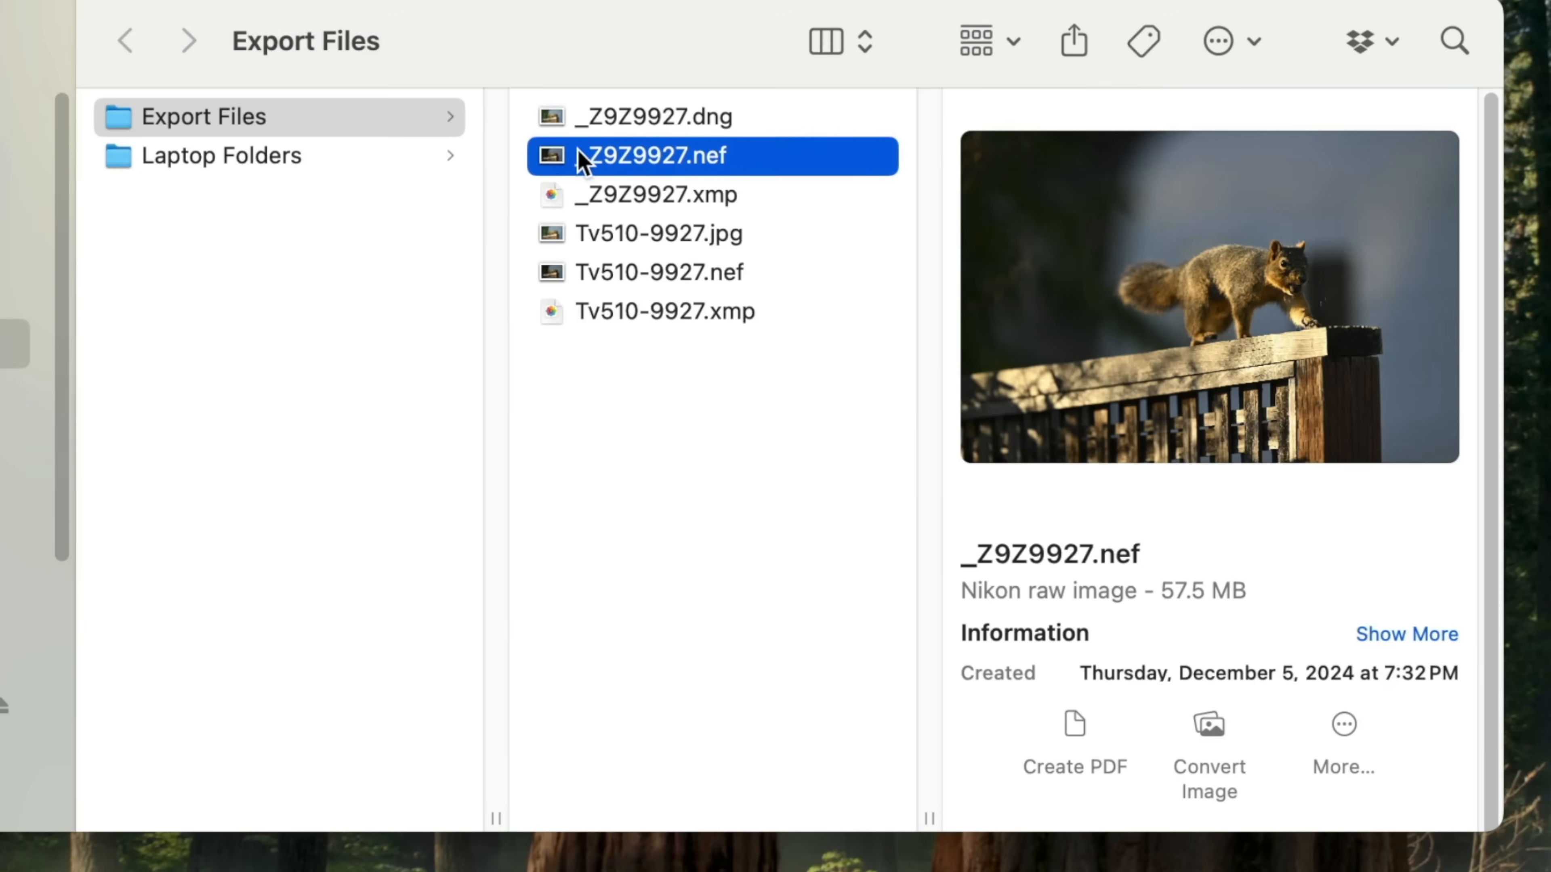
left_click_drag(556, 152, 17, 786)
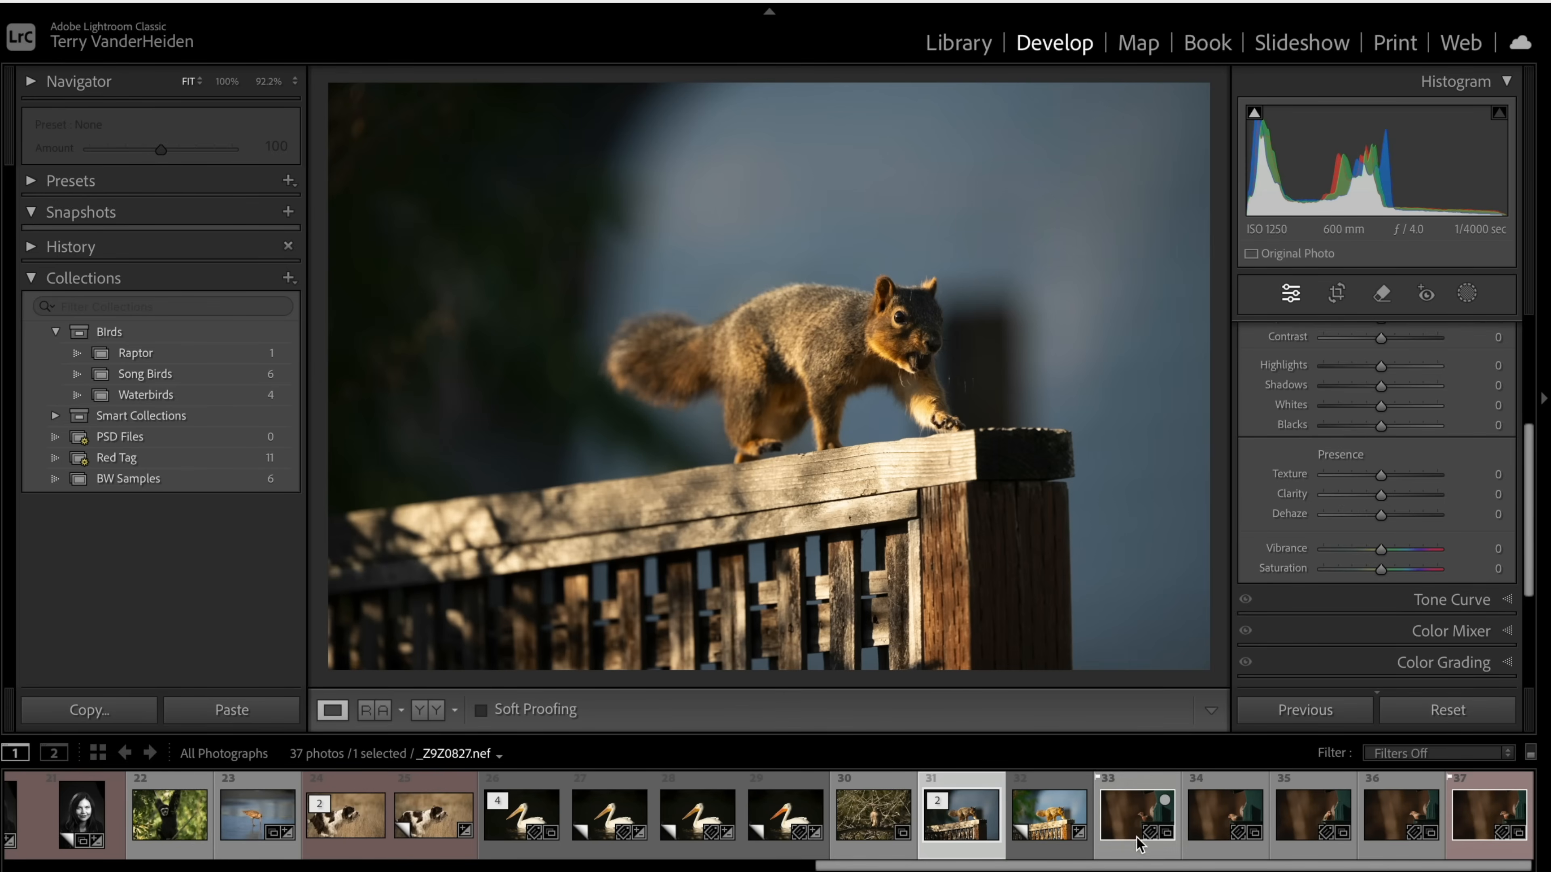
- Switch to Lightroom Classic, select the bird feeder photo _Z9Z0827.nef and raise its Exposure to +1.05
left_click(1171, 838)
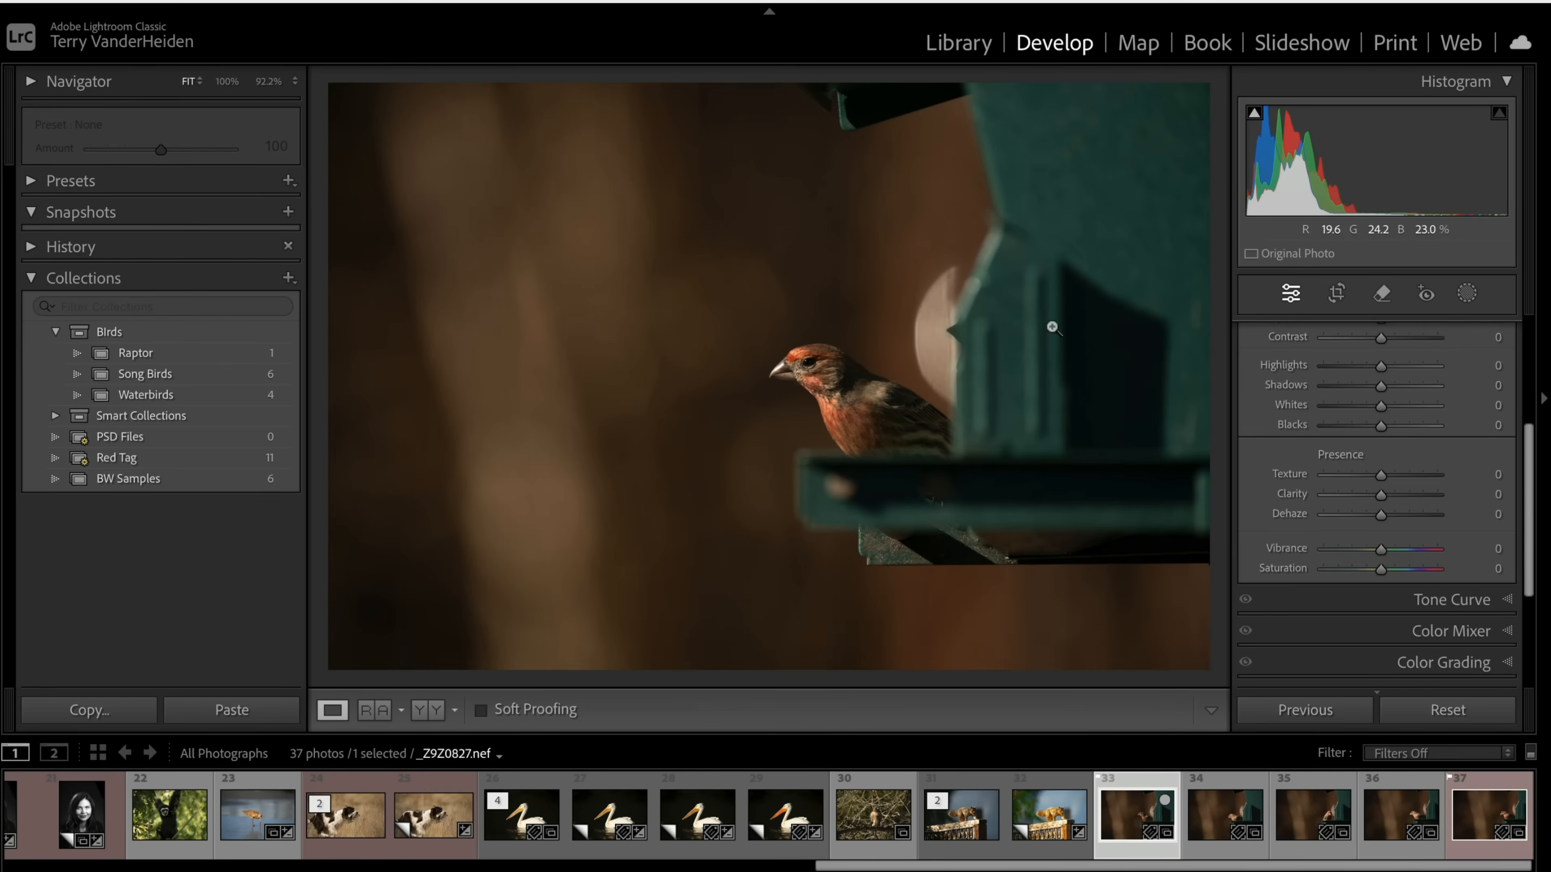
scroll(1357, 384, "up", 4)
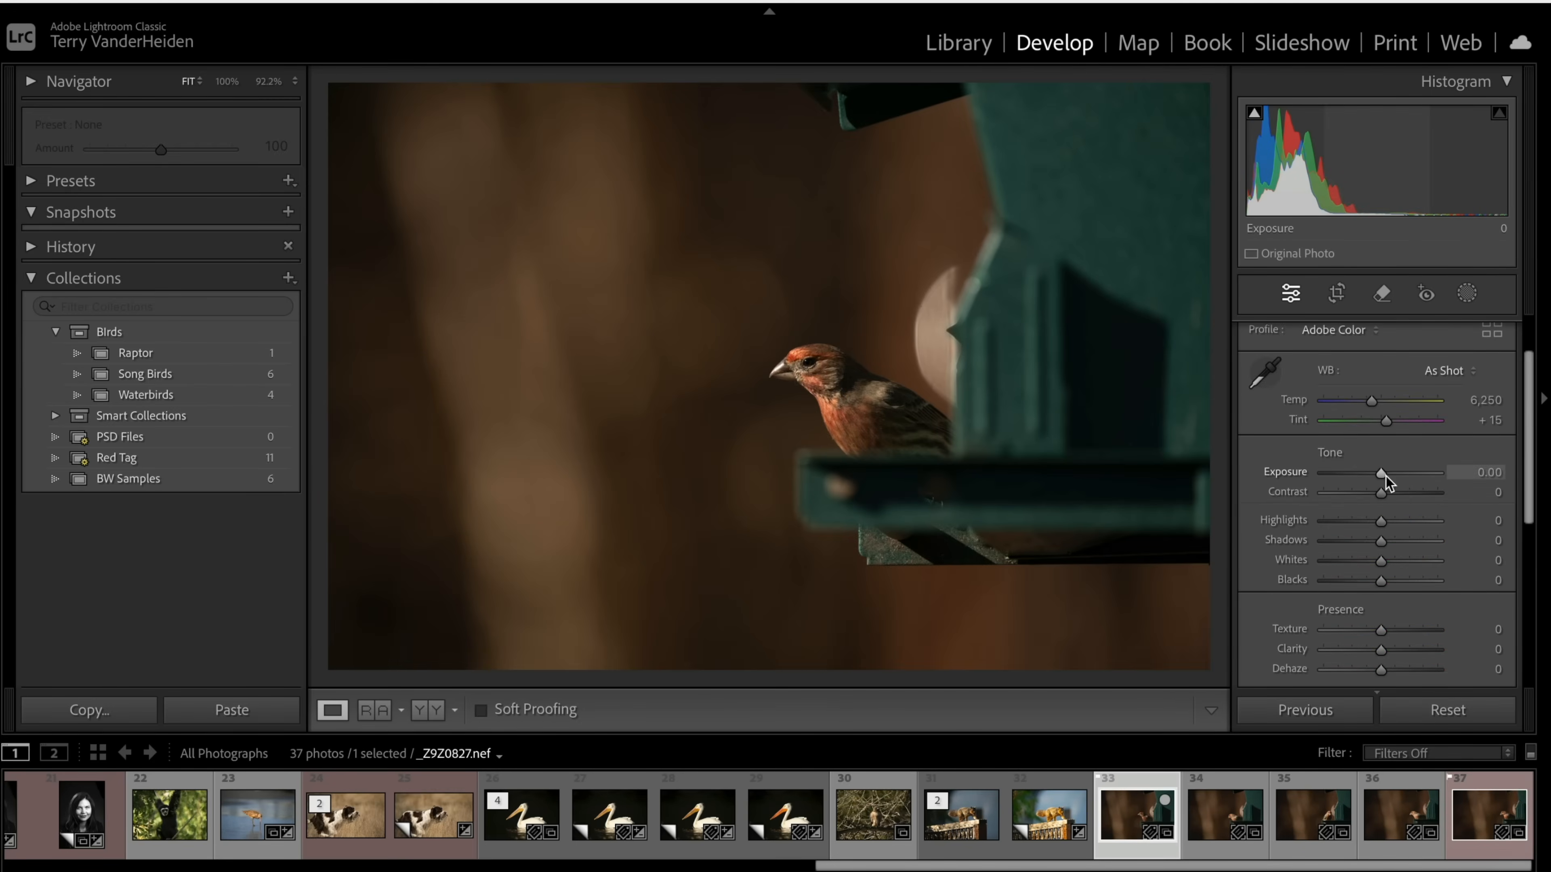
left_click_drag(1385, 476, 1395, 479)
- Start exporting the bird feeder photo _Z9Z0827.nef and set its destination to a new folder named Birds inside Export Files
right_click(676, 299)
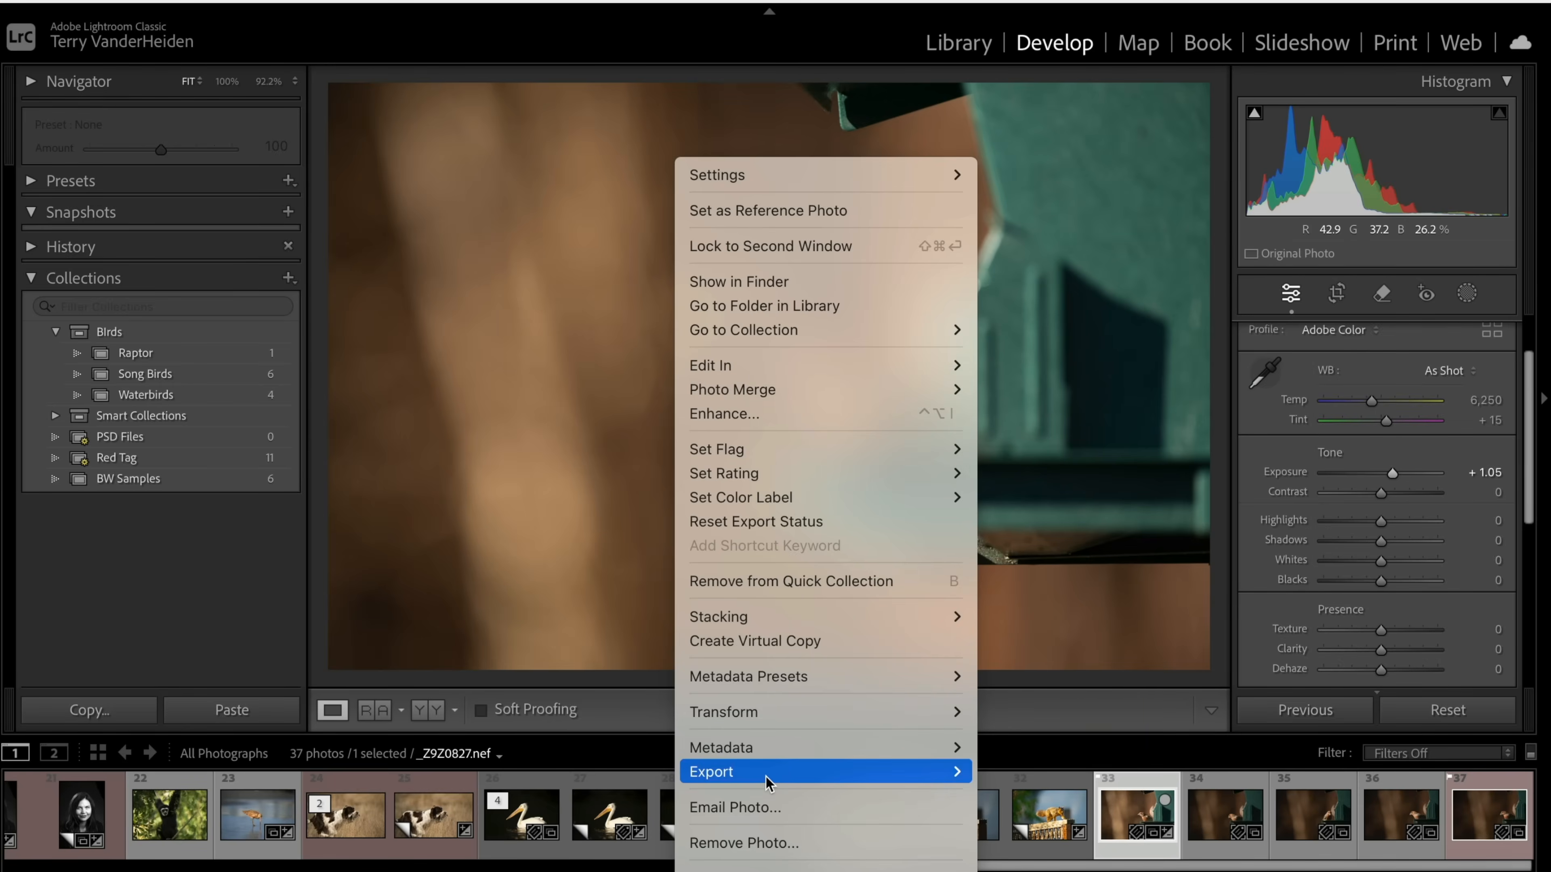
mouse_move(768, 777)
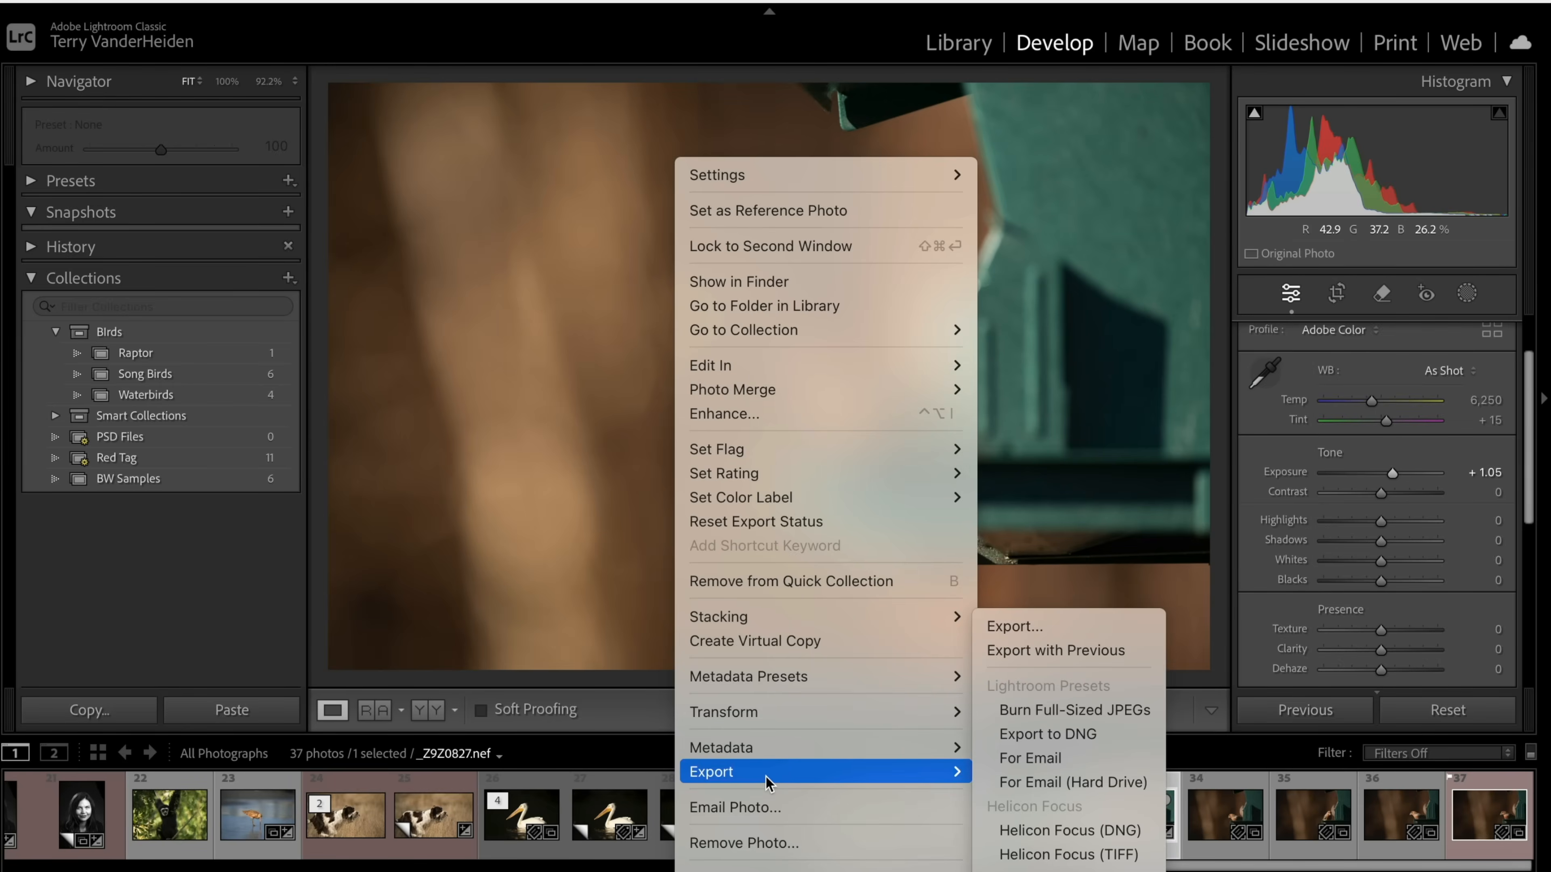
left_click(1024, 627)
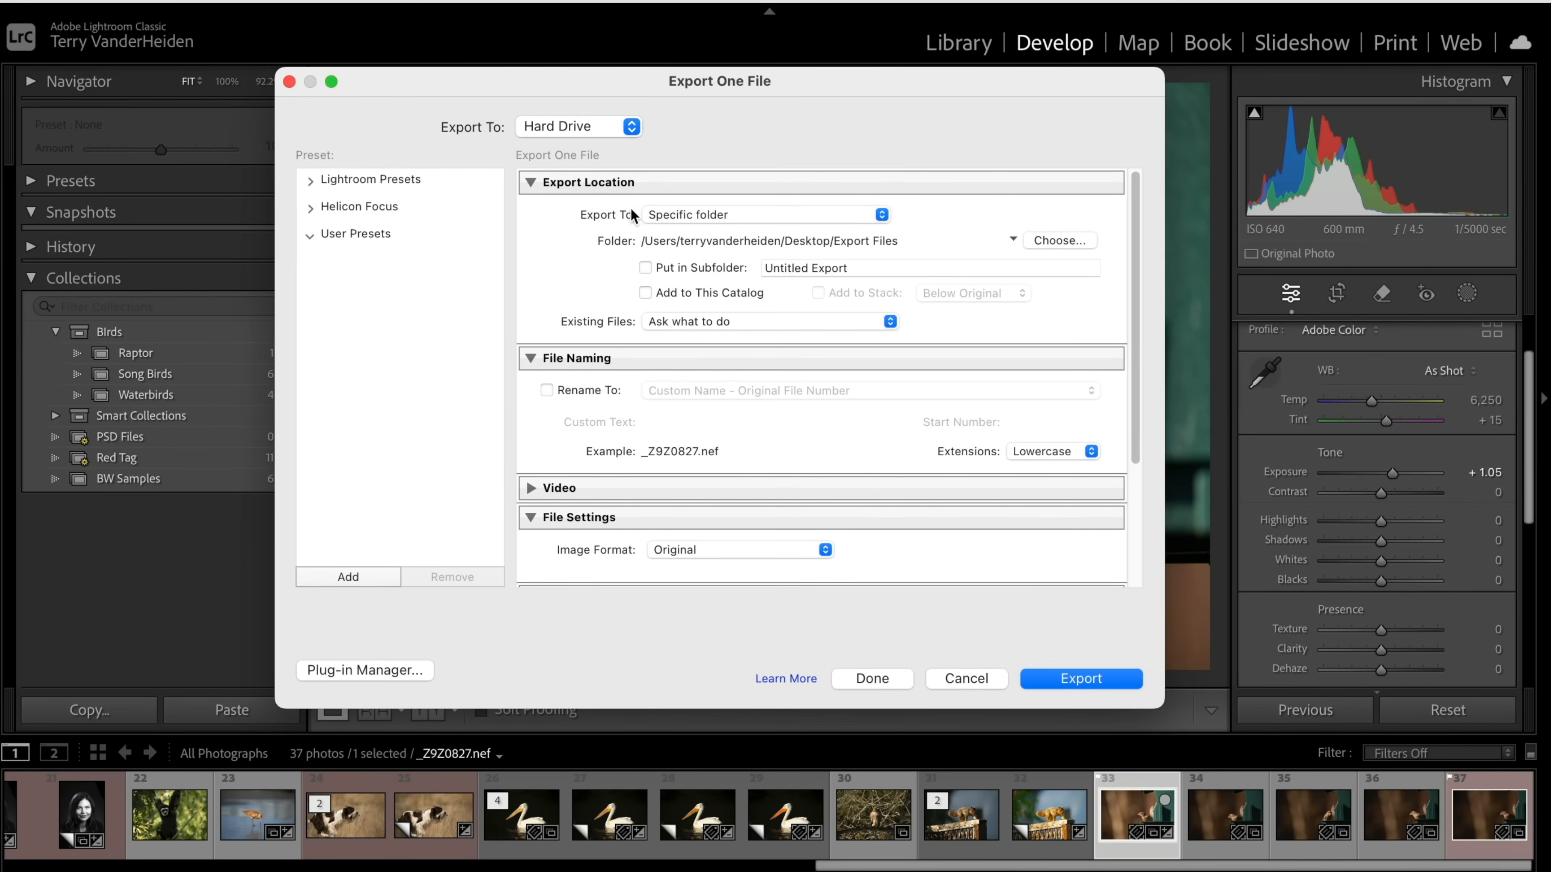
left_click(1056, 240)
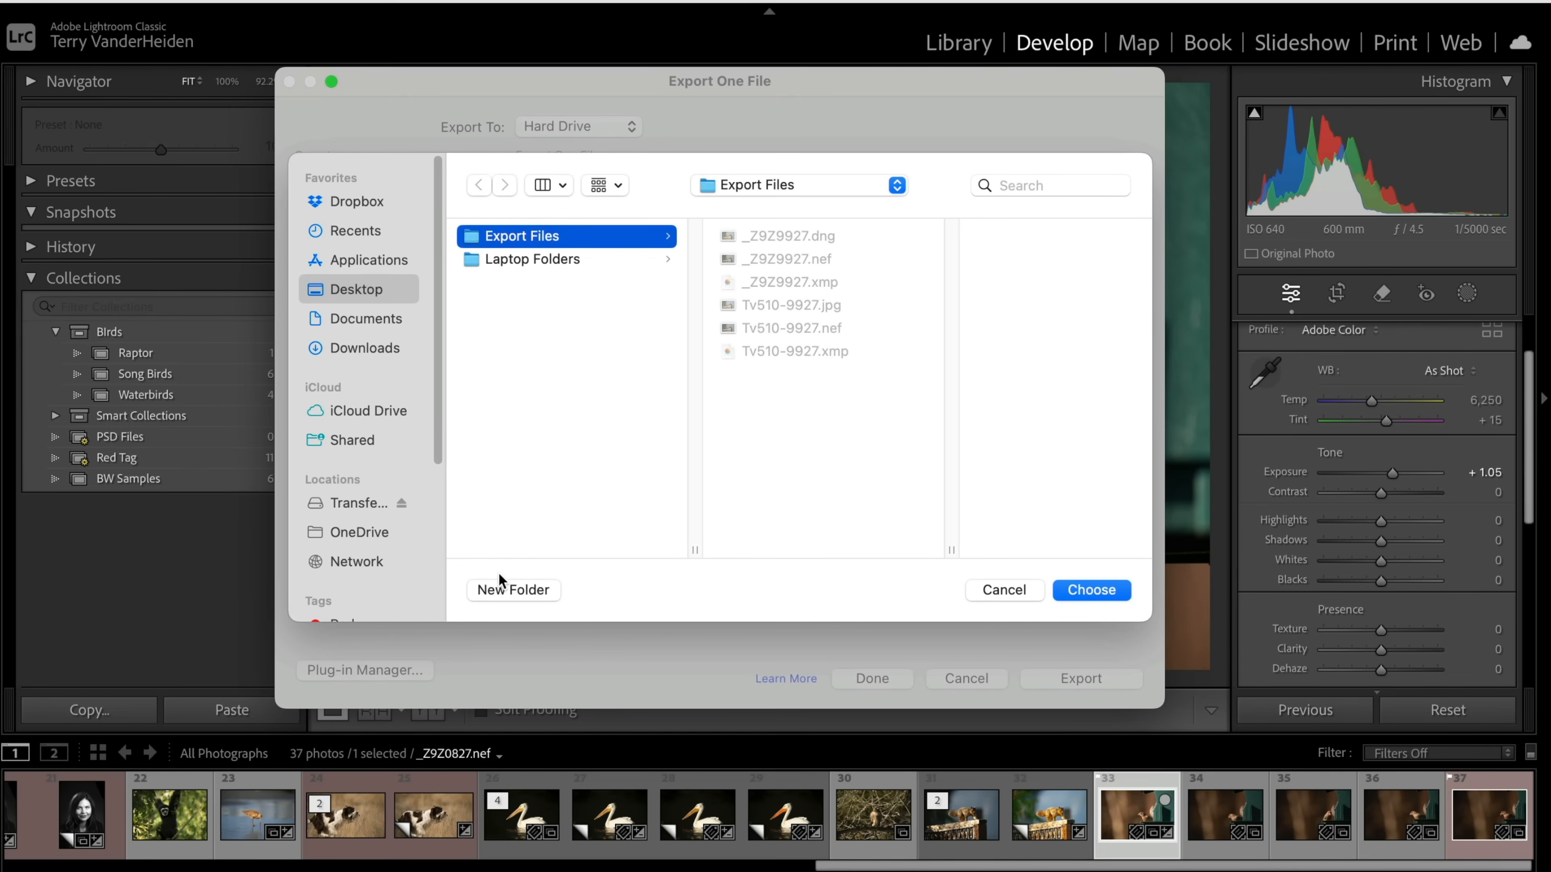
left_click(500, 586)
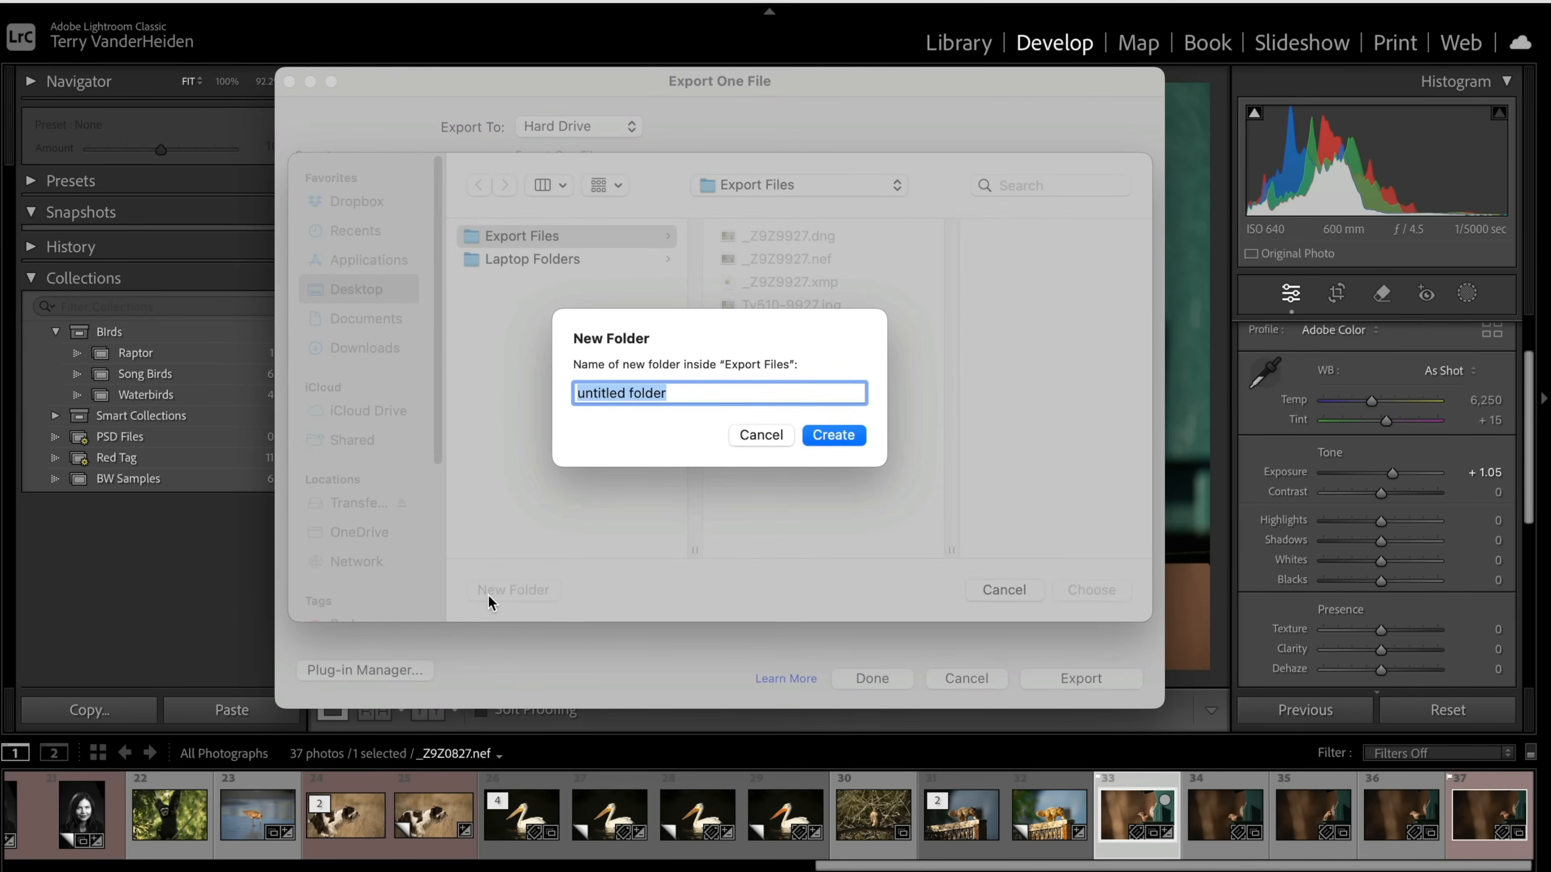
type("Birds")
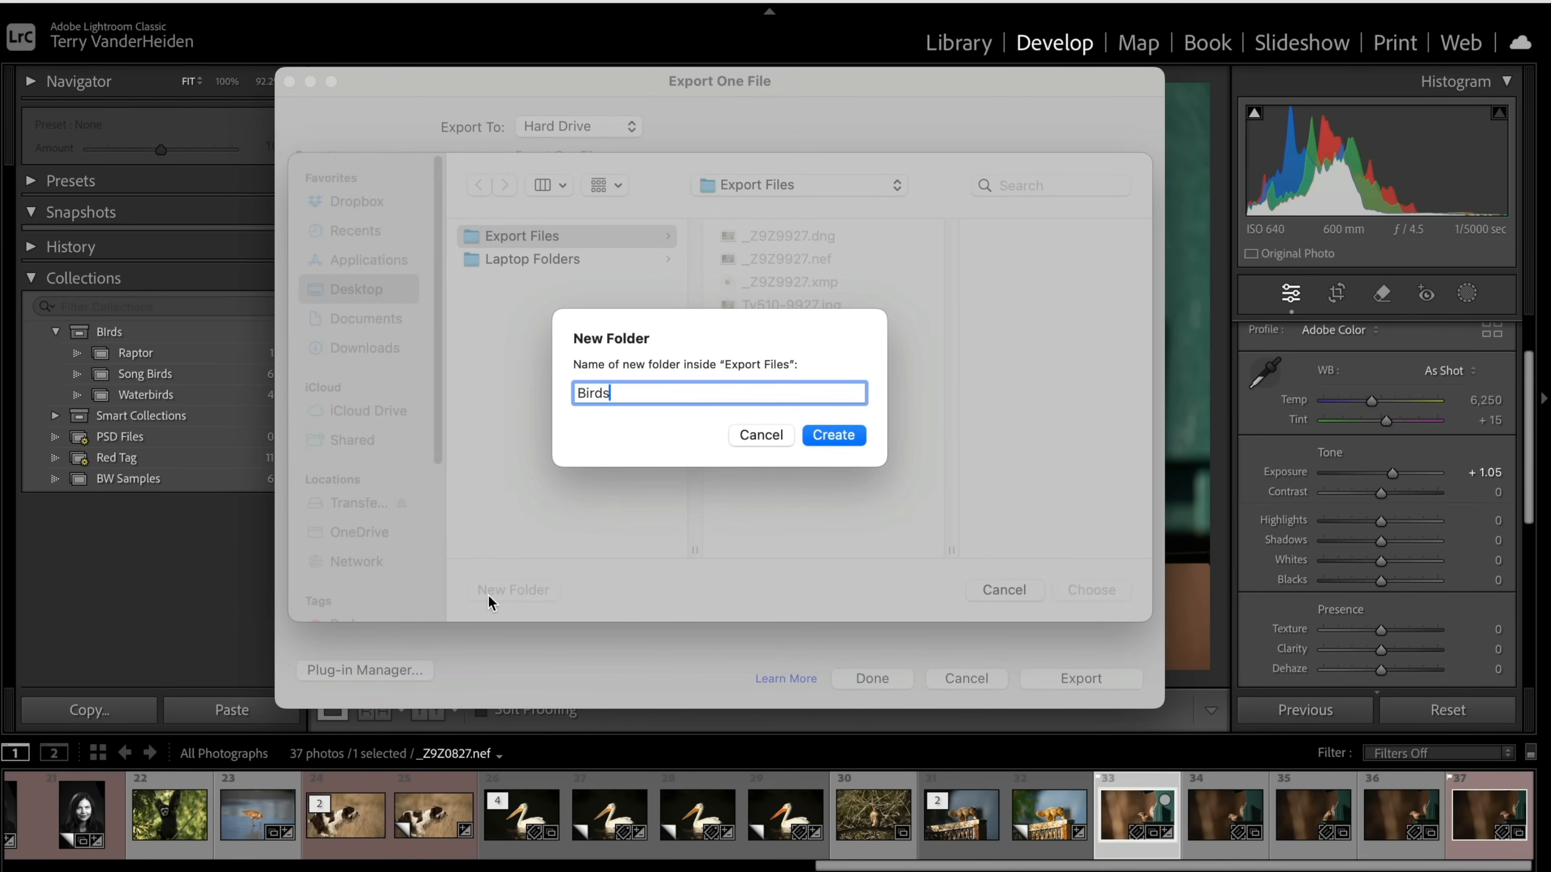
left_click(832, 432)
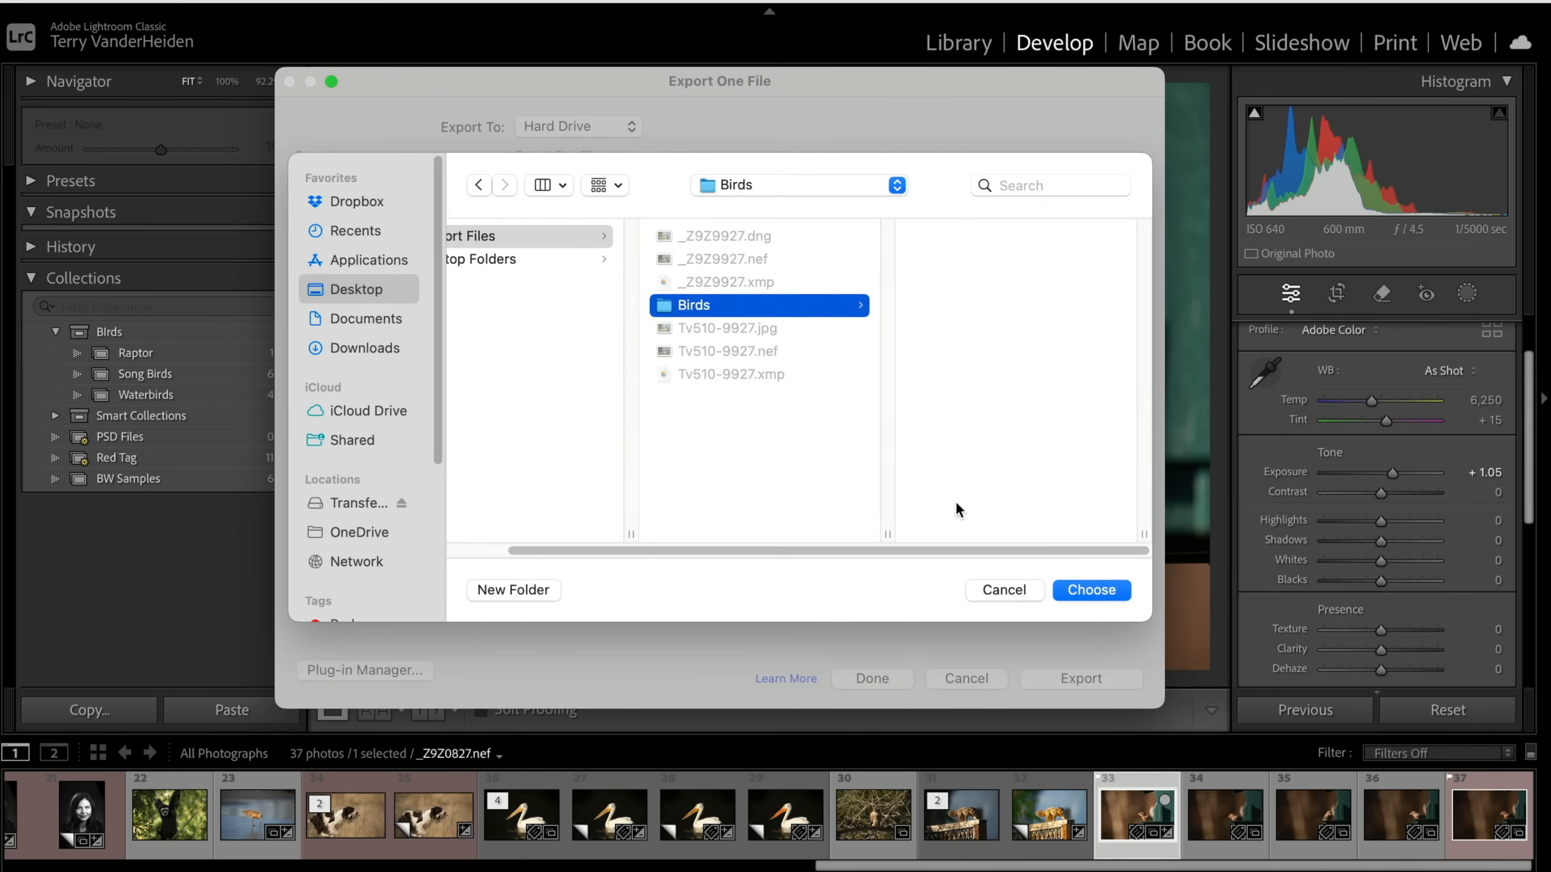
left_click(1091, 589)
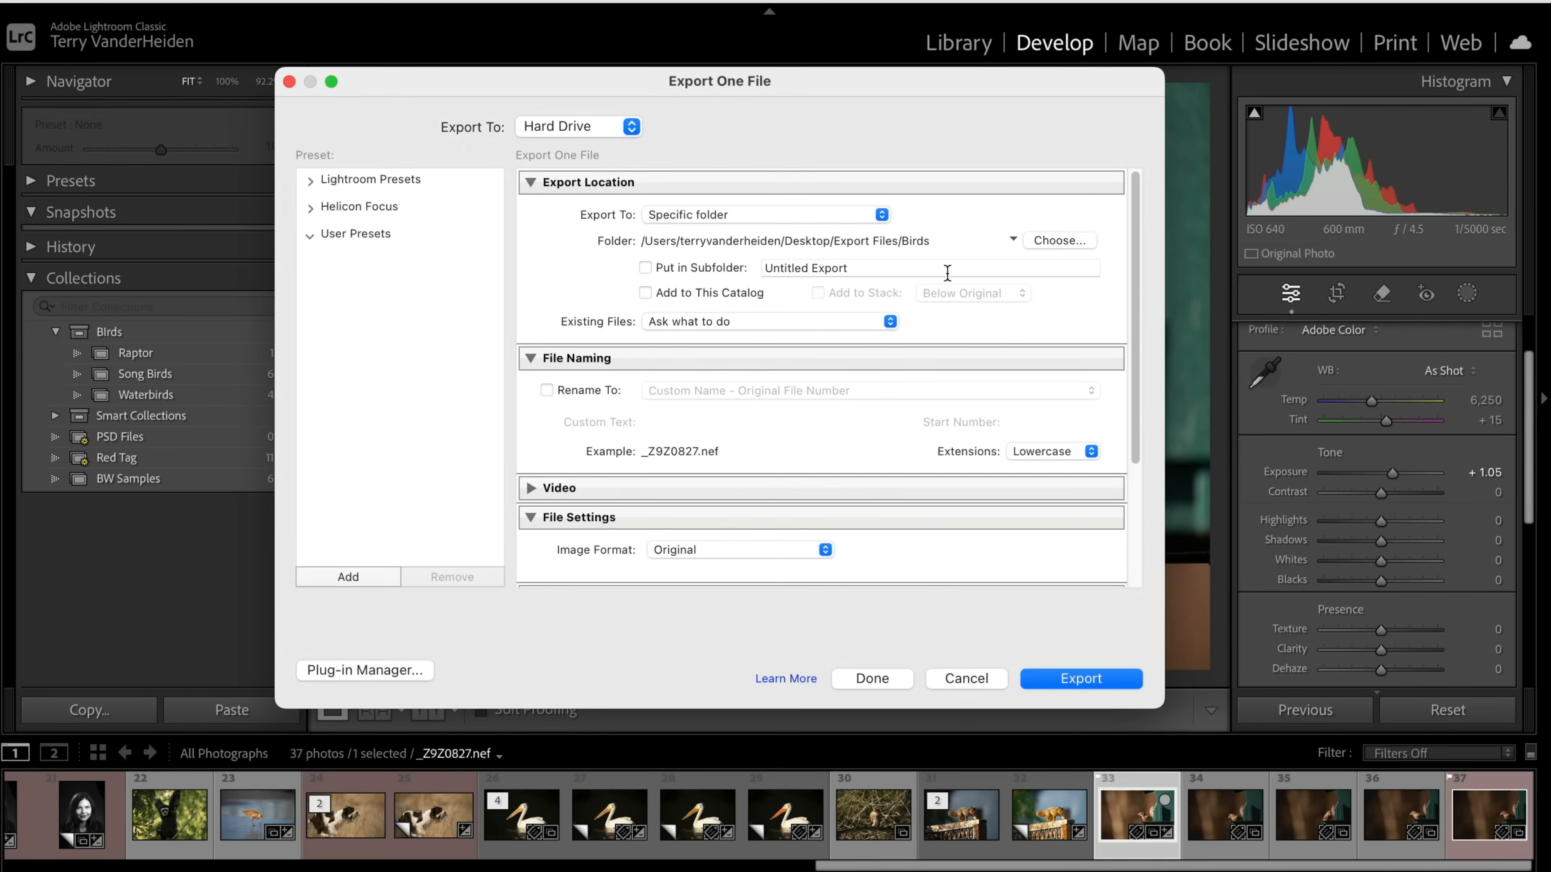
- Set the image format to JPEG and export the photo
scroll(832, 488, "down", 5)
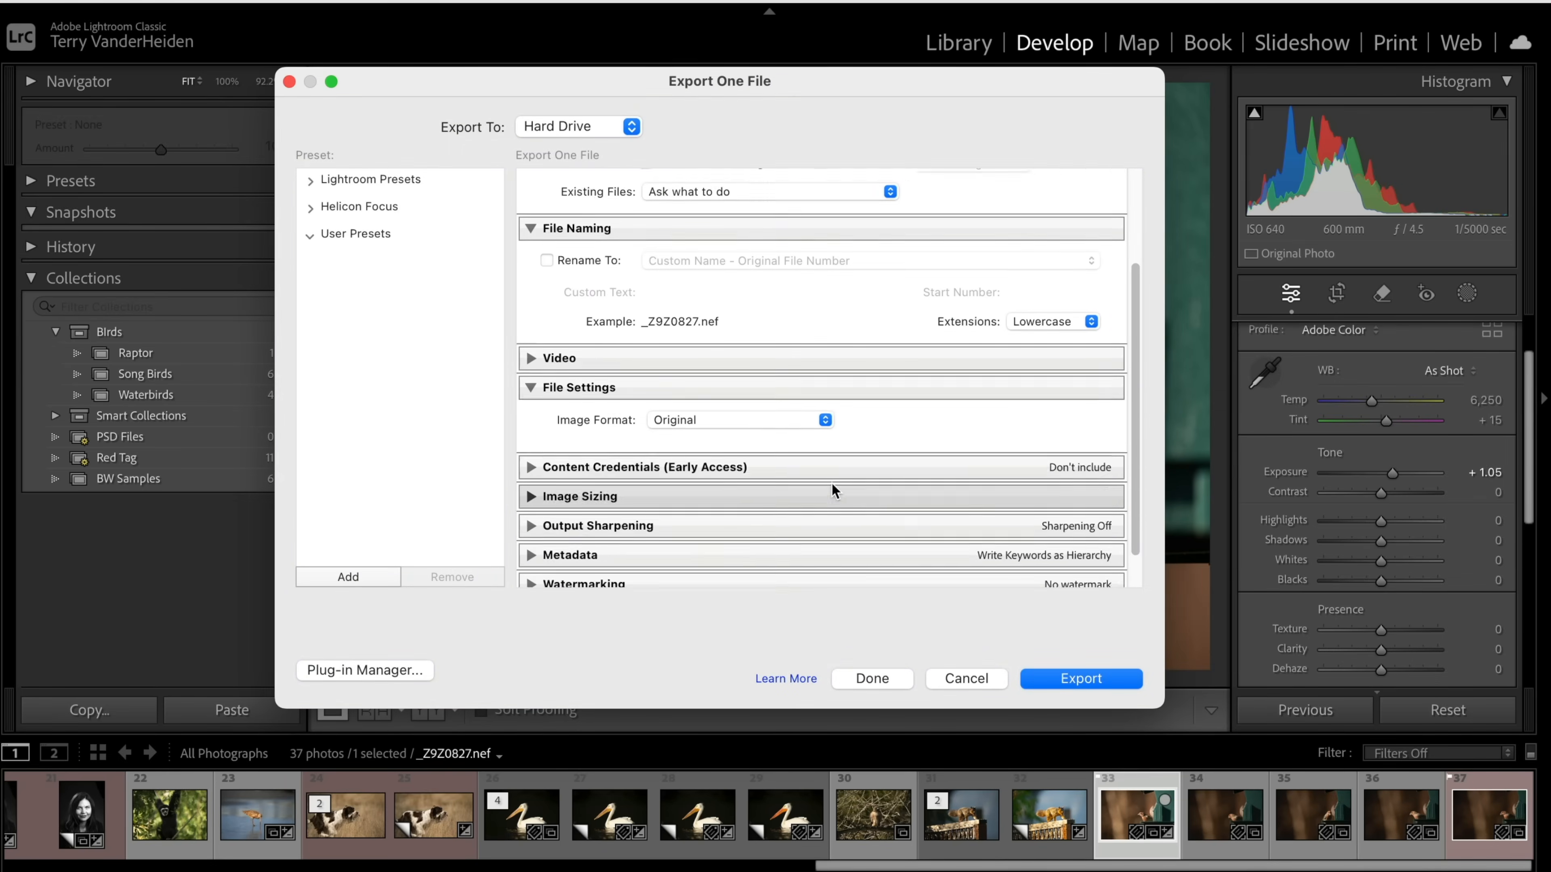
left_click(825, 380)
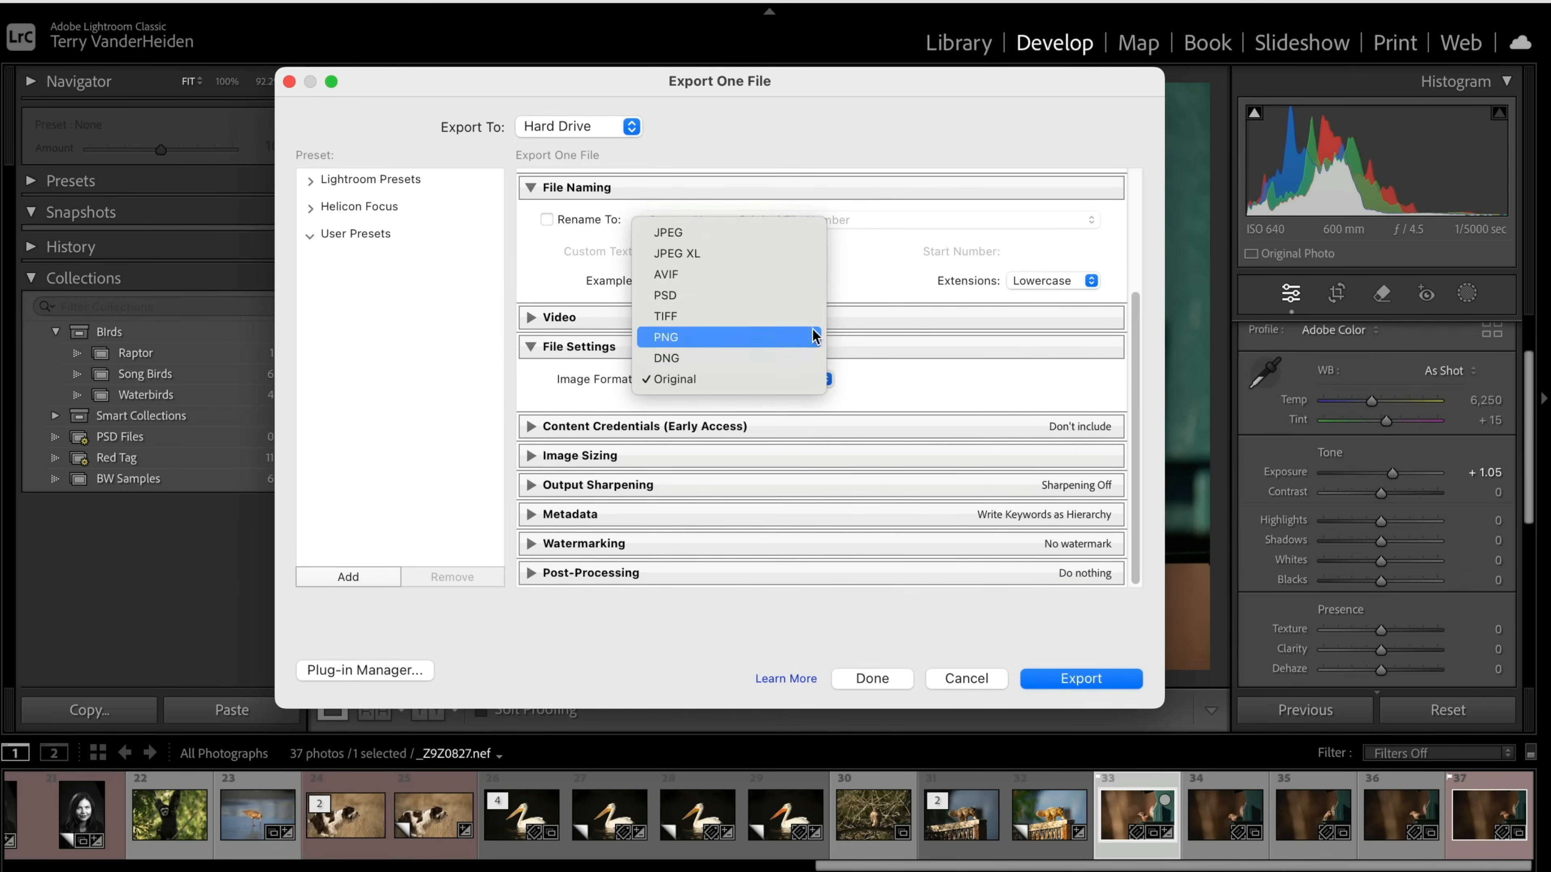
left_click(752, 233)
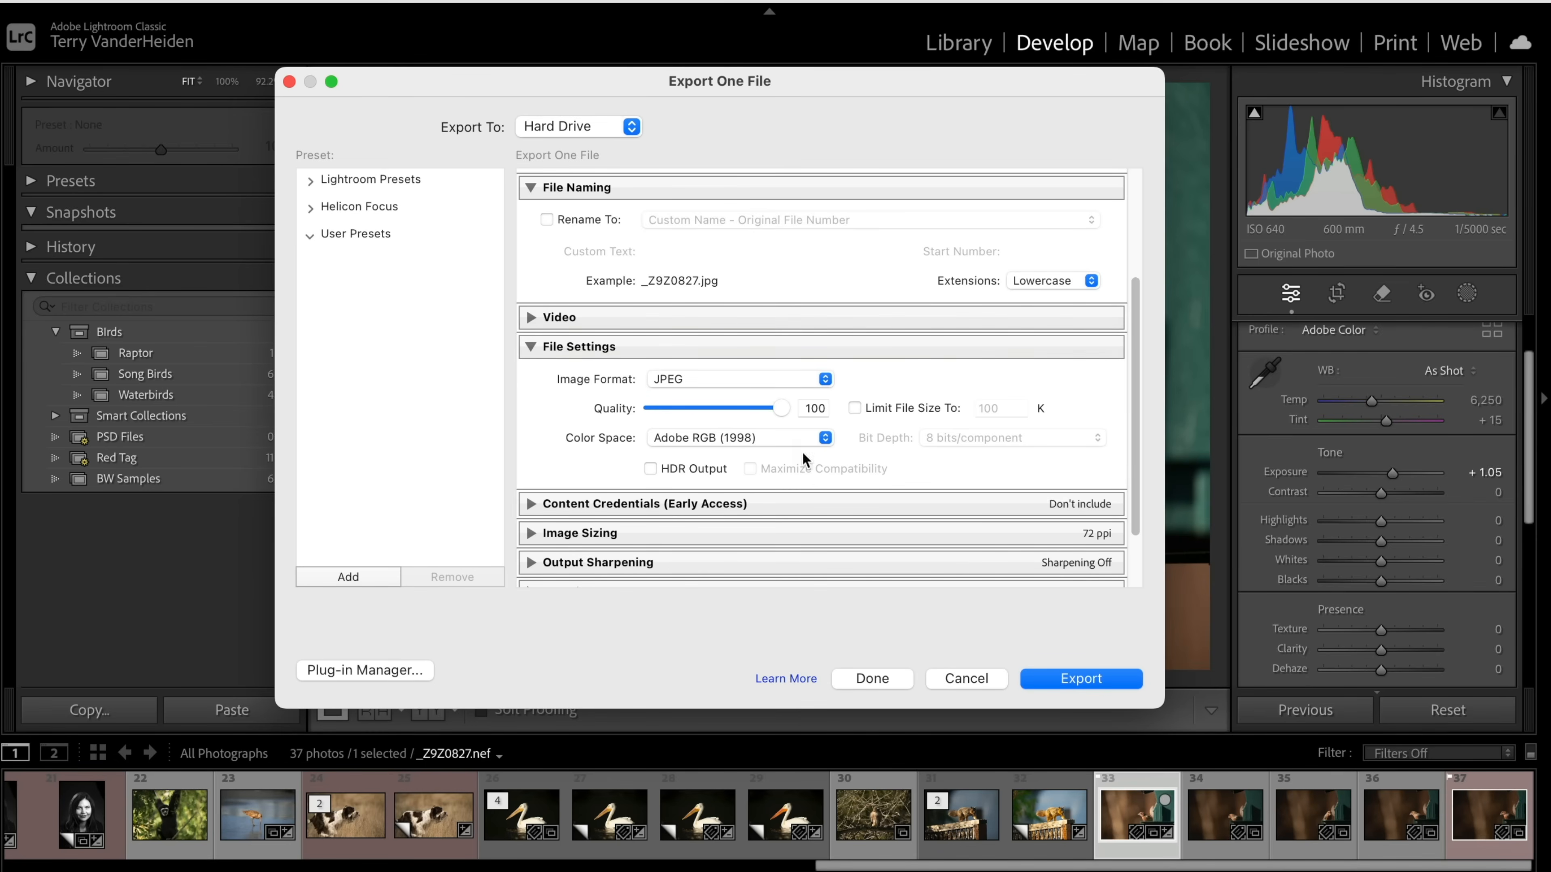
left_click(1058, 679)
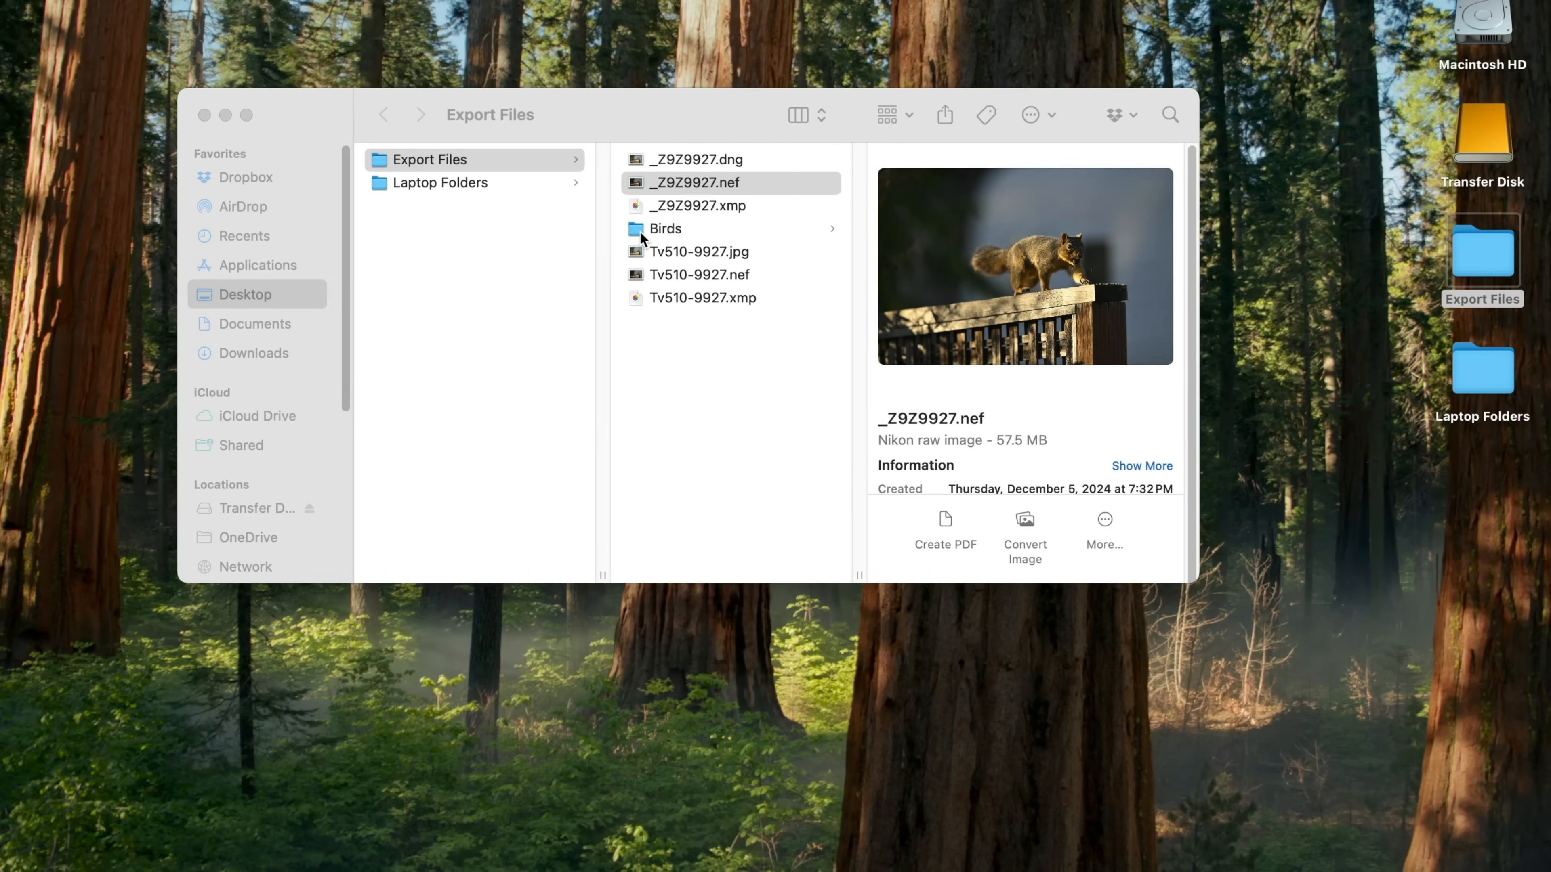
- Switch to the Export Files folder in Finder, check the Birds folder for the exported JPEG and close the window
left_click(641, 234)
left_click(924, 160)
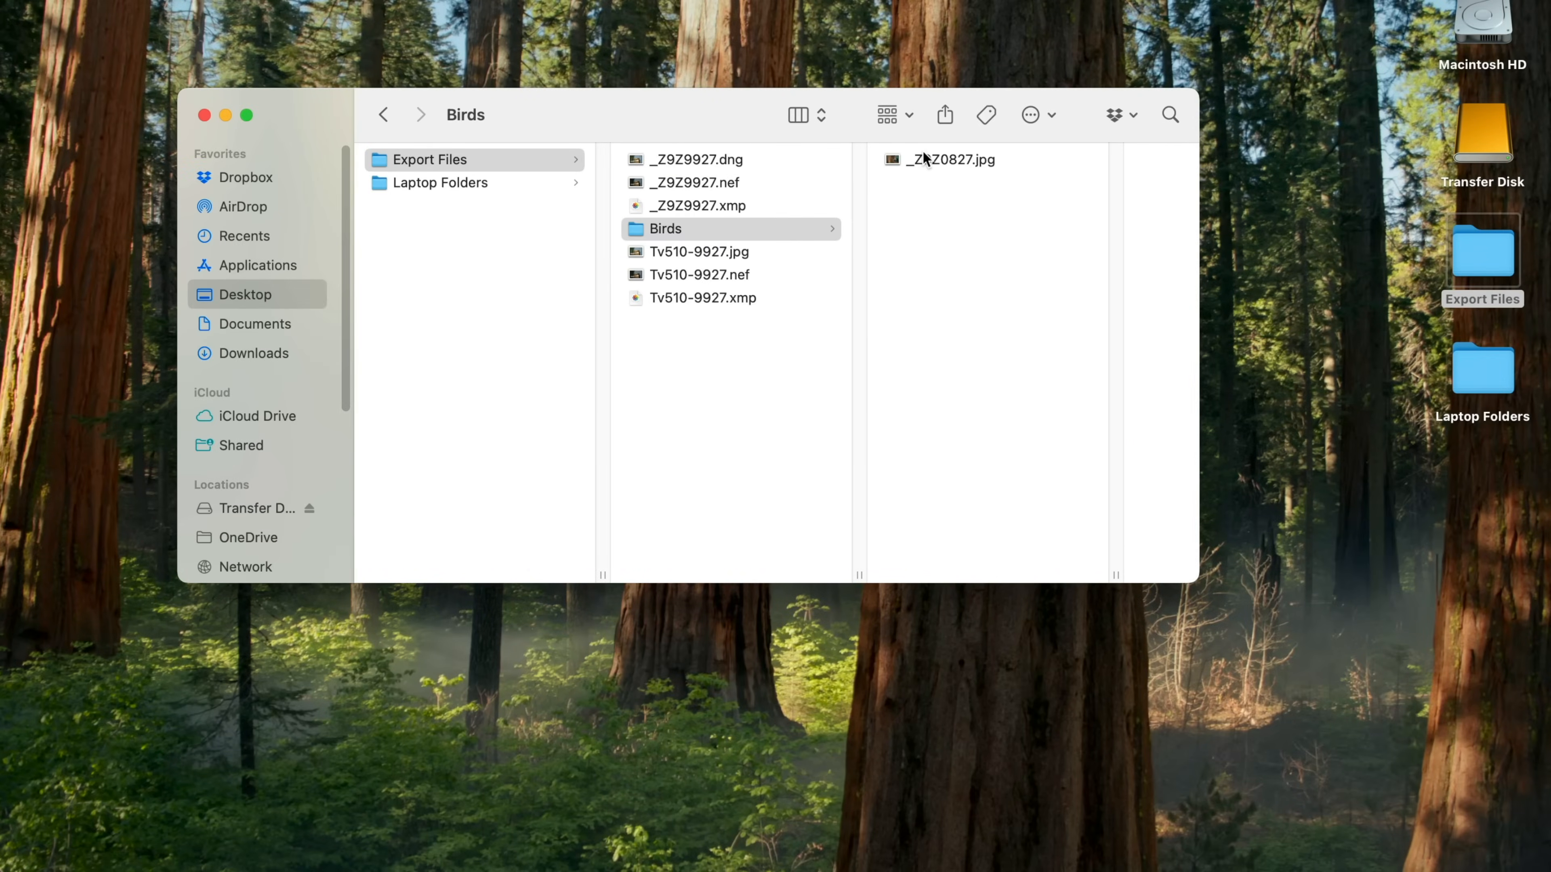
left_click(205, 116)
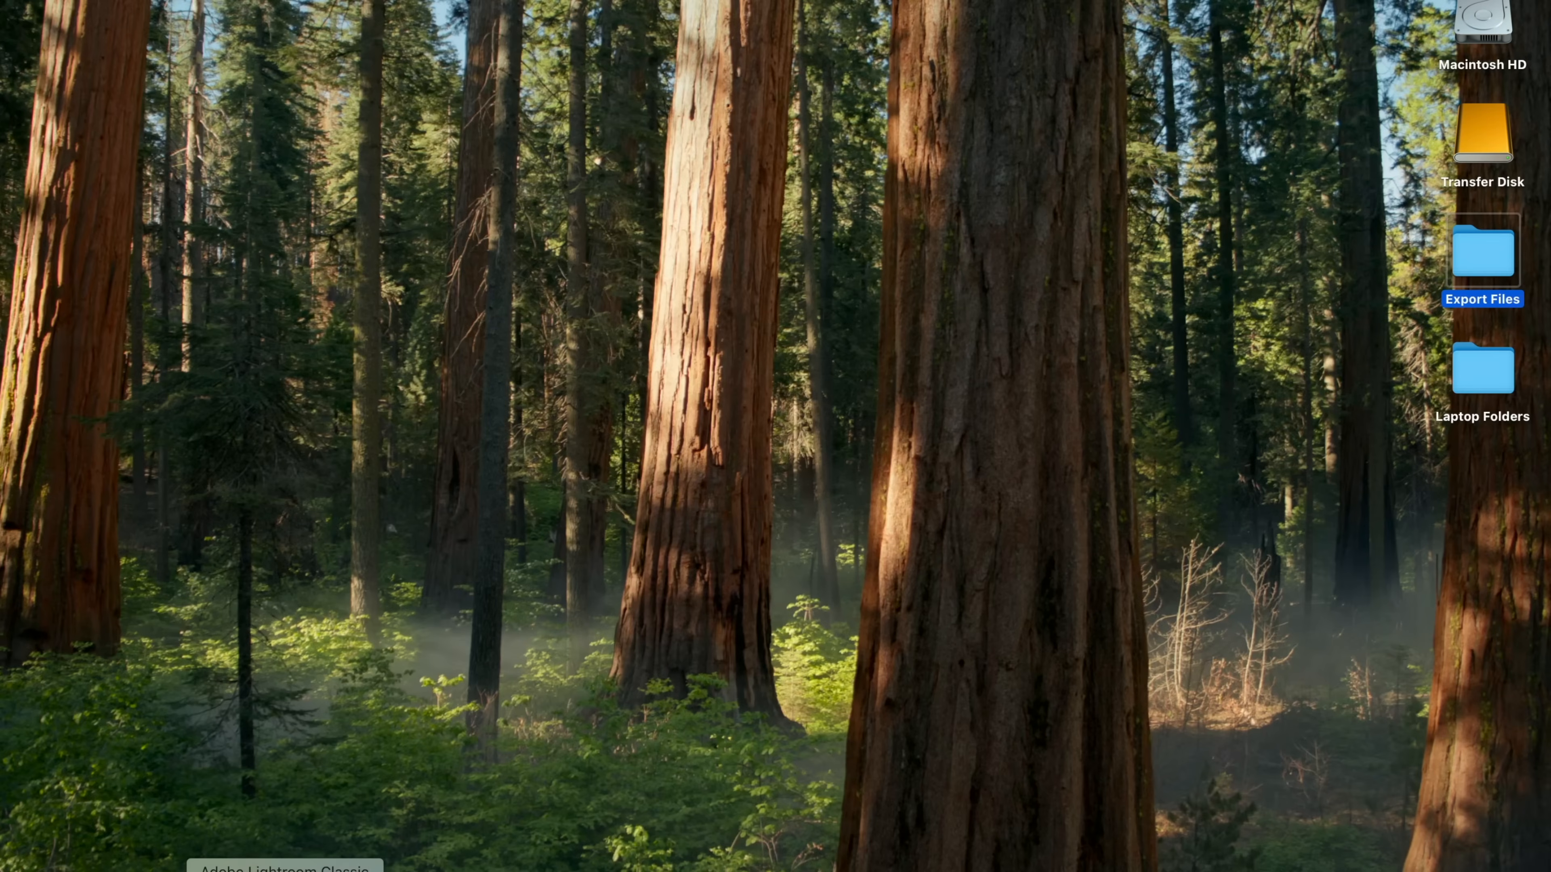
- Switch to Lightroom Classic and open the export settings for _Z9Z0827.nef again
left_click(284, 870)
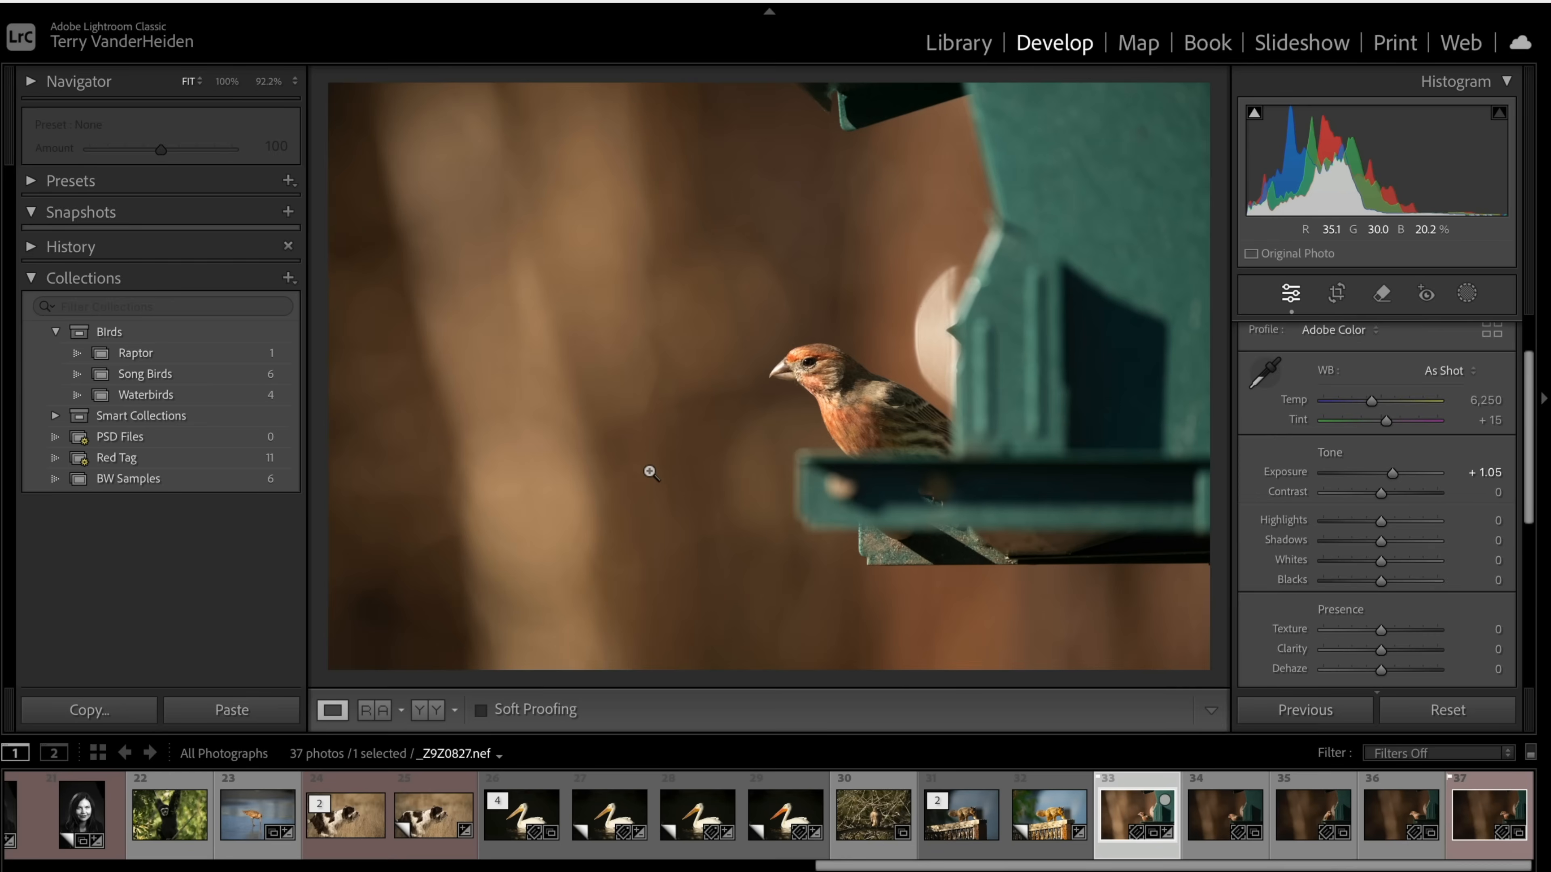
right_click(722, 320)
mouse_move(772, 771)
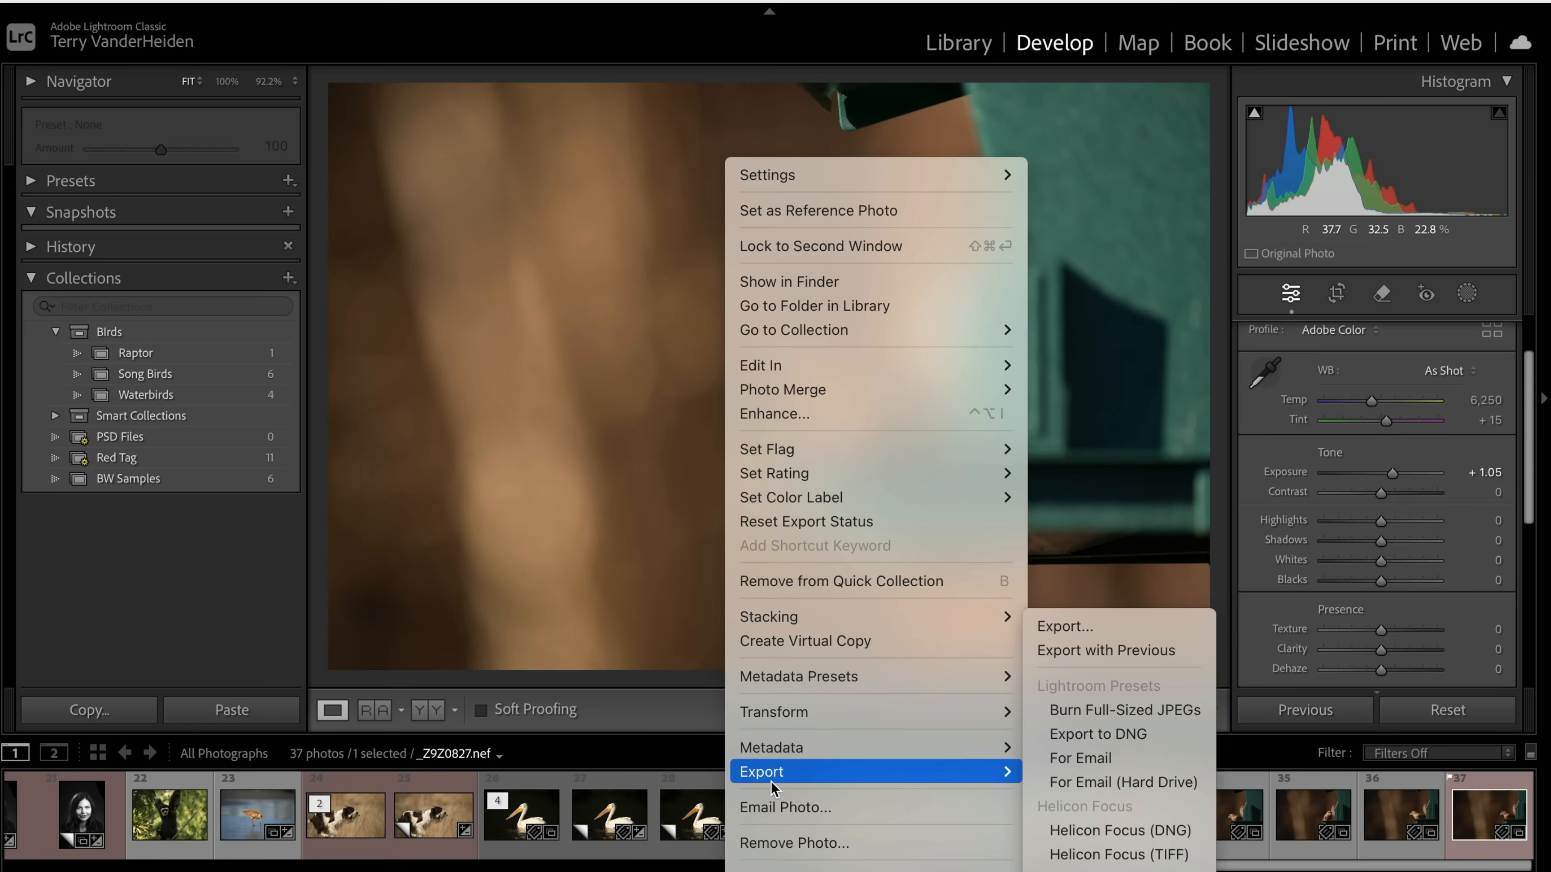
left_click(1083, 627)
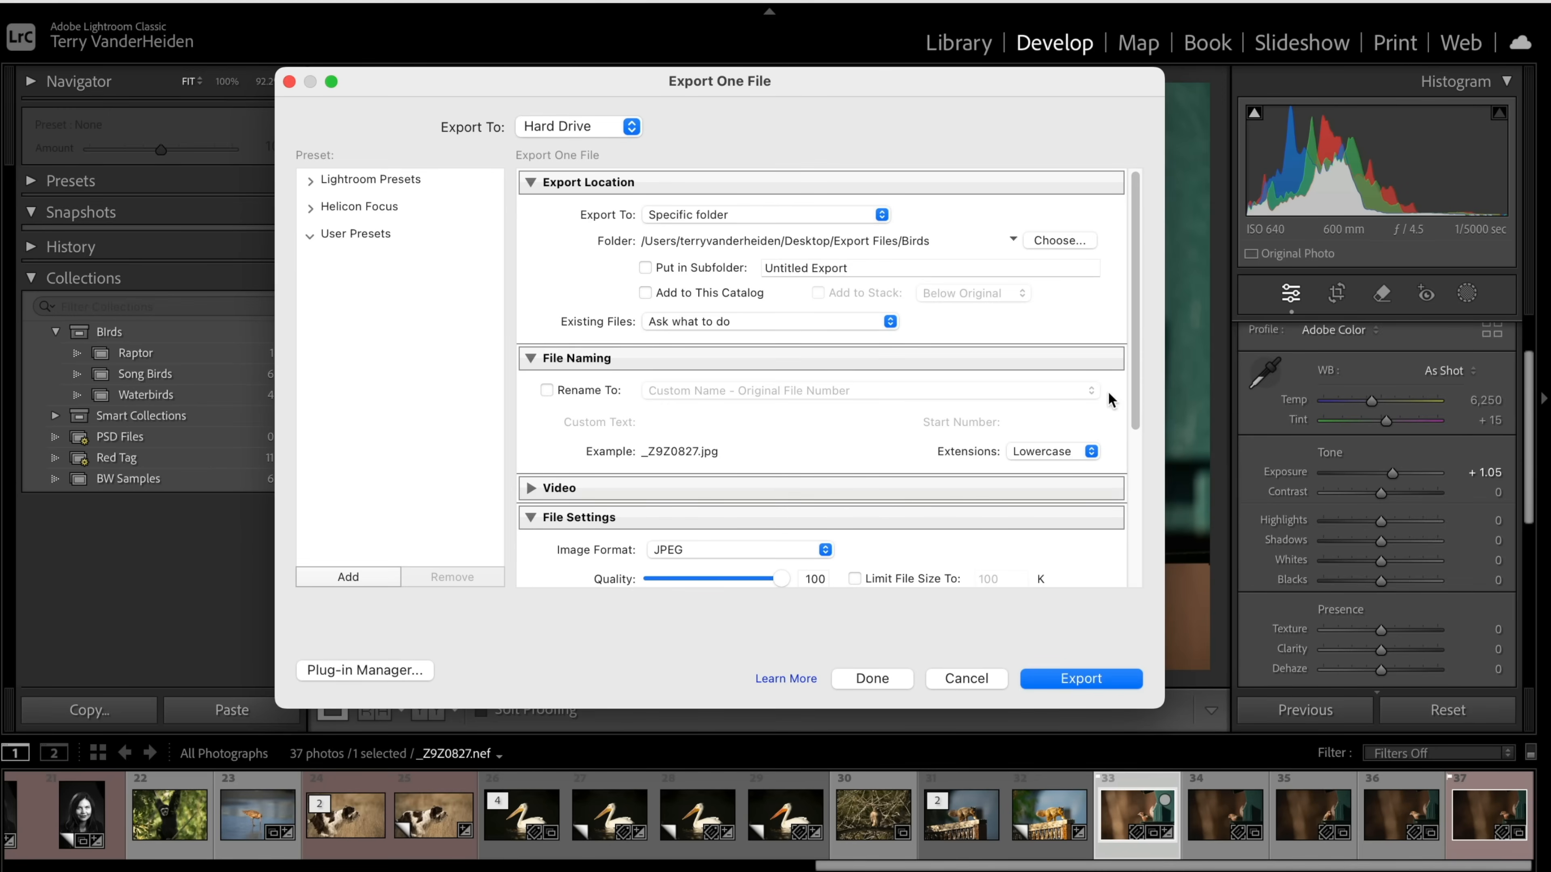
left_click_drag(1132, 354, 1198, 510)
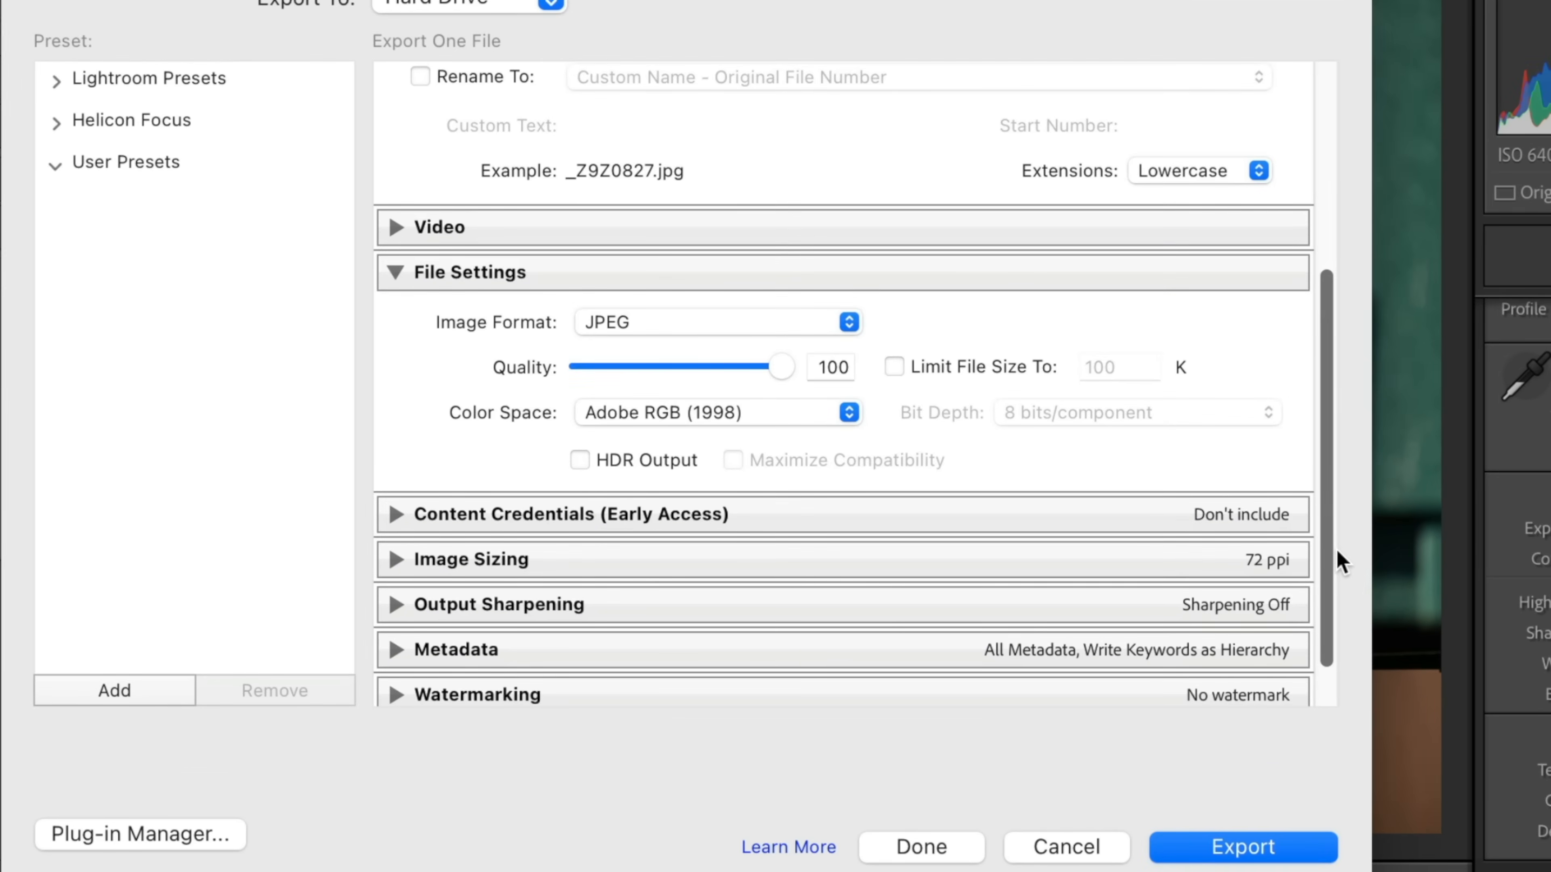
left_click_drag(1337, 562, 1339, 573)
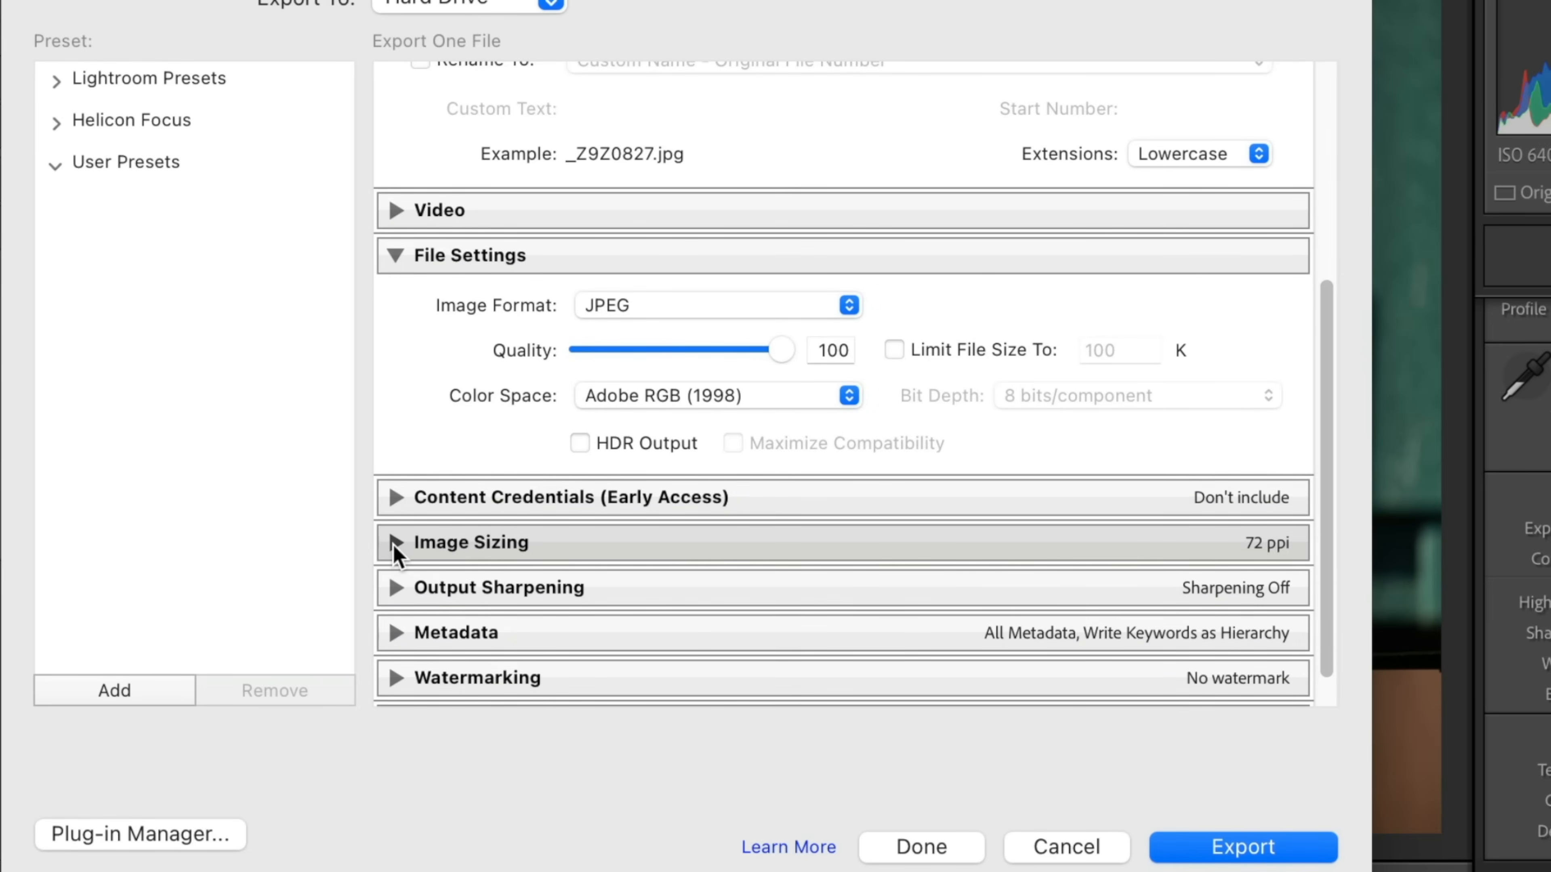
- Enable resizing to a long edge of 2,500 pixels and export the JPEG under a unique name
left_click(396, 543)
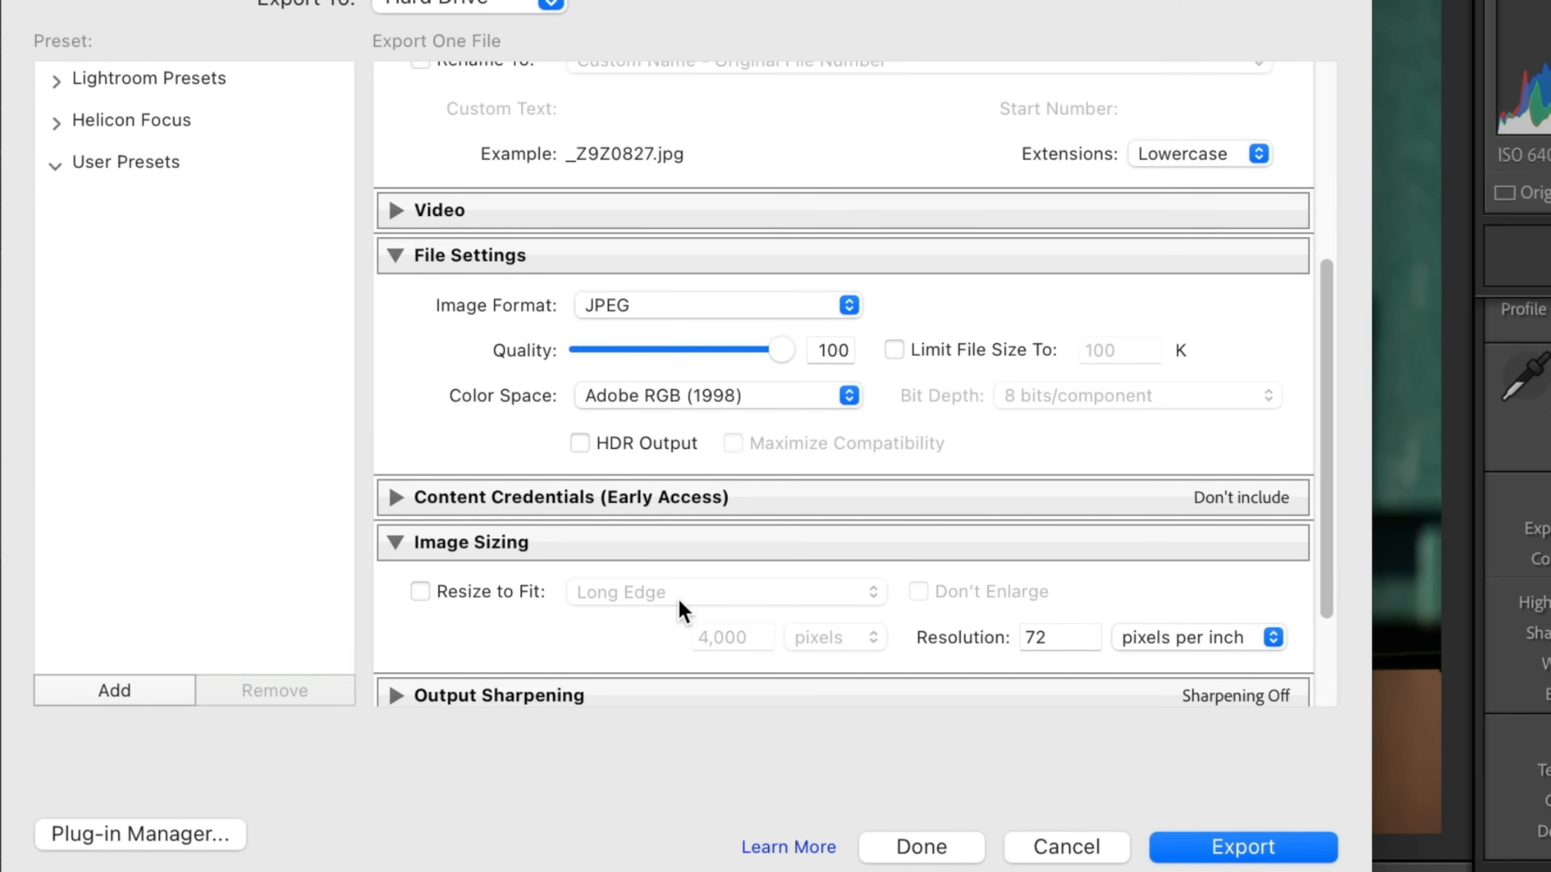
left_click(417, 591)
scroll(604, 641, "down", 1)
scroll(604, 642, "down", 5)
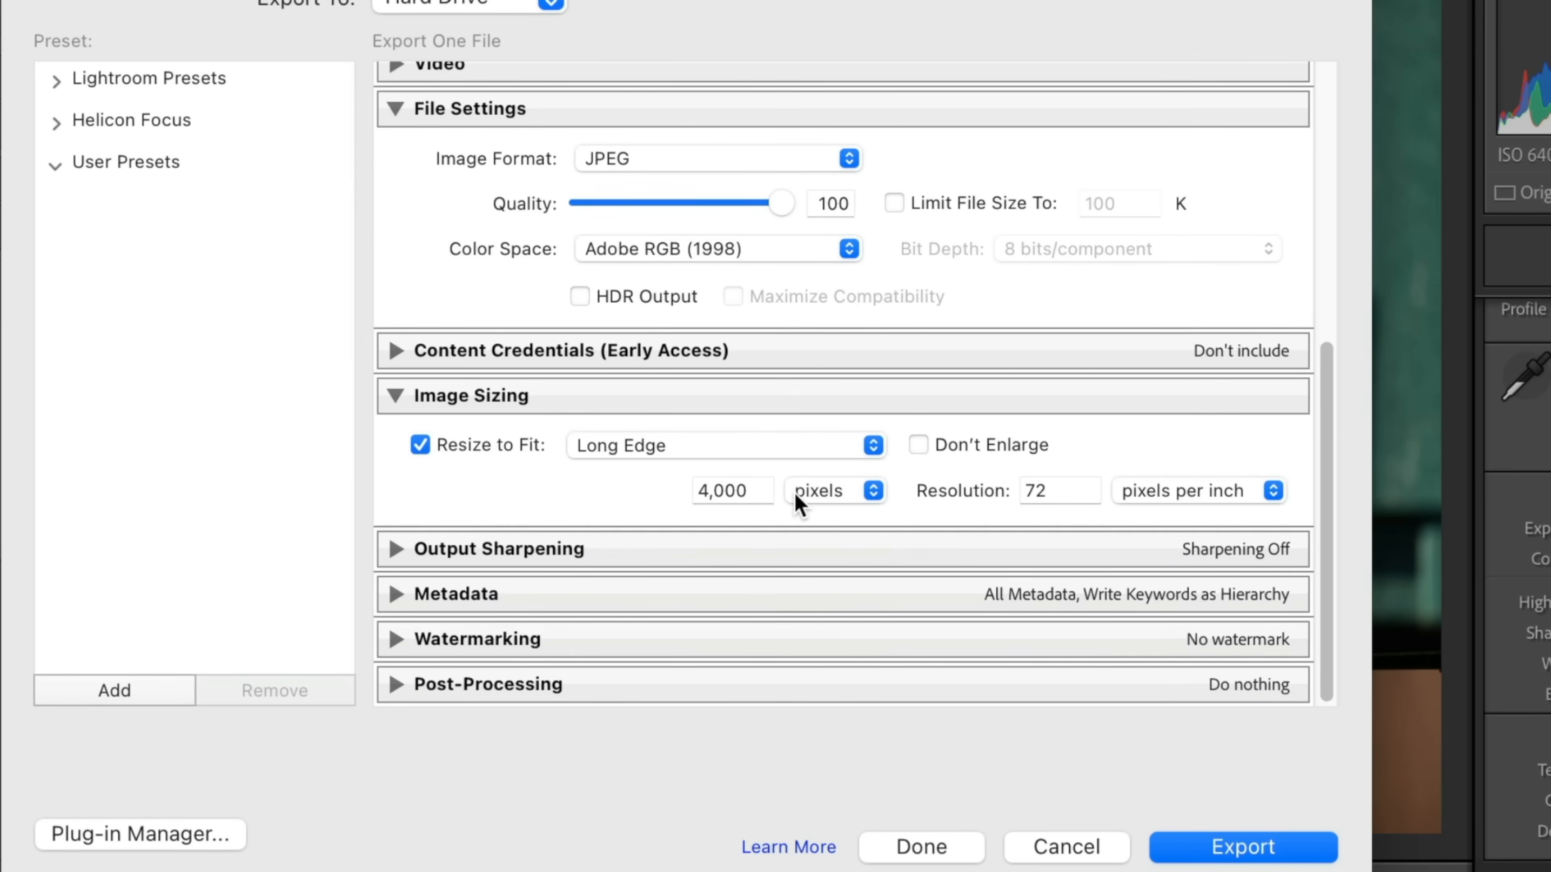
left_click(758, 492)
type("2500")
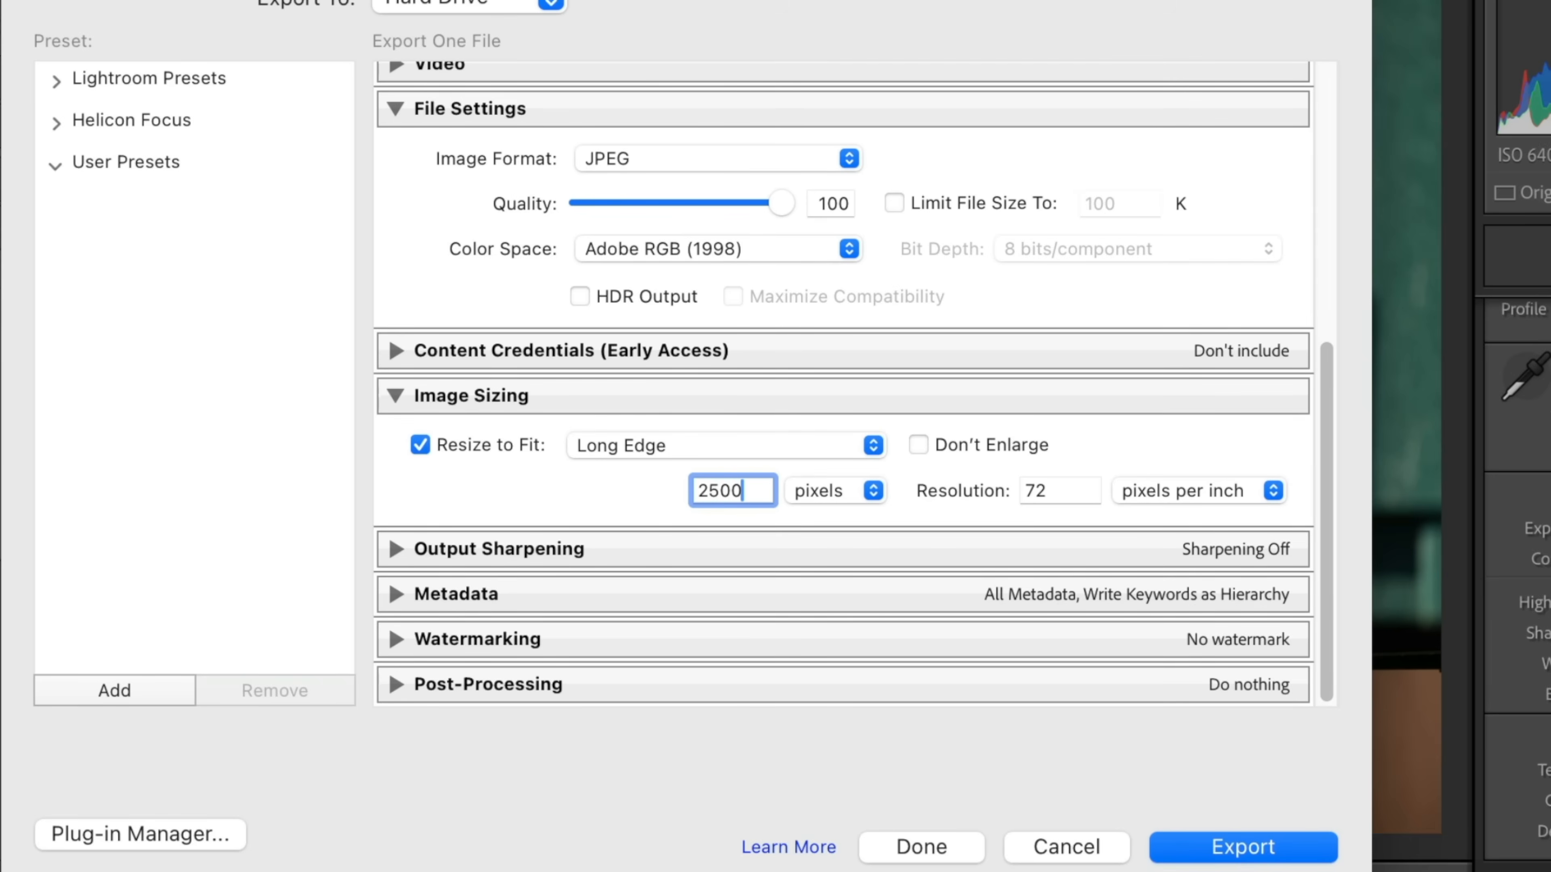
left_click(882, 445)
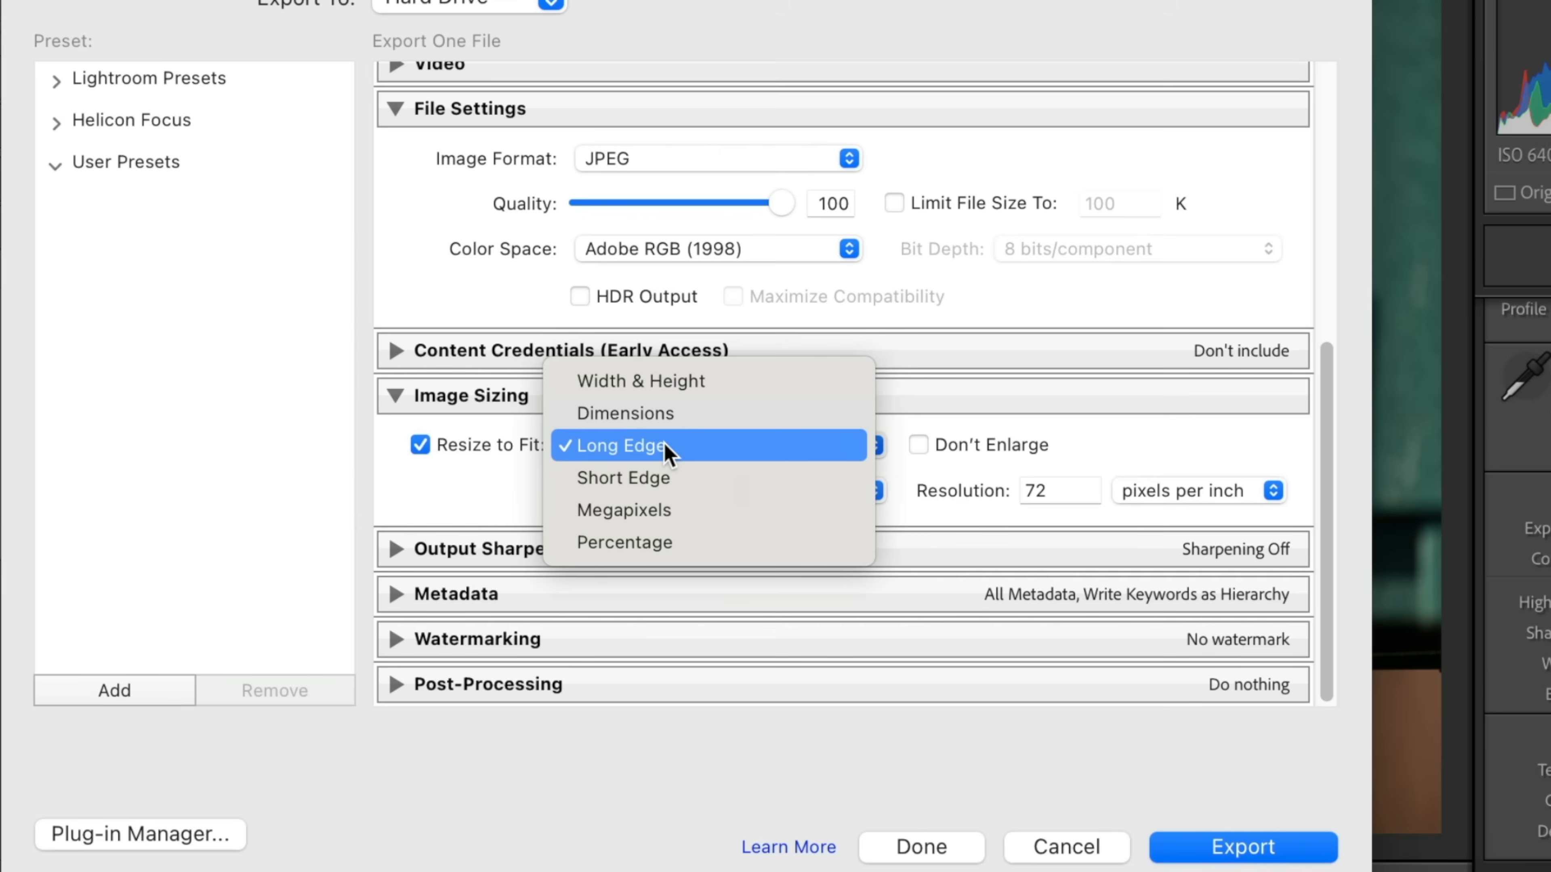
left_click(670, 451)
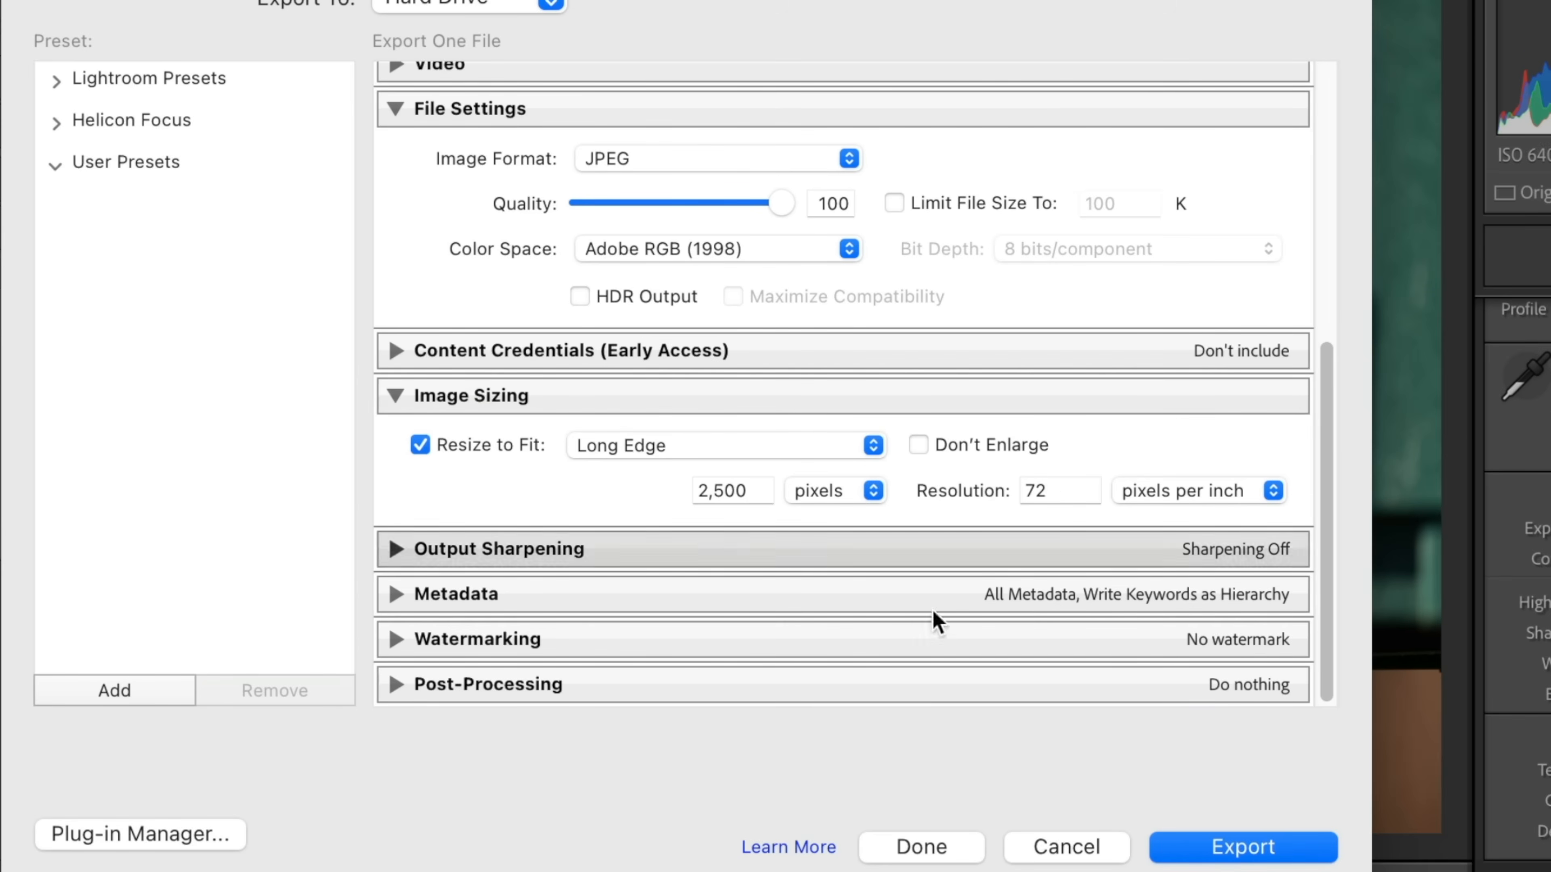
left_click(1207, 856)
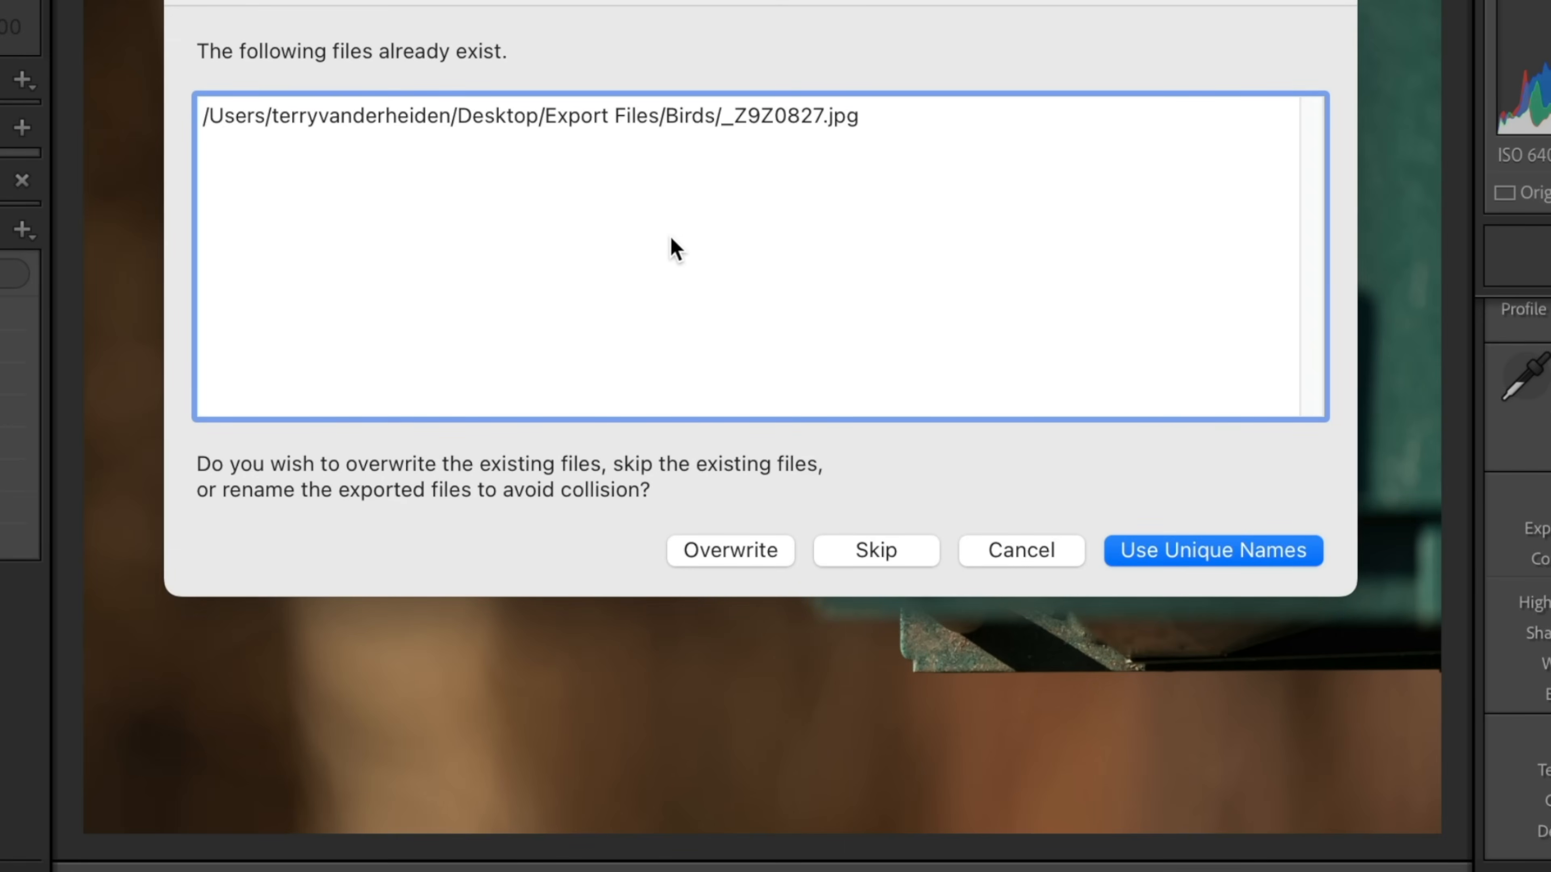
left_click(1201, 553)
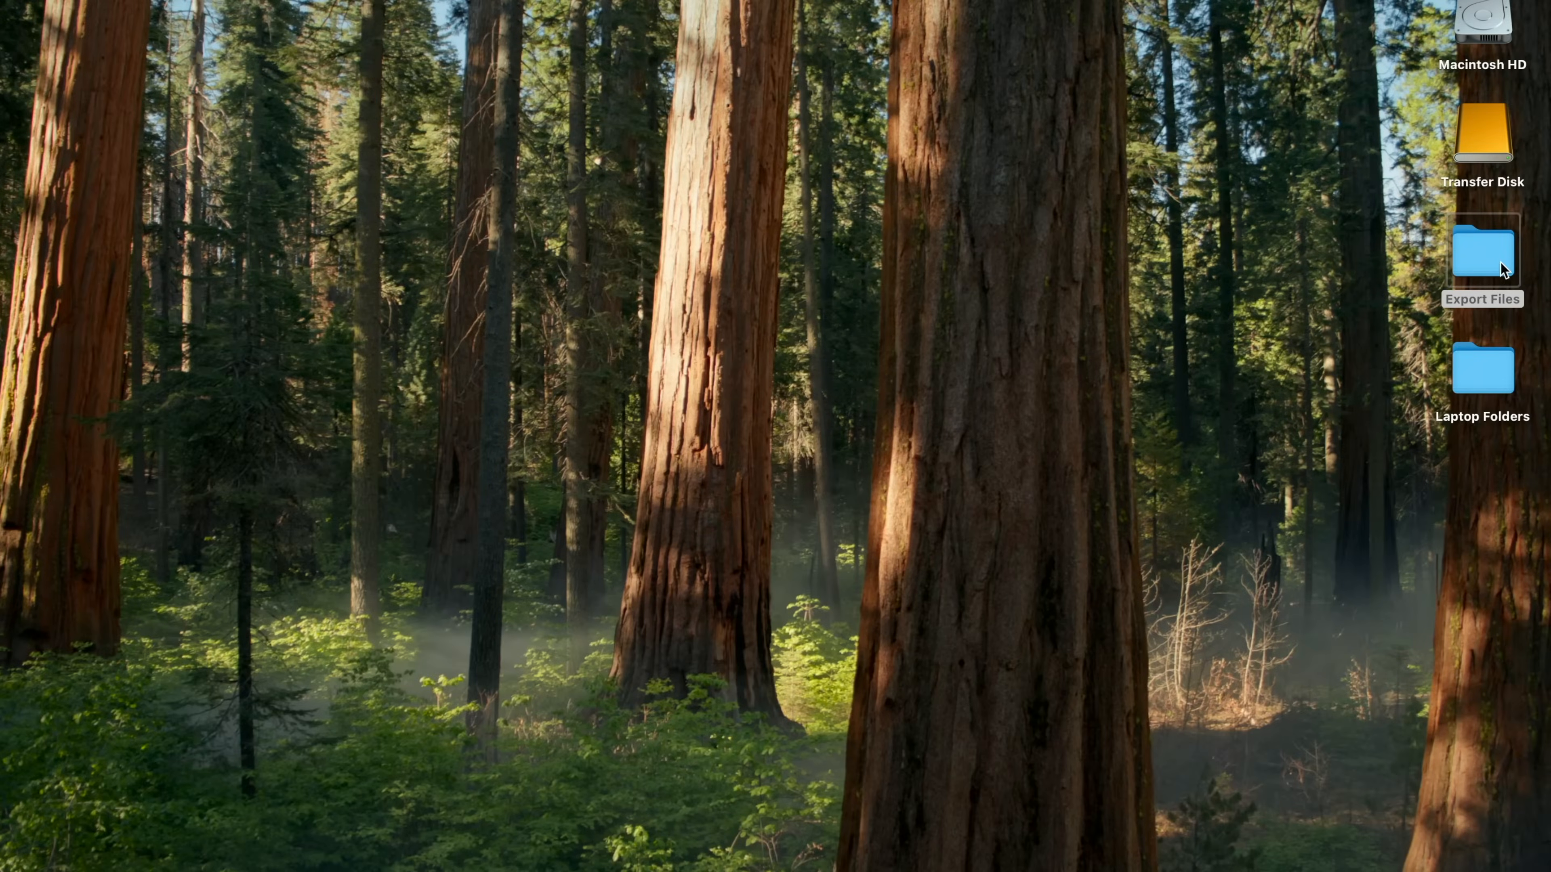
- Open the Birds folder in Finder, compare the file sizes of _Z9Z0827-2.jpg and _Z9Z0827.jpg, and close the window
double_click(1493, 263)
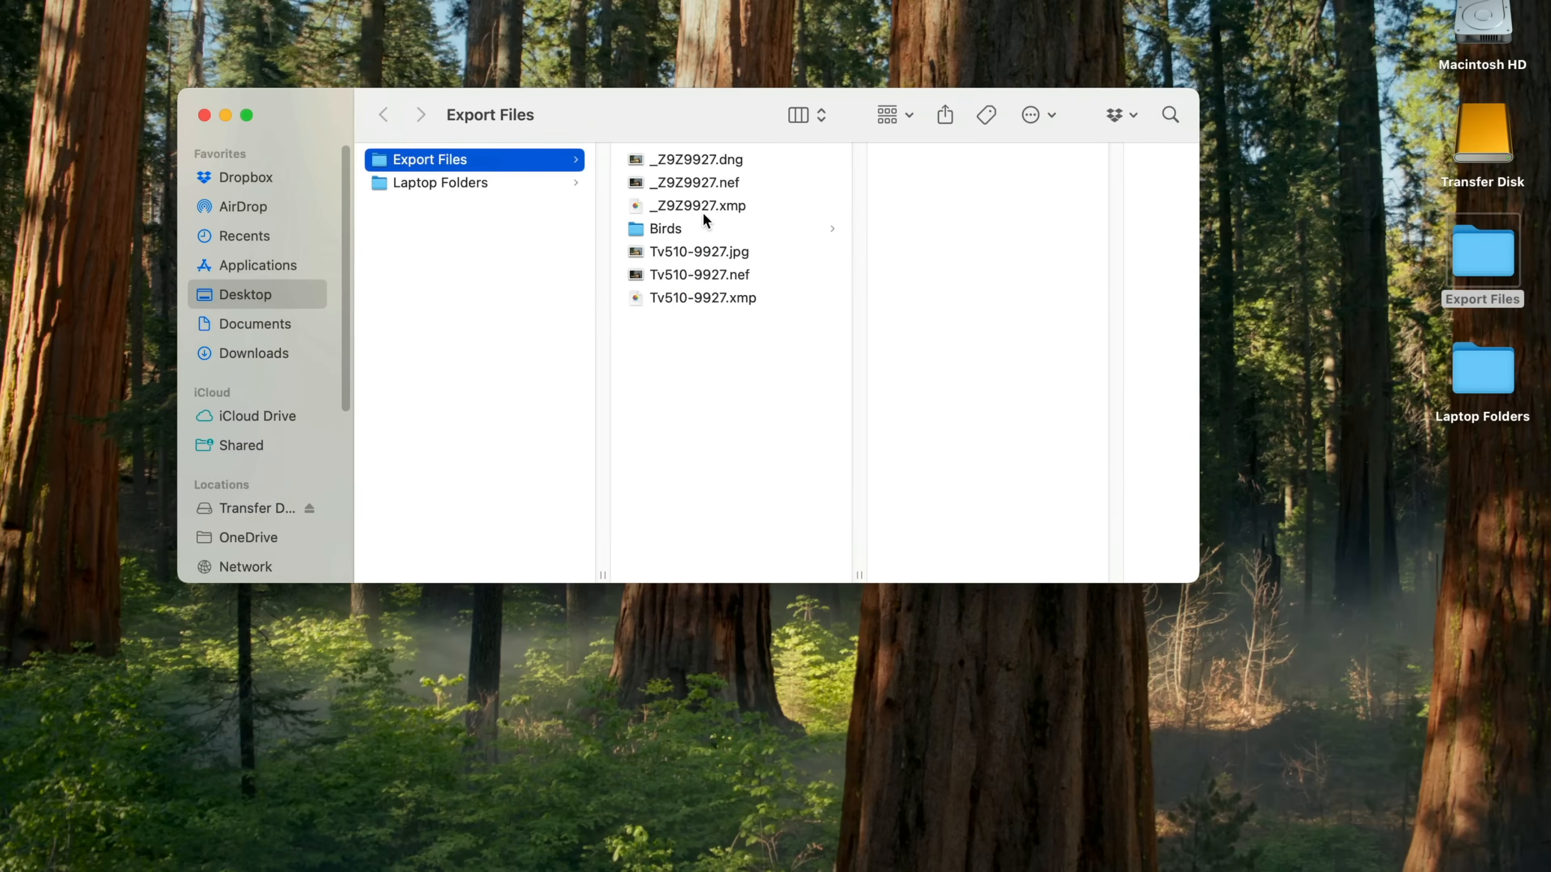
left_click(678, 228)
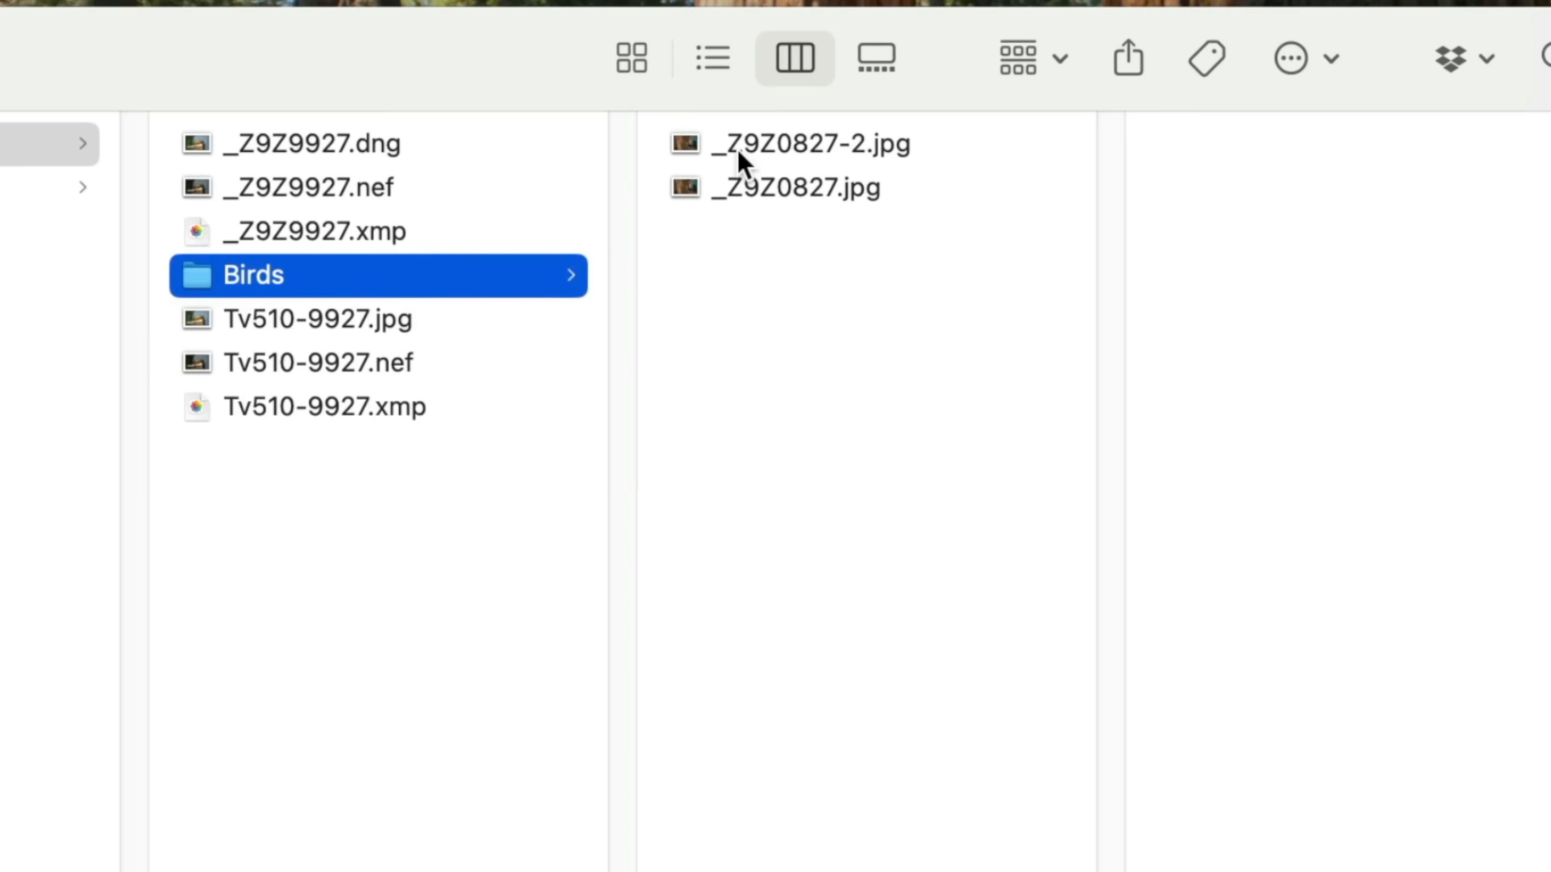
left_click(709, 149)
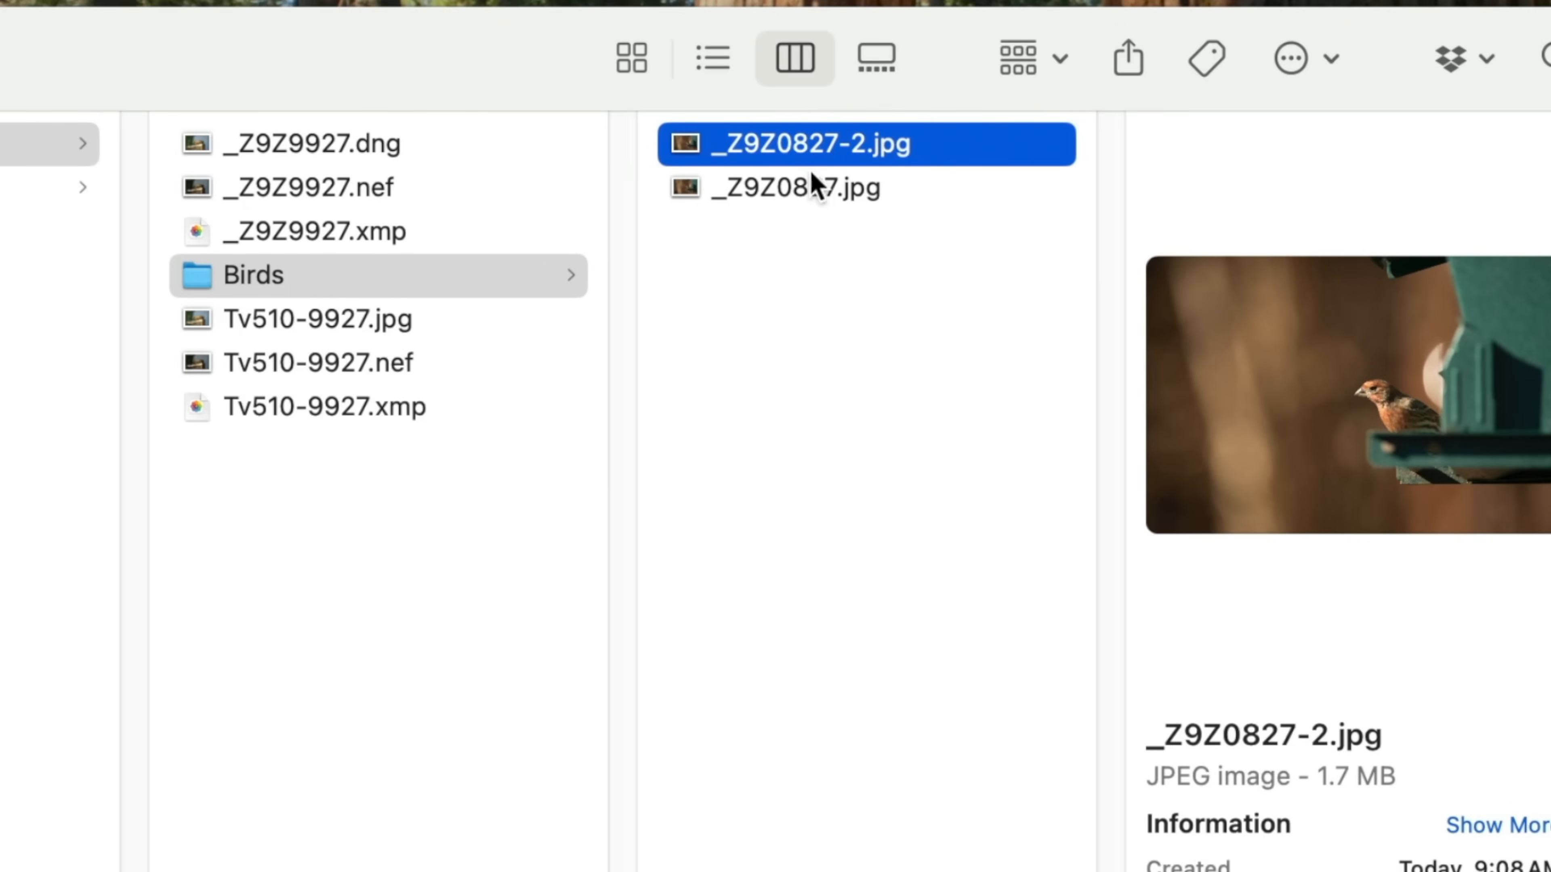
left_click(746, 194)
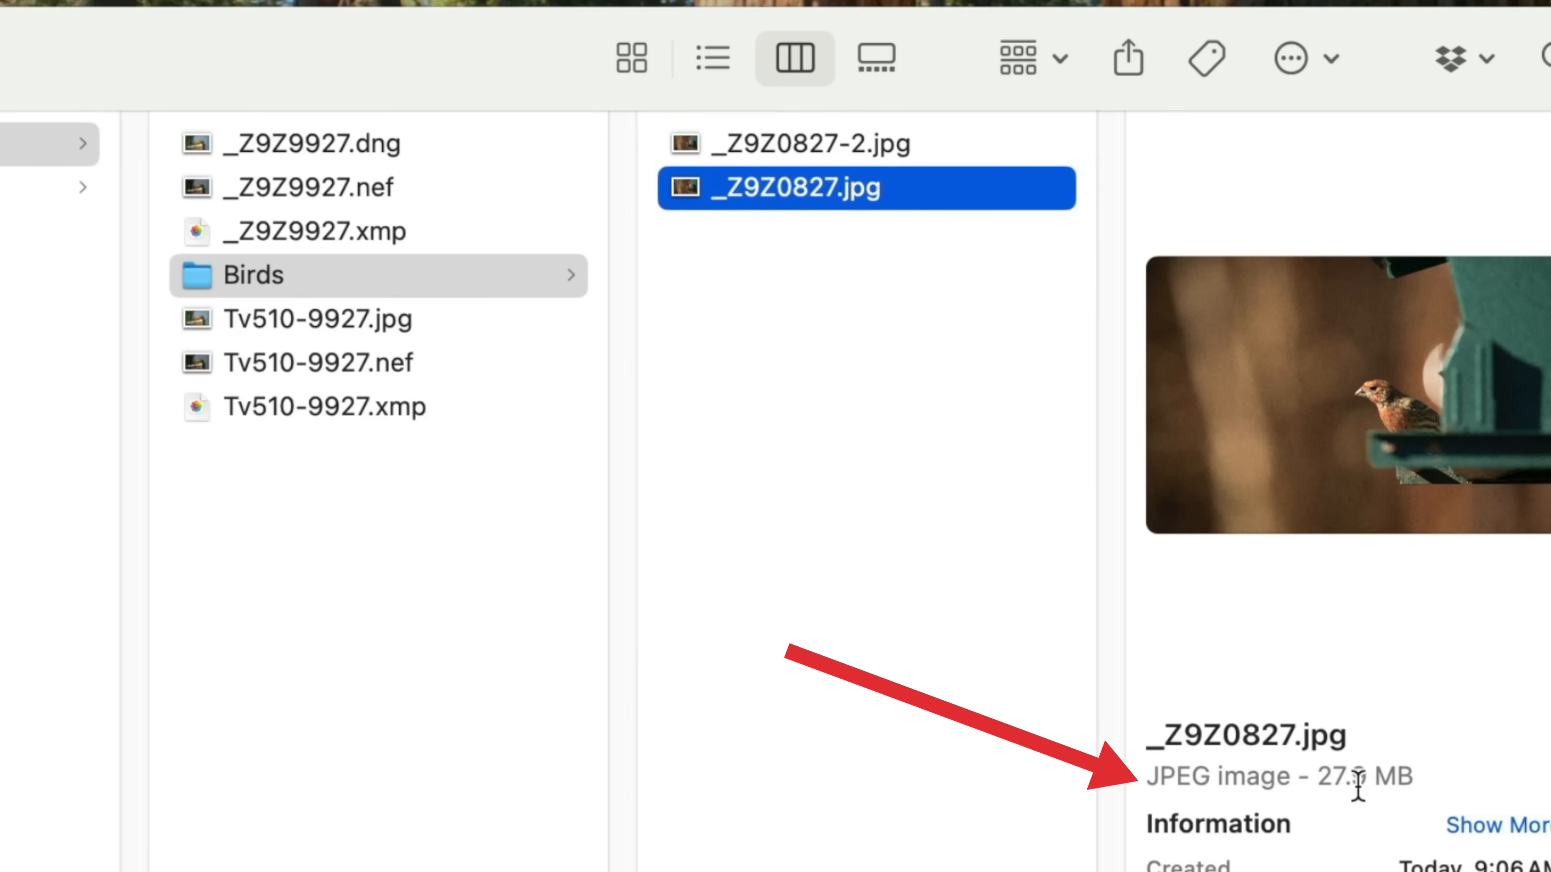
left_click(775, 145)
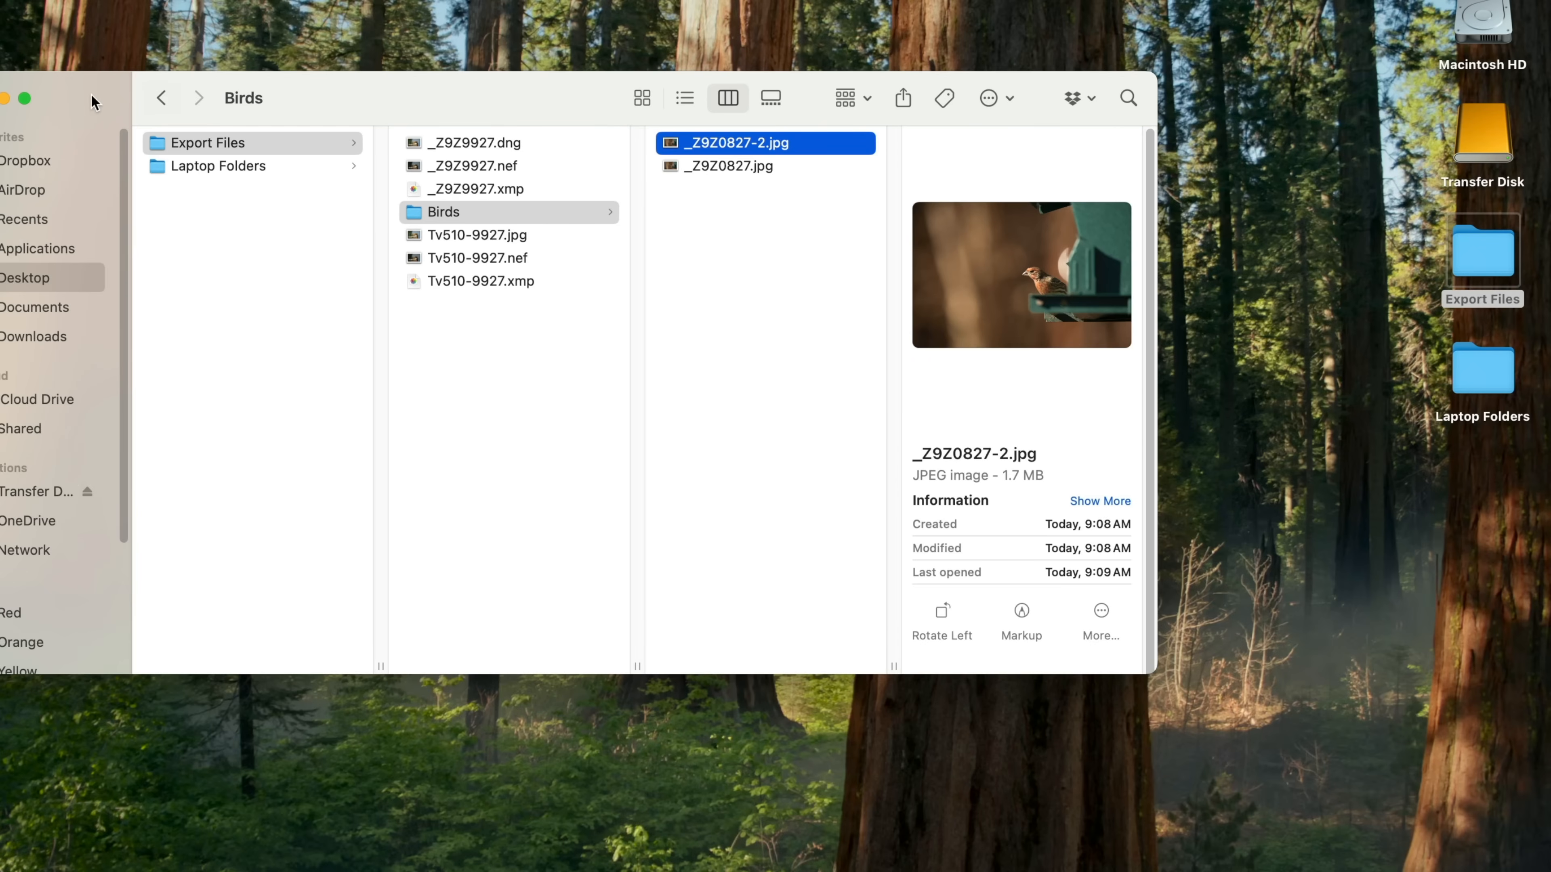
left_click_drag(92, 98, 125, 105)
left_click(16, 106)
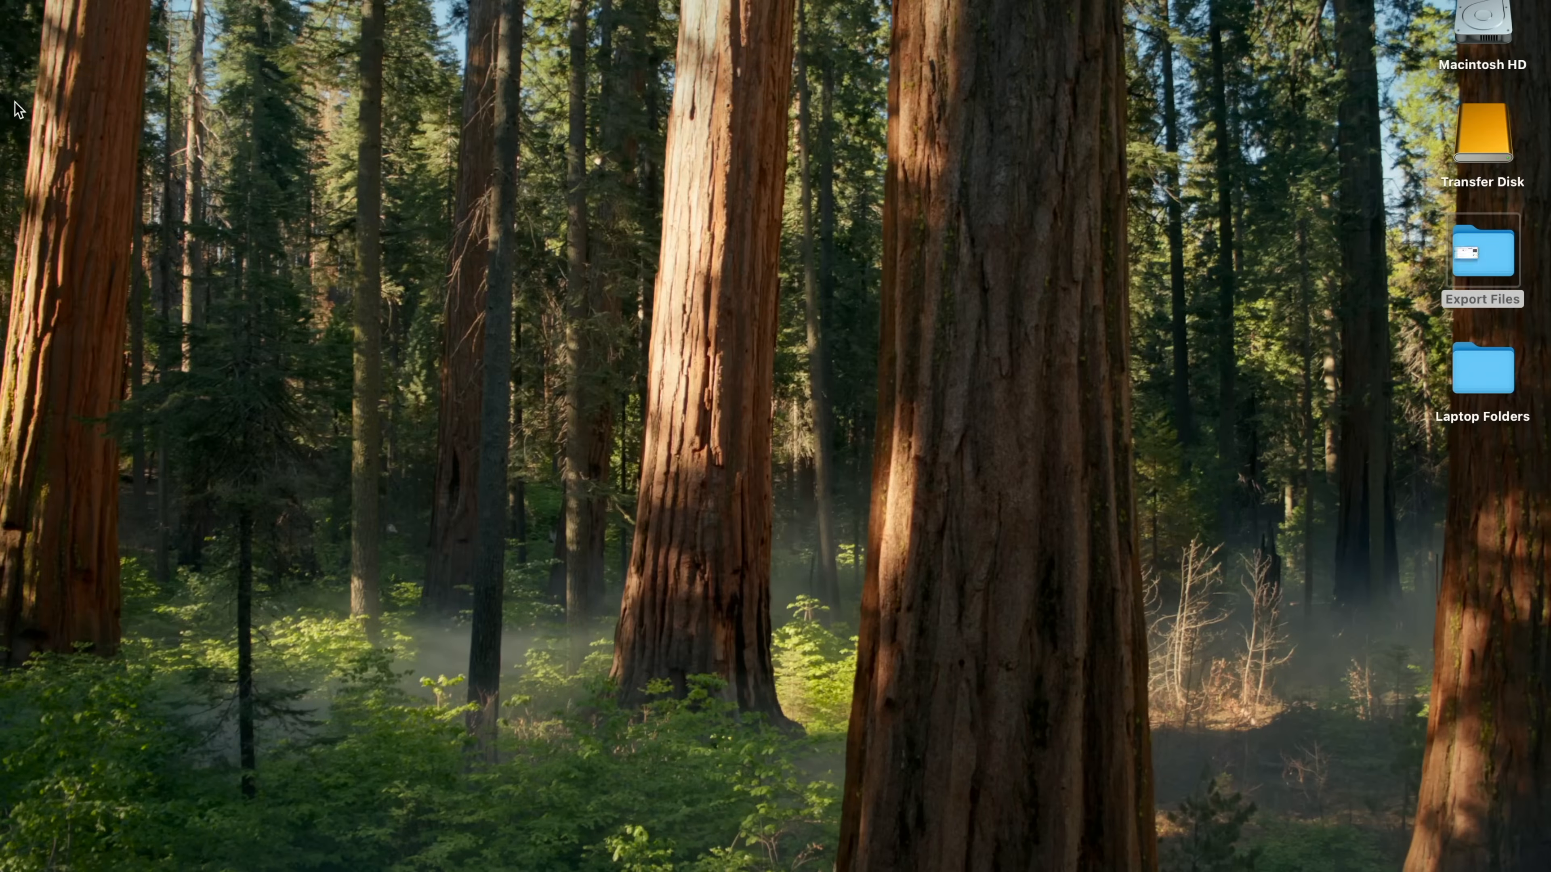
- Switch to Lightroom Classic, select _Z9Z0871.nef and export it with the previous export settings
left_click(284, 871)
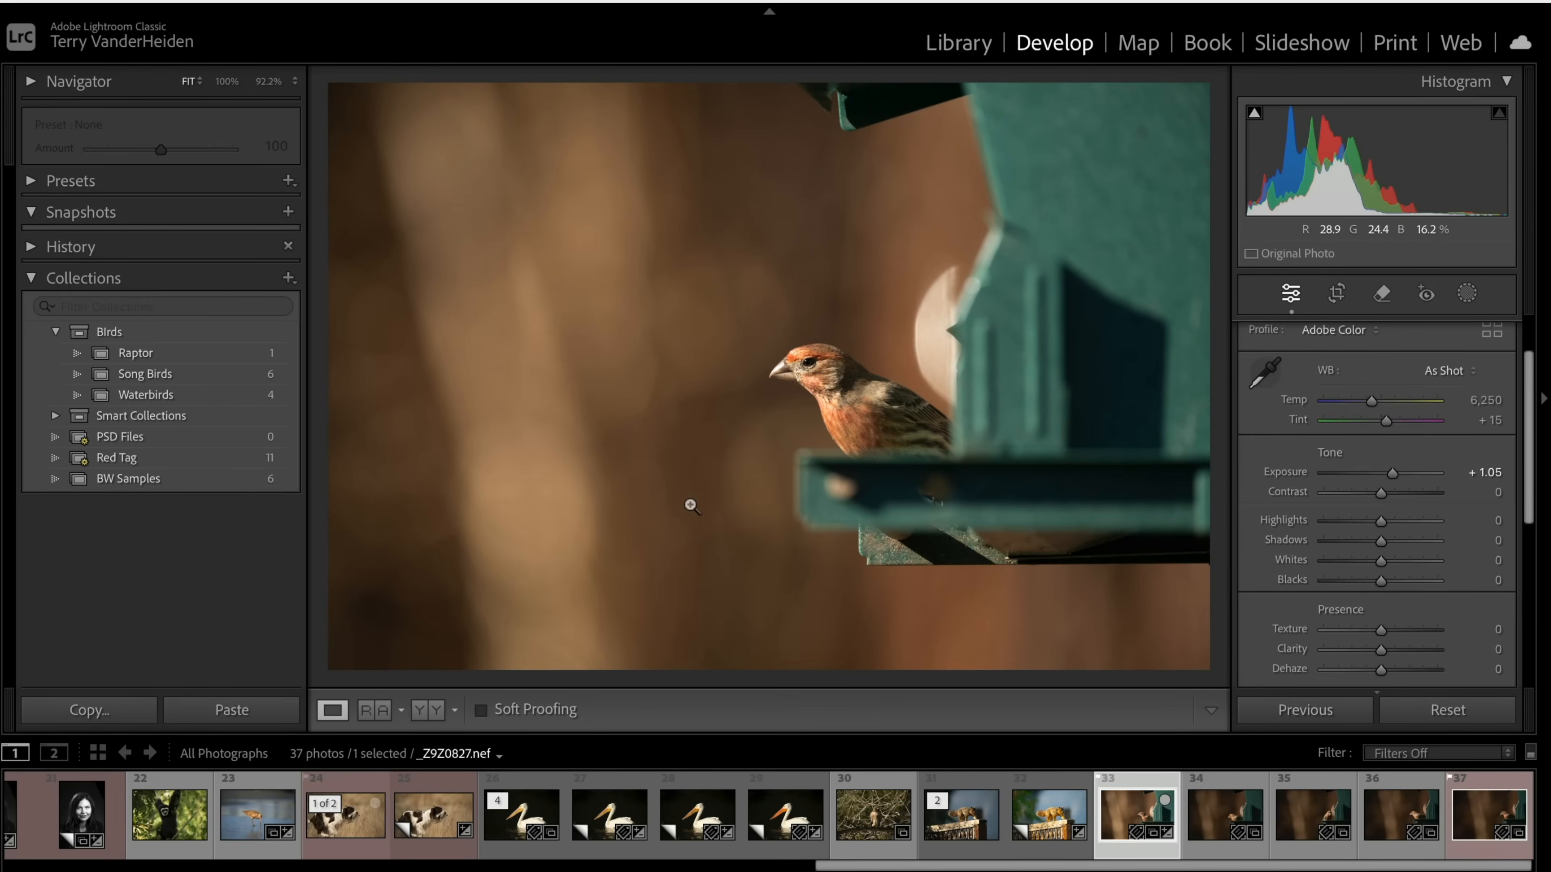
left_click(1233, 814)
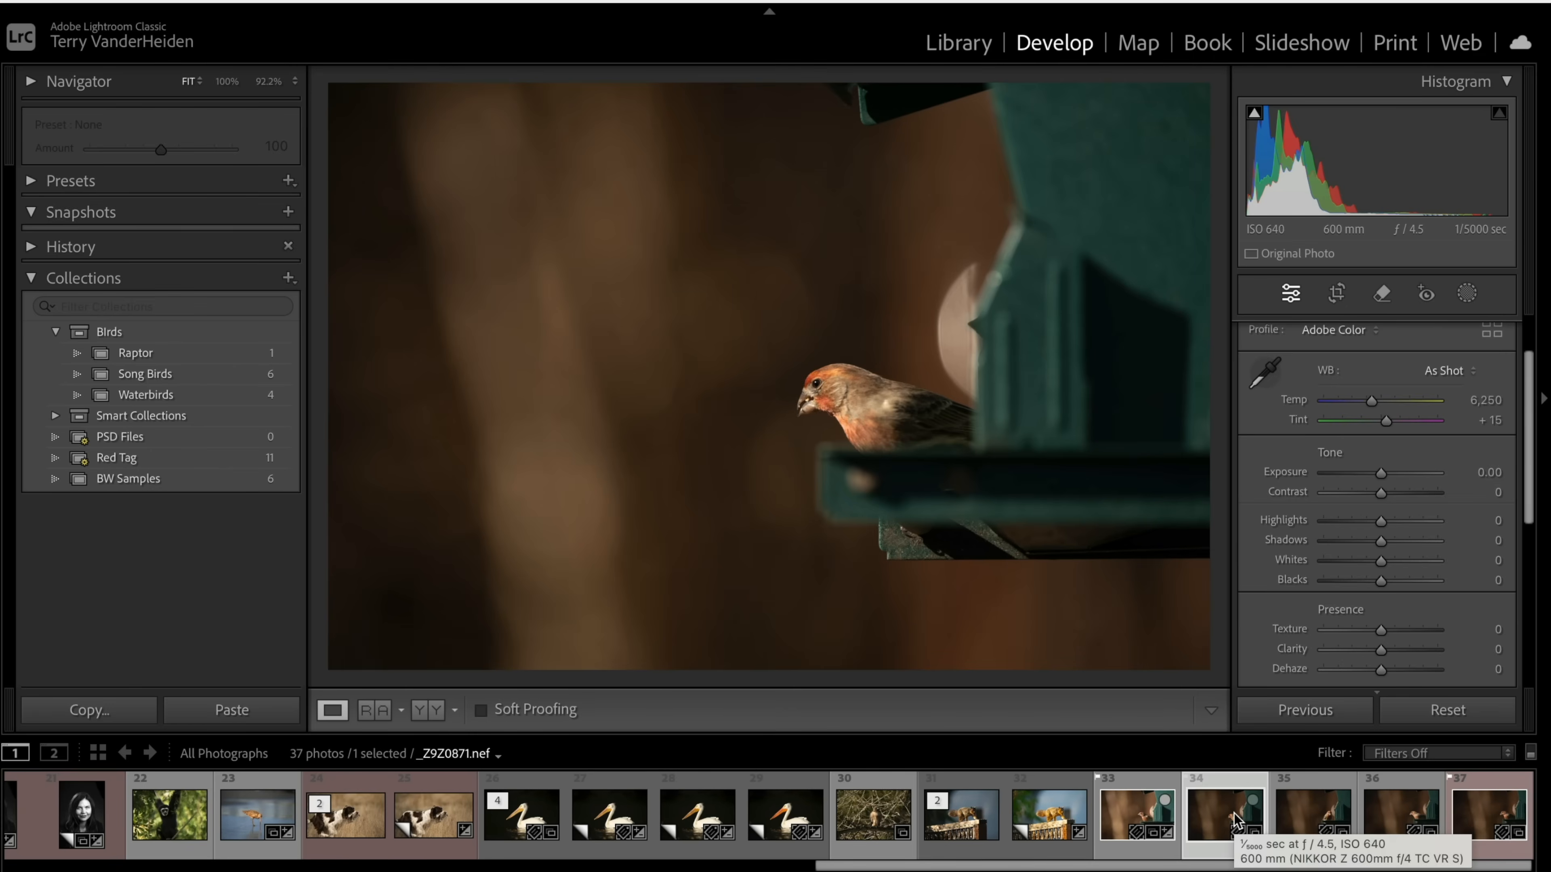
right_click(734, 354)
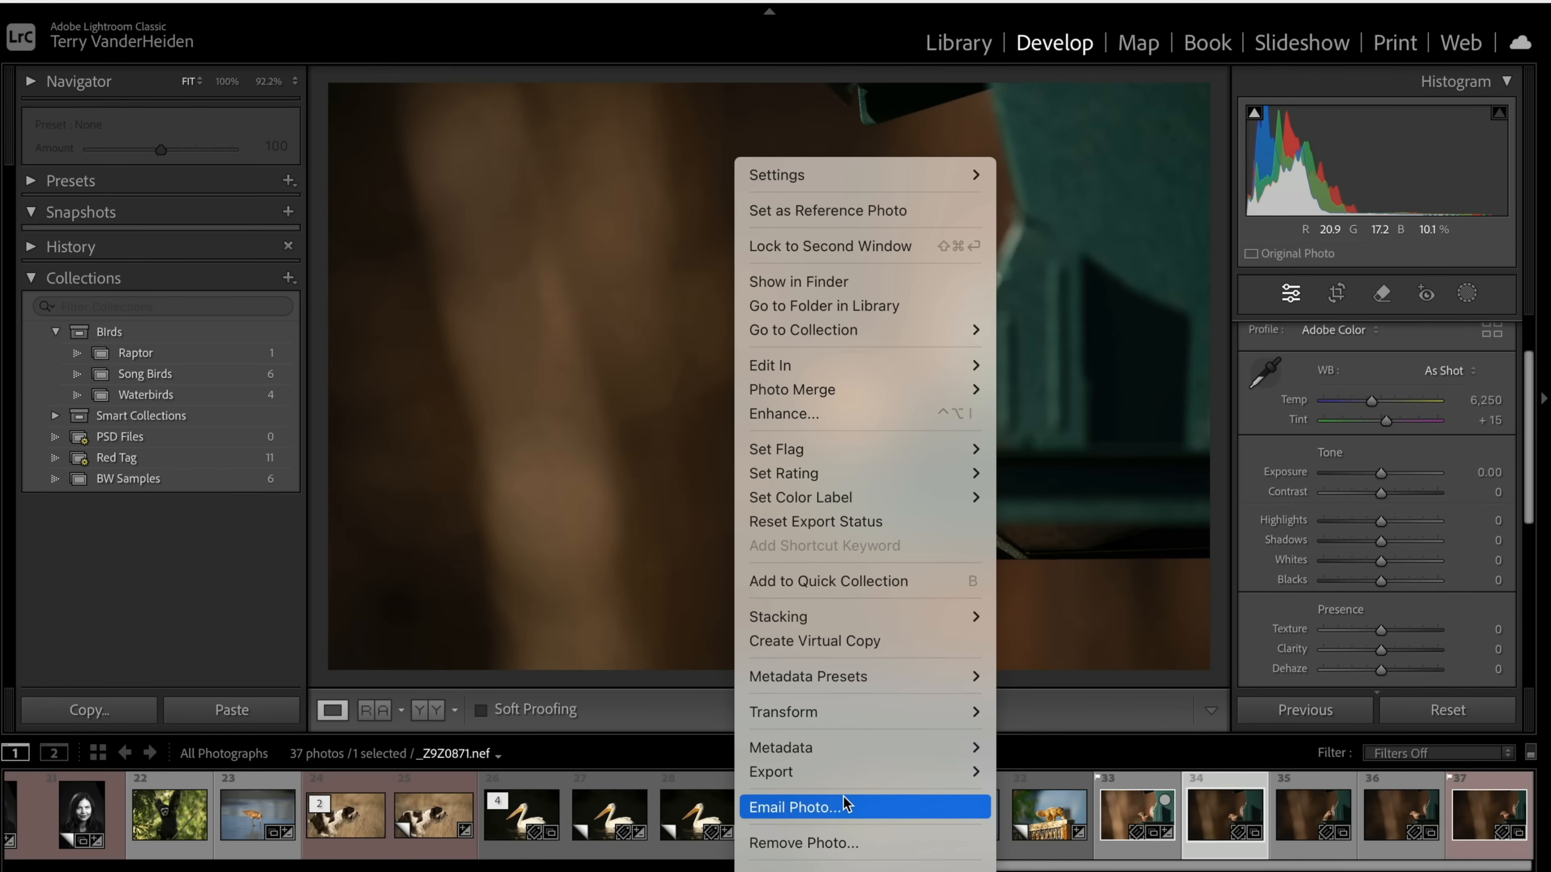
mouse_move(841, 777)
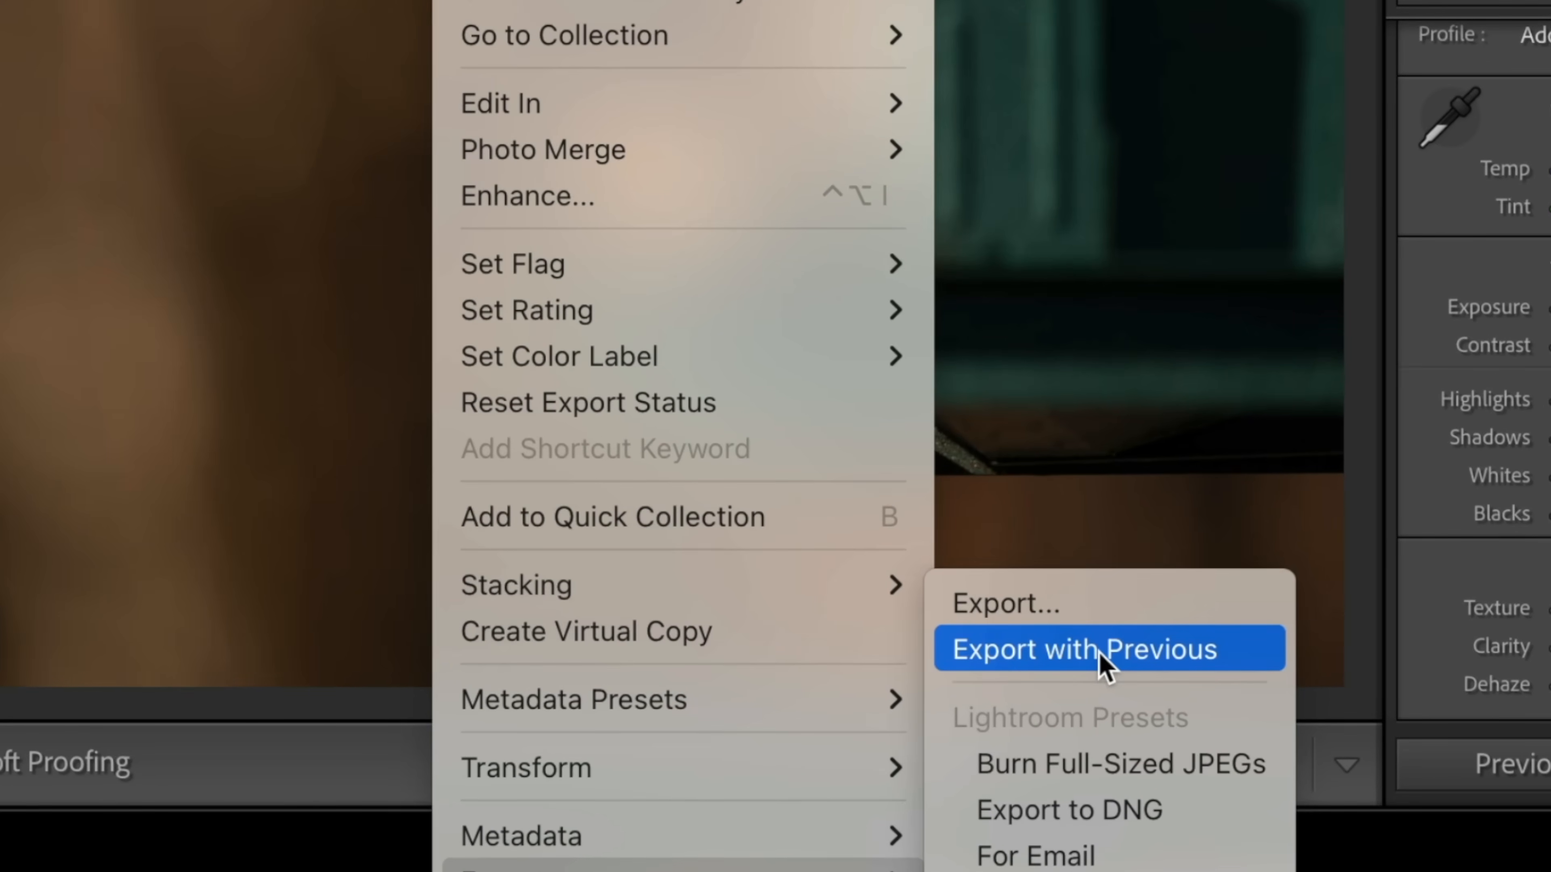
left_click(1099, 652)
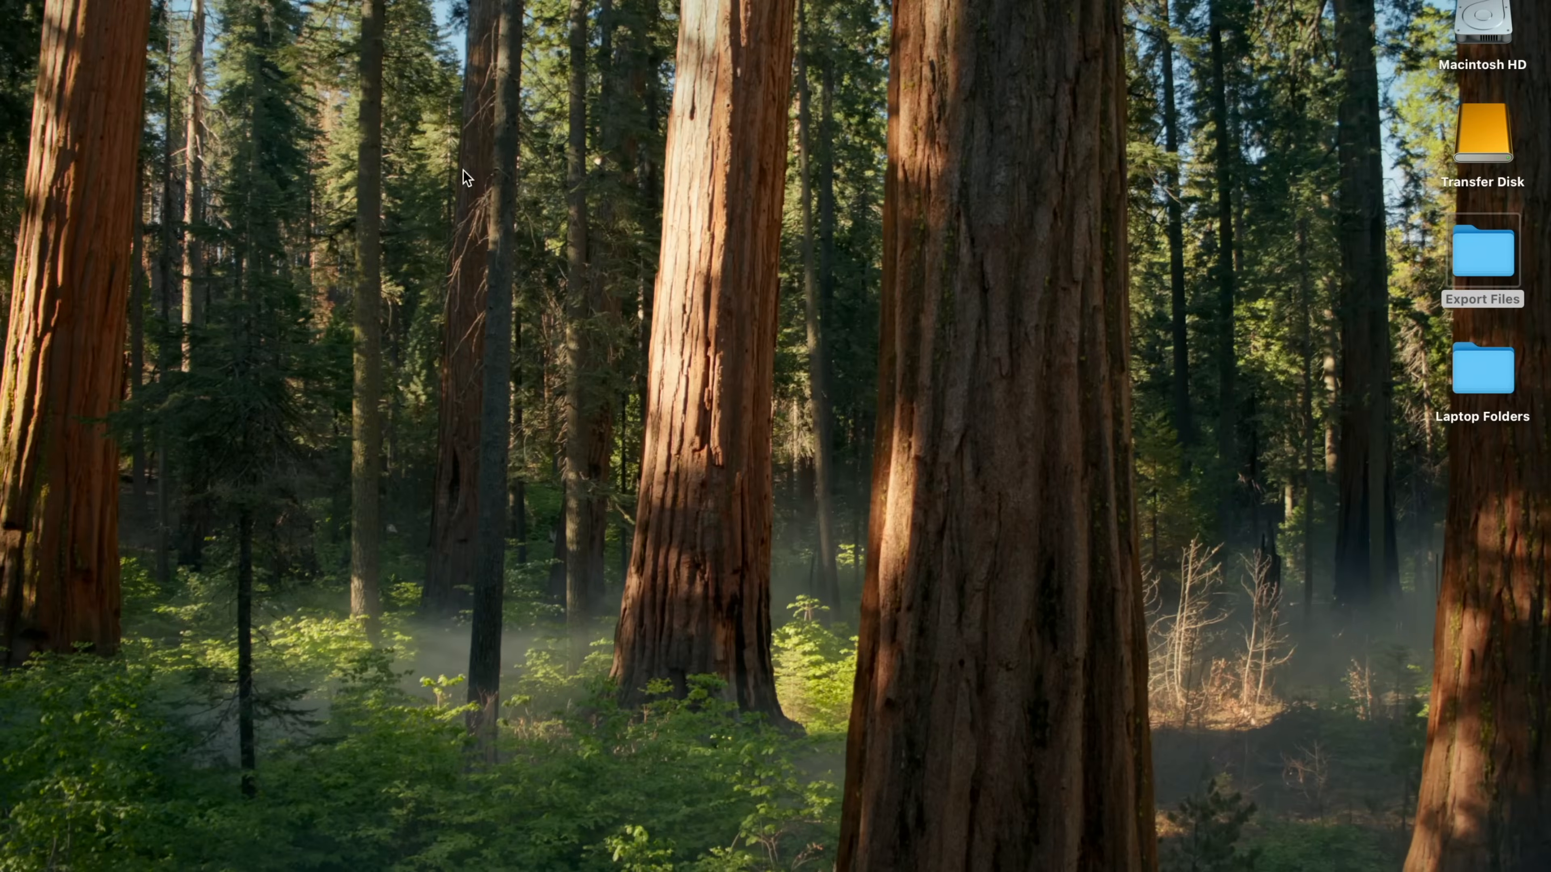
- Open the Birds folder inside Export Files in Finder, compare _Z9Z0827-2.jpg with _Z9Z0871.jpg, and close the window
double_click(1472, 270)
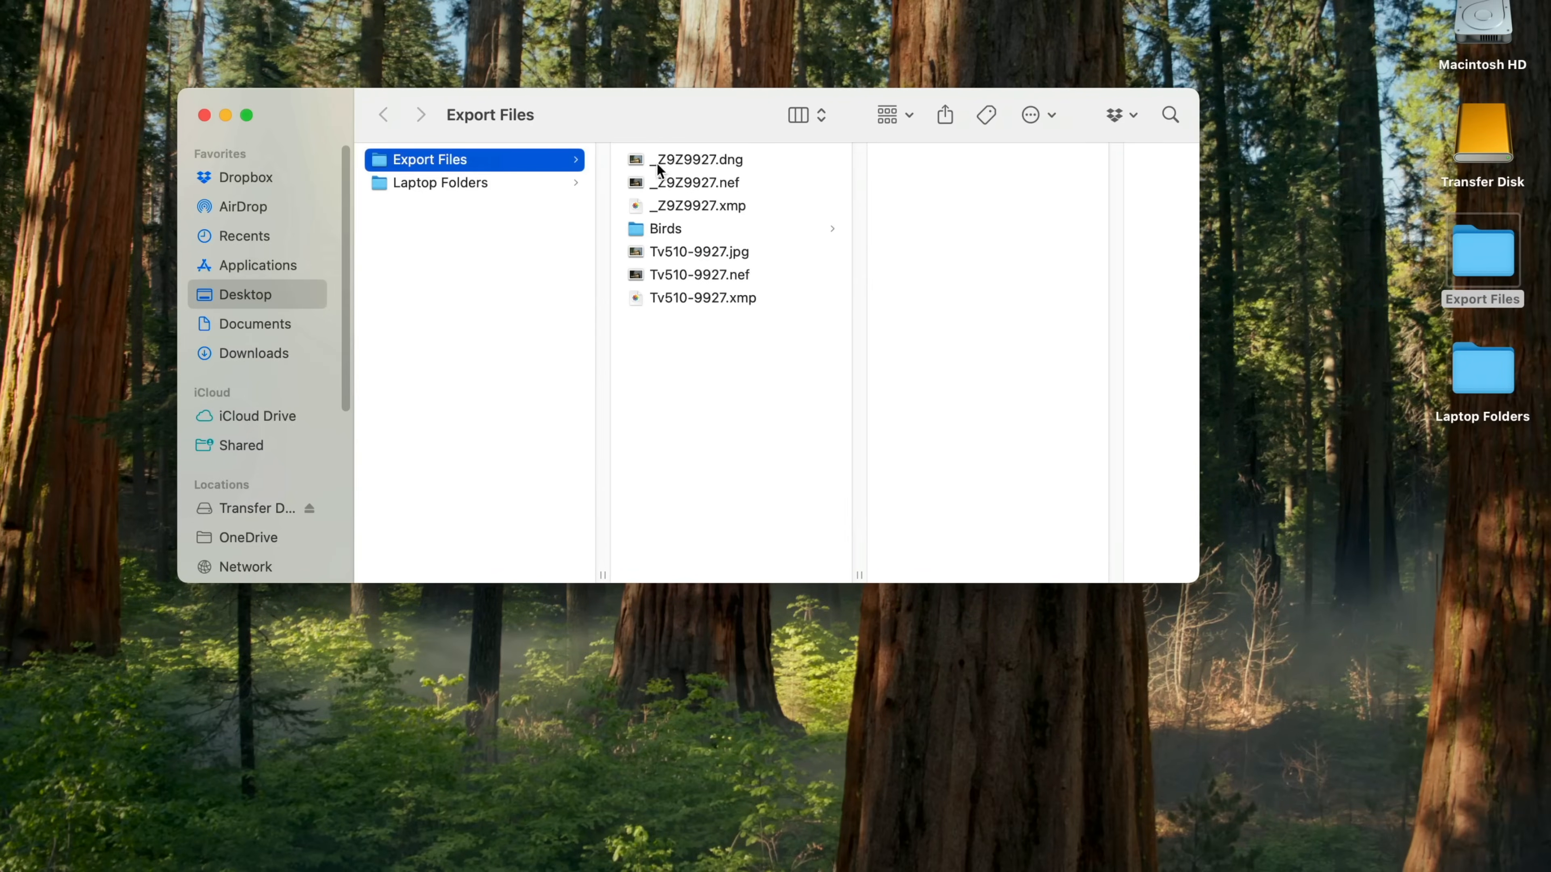
left_click(667, 227)
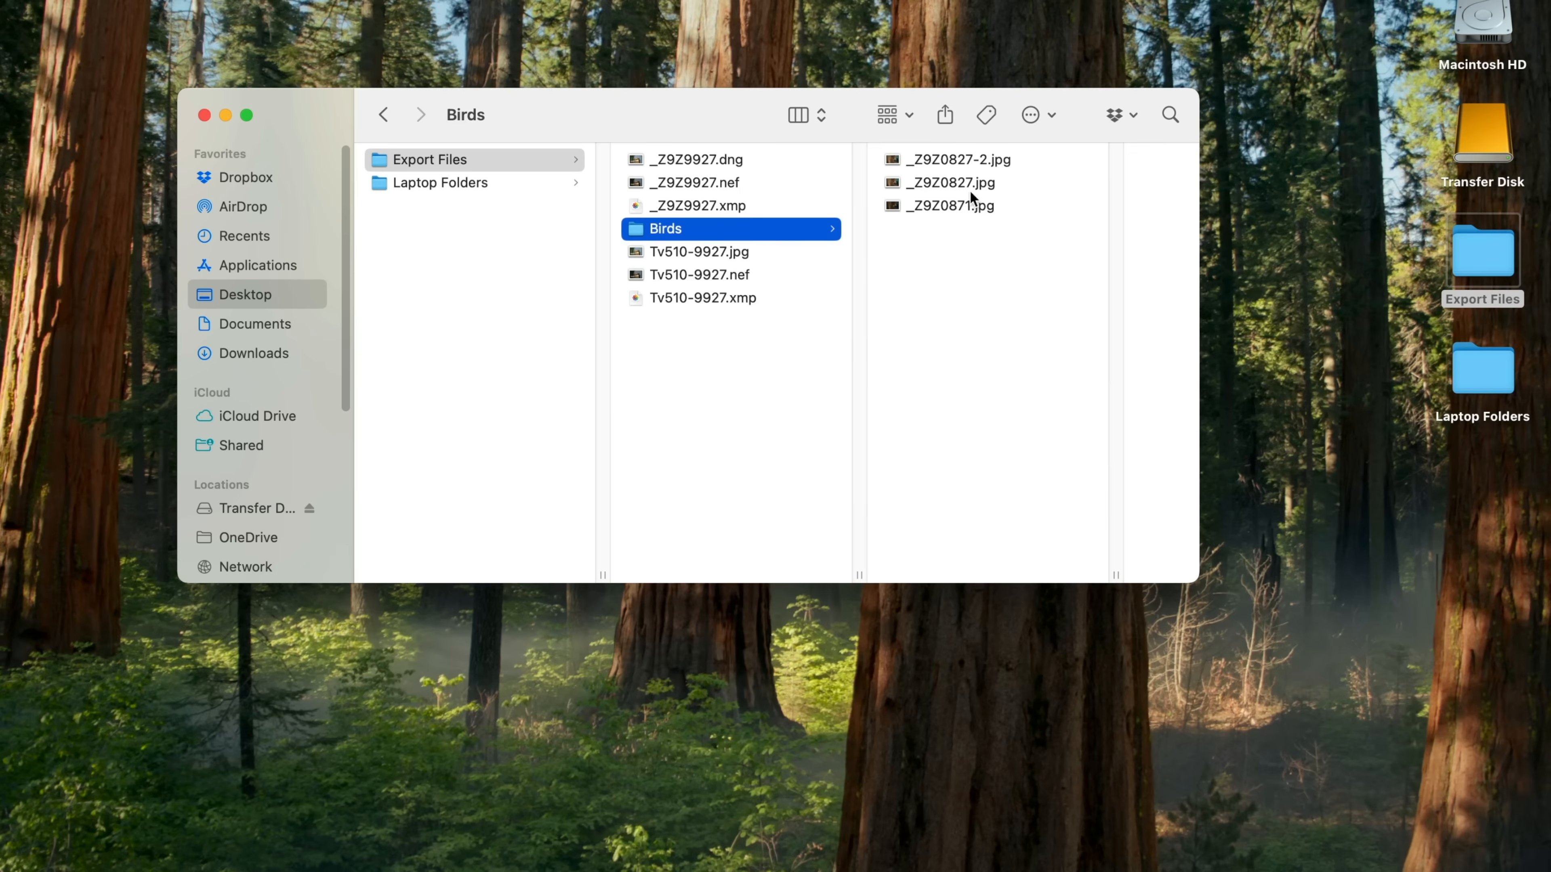
left_click(927, 159)
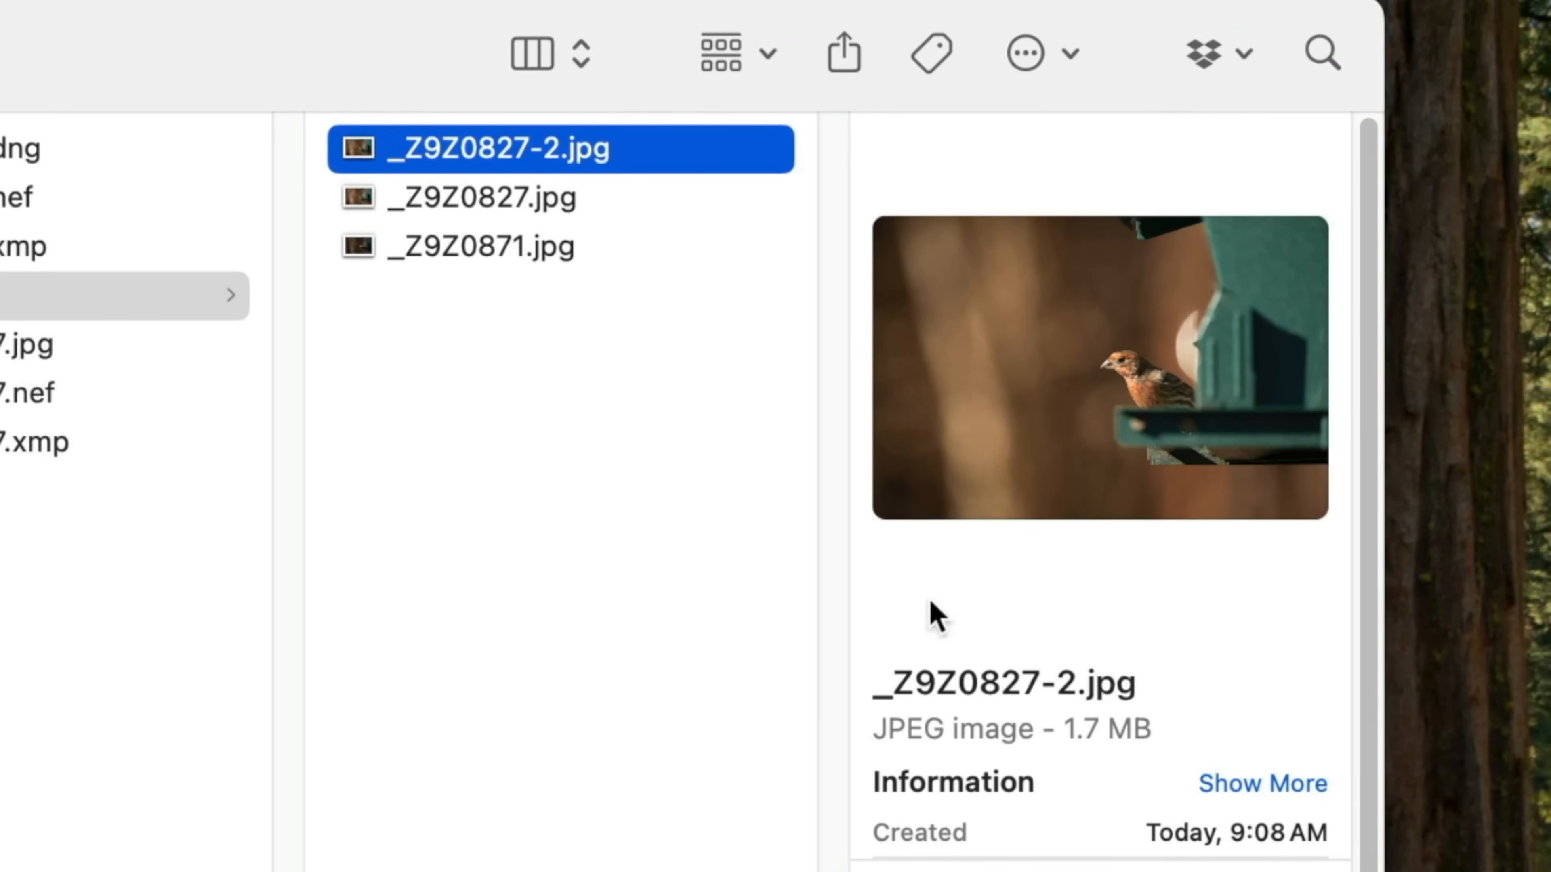
left_click(459, 256)
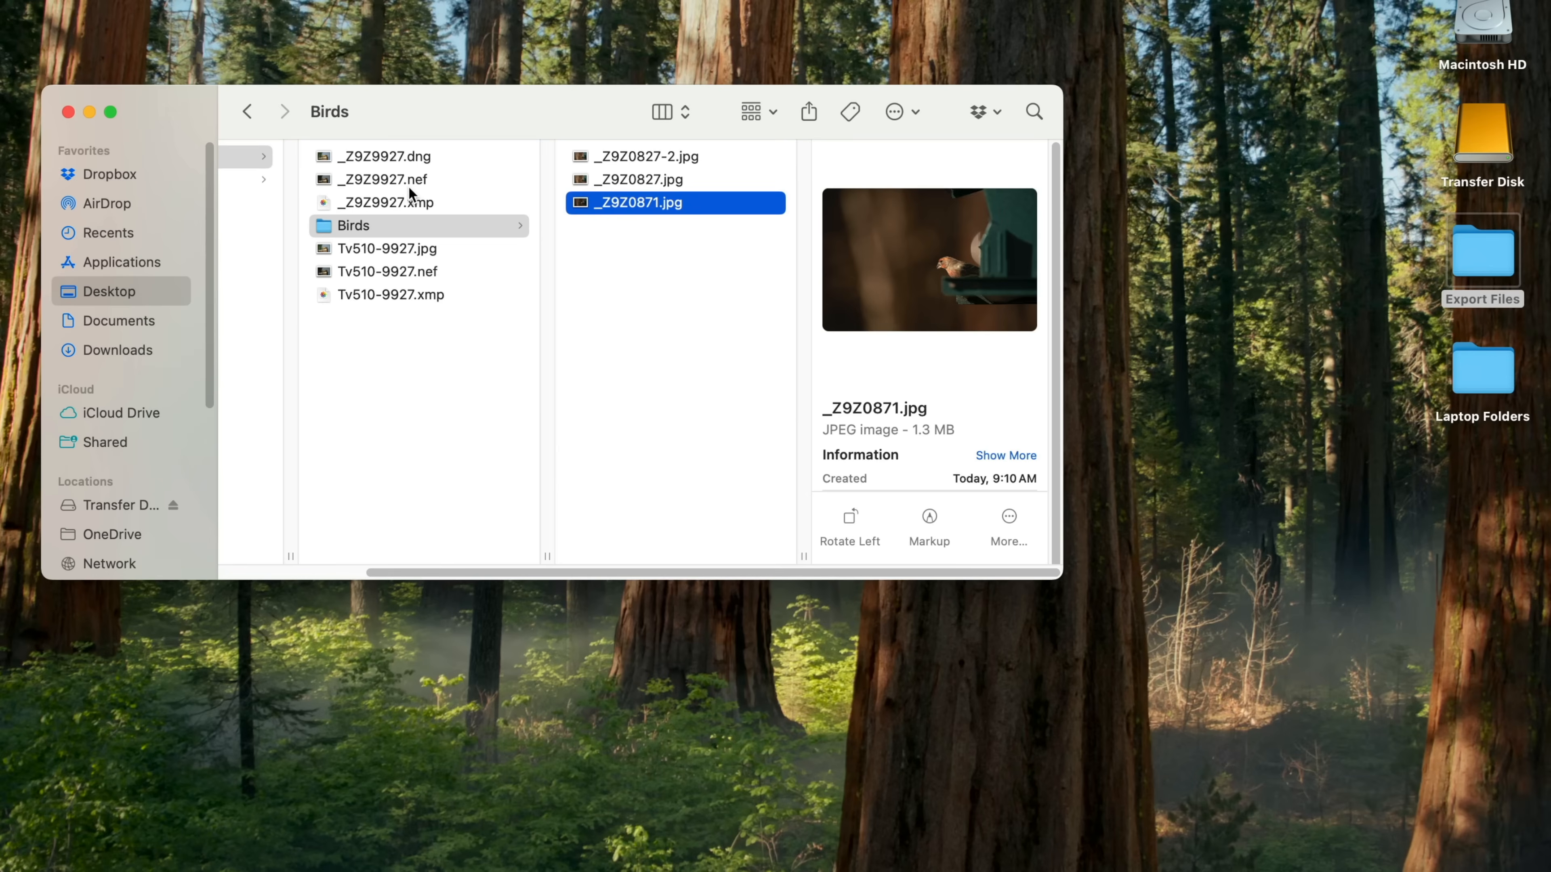
left_click(68, 112)
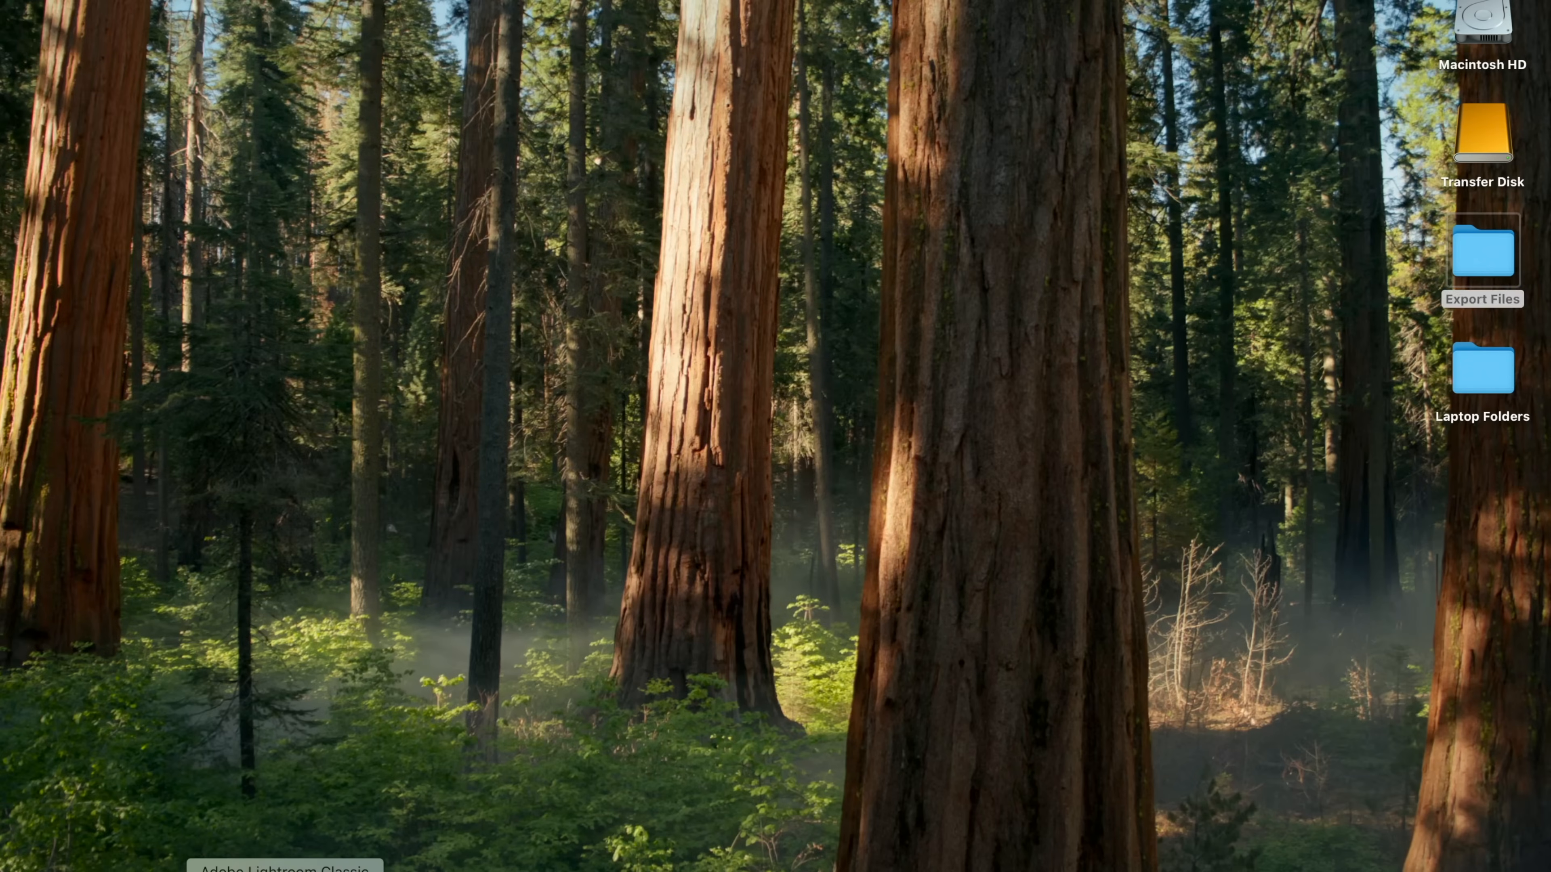
- Switch to Lightroom Classic, open the export settings for _Z9Z0871.nef and save them as a user preset named Instagram
left_click(284, 870)
right_click(697, 304)
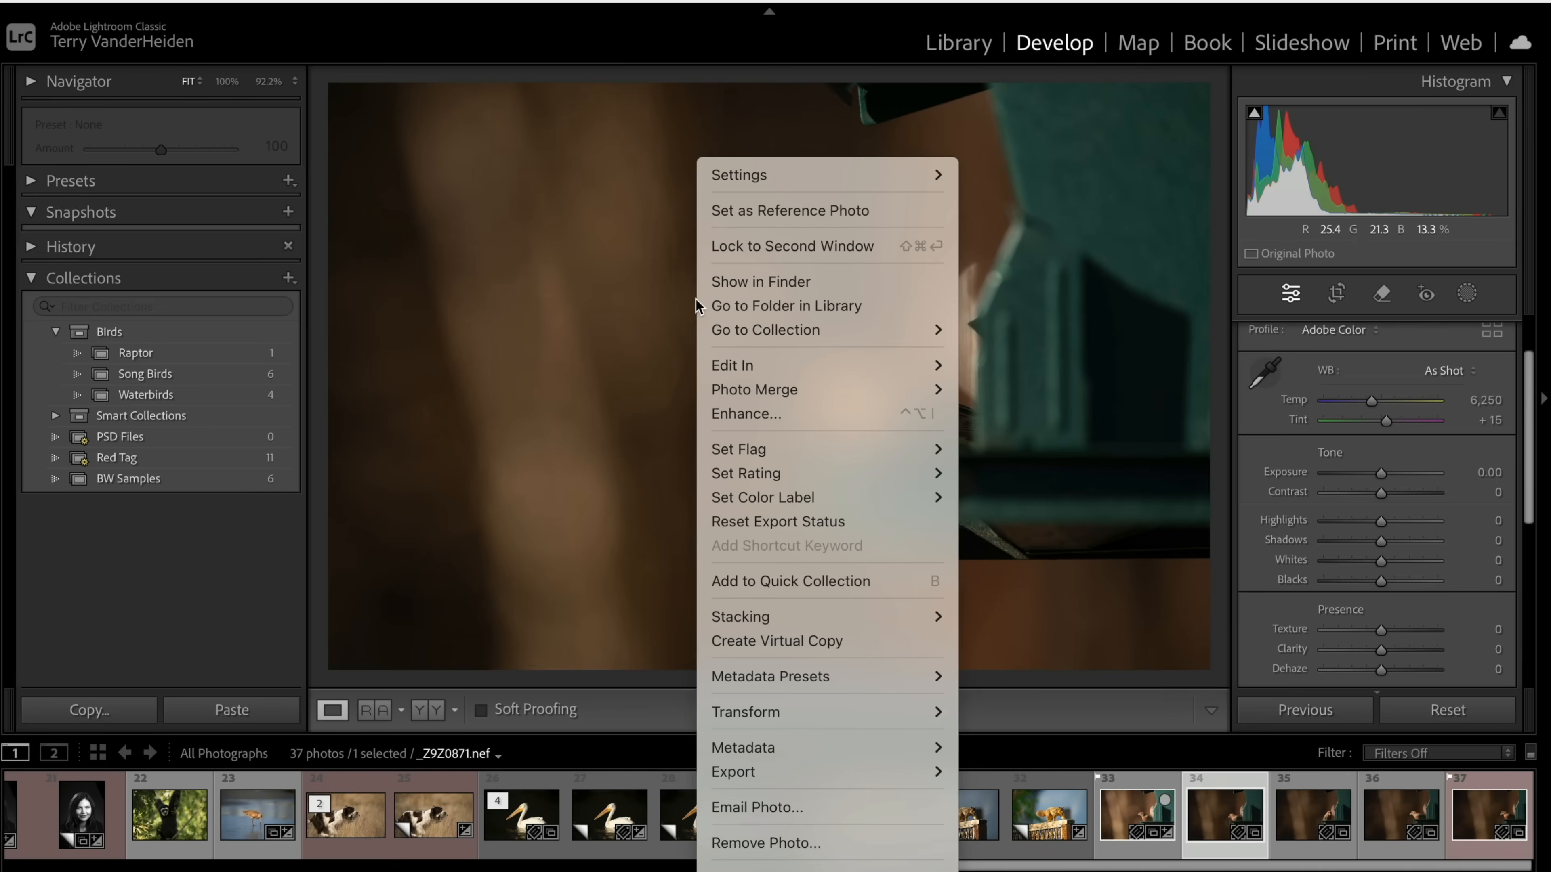
mouse_move(842, 773)
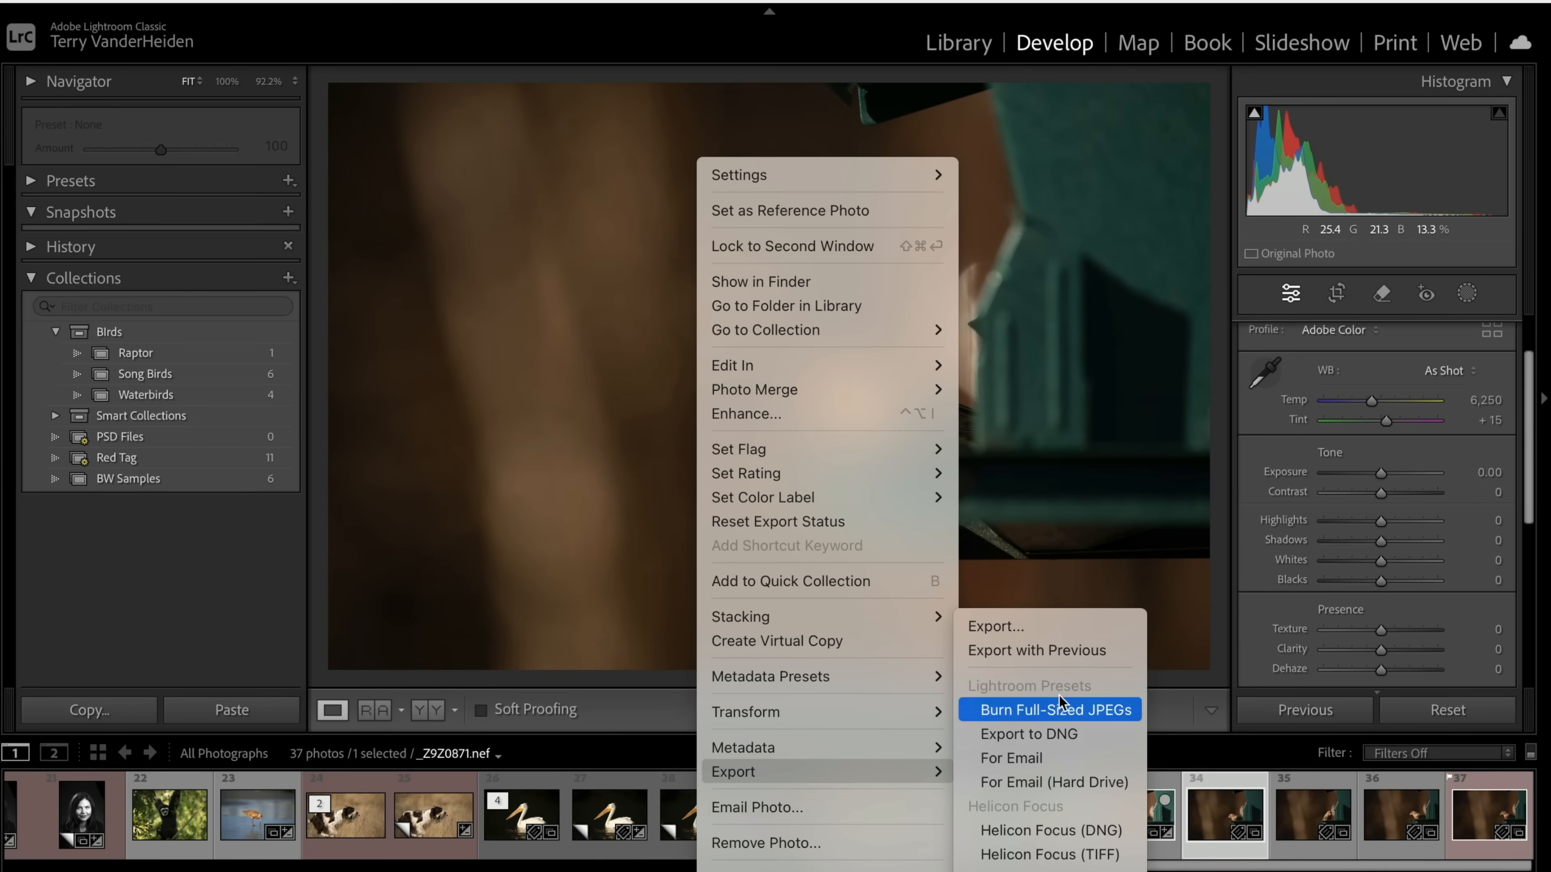
left_click(1044, 627)
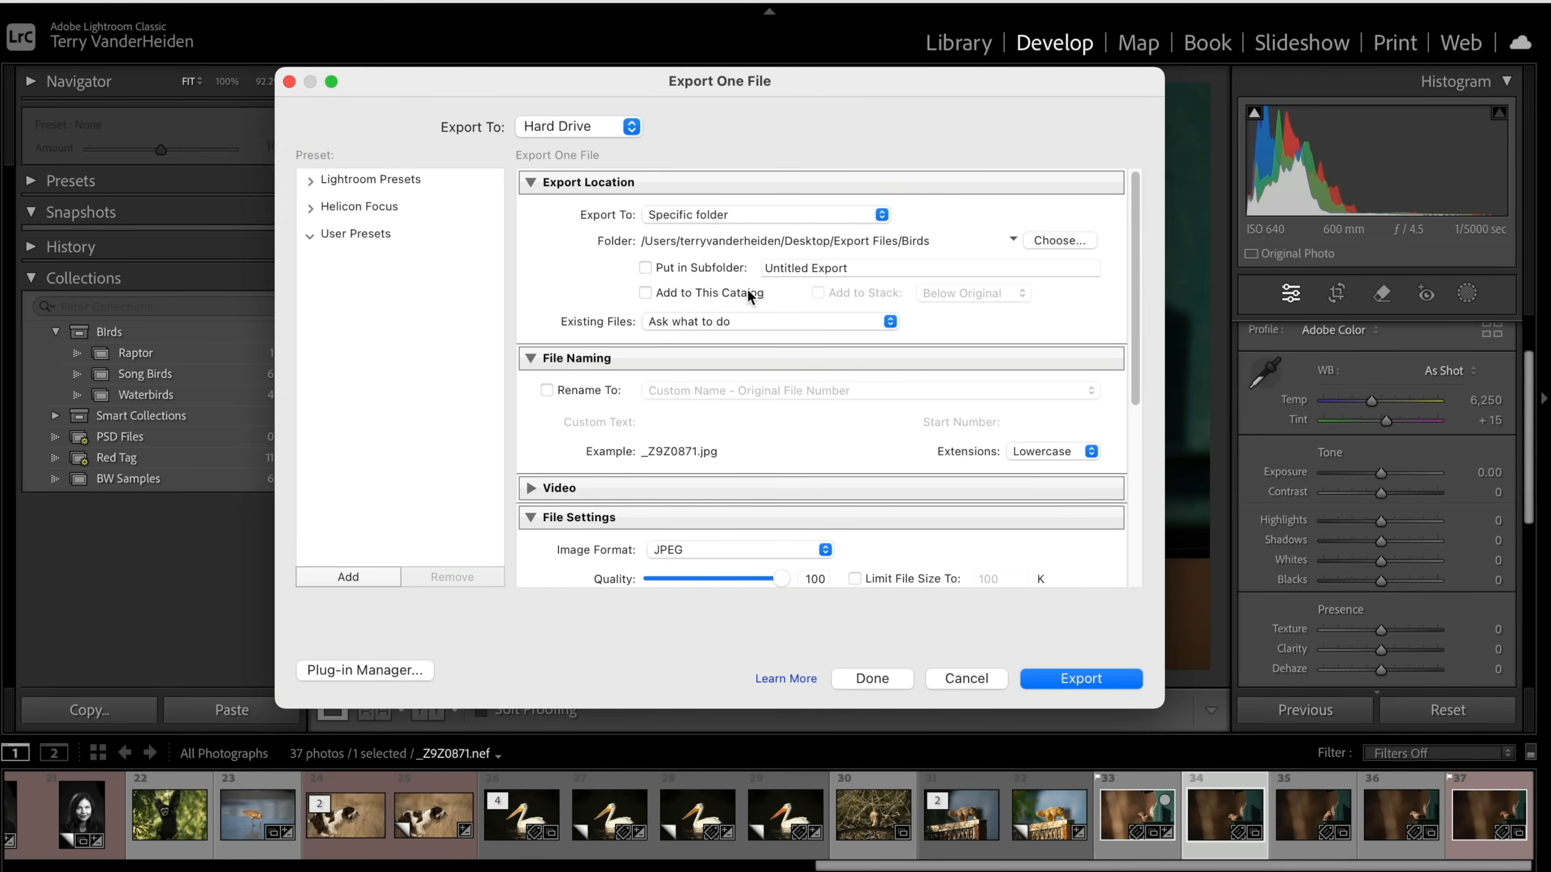
scroll(739, 385, "down", 3)
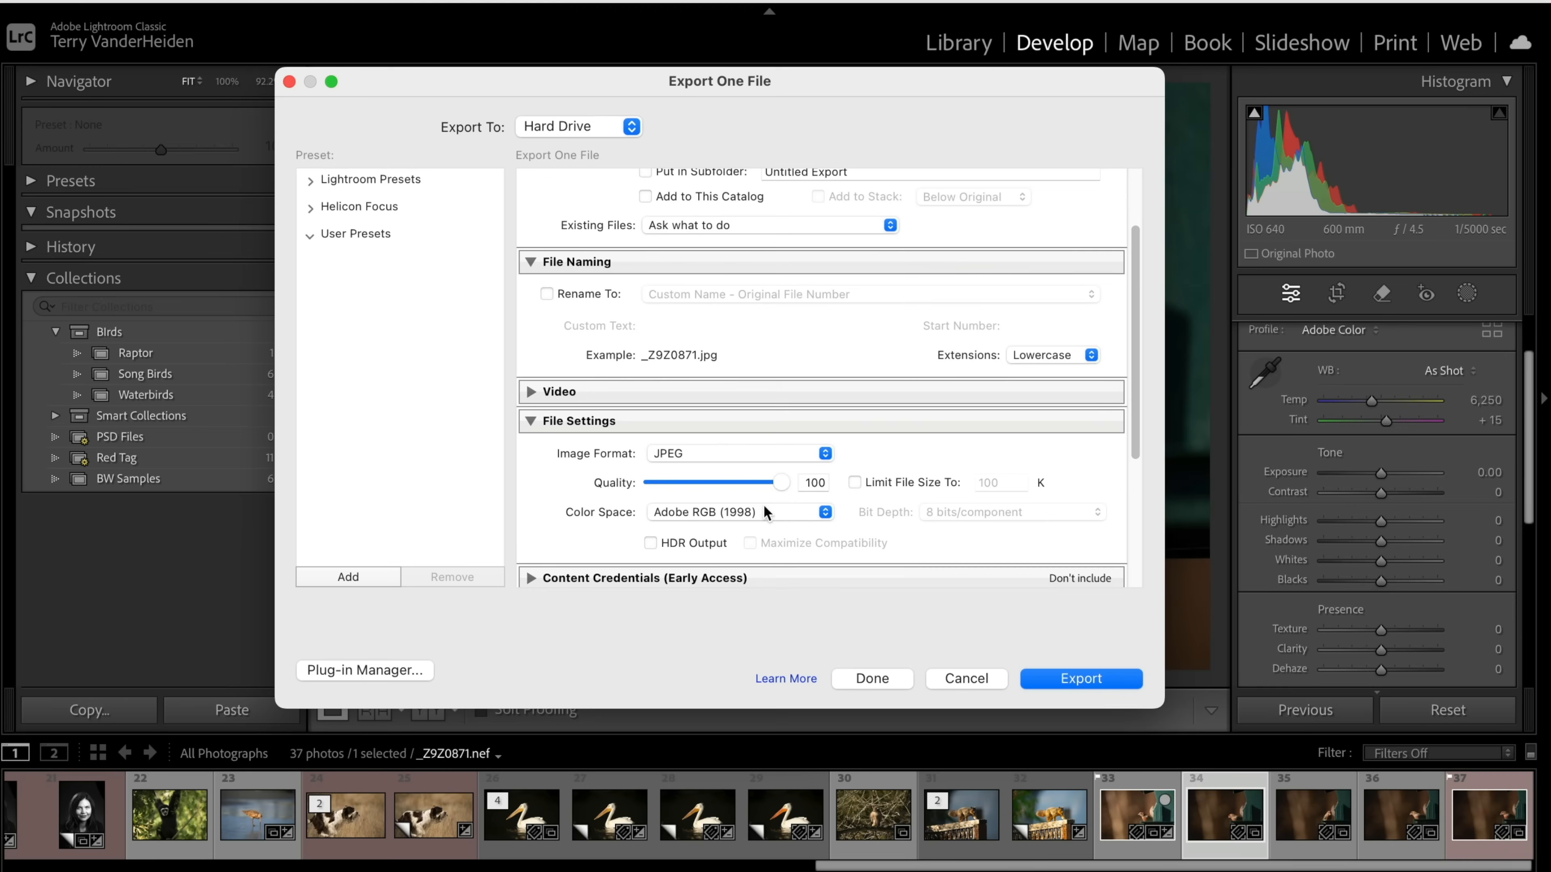
scroll(750, 429, "down", 7)
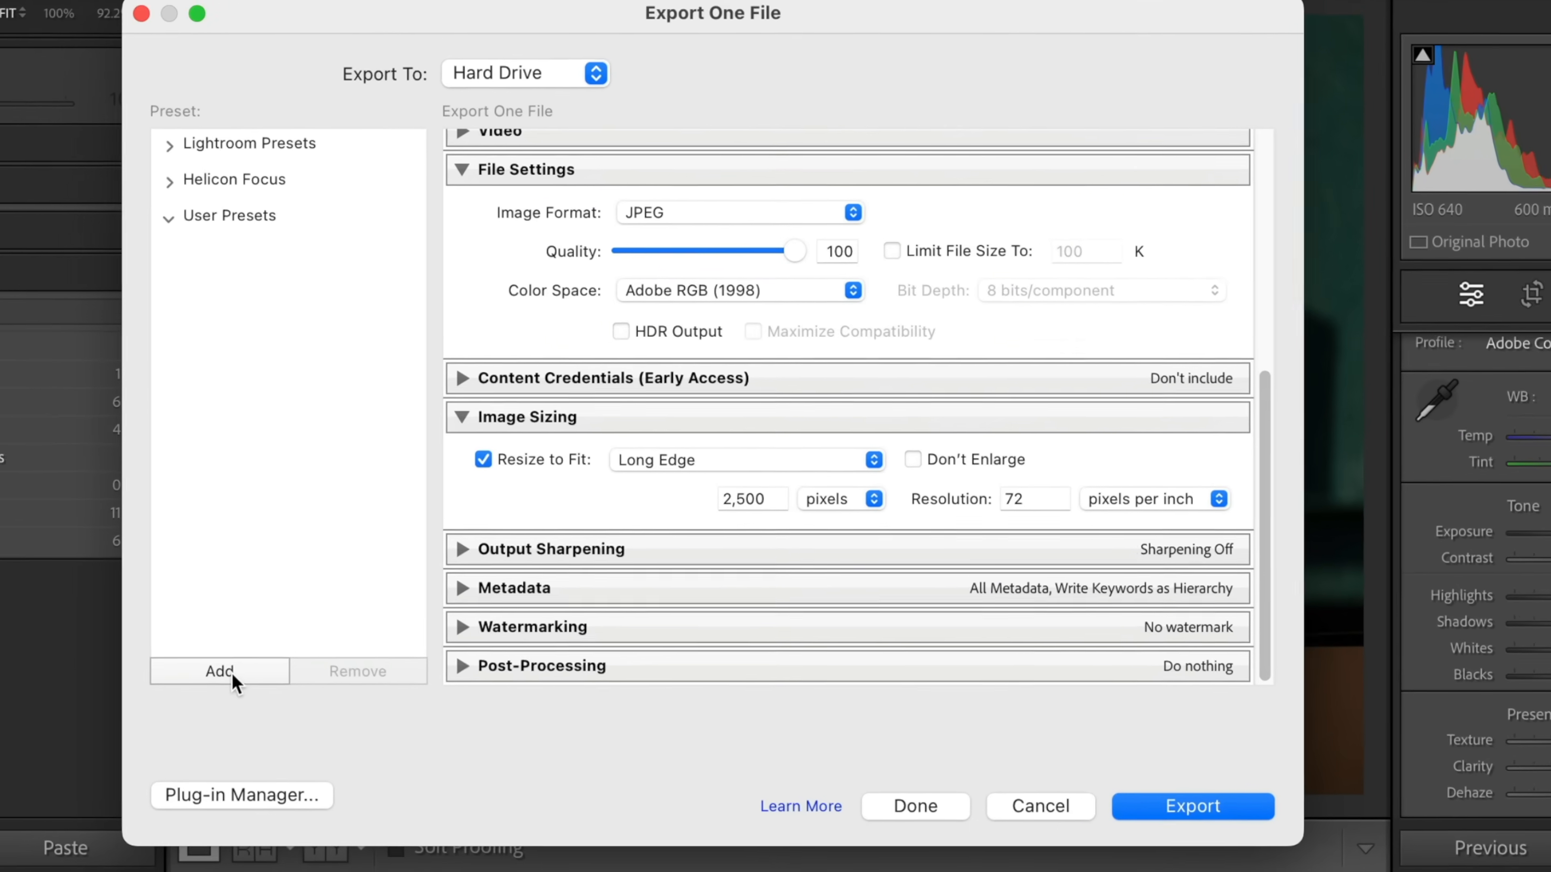
left_click(356, 579)
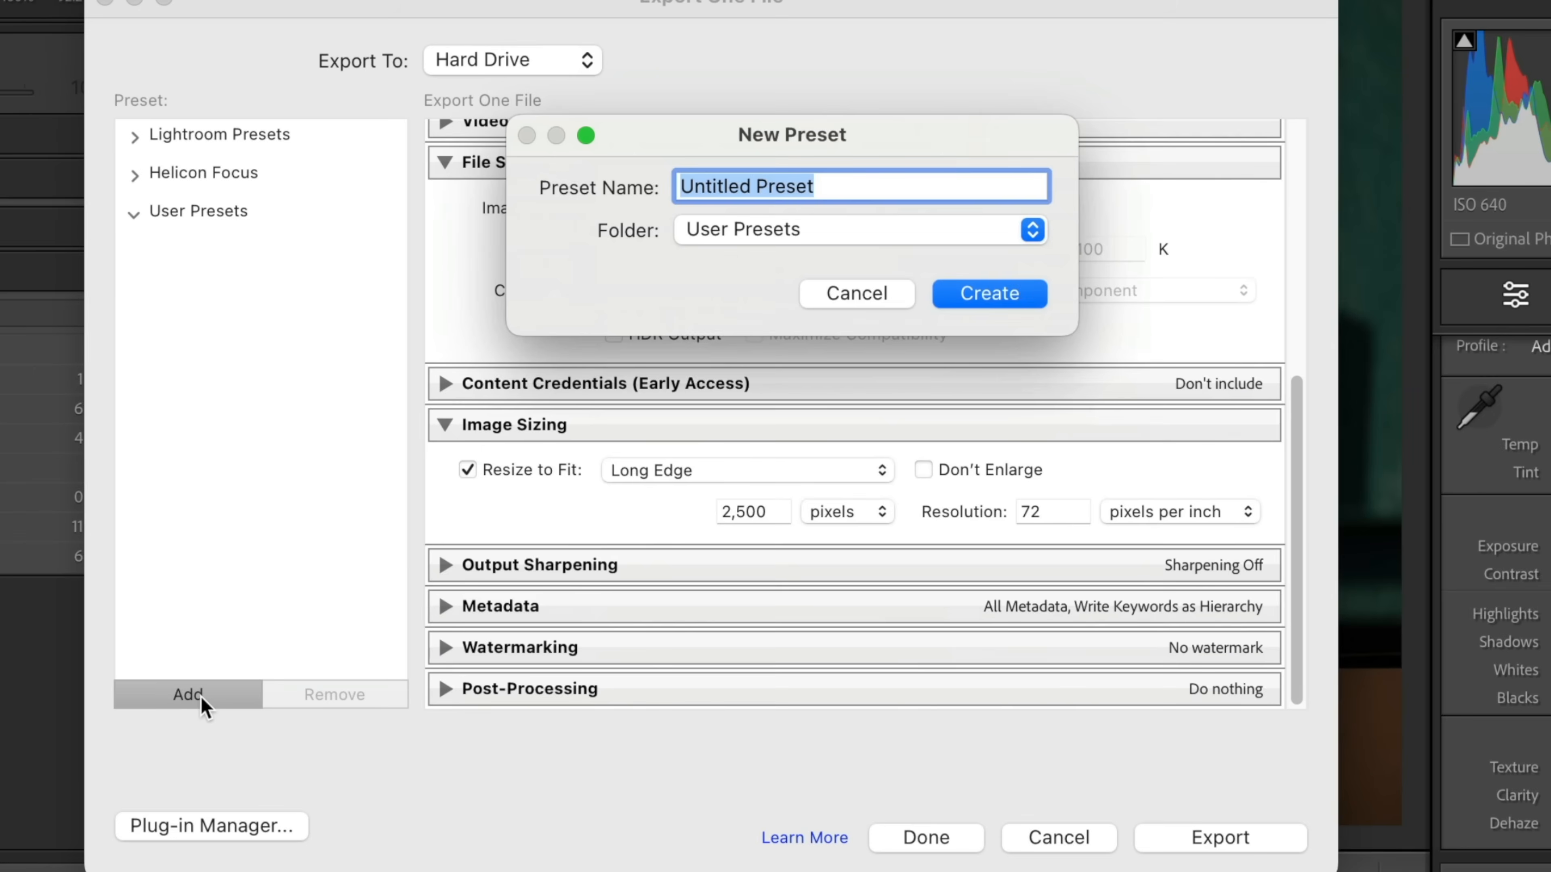
type("Insta")
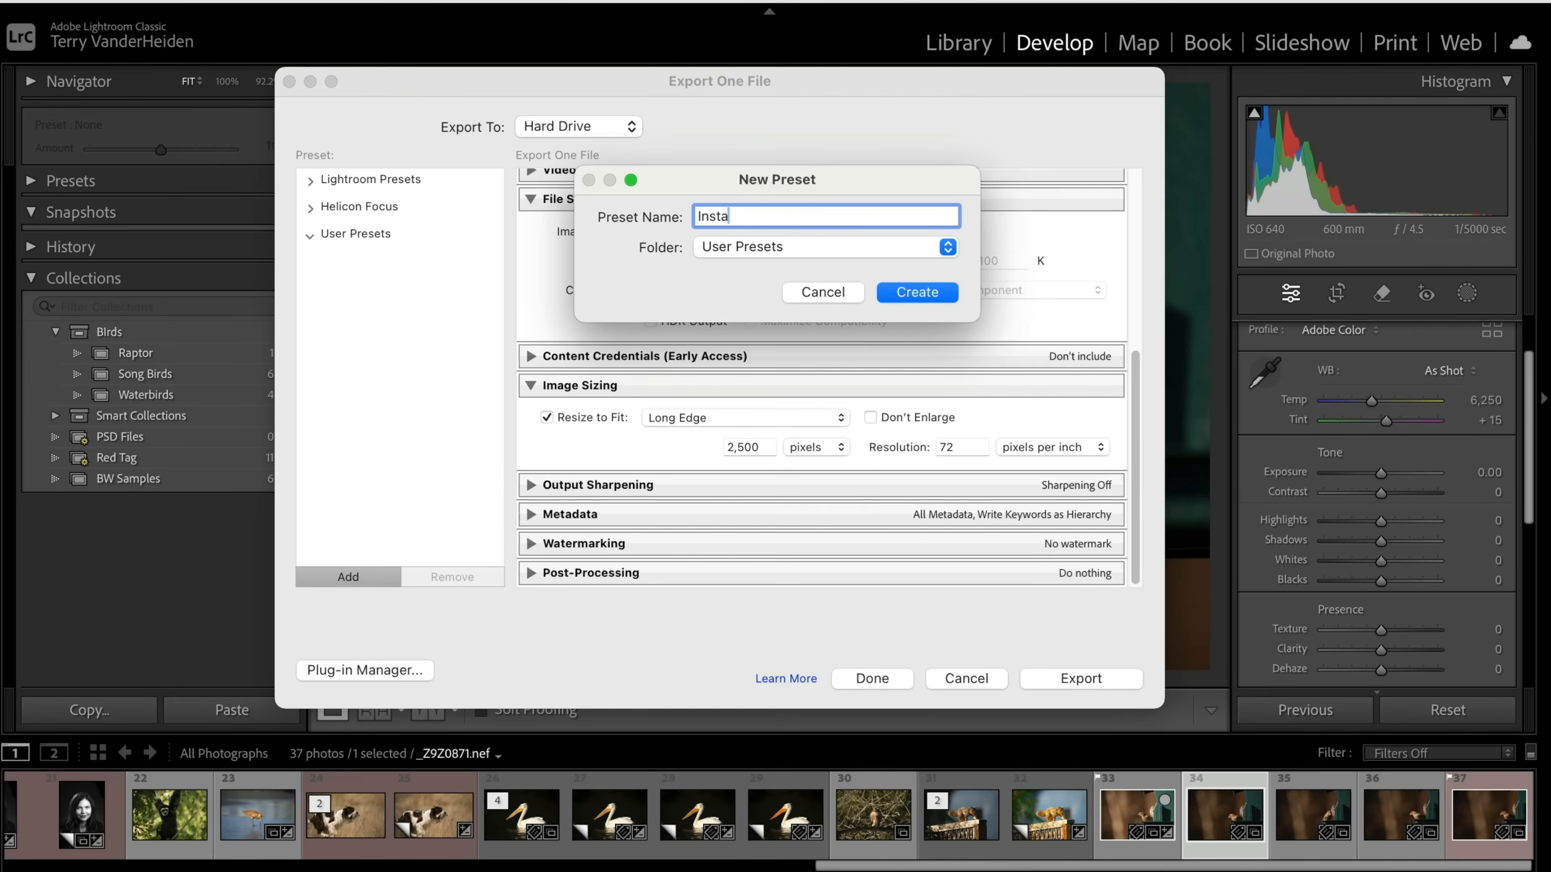
type("gram")
left_click(926, 308)
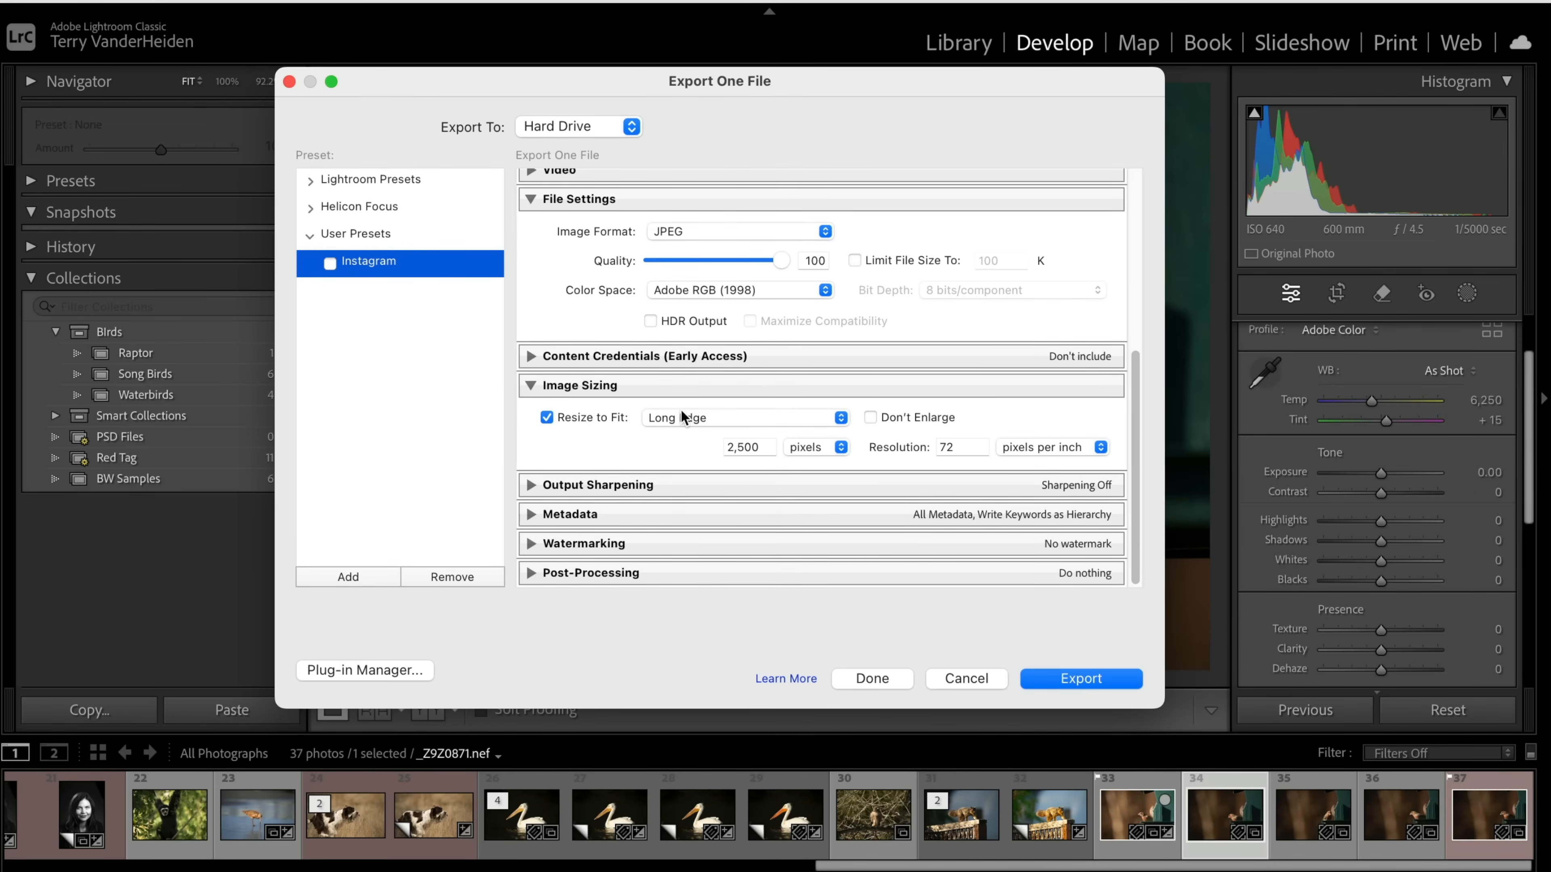
- Disable resizing, set the image format to Original, and close the export settings without exporting
scroll(683, 417, "up", 3)
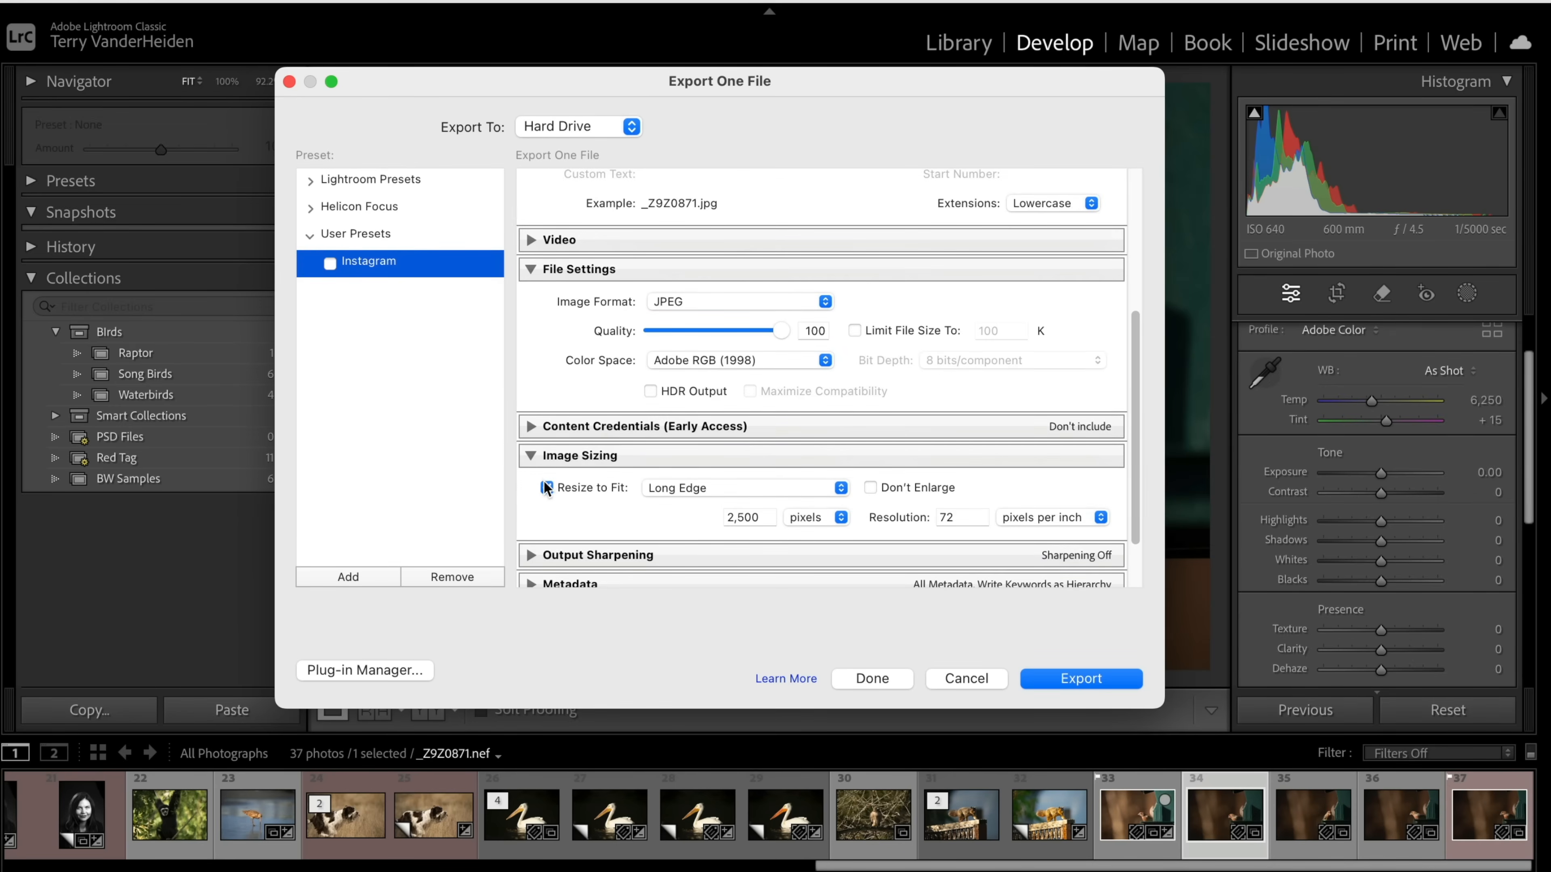
left_click(546, 487)
left_click(823, 303)
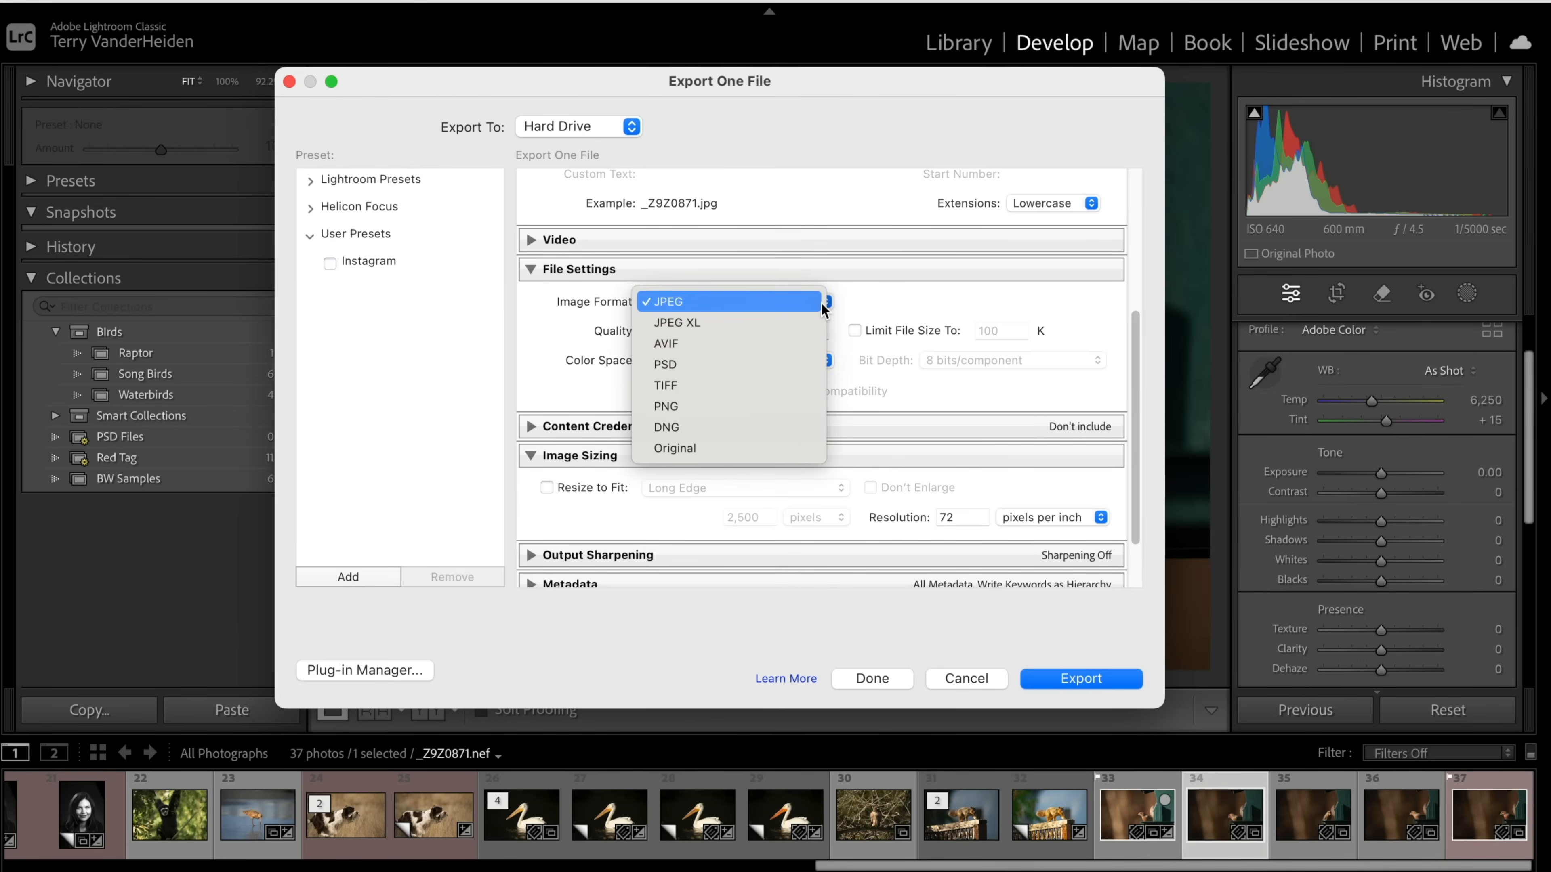
left_click(690, 440)
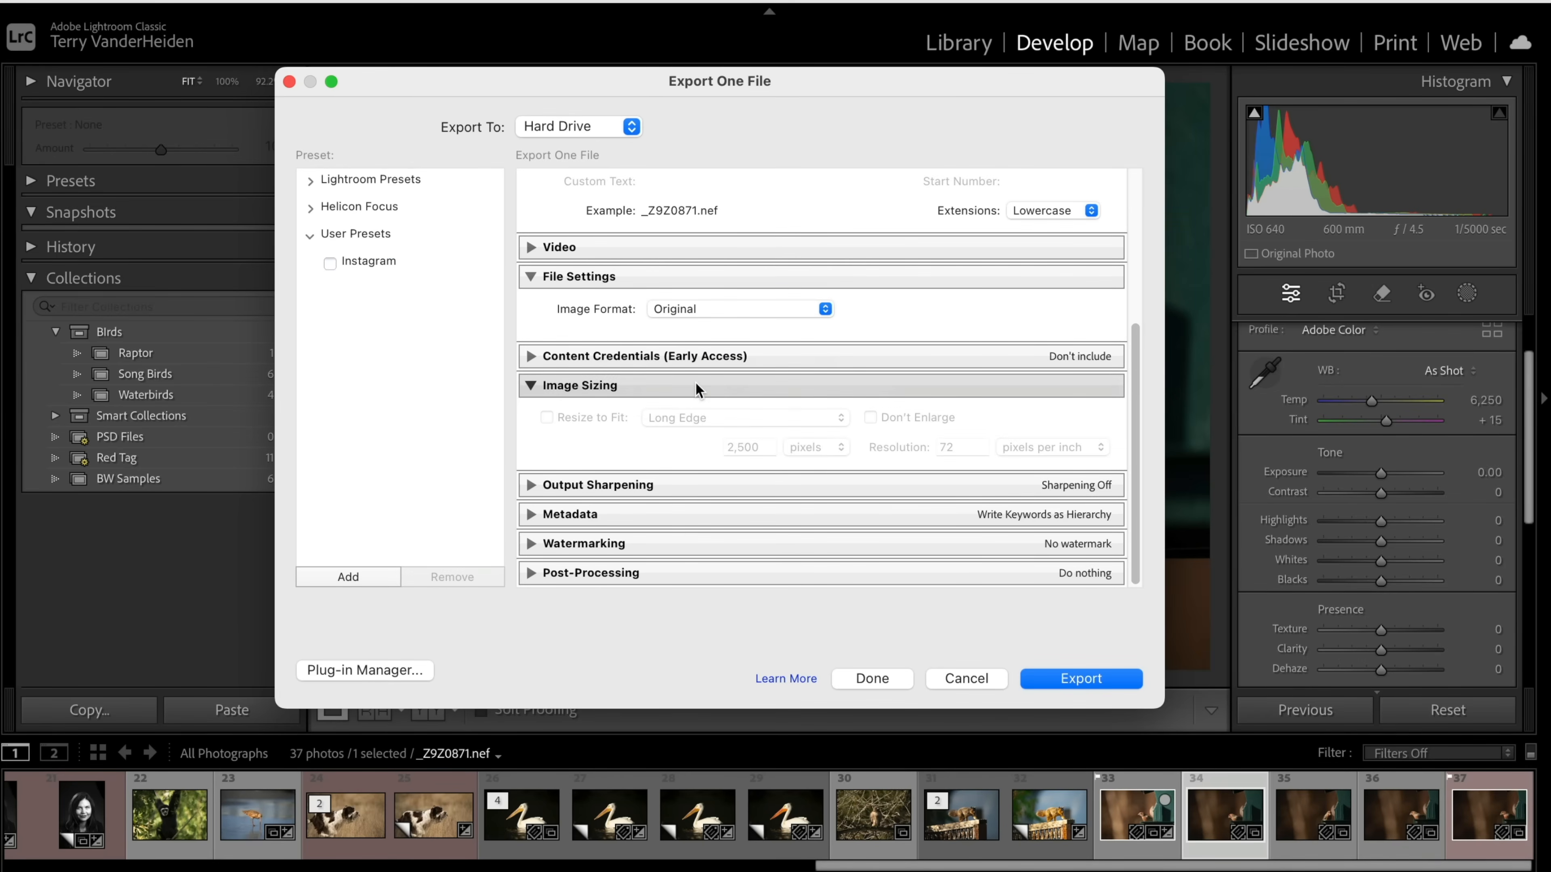
scroll(695, 384, "up", 5)
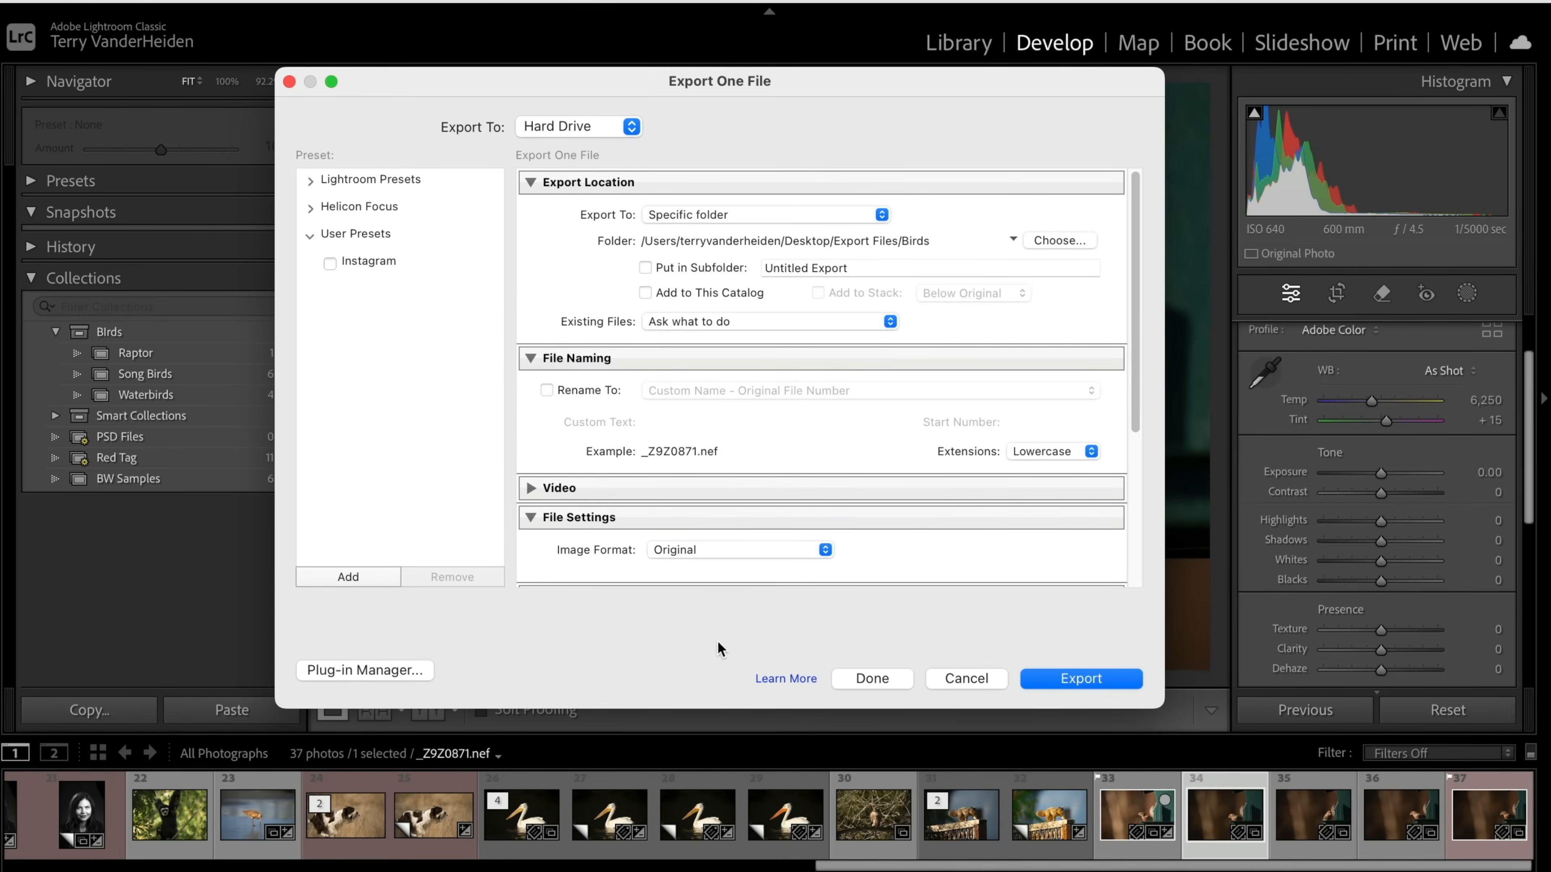
left_click(873, 677)
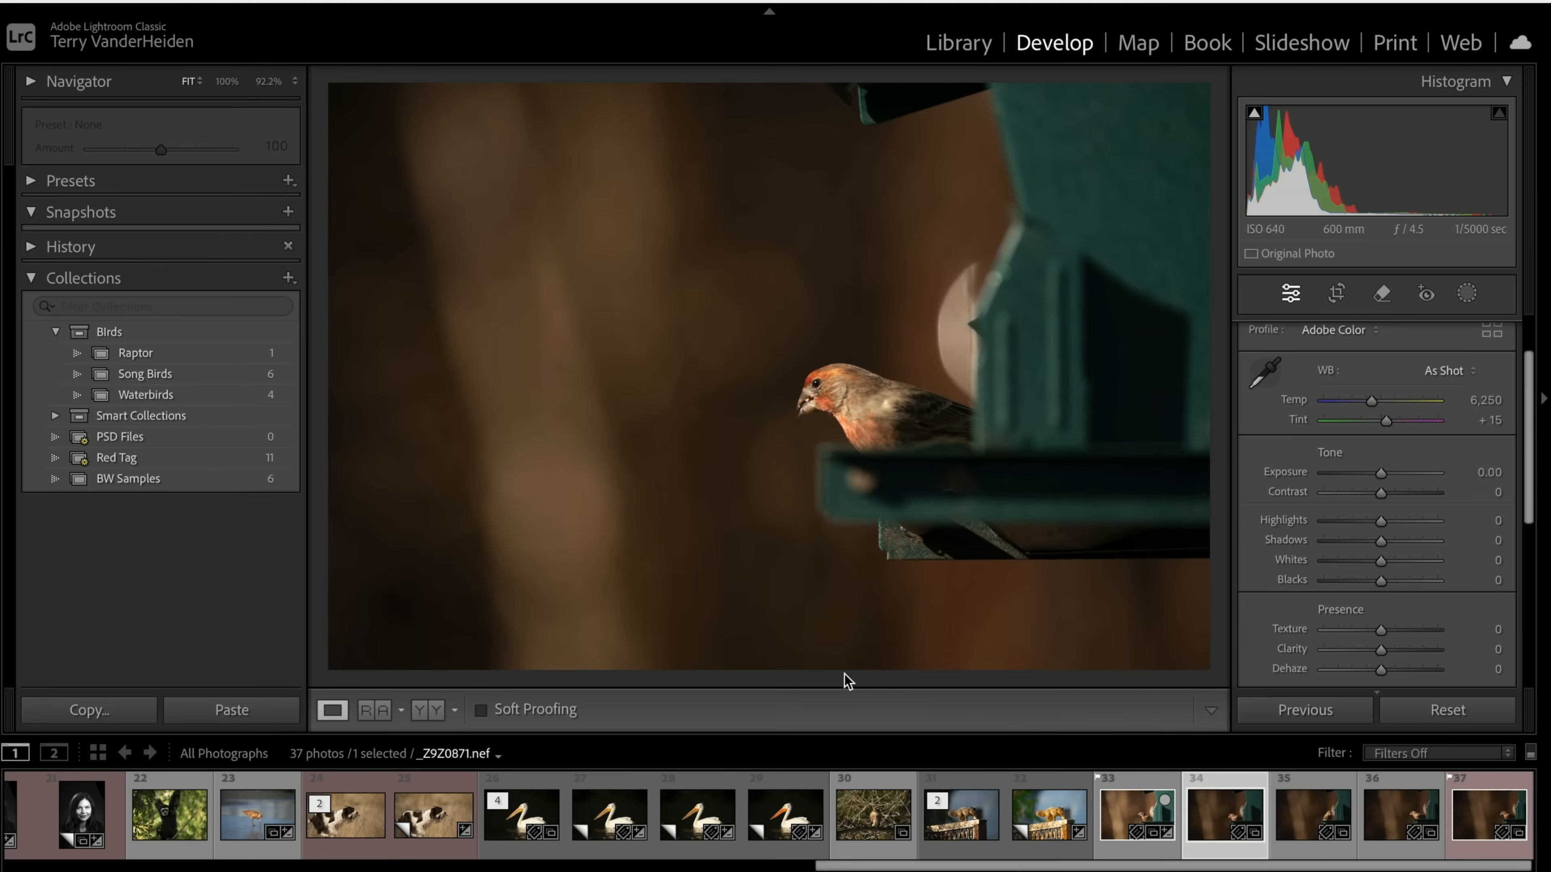
- Open the export settings for _Z9Z1021.nef, apply the Instagram preset, and close the settings without exporting
left_click(1312, 814)
right_click(726, 358)
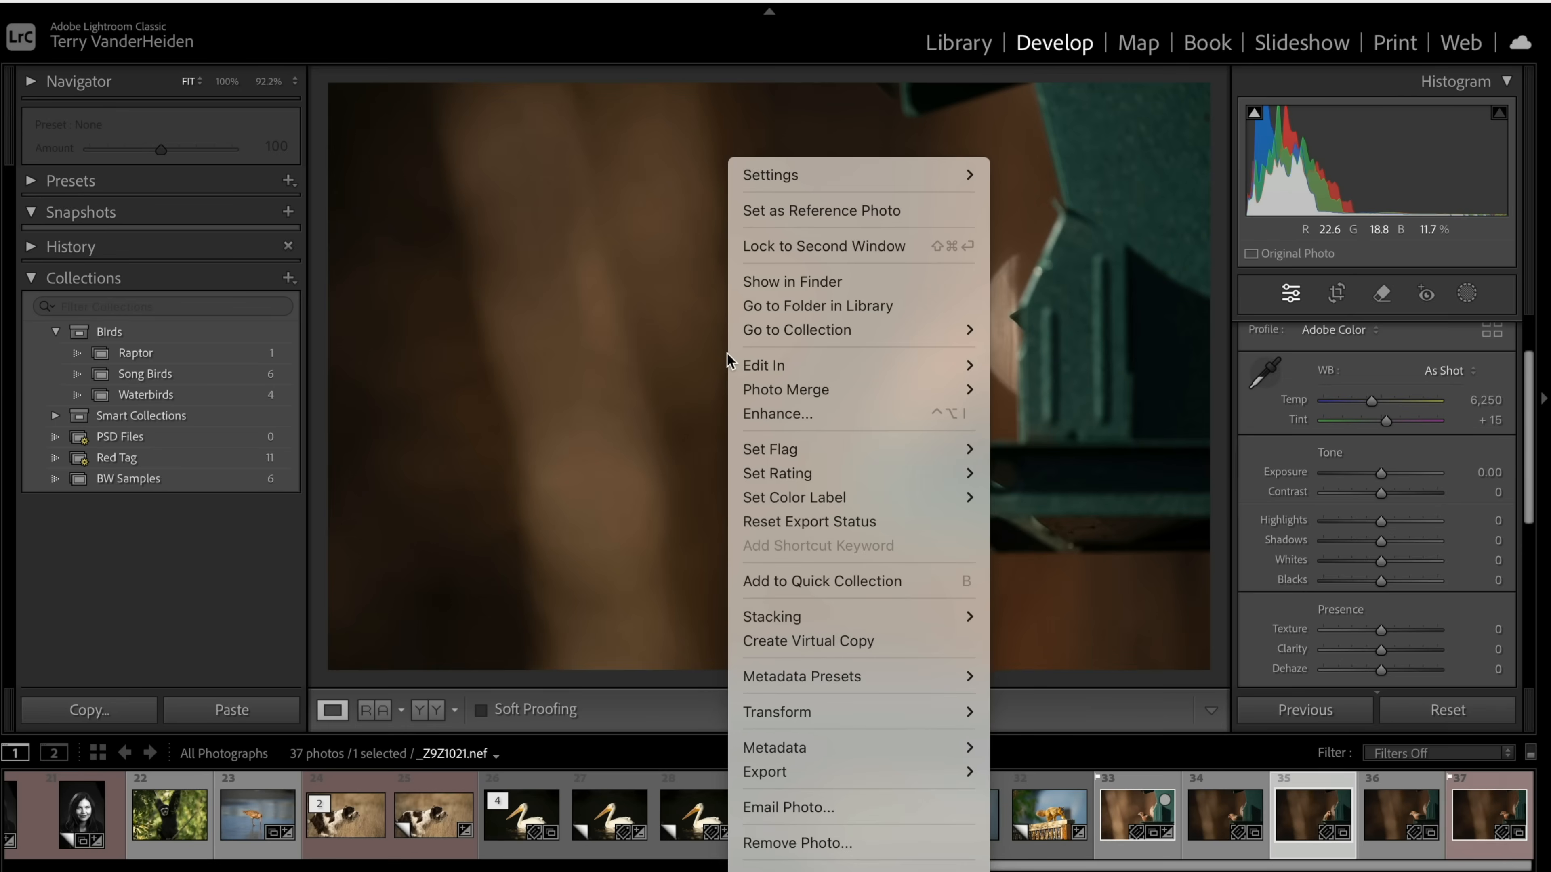
mouse_move(805, 774)
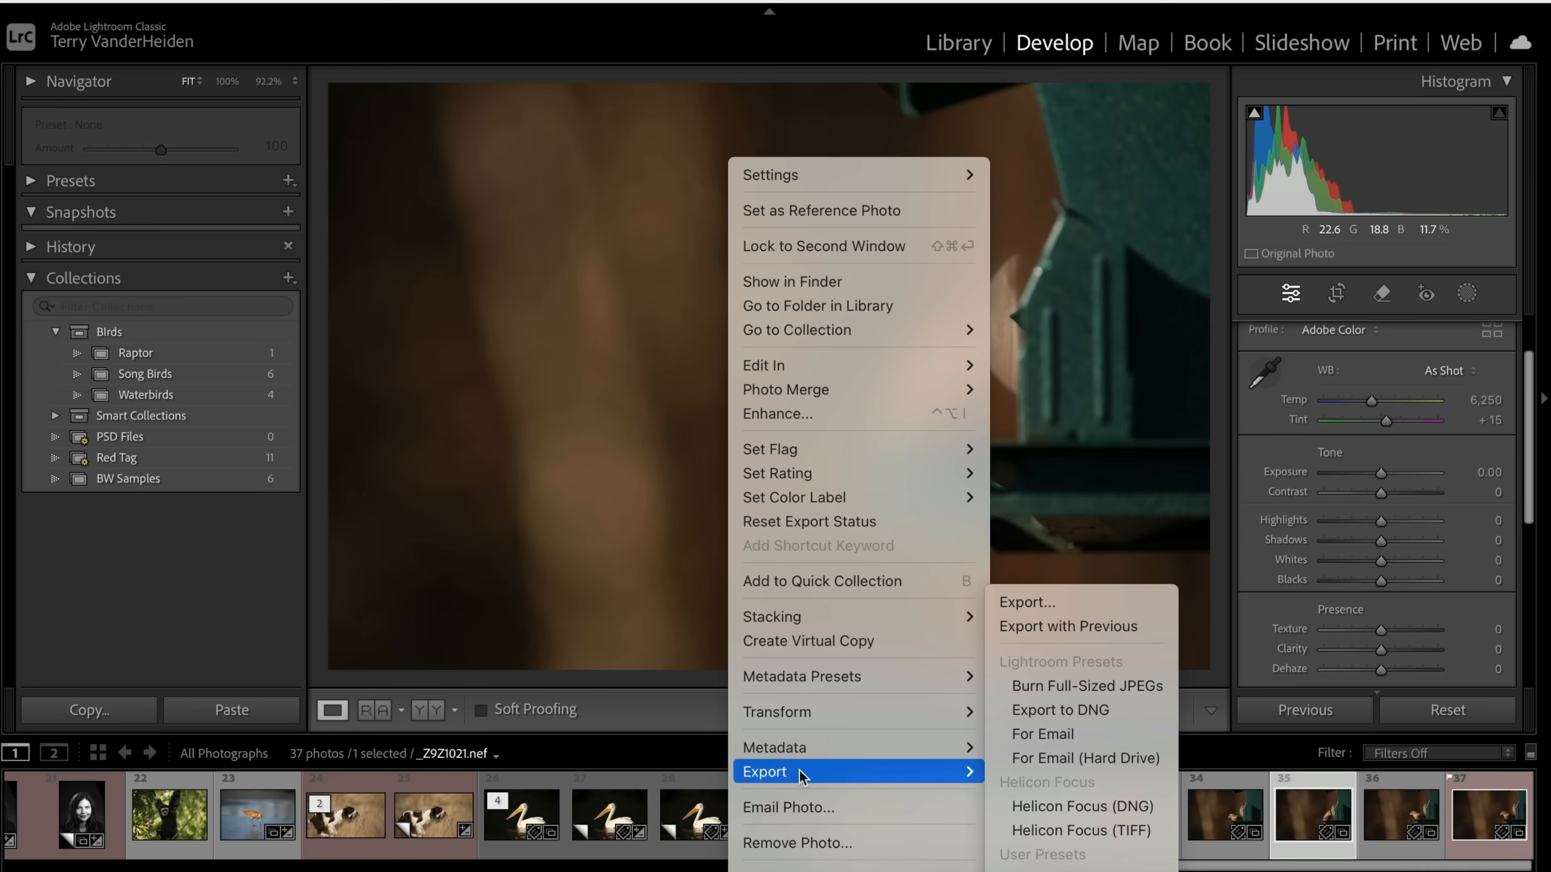
left_click(1061, 604)
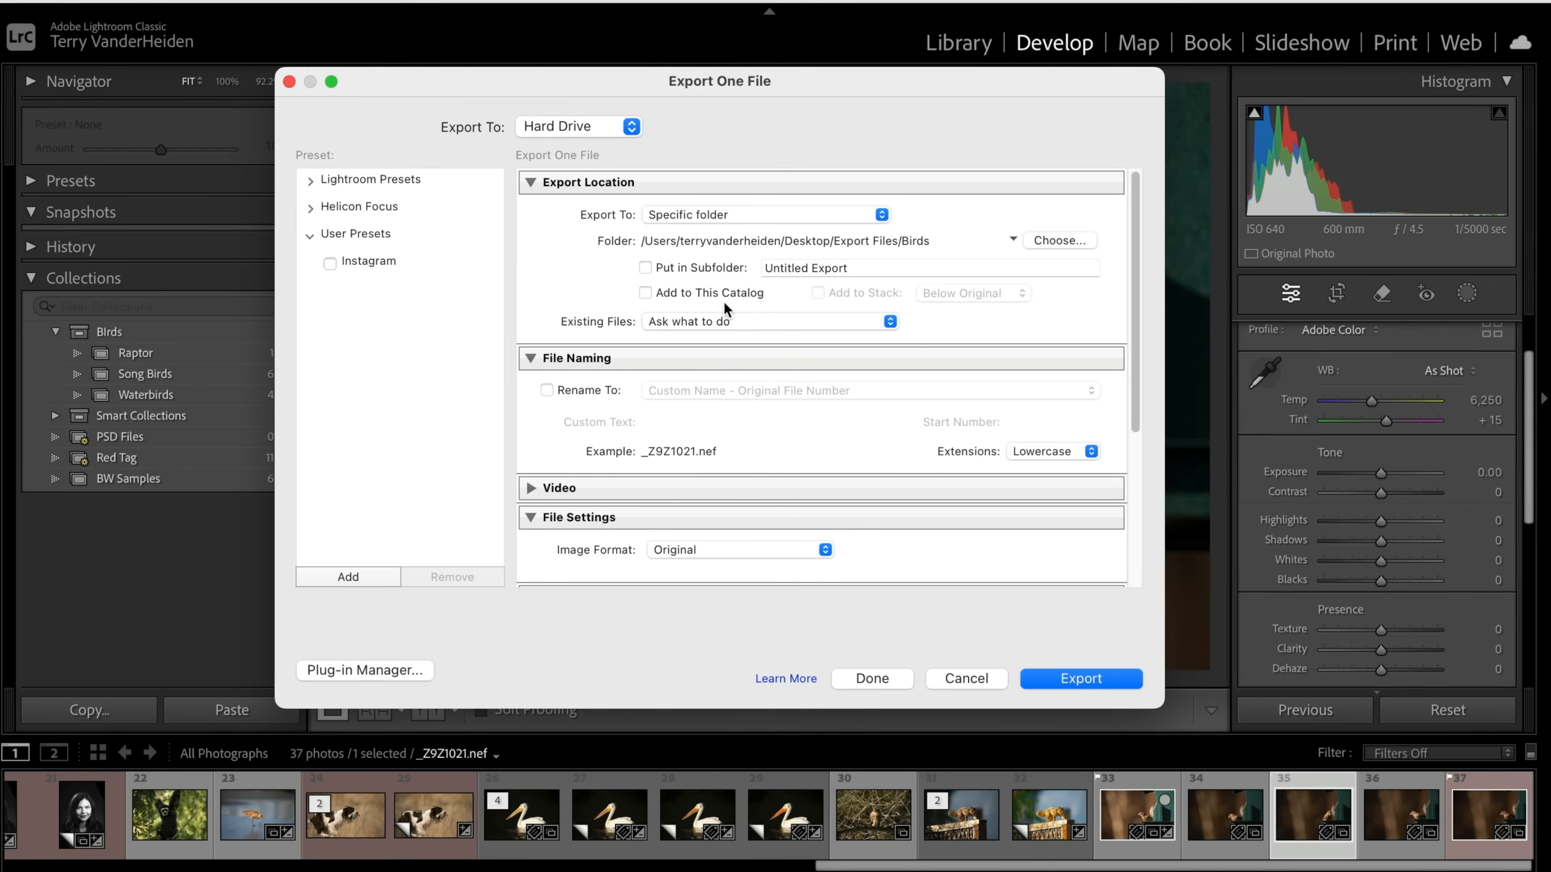
scroll(723, 301, "down", 6)
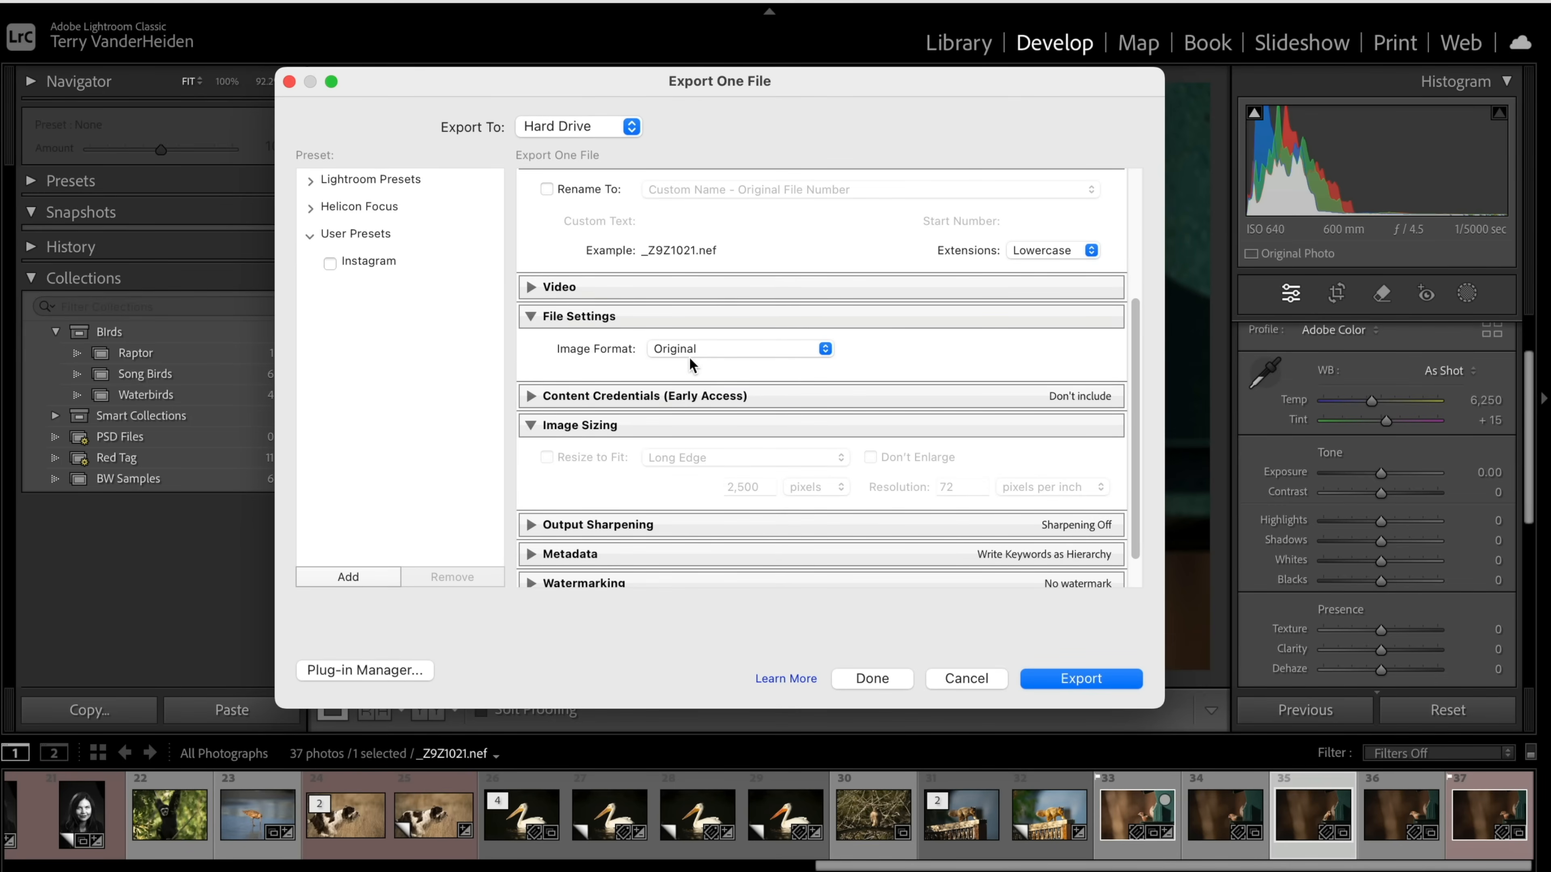
left_click(358, 265)
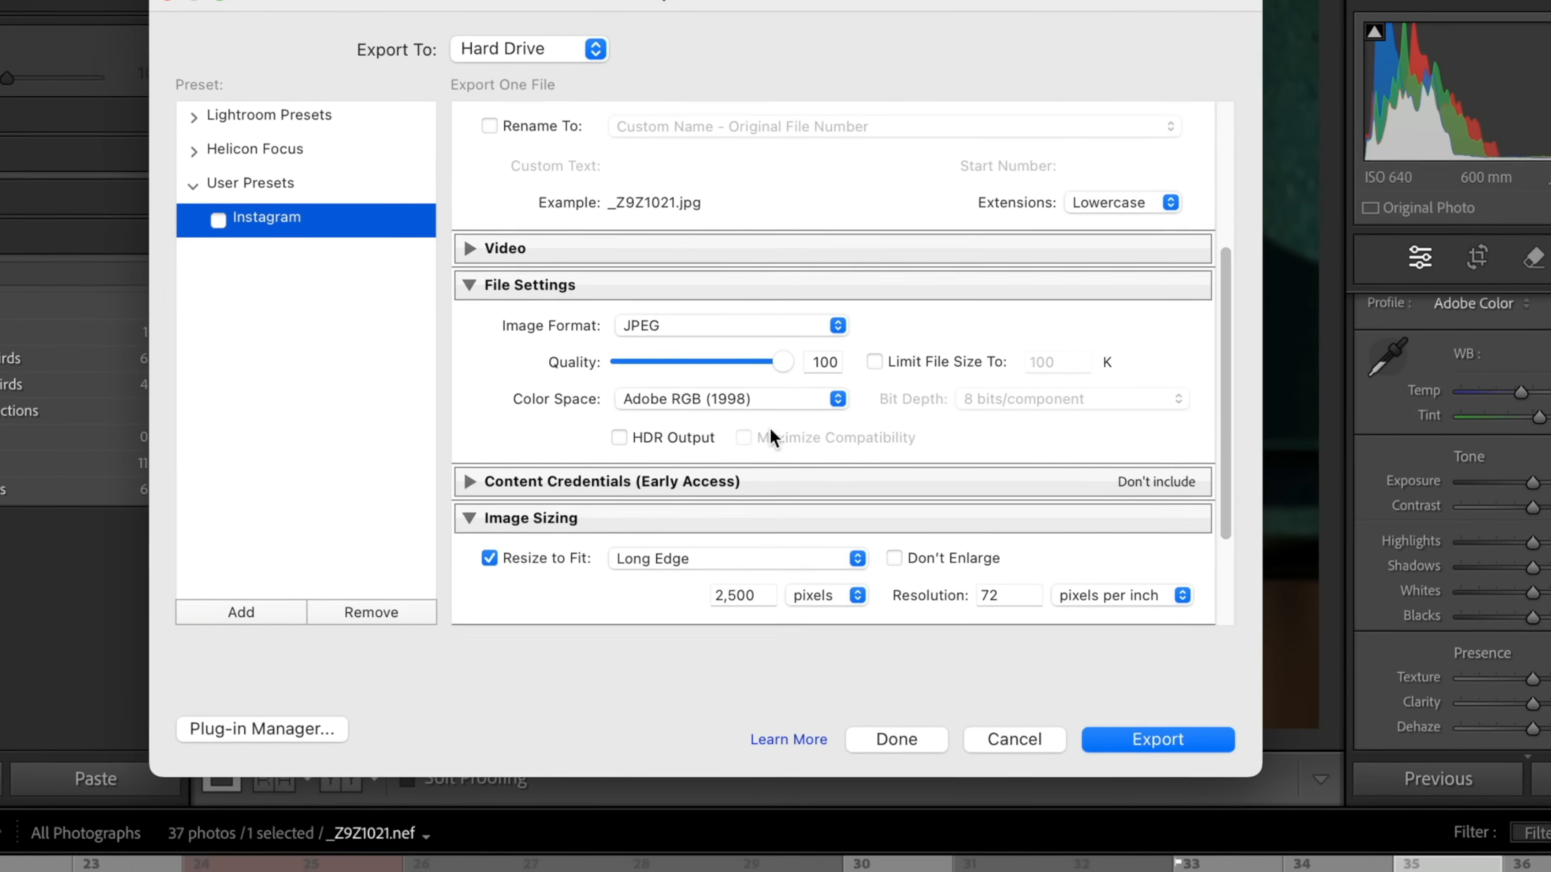
scroll(770, 435, "down", 3)
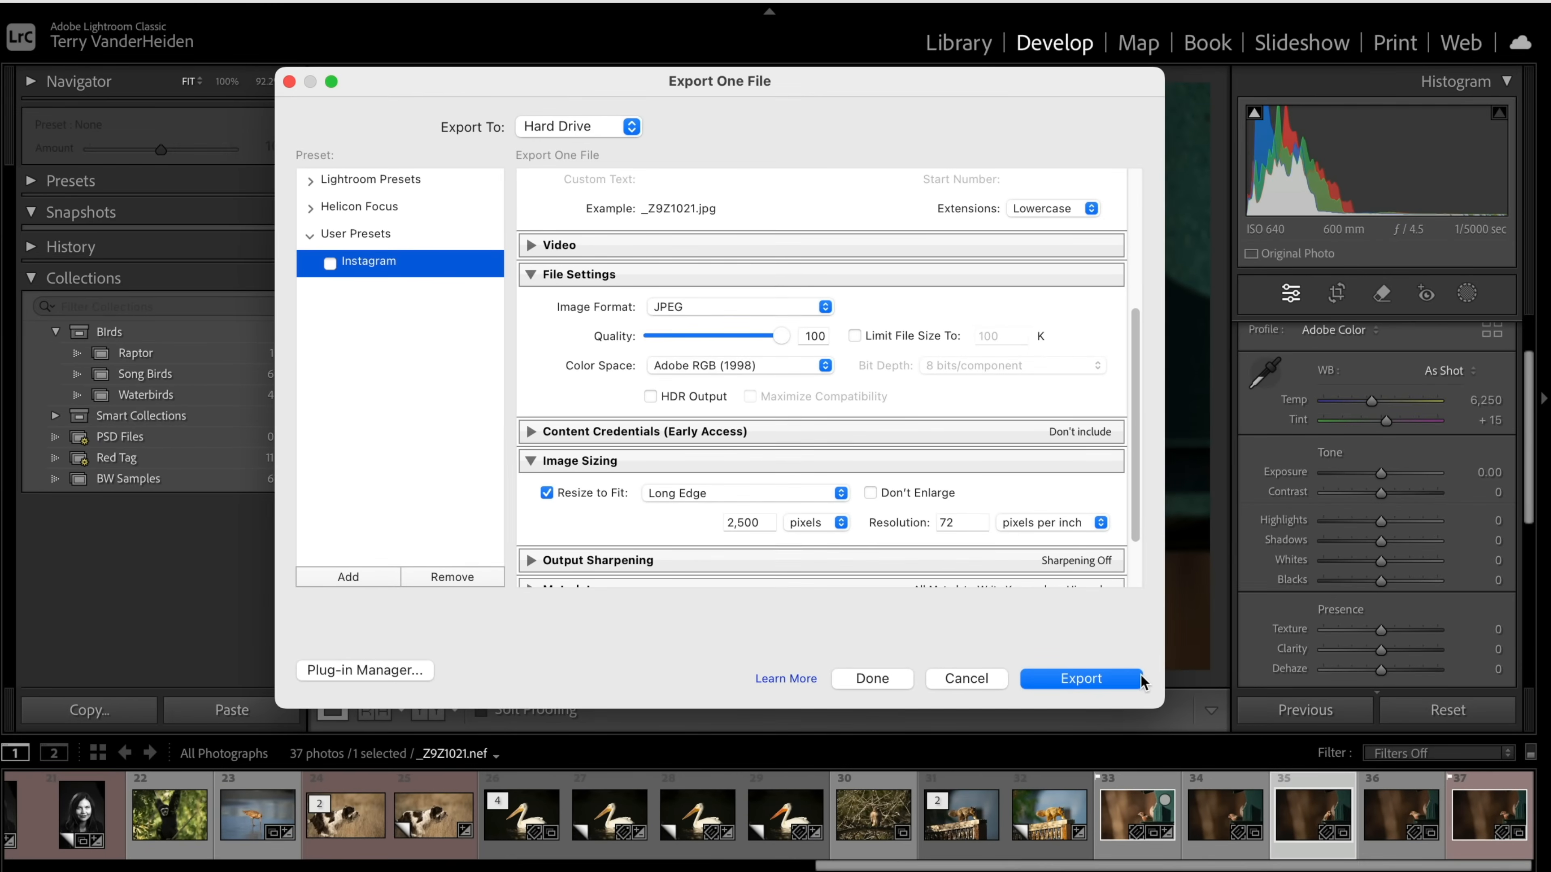
left_click(347, 332)
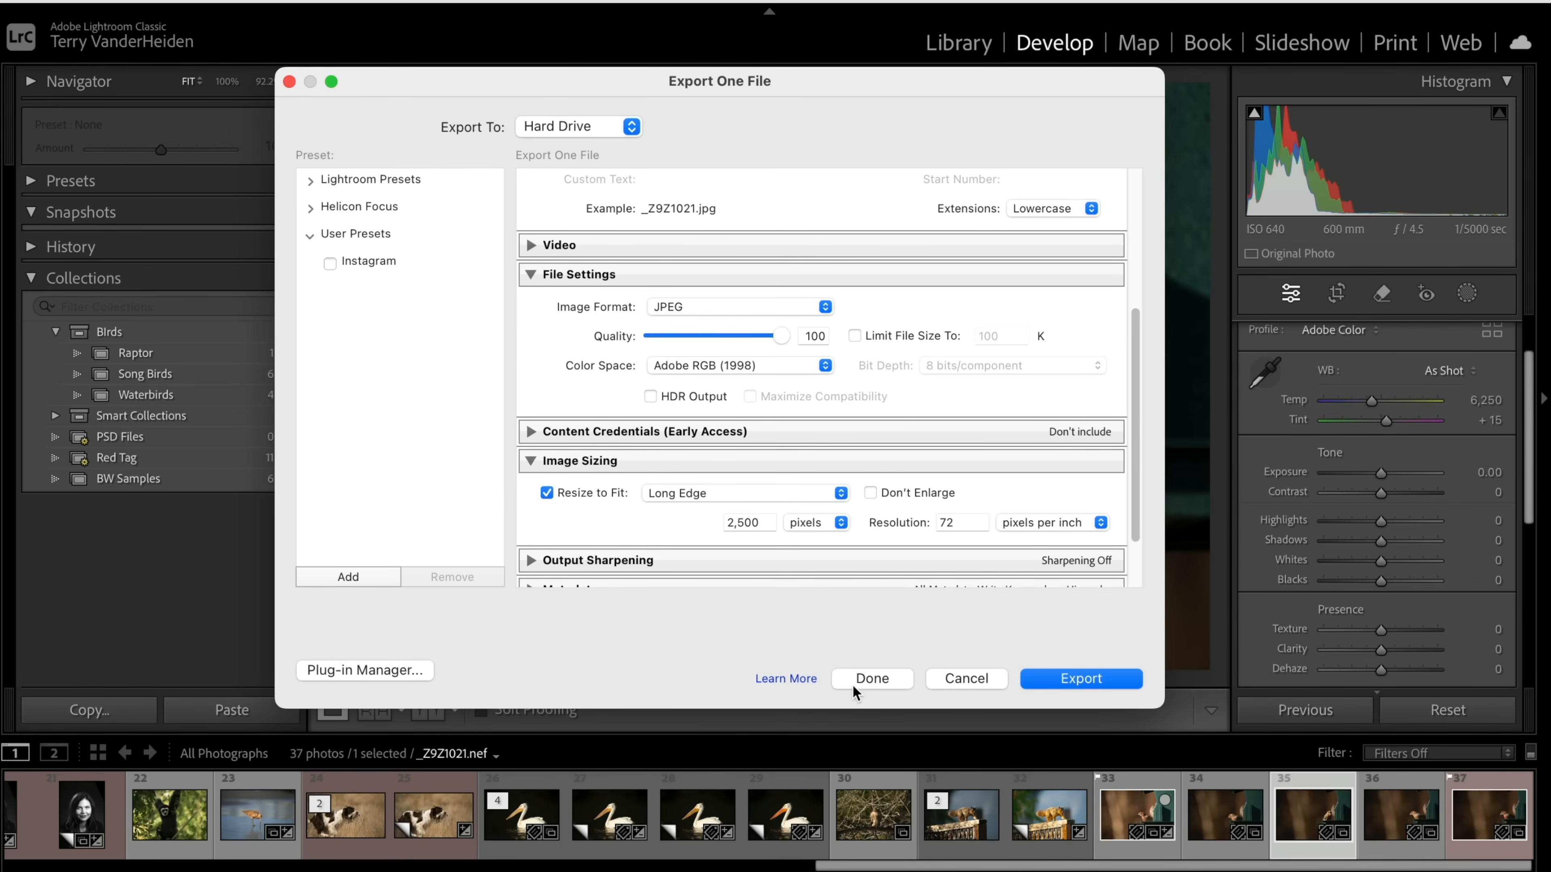
left_click(866, 678)
- Crop _Z9Z1023.nef to the 8.5 x 11 aspect, framing more tightly around the bird with an angle of about -0.65
key("Right")
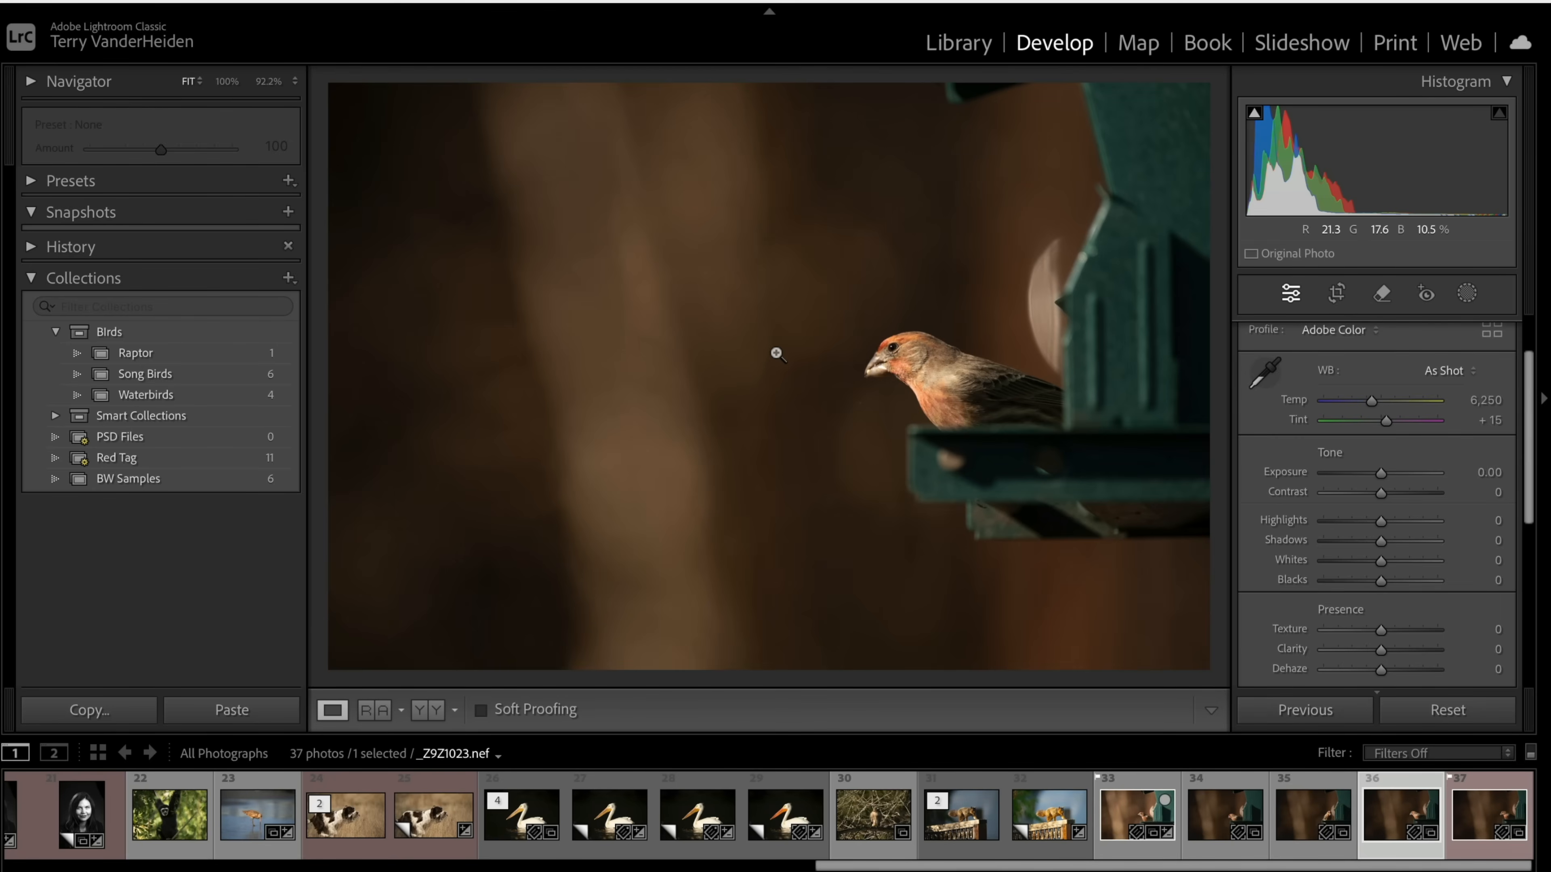
left_click(1337, 293)
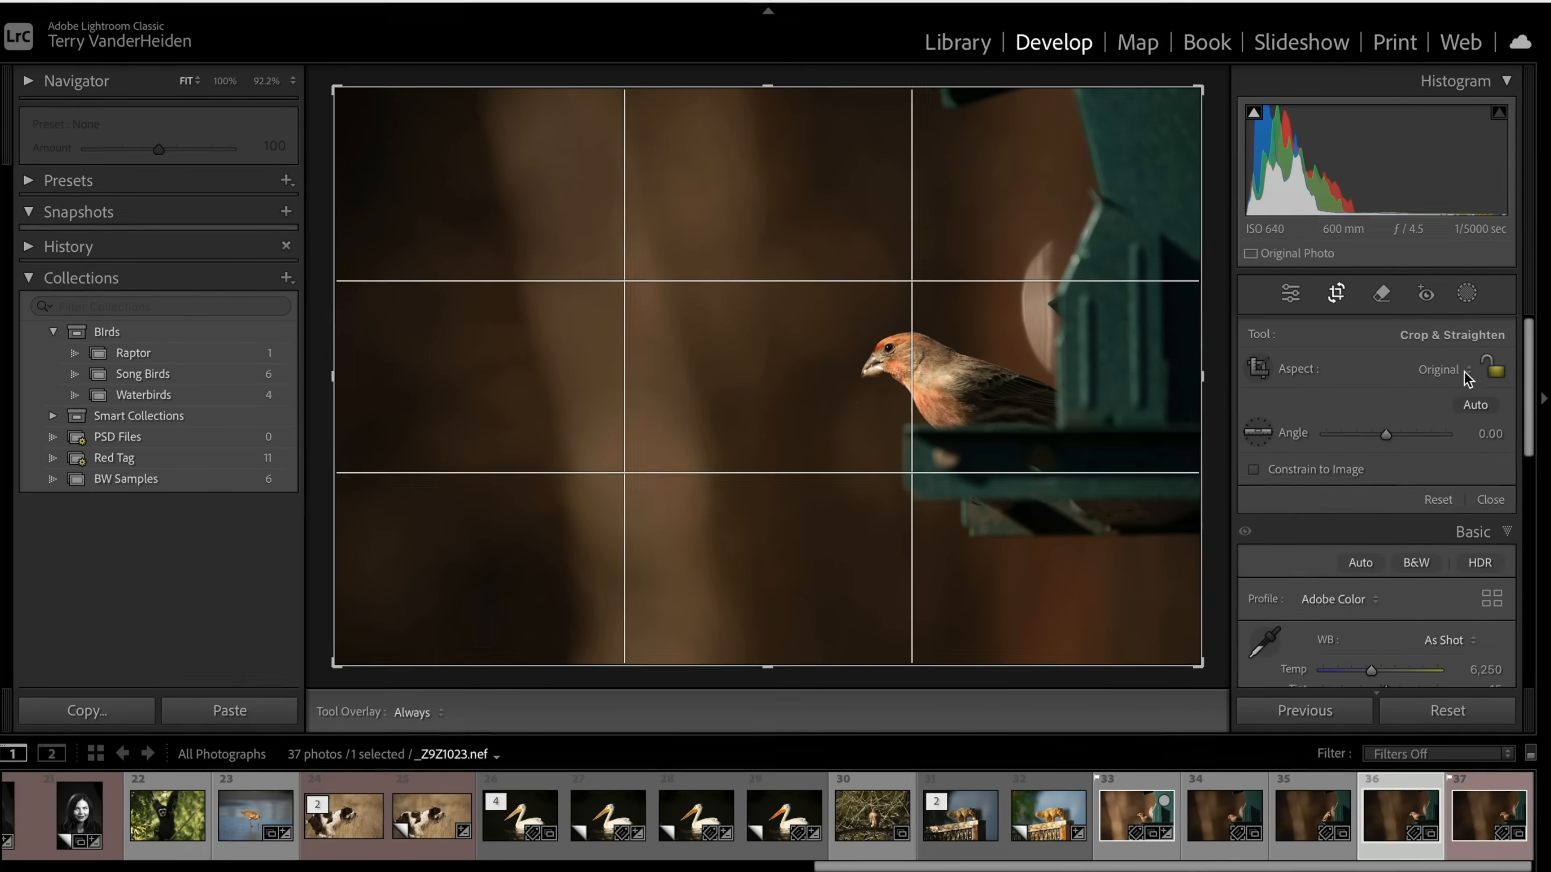
left_click(1464, 370)
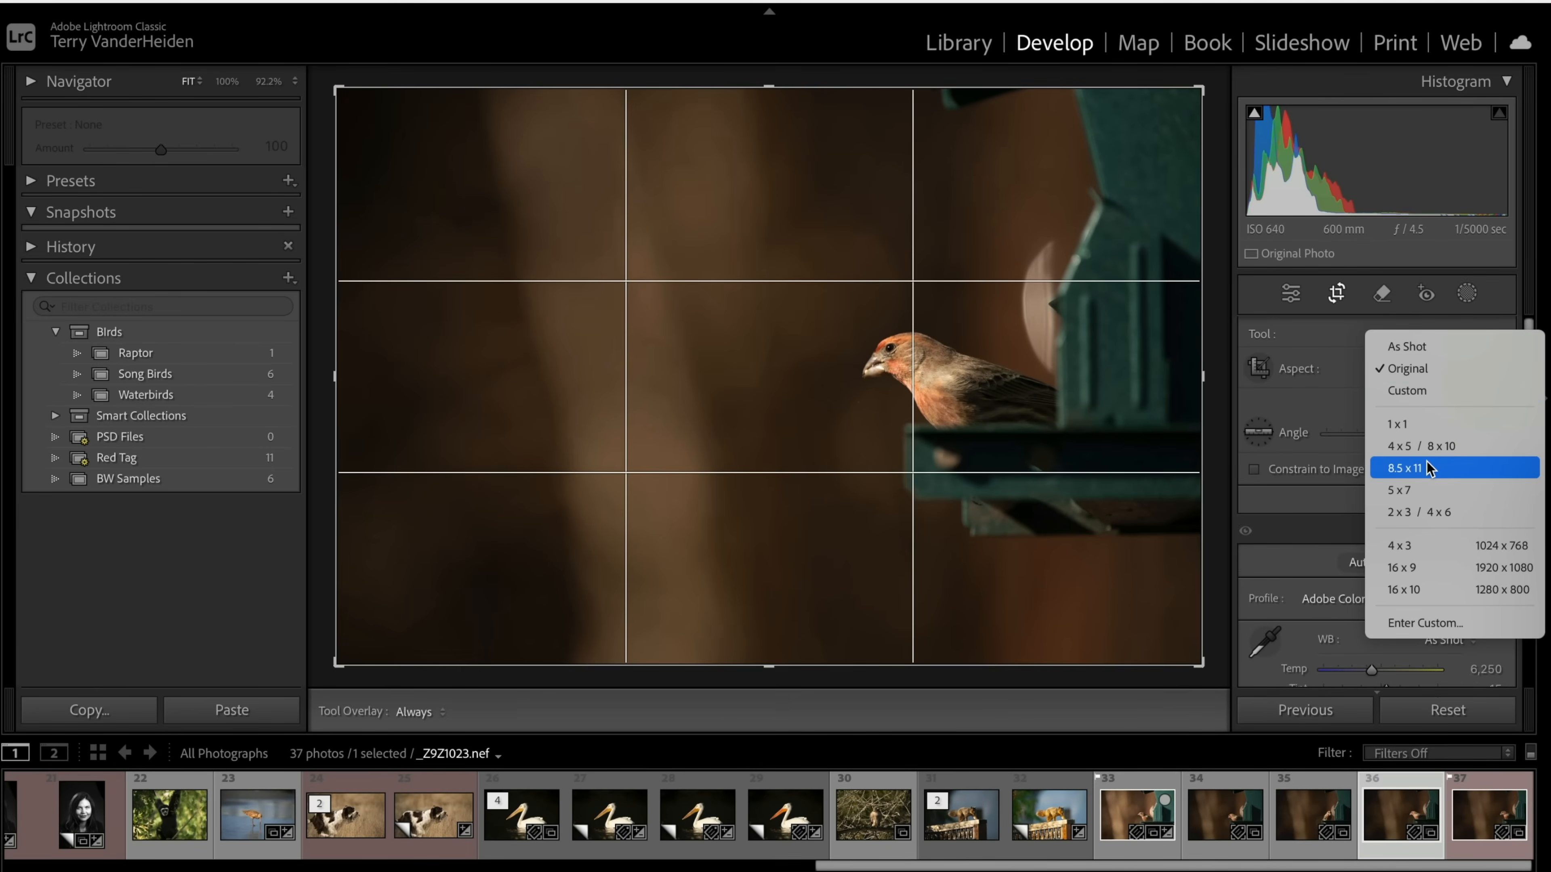
left_click(1417, 468)
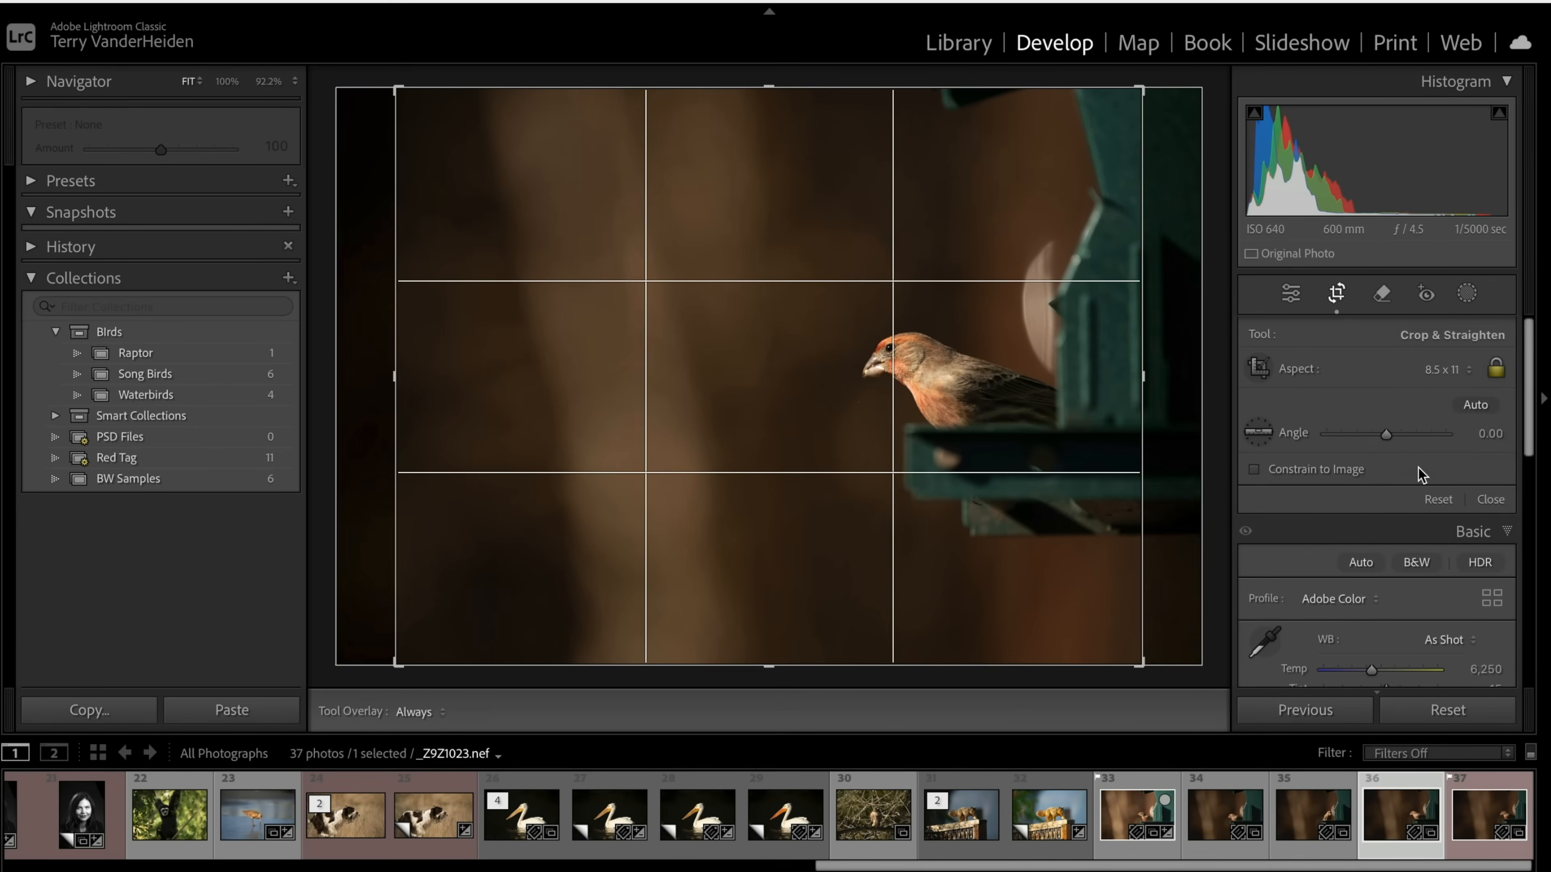
left_click_drag(389, 84, 482, 166)
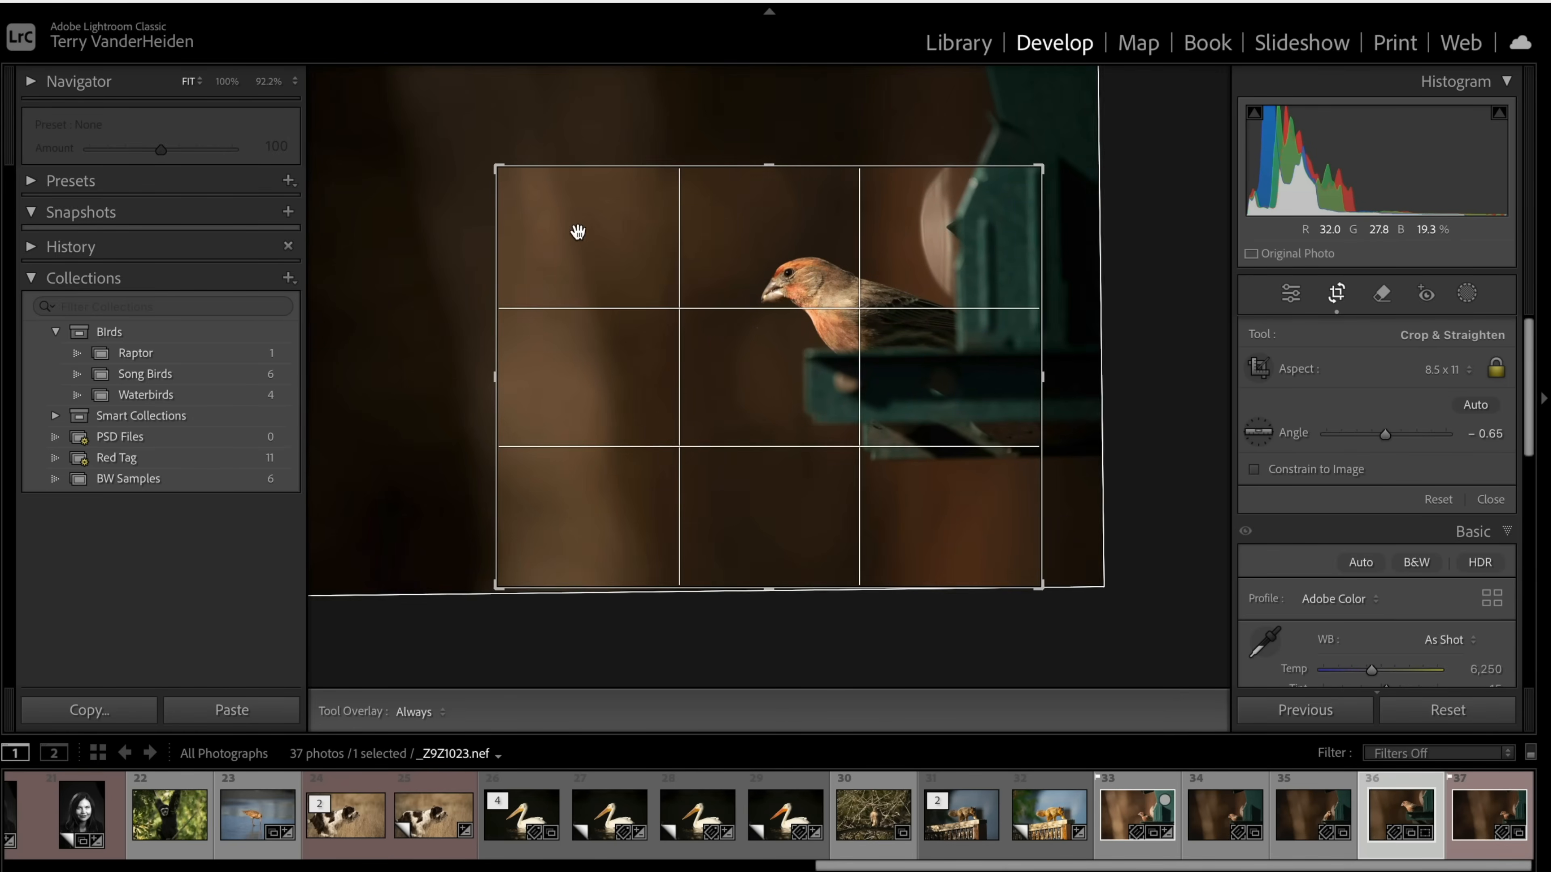
left_click_drag(578, 228, 571, 280)
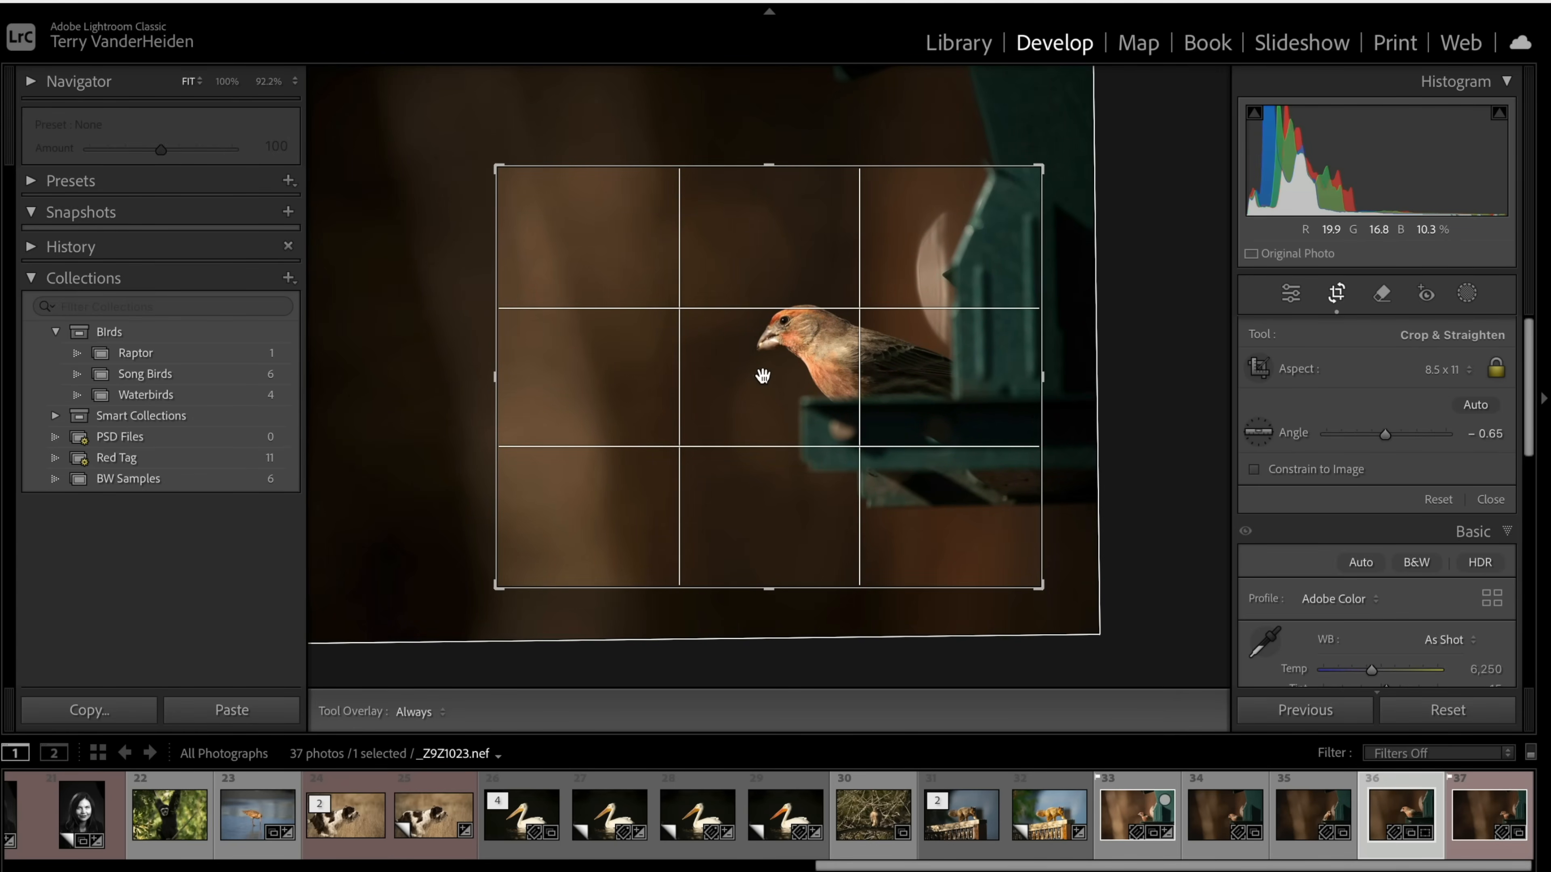
key("Return")
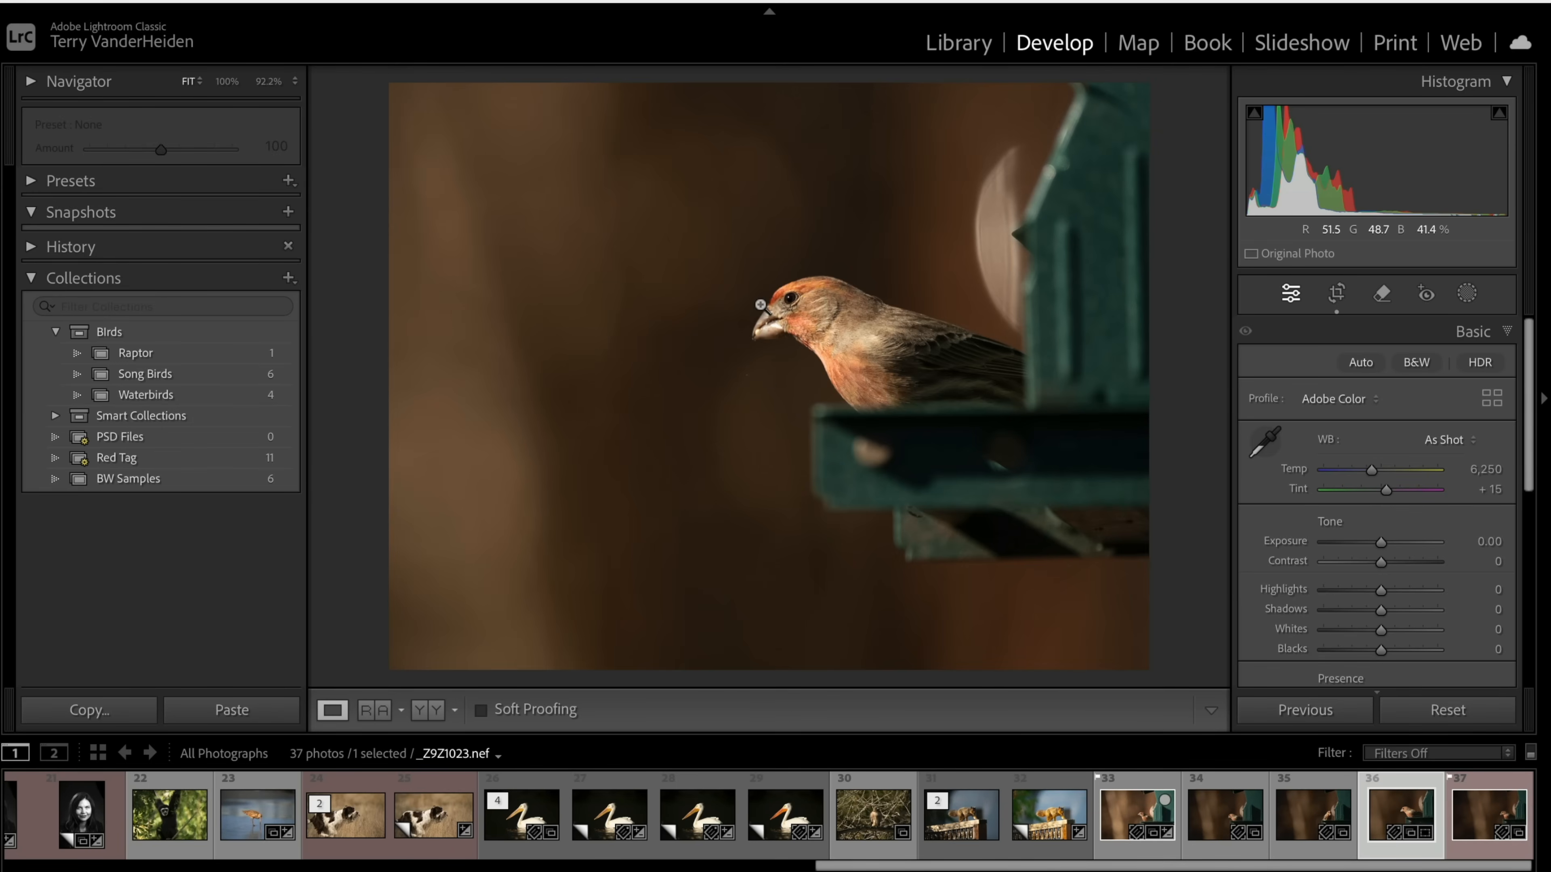
- Open the export settings for the cropped _Z9Z1023.nef, disable resizing, and set the resolution to 300 pixels per inch
right_click(762, 308)
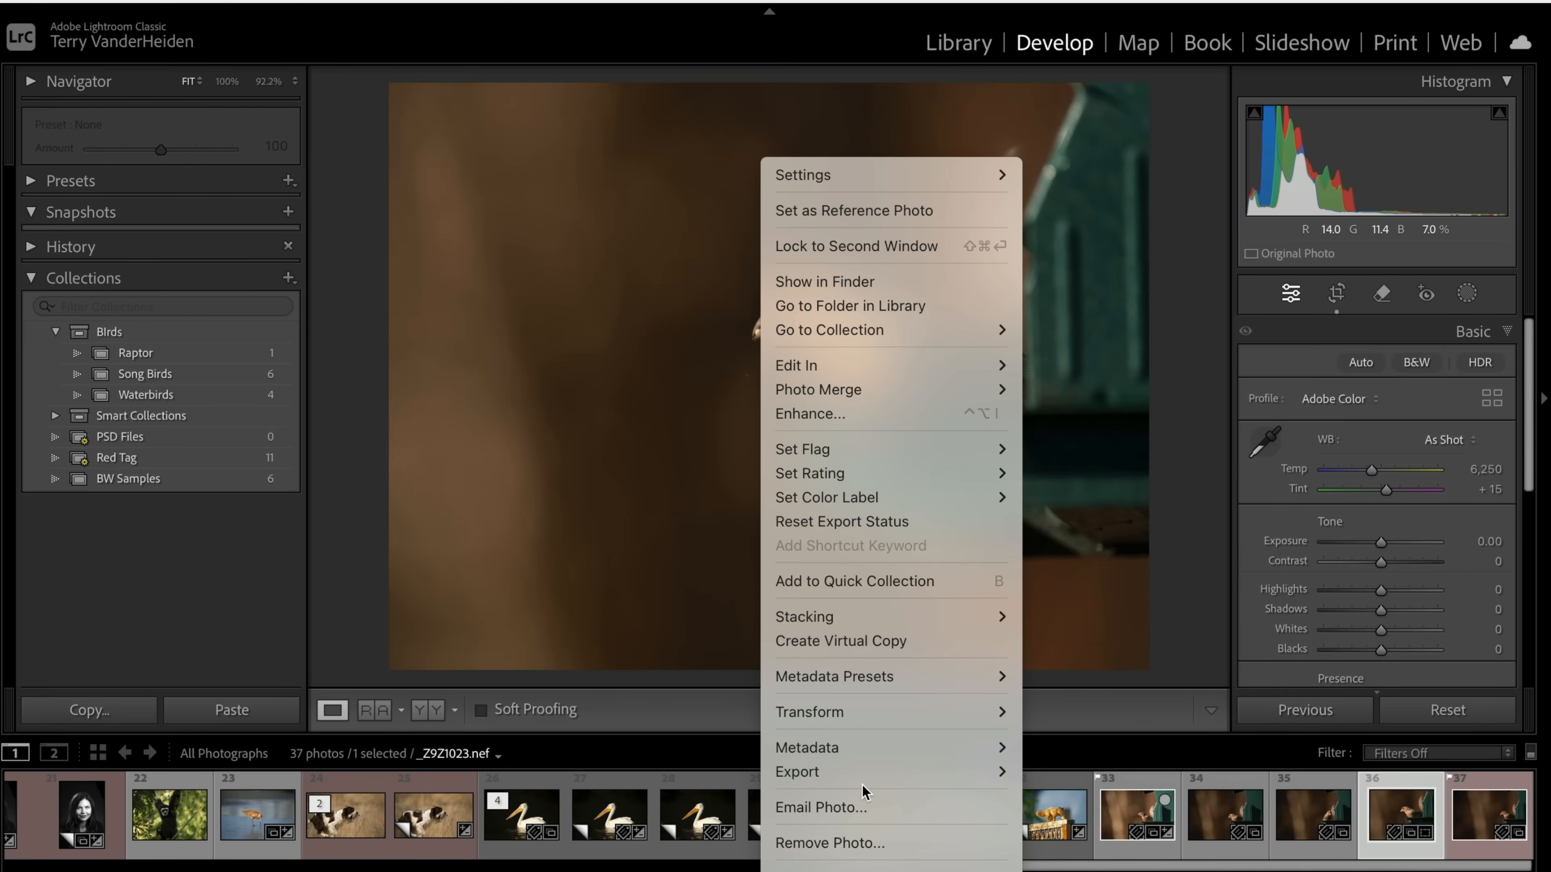
mouse_move(861, 784)
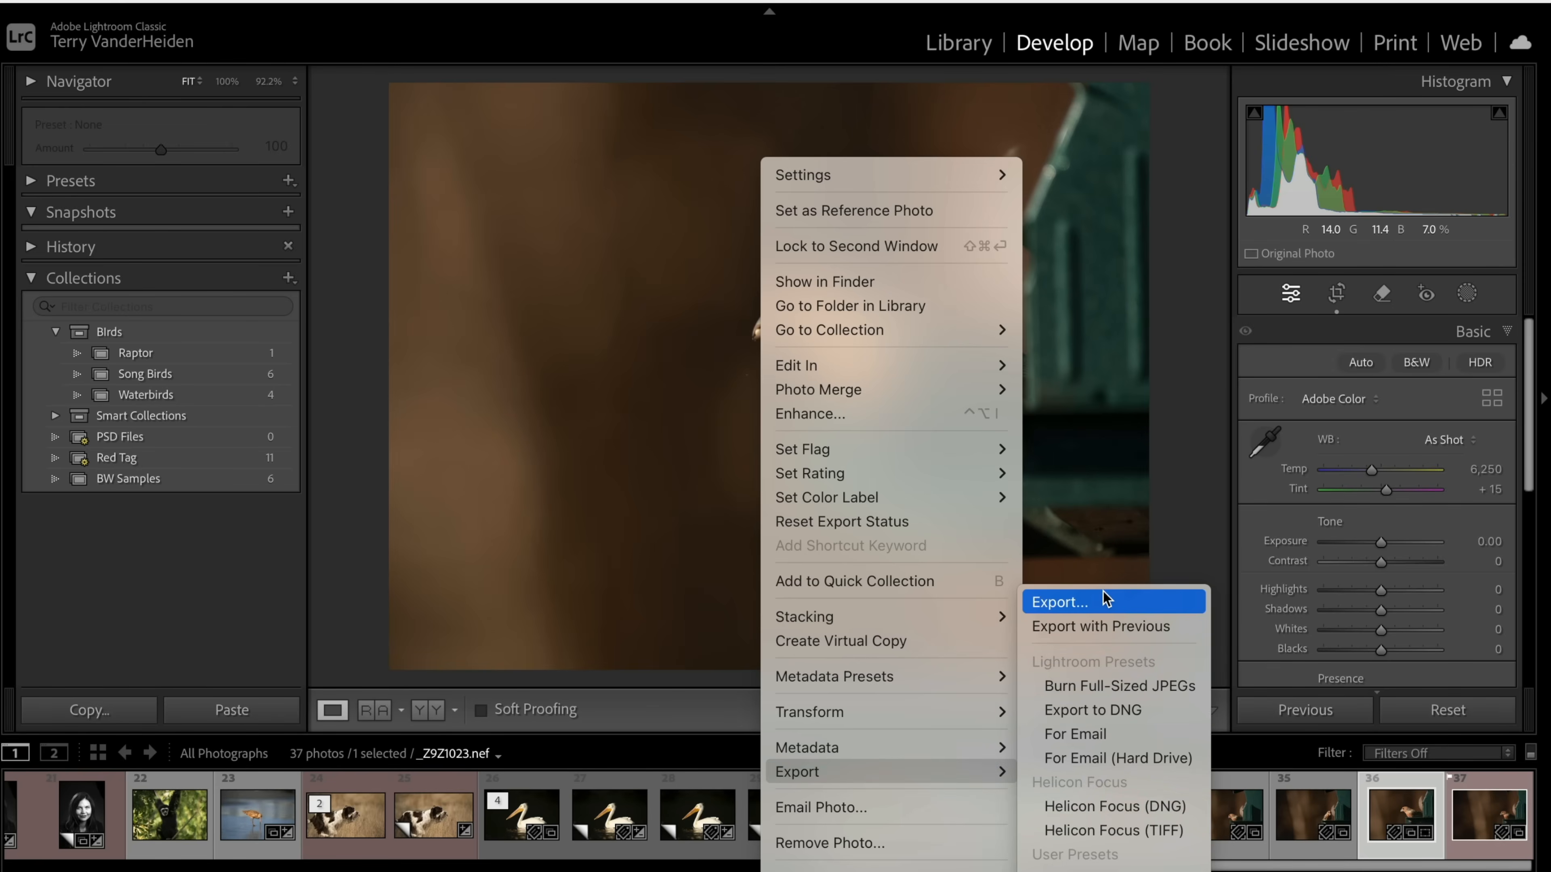
left_click(1104, 598)
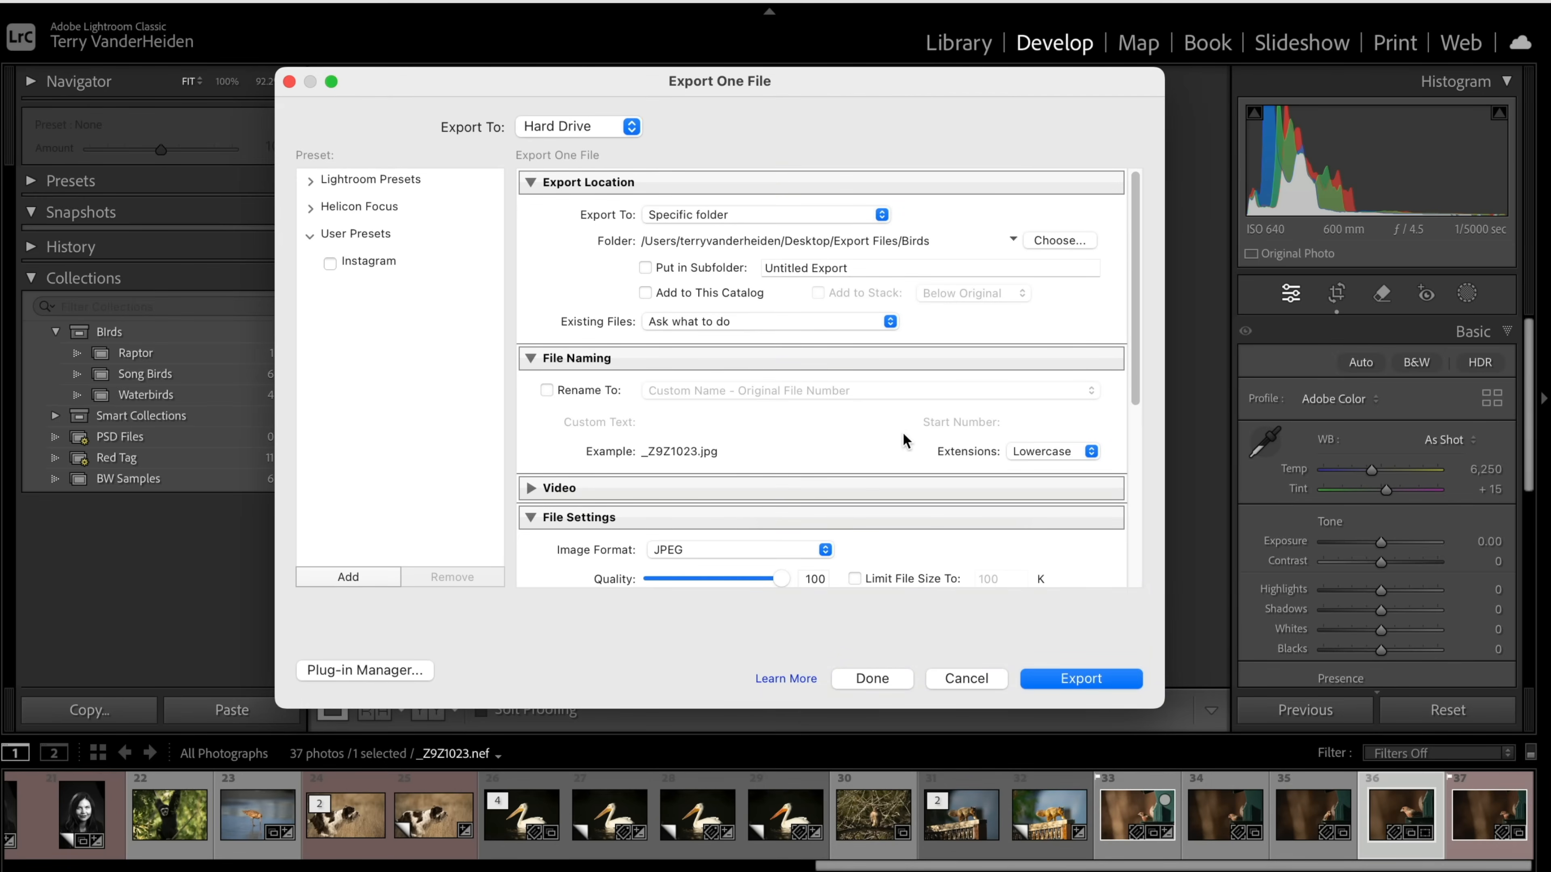
scroll(867, 408, "down", 5)
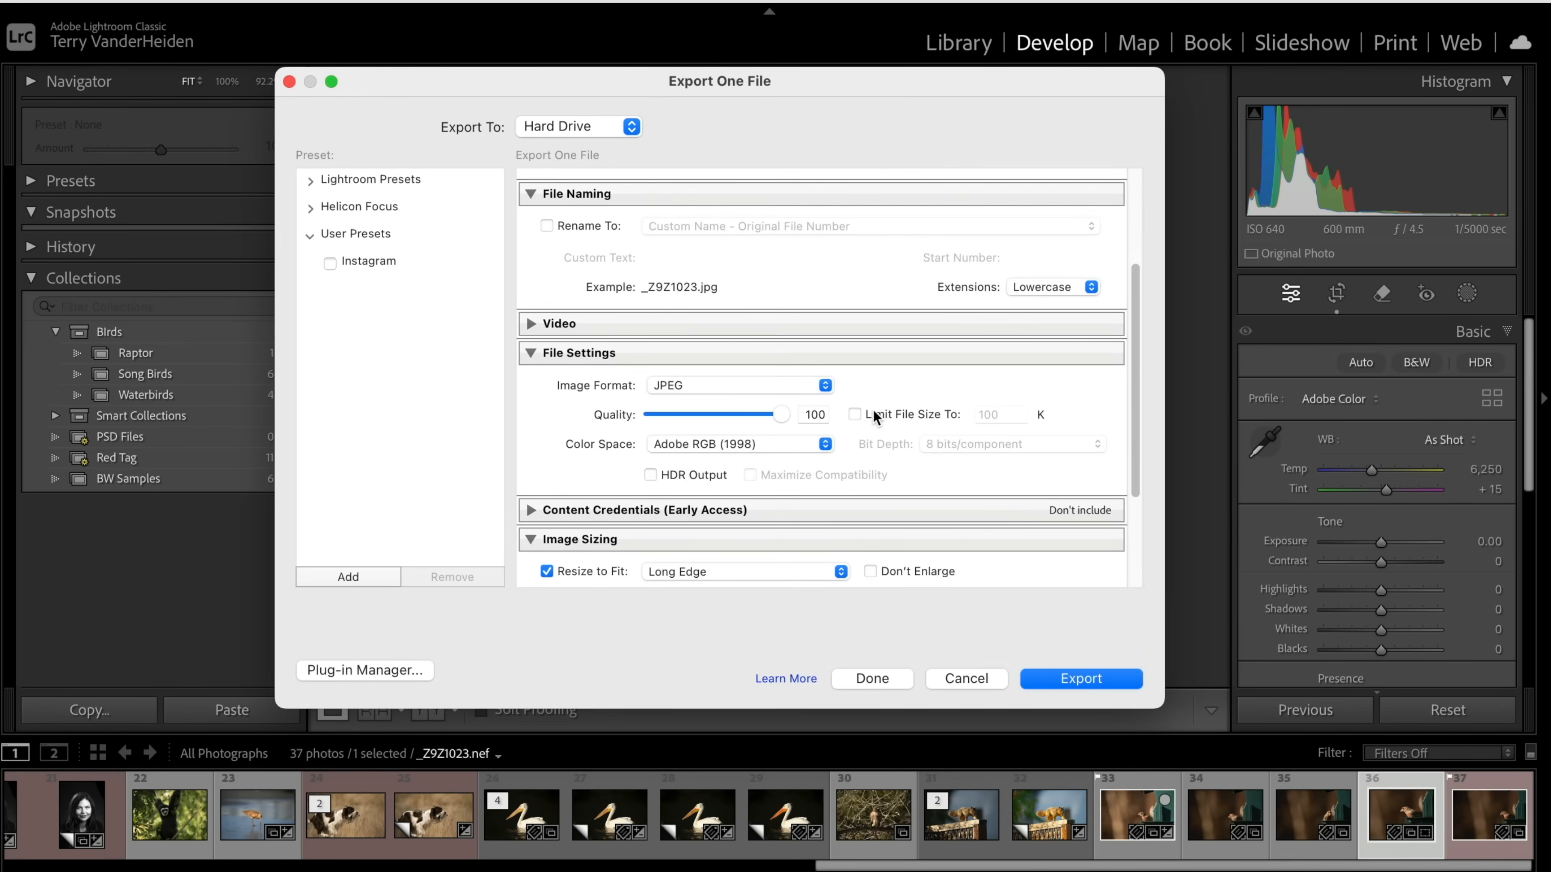
scroll(712, 485, "down", 3)
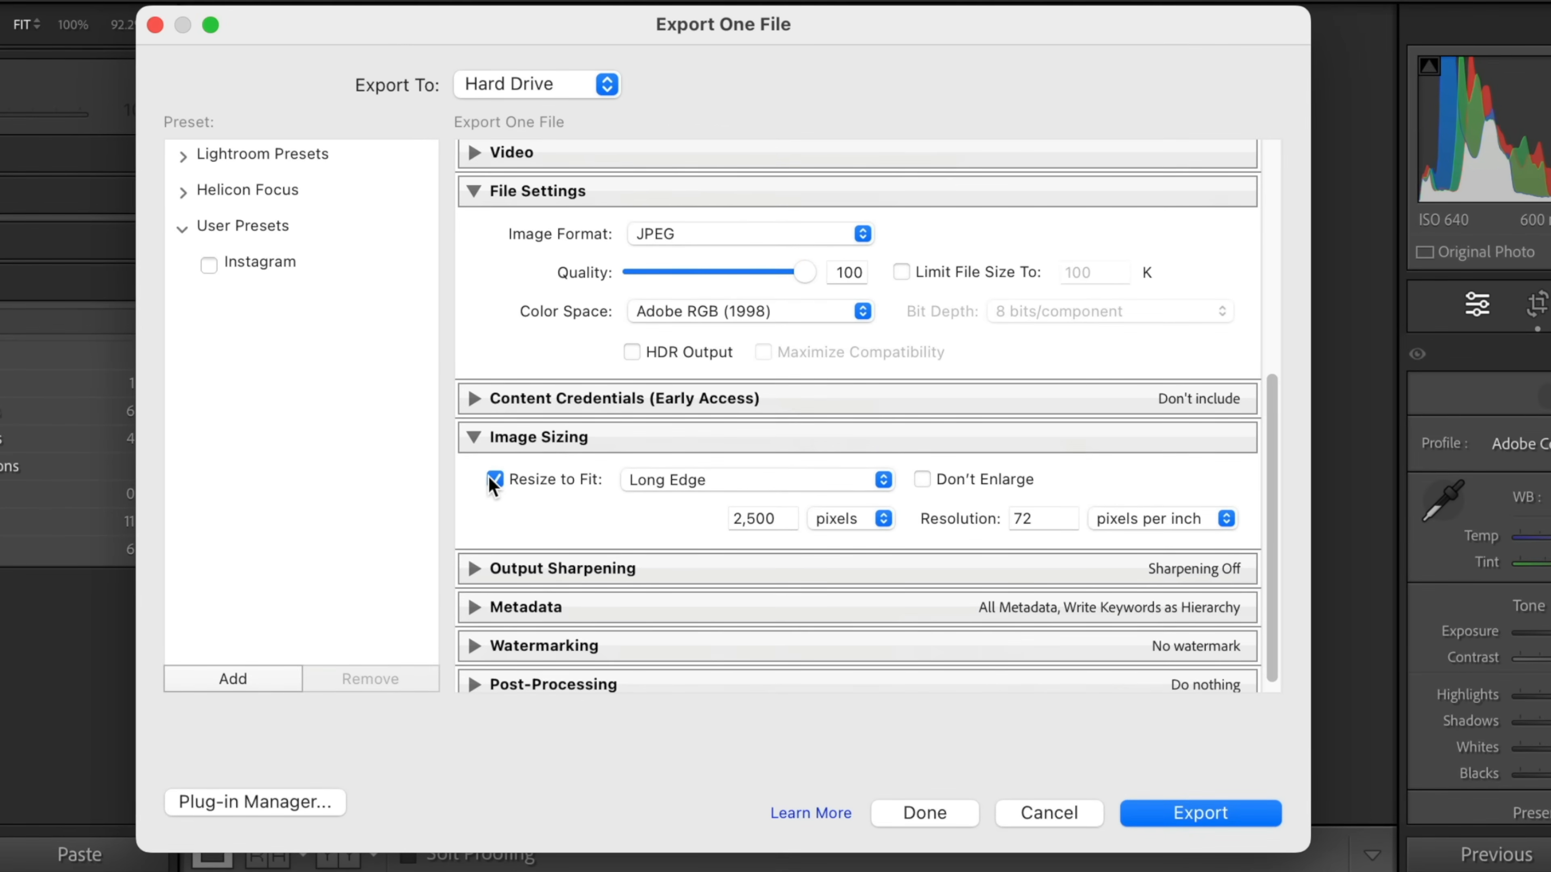
left_click(493, 480)
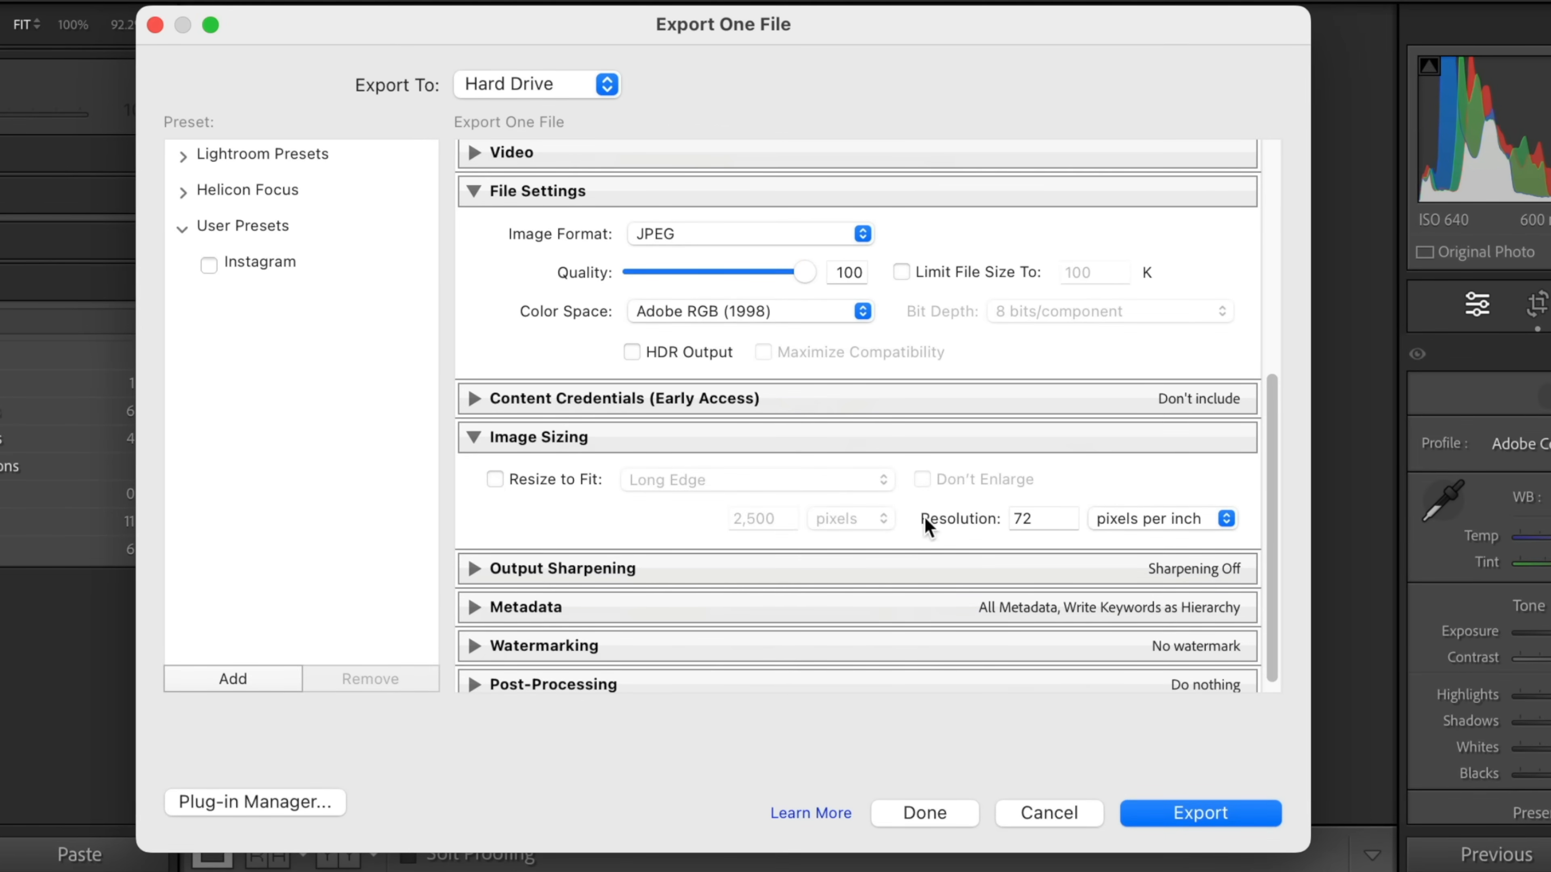
left_click(1051, 519)
left_click_drag(1051, 519, 982, 515)
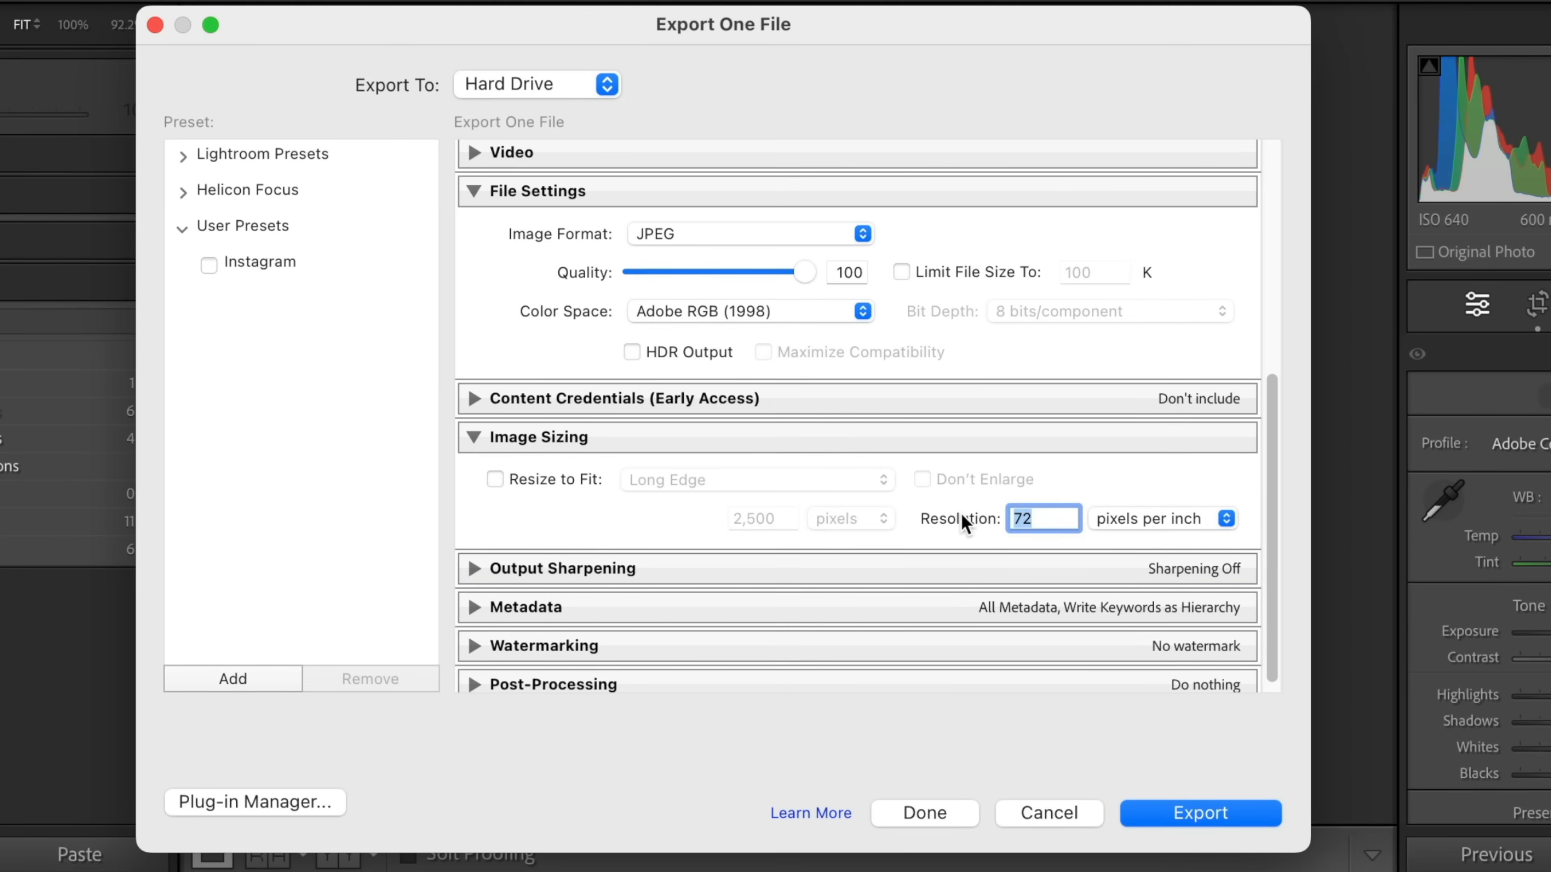
type("300")
scroll(665, 342, "up", 3)
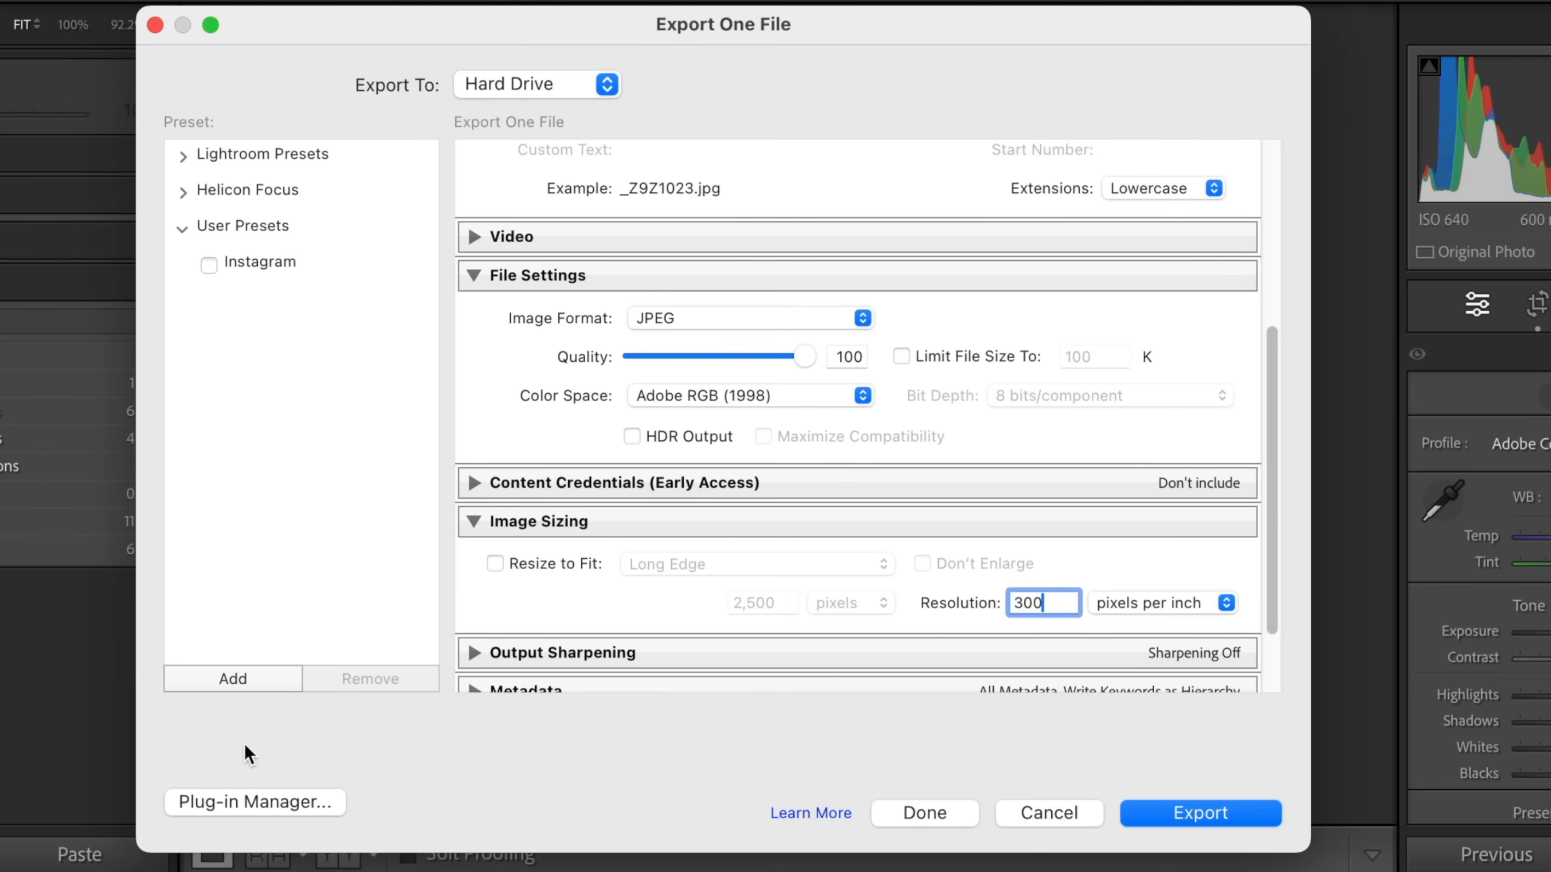
- Save the export settings as a user preset named To Print and export the photo
left_click(232, 680)
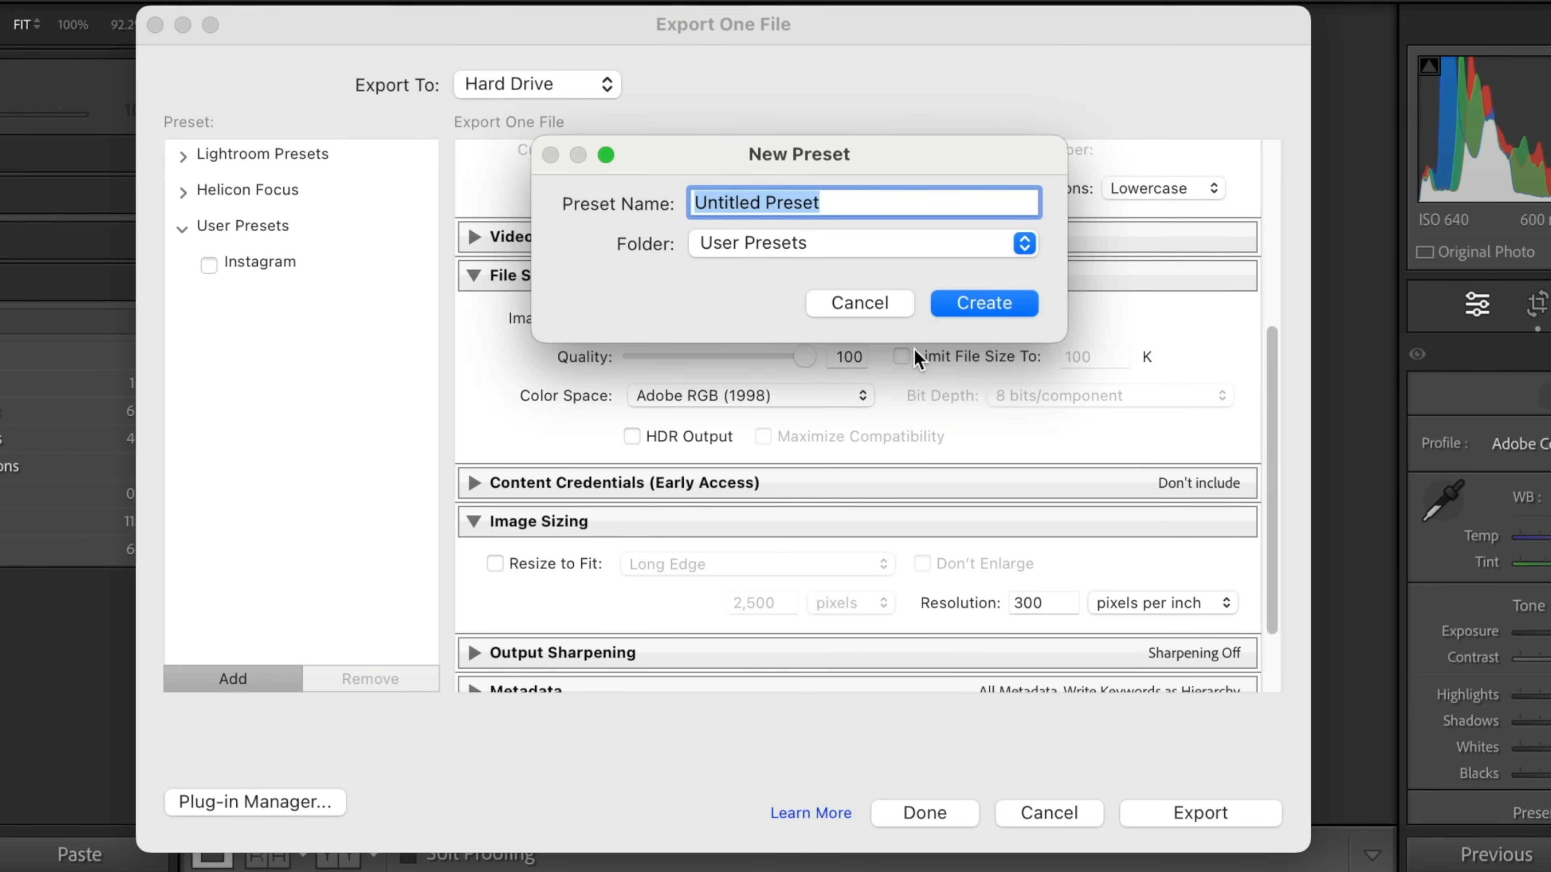
type("To Print")
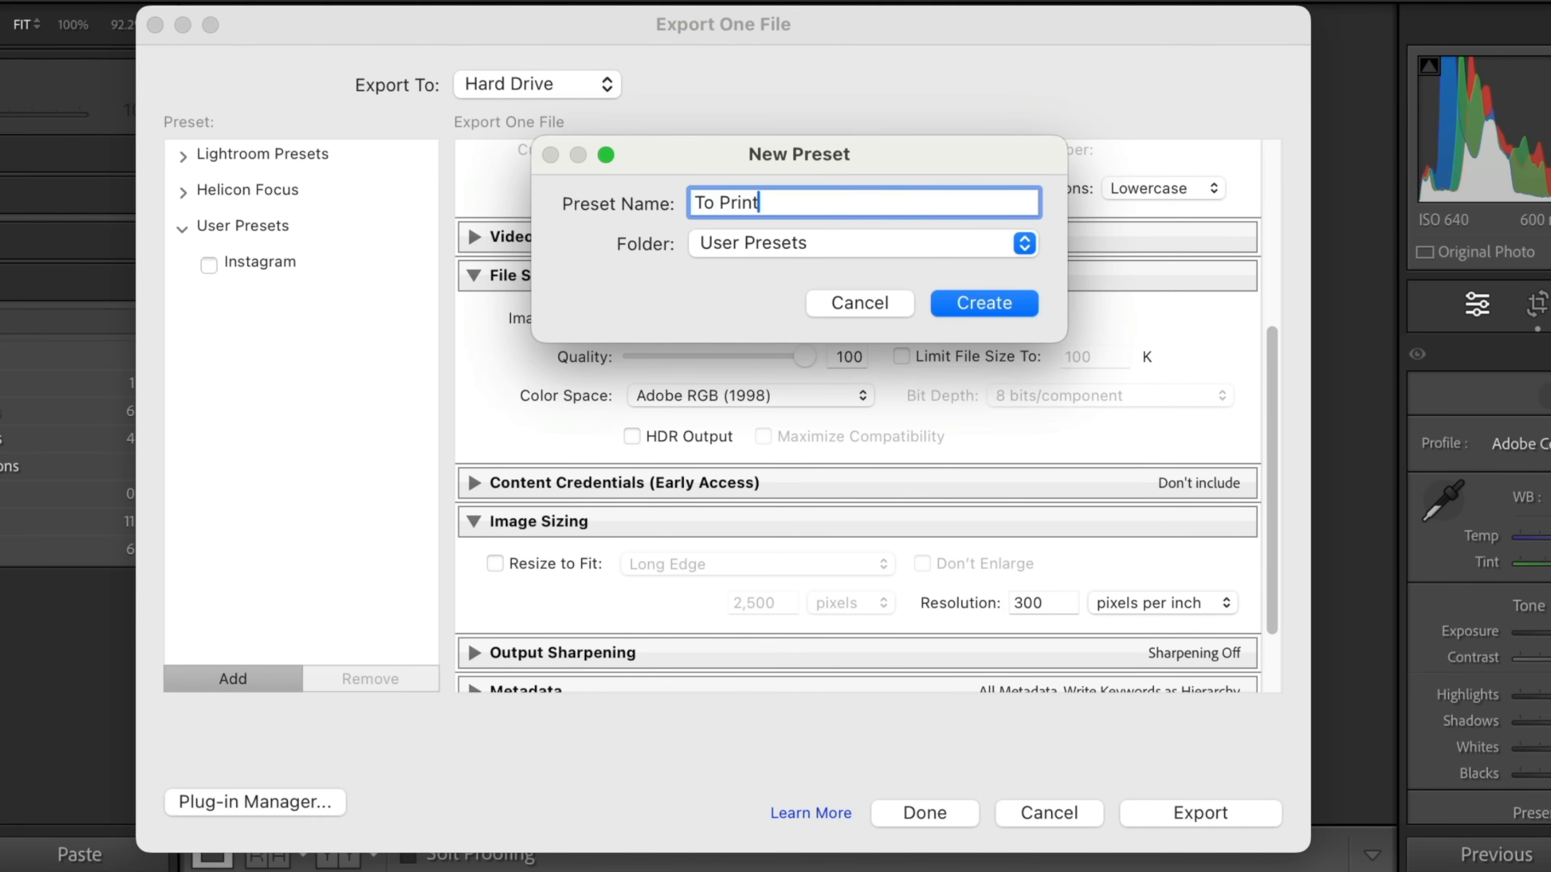
left_click(1000, 310)
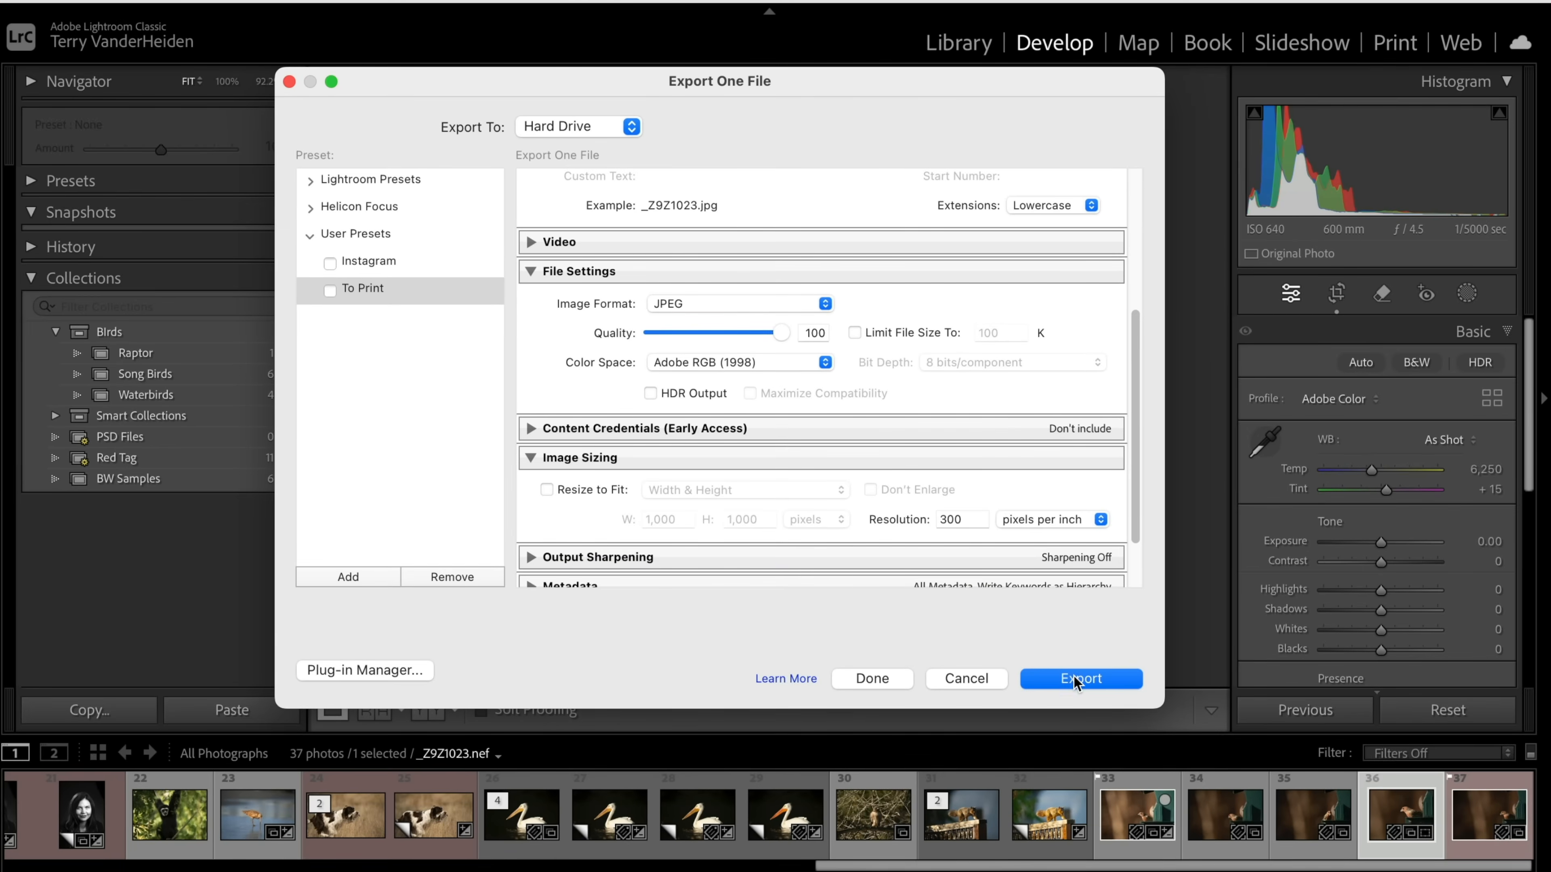
left_click(1076, 678)
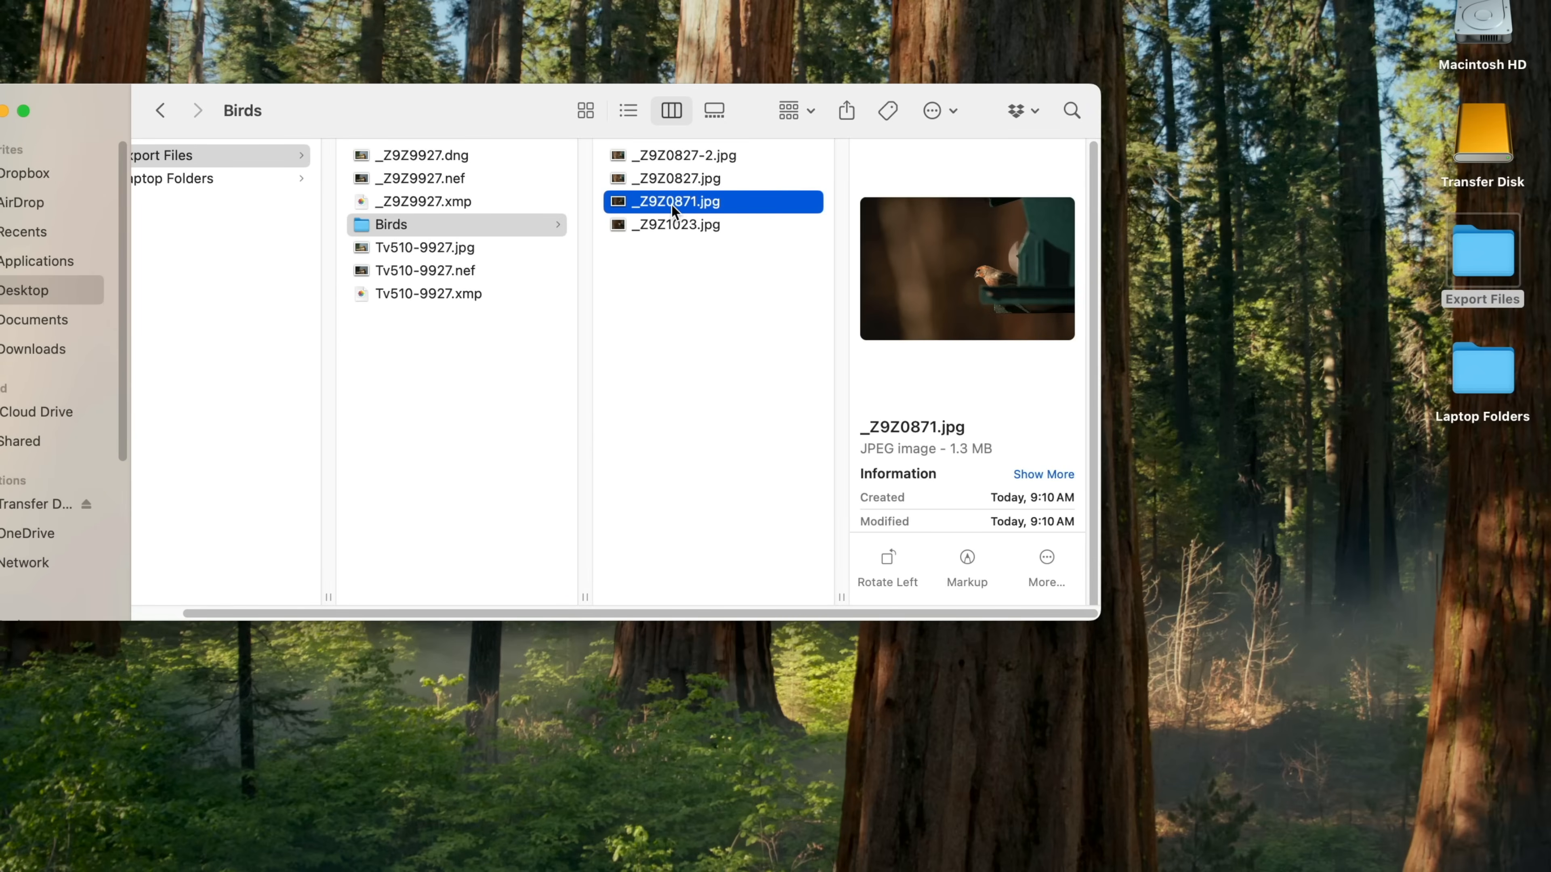
- Compare the exported _Z9Z1023.jpg with _Z9Z0871.jpg in the Finder's Birds folder and close the window
left_click(654, 226)
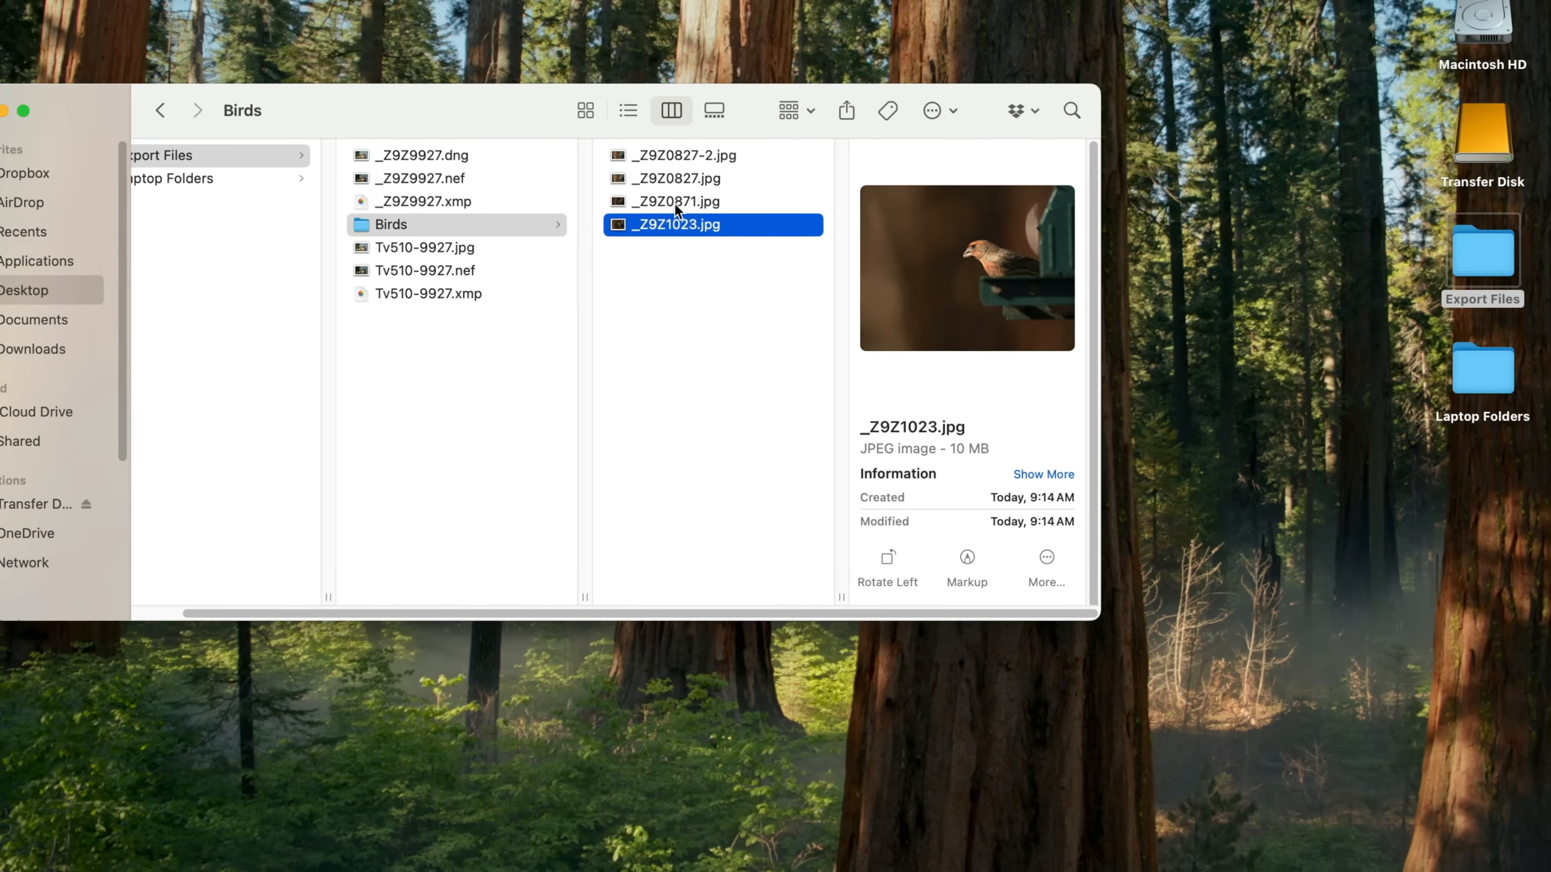
left_click(675, 203)
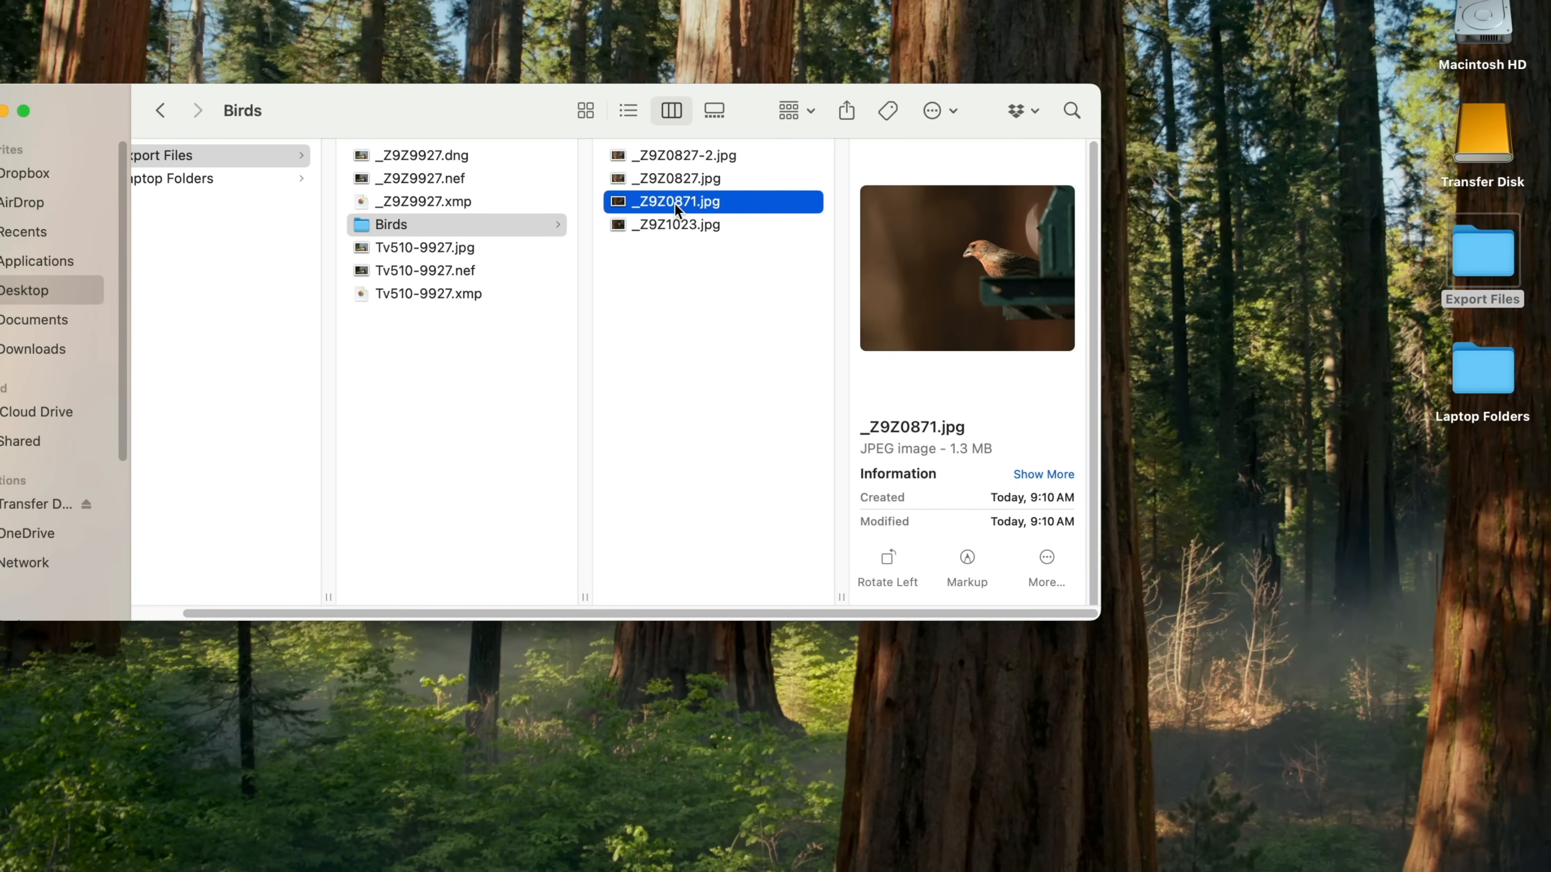
left_click(654, 226)
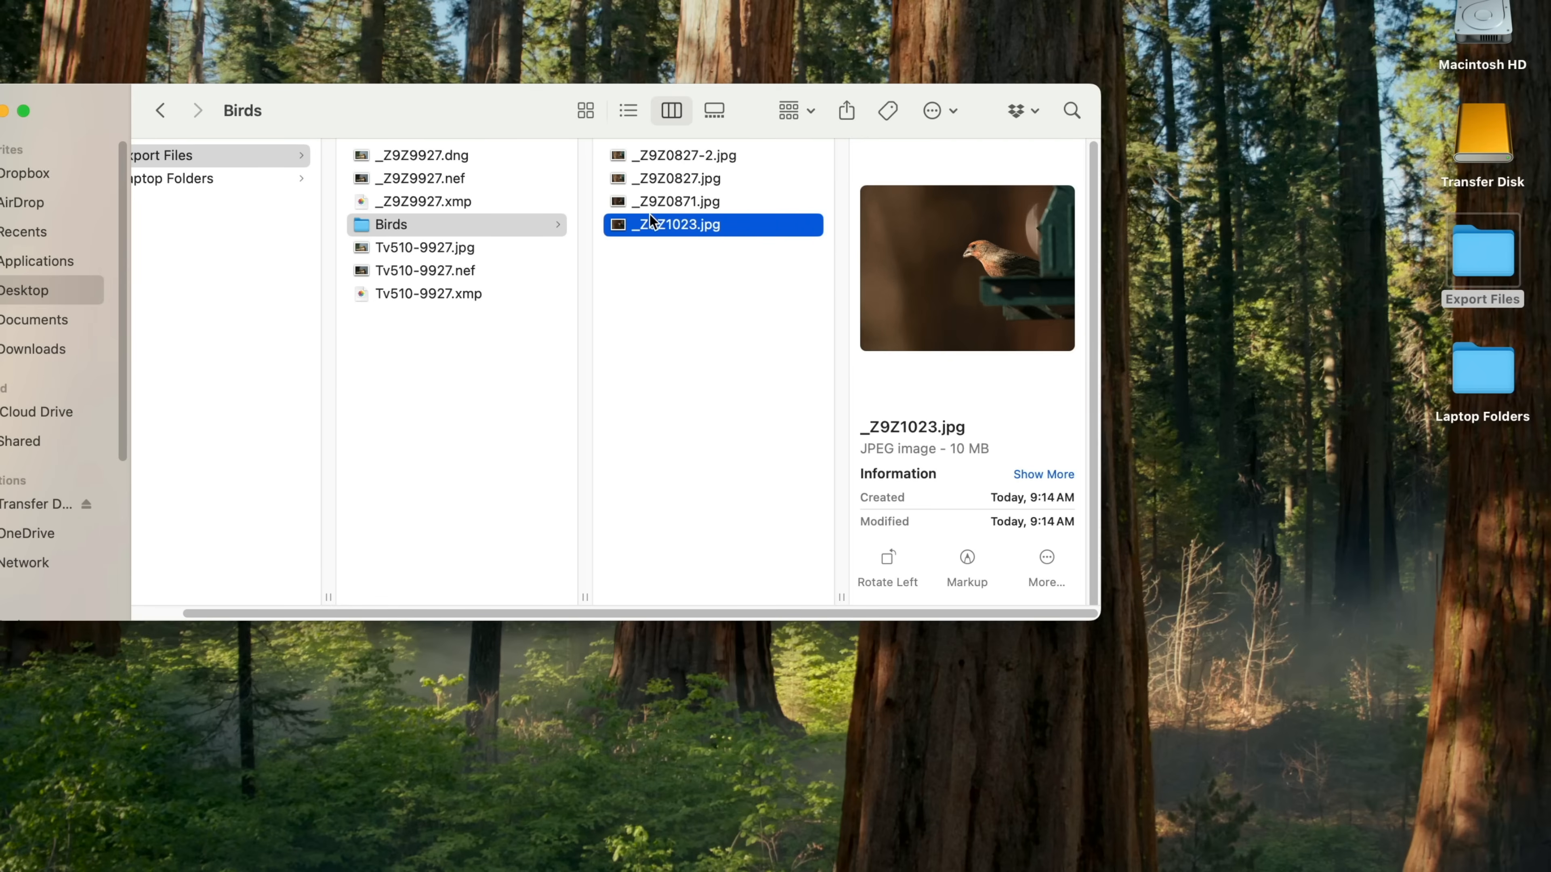
left_click_drag(417, 113, 598, 107)
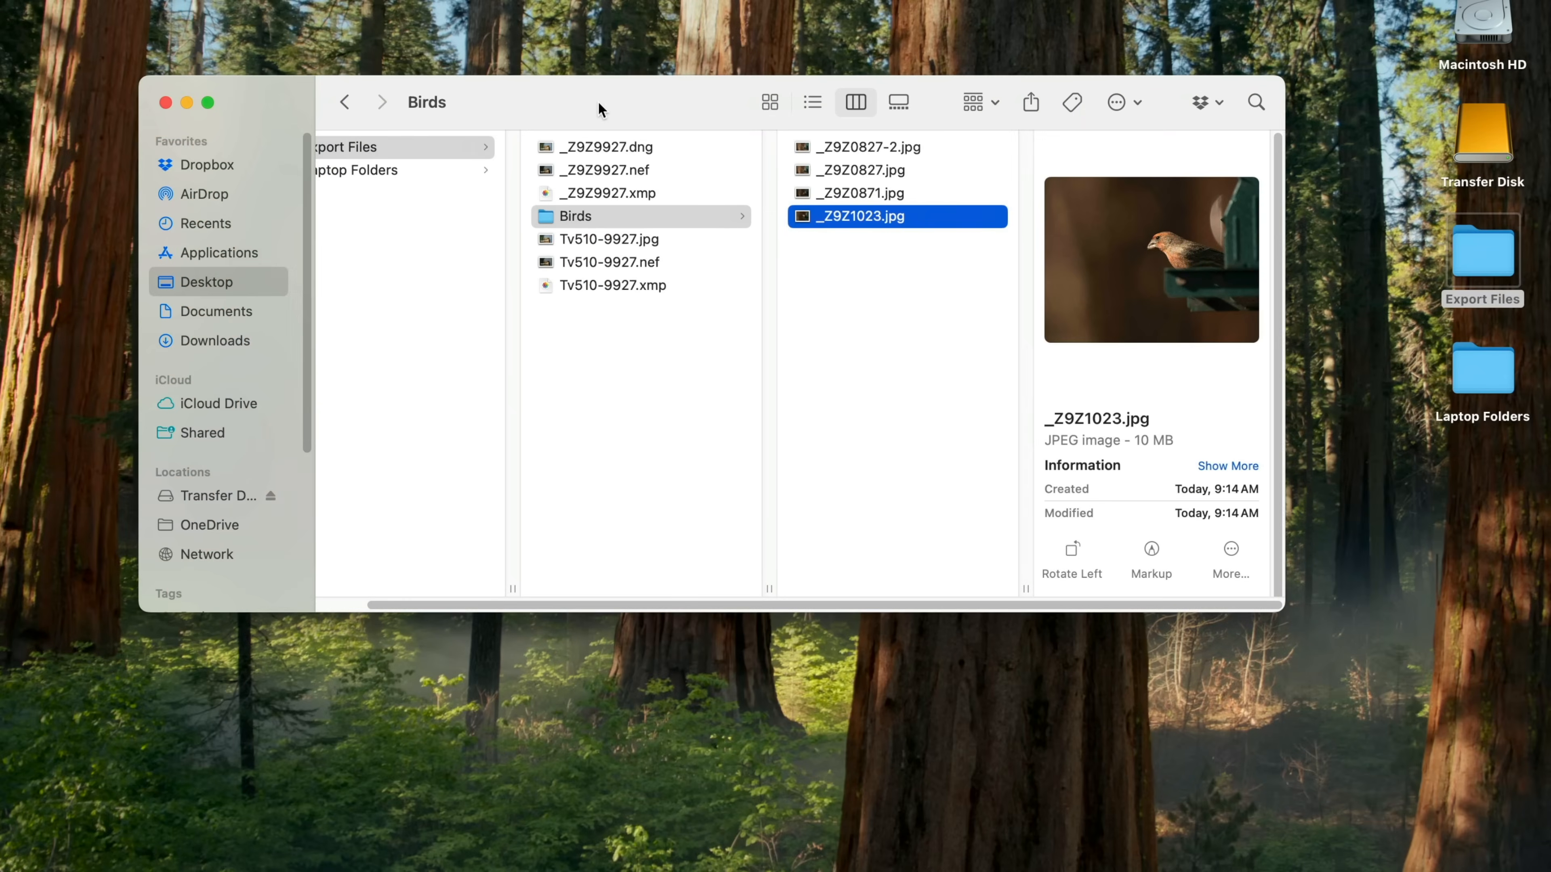
left_click_drag(721, 603, 662, 602)
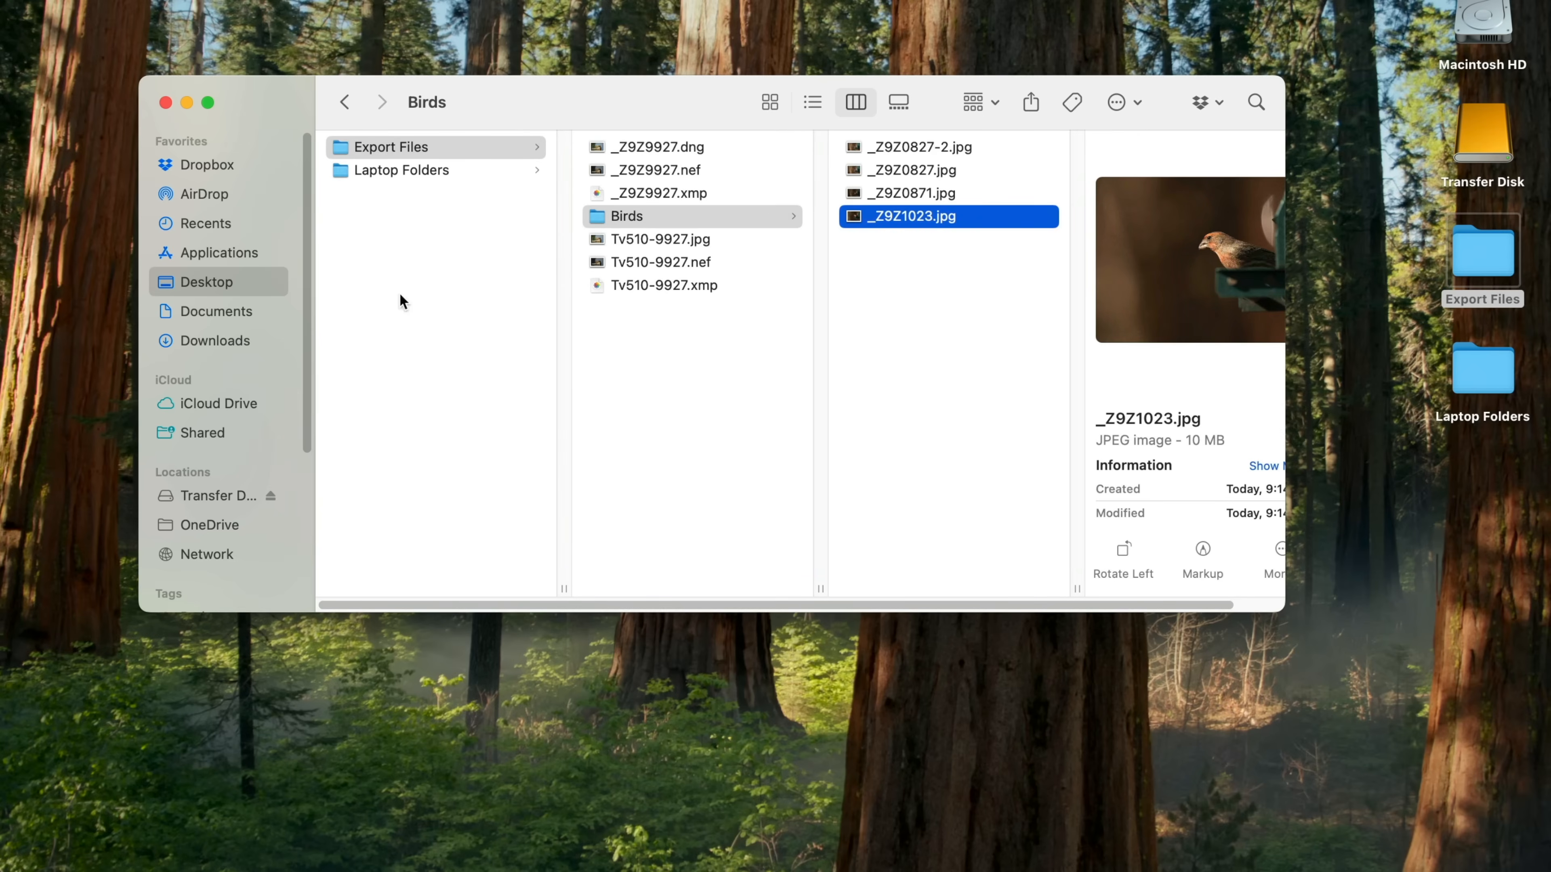
left_click(165, 102)
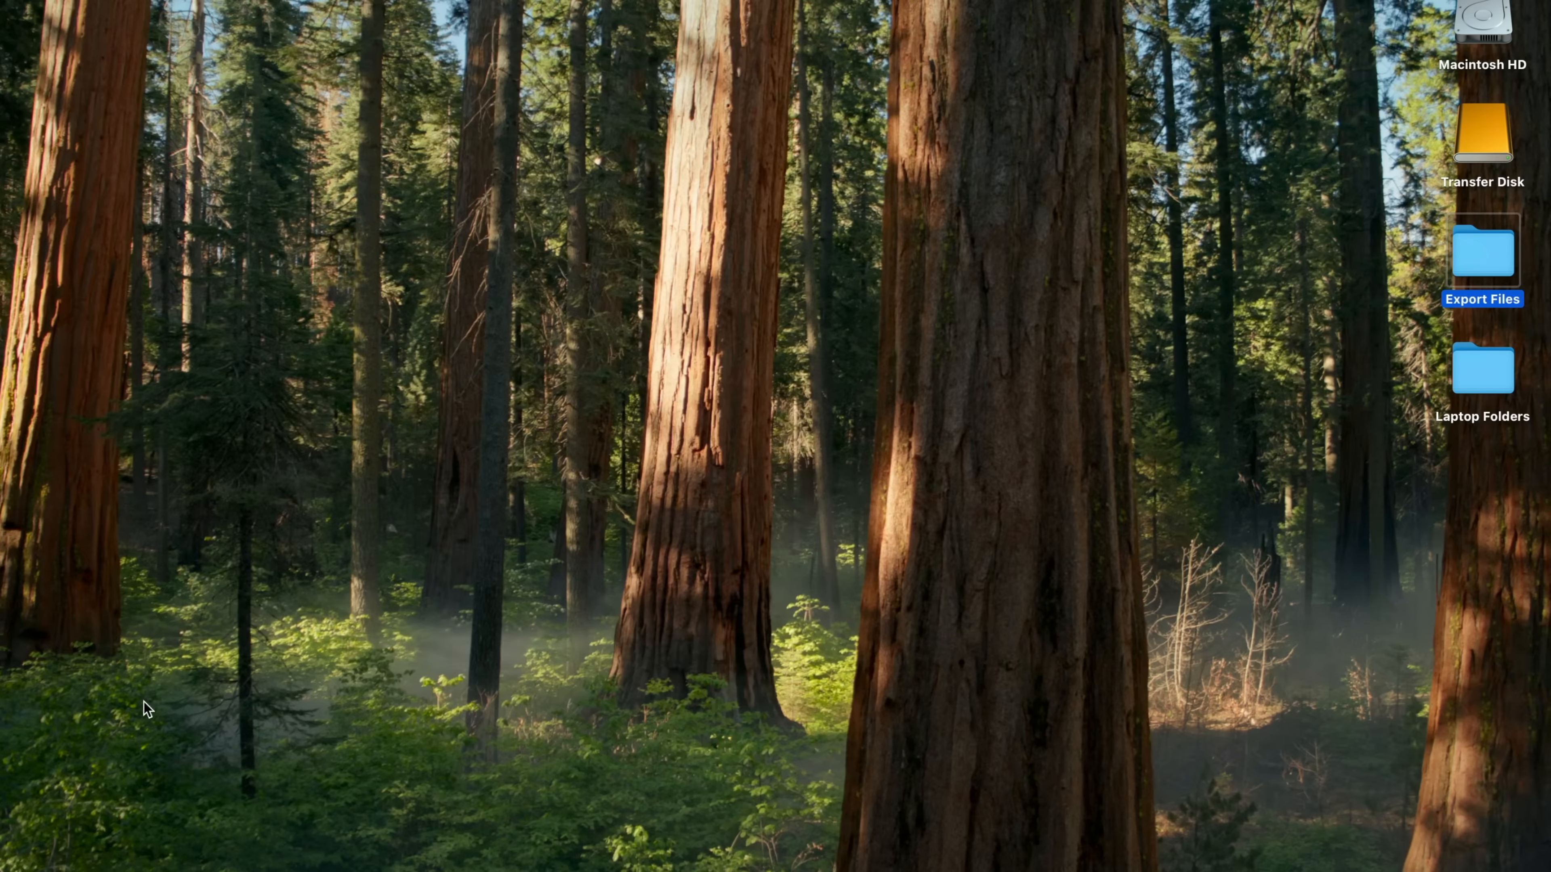
- Switch to Lightroom Classic, select _Z9Z1032.nef, and open its export settings
left_click(285, 871)
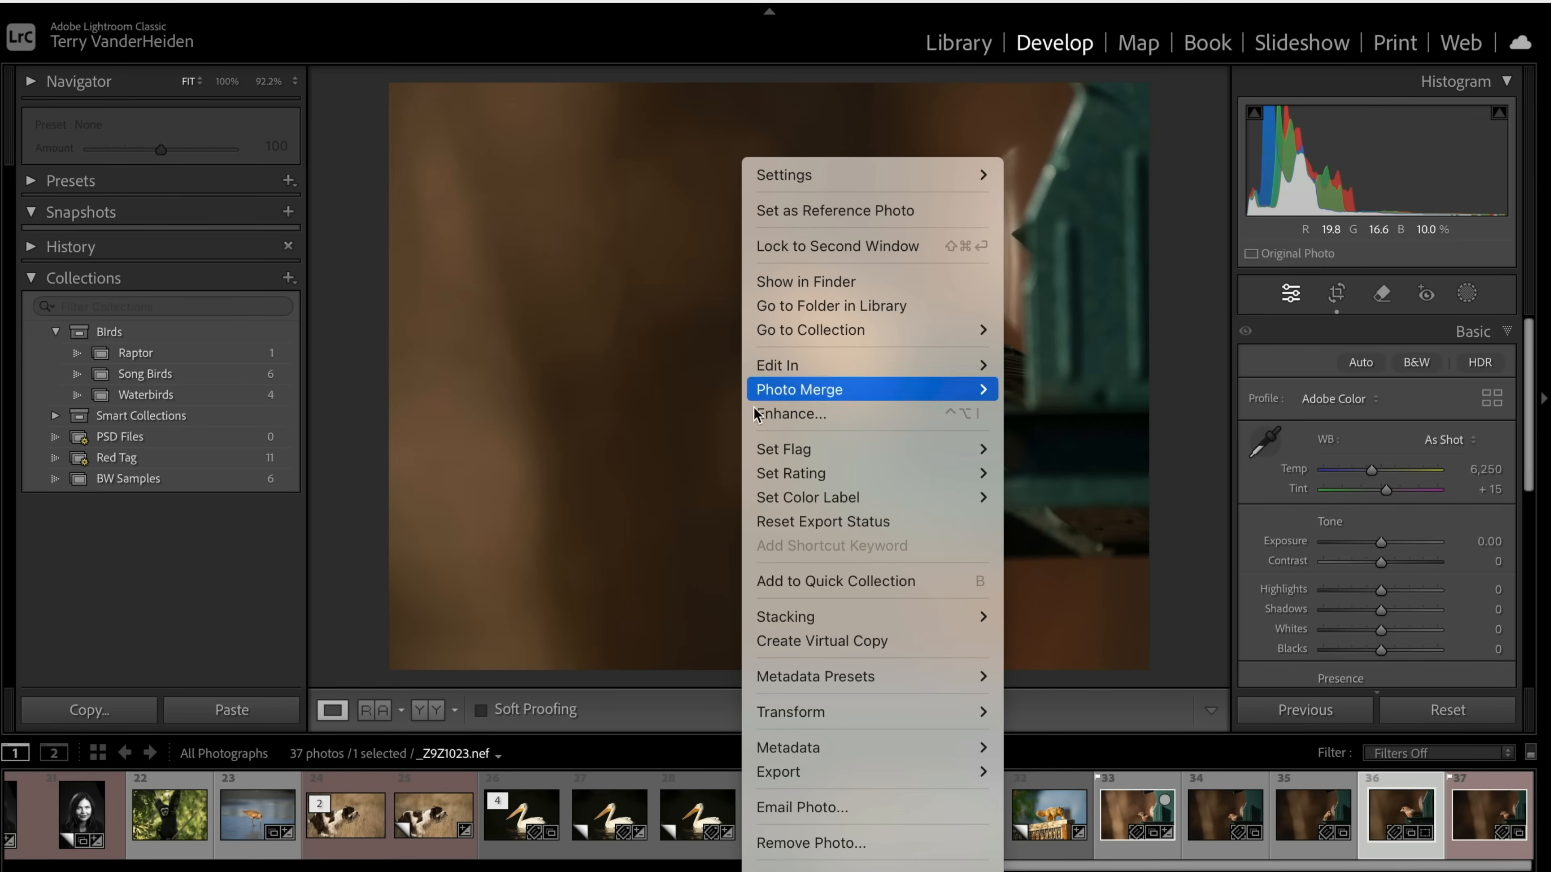
mouse_move(831, 768)
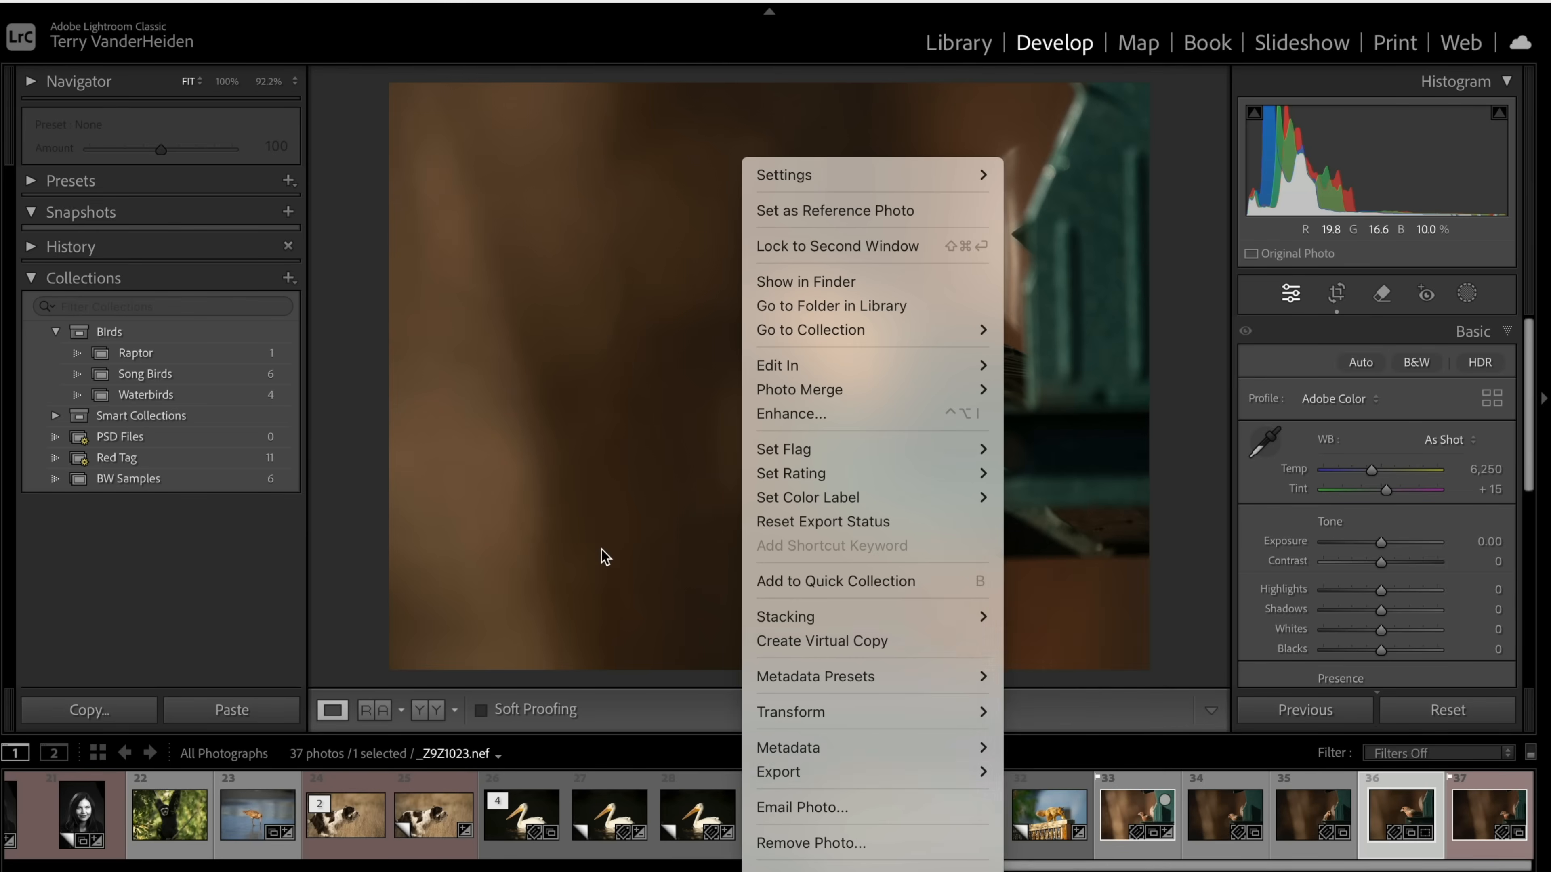
left_click(601, 551)
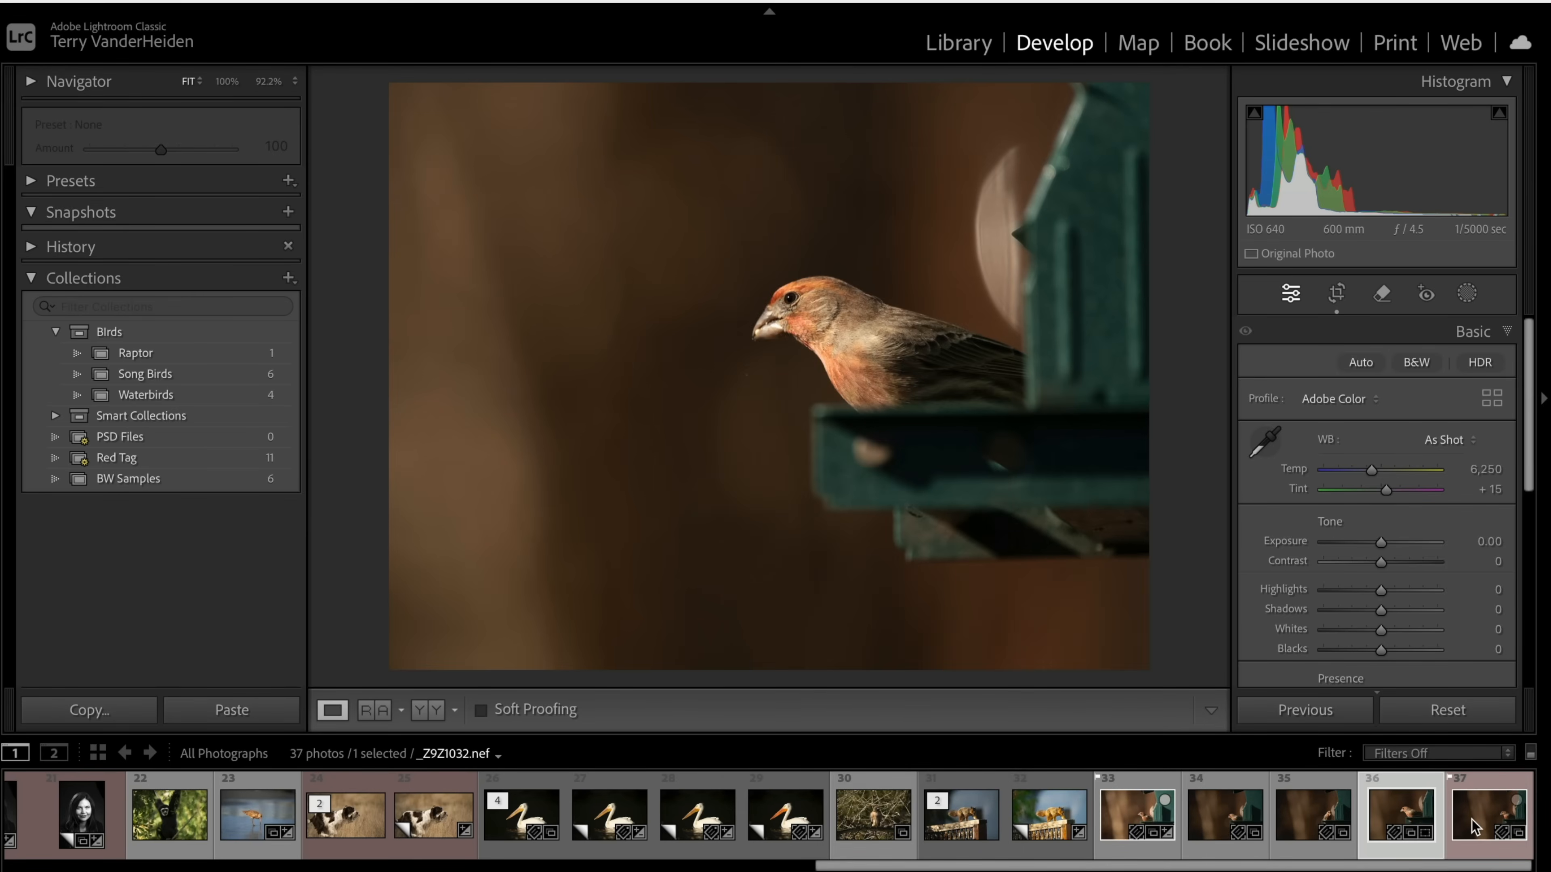
left_click(1522, 847)
right_click(755, 356)
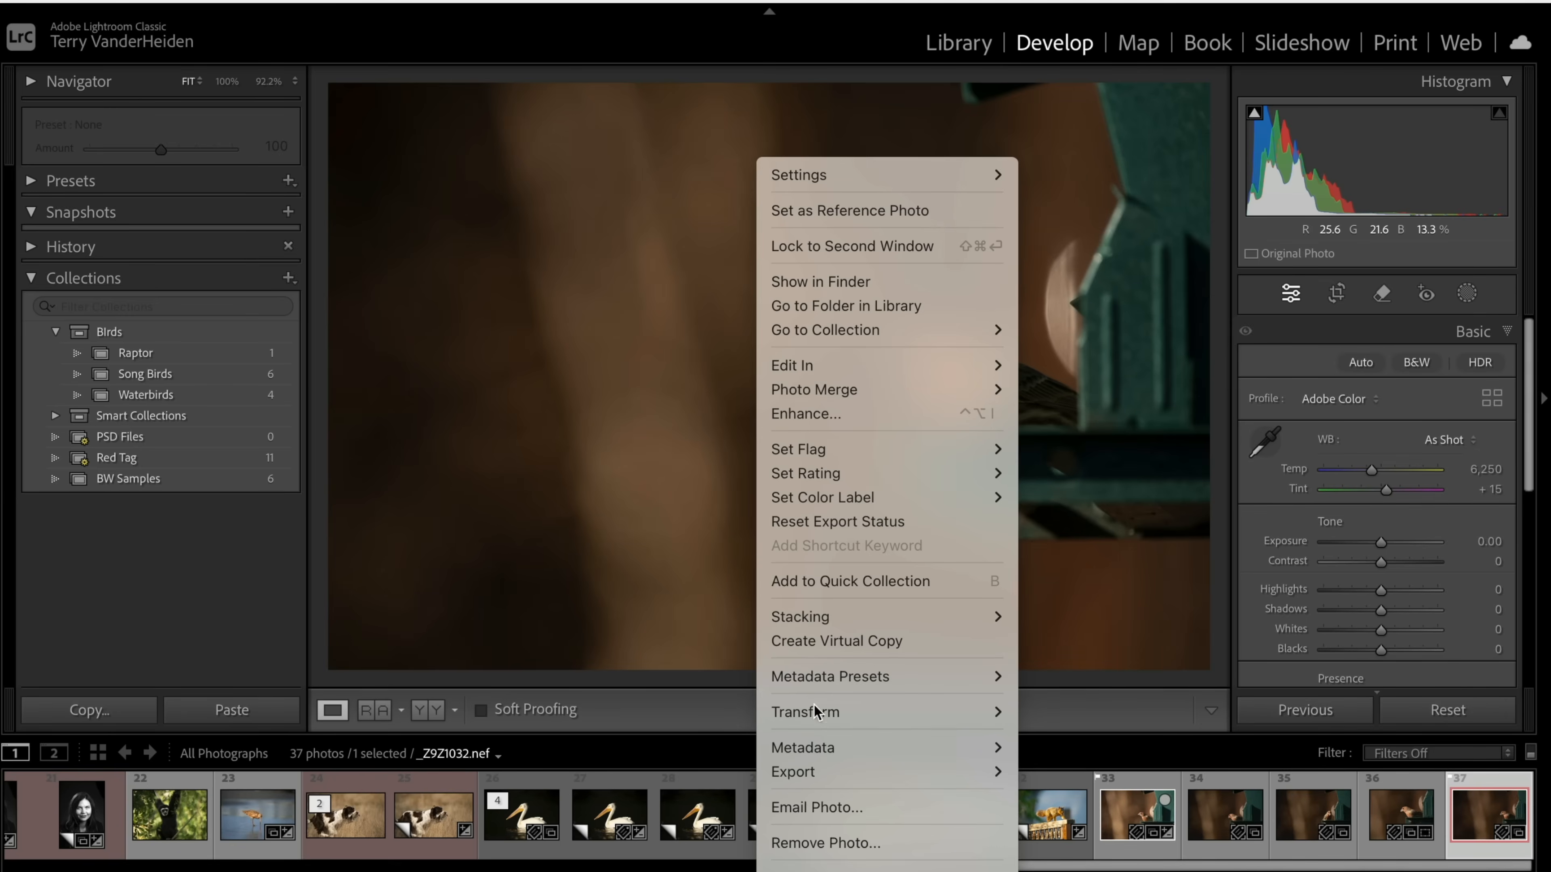
mouse_move(882, 773)
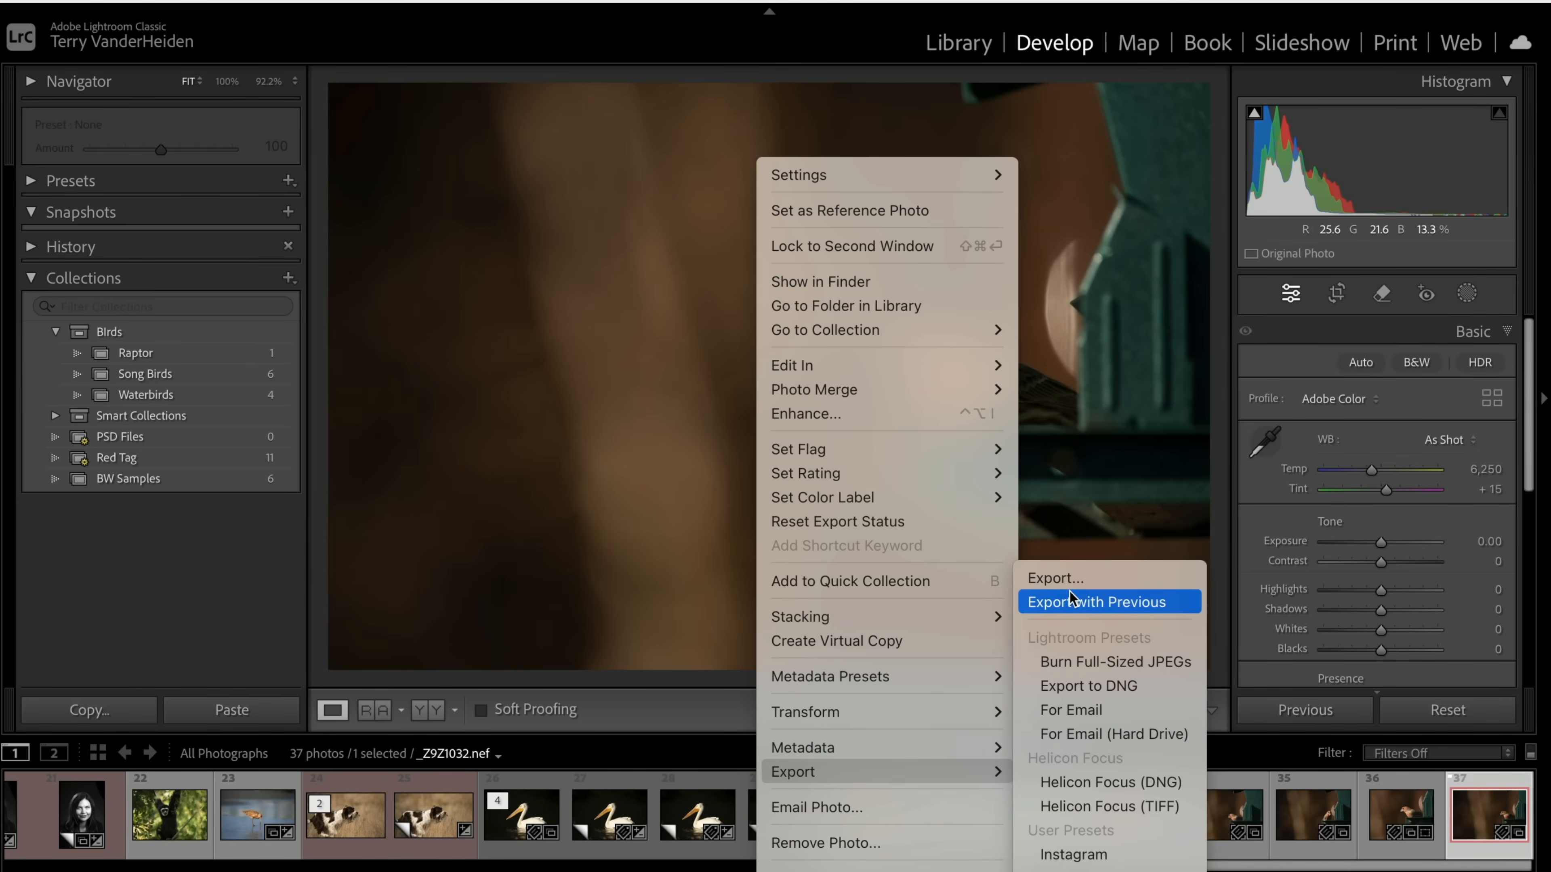
left_click(1053, 577)
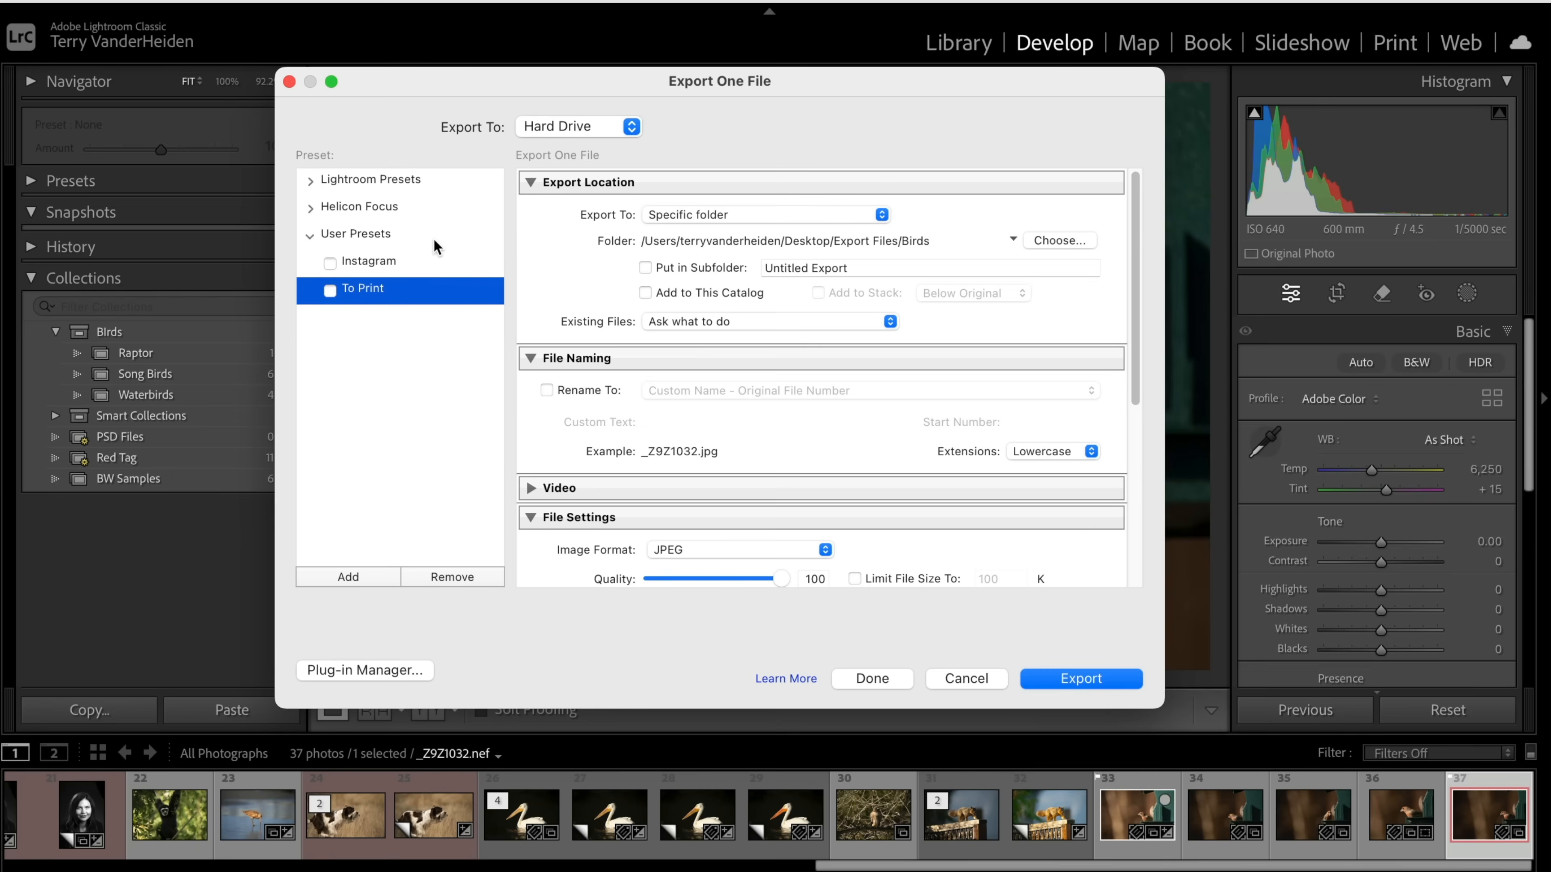
- Apply the Instagram preset, review its file and sizing settings, and switch to the To Print preset
left_click(366, 261)
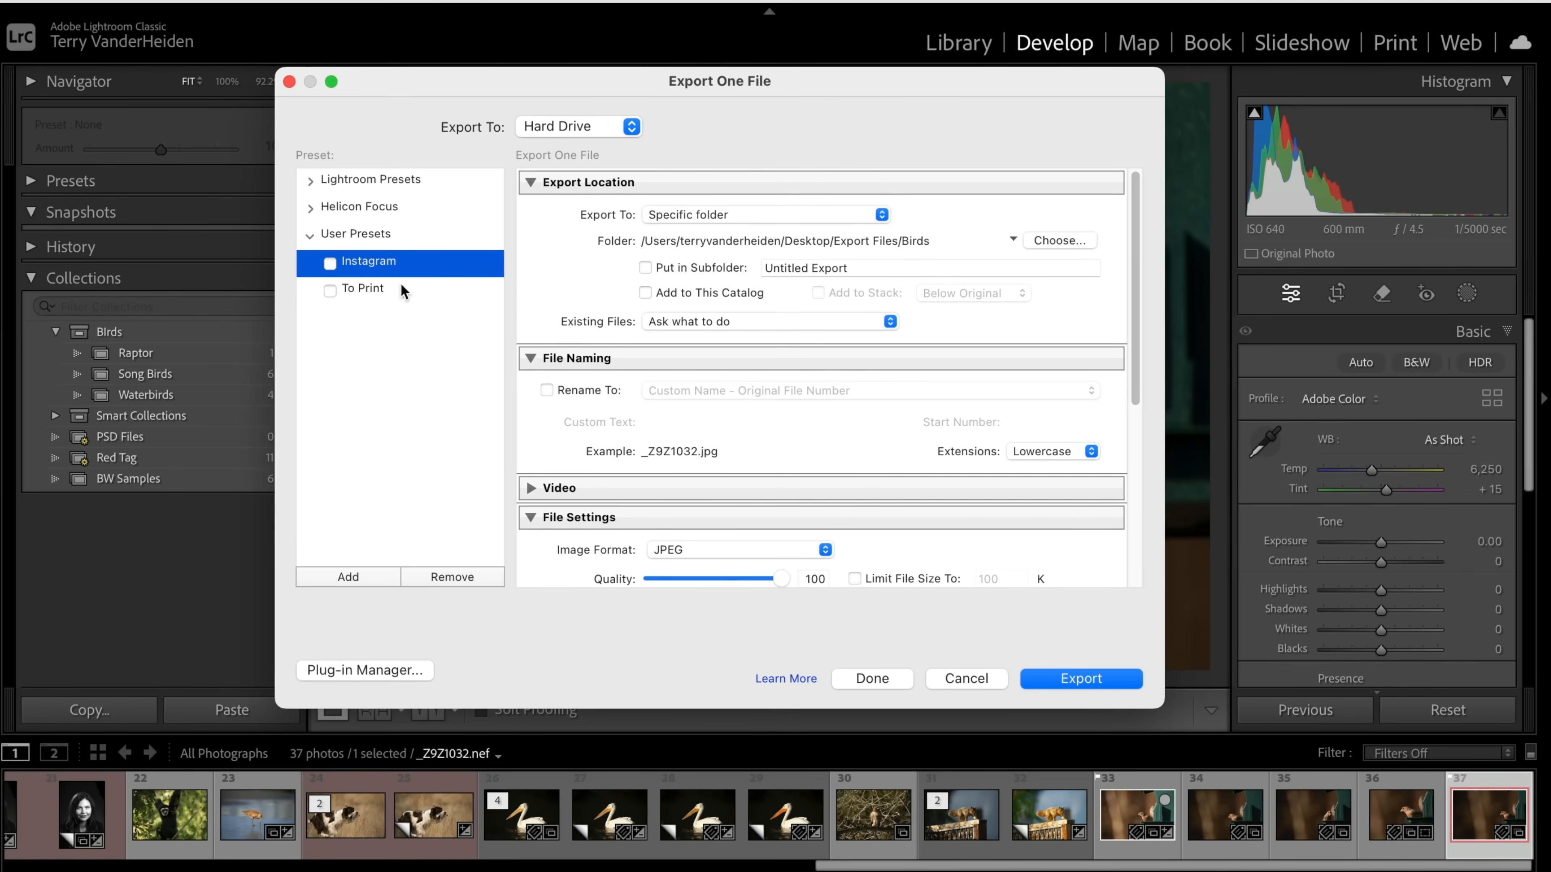
scroll(676, 394, "down", 5)
scroll(821, 443, "down", 5)
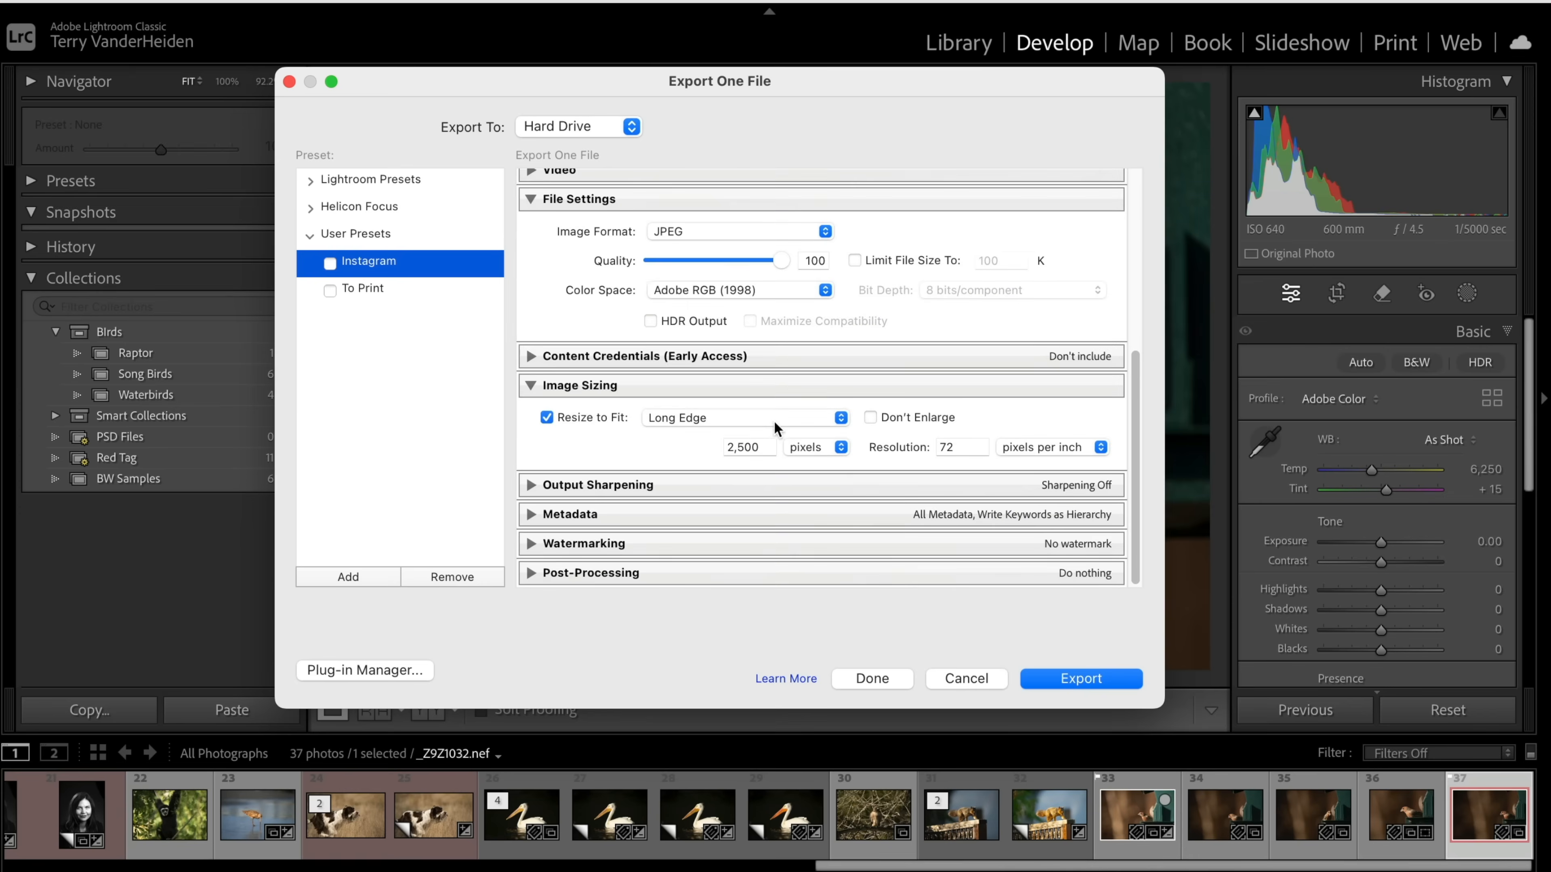
left_click(344, 289)
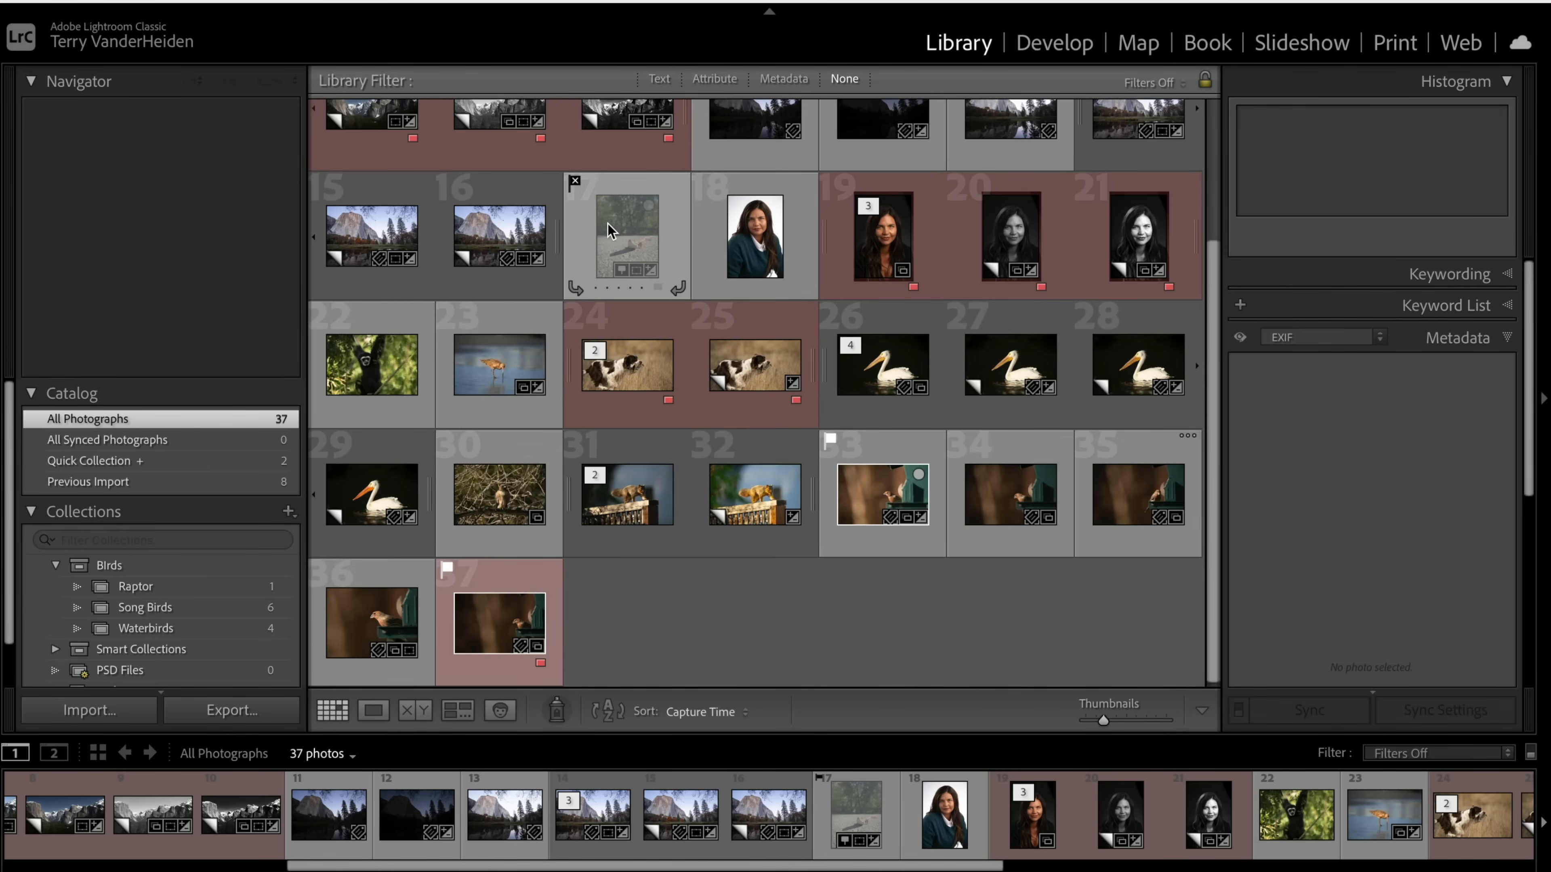
- Select the Z9Z_1558-HDR.dng valley copy, the woman's color portrait, and the first dog photo, and open their export settings
left_click(520, 235)
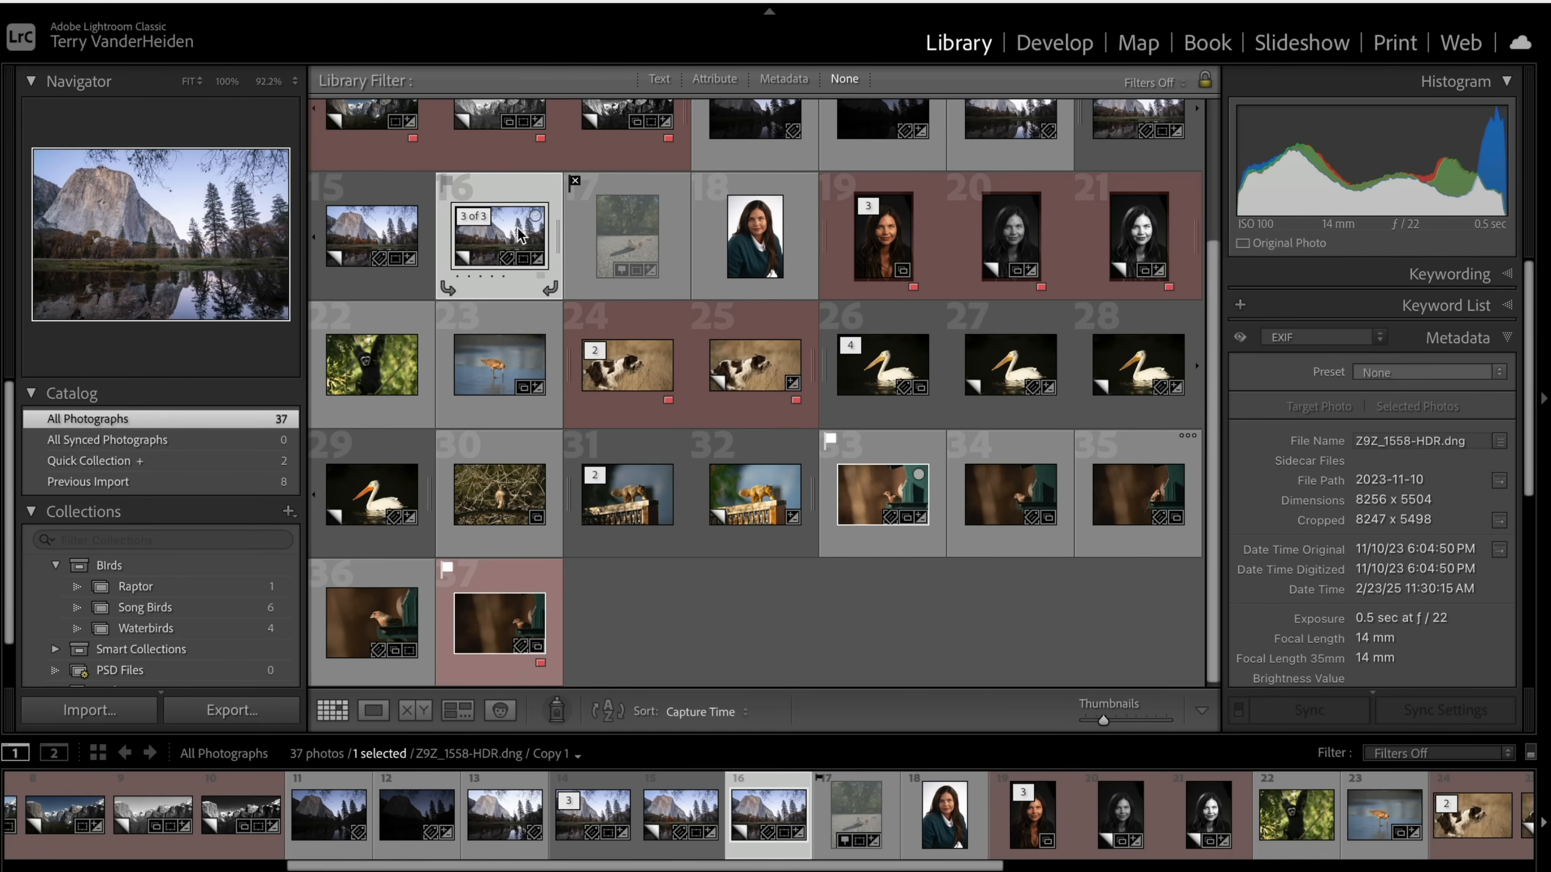
left_click(757, 234, "ctrl")
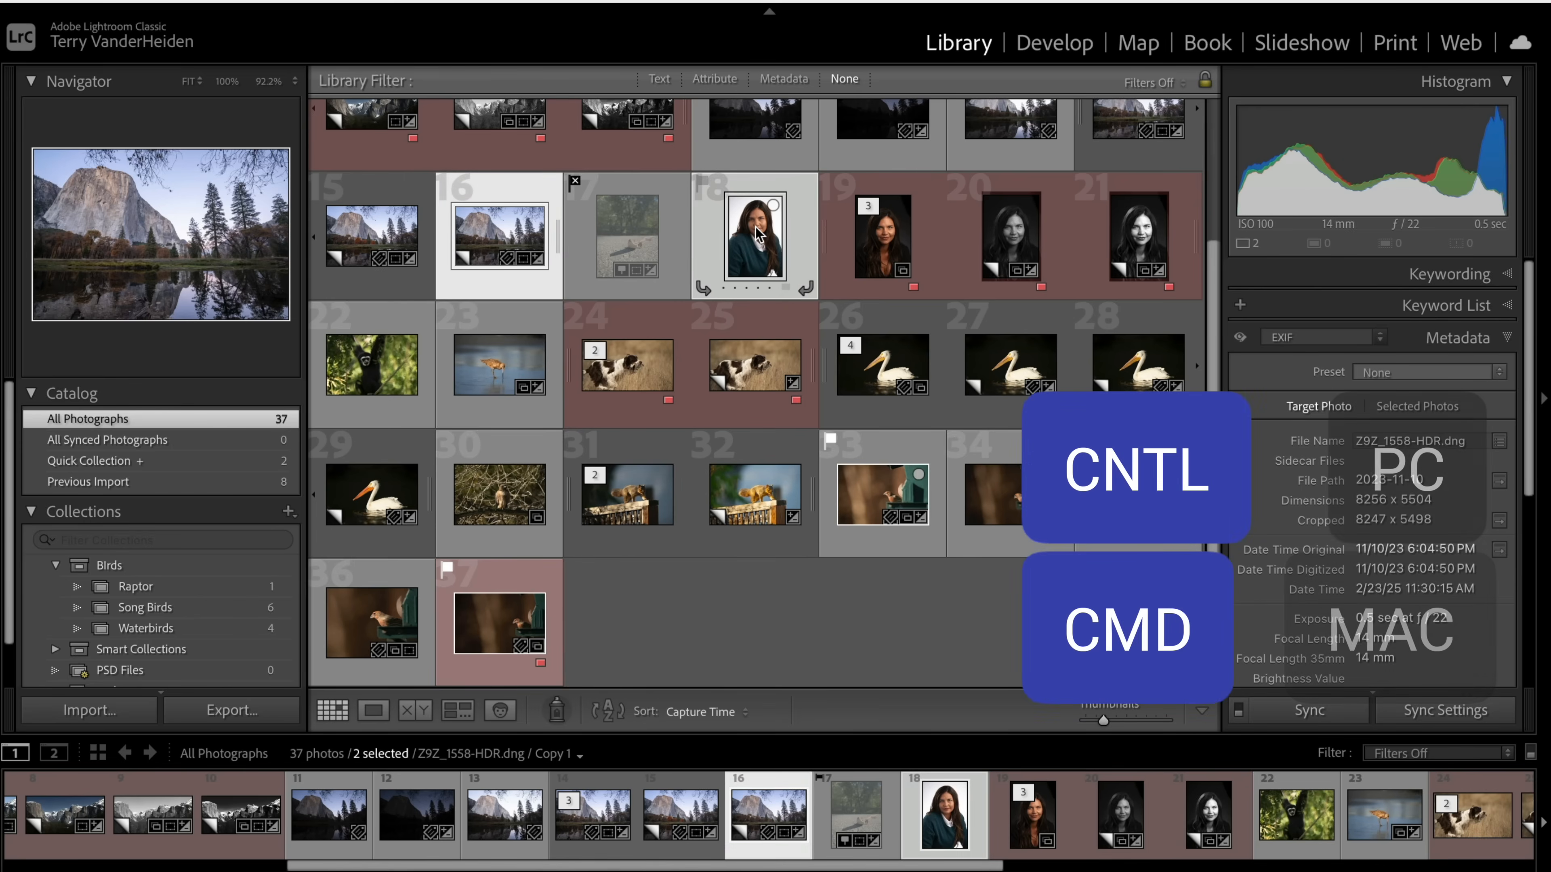
left_click(626, 386, "ctrl")
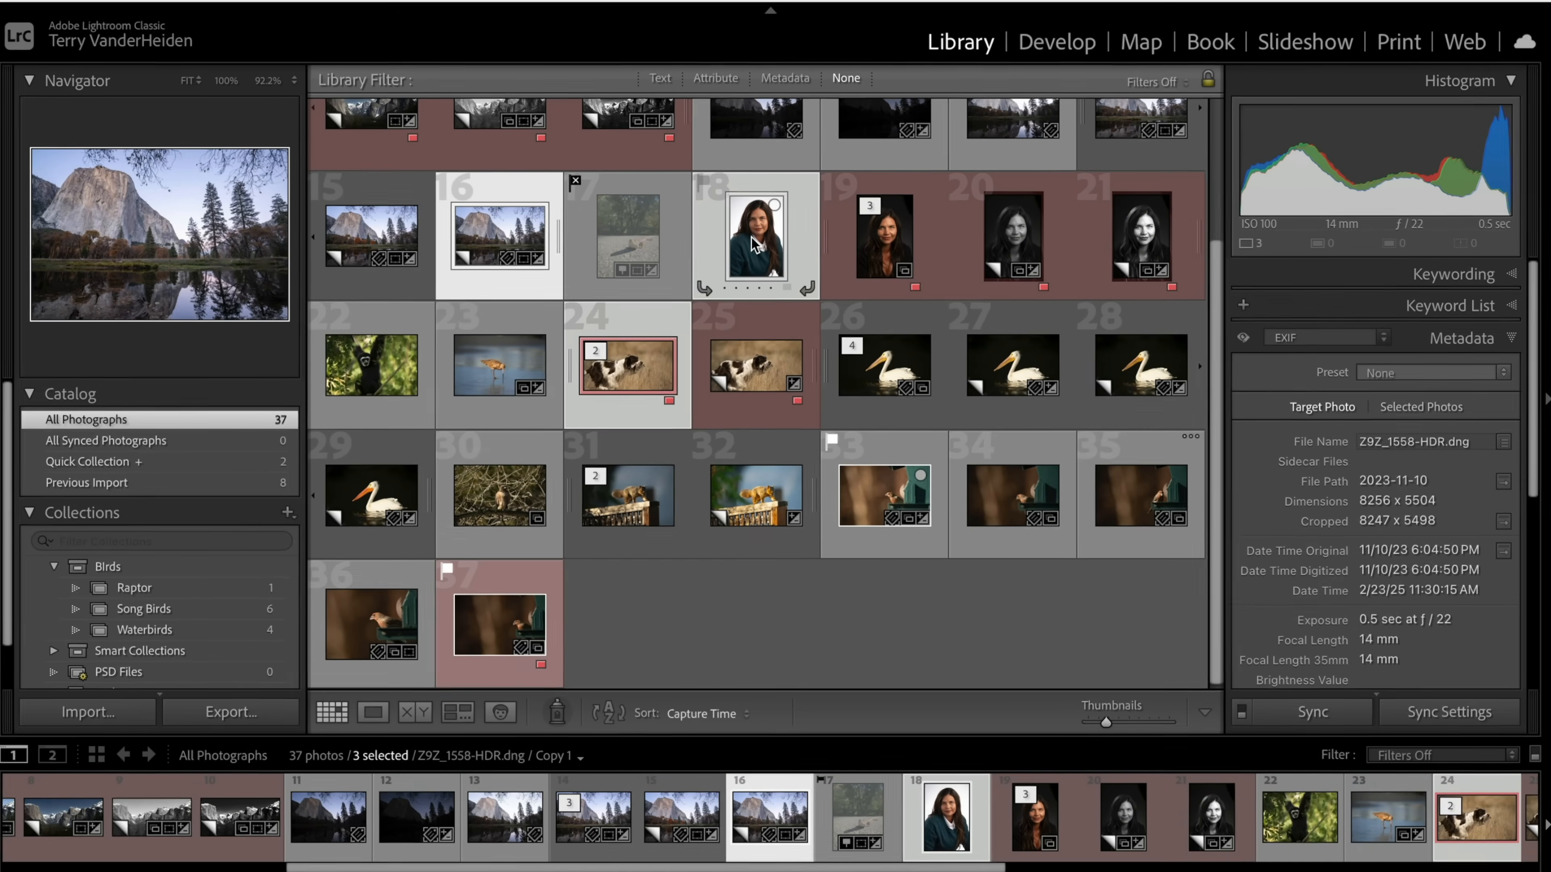
mouse_move(752, 244)
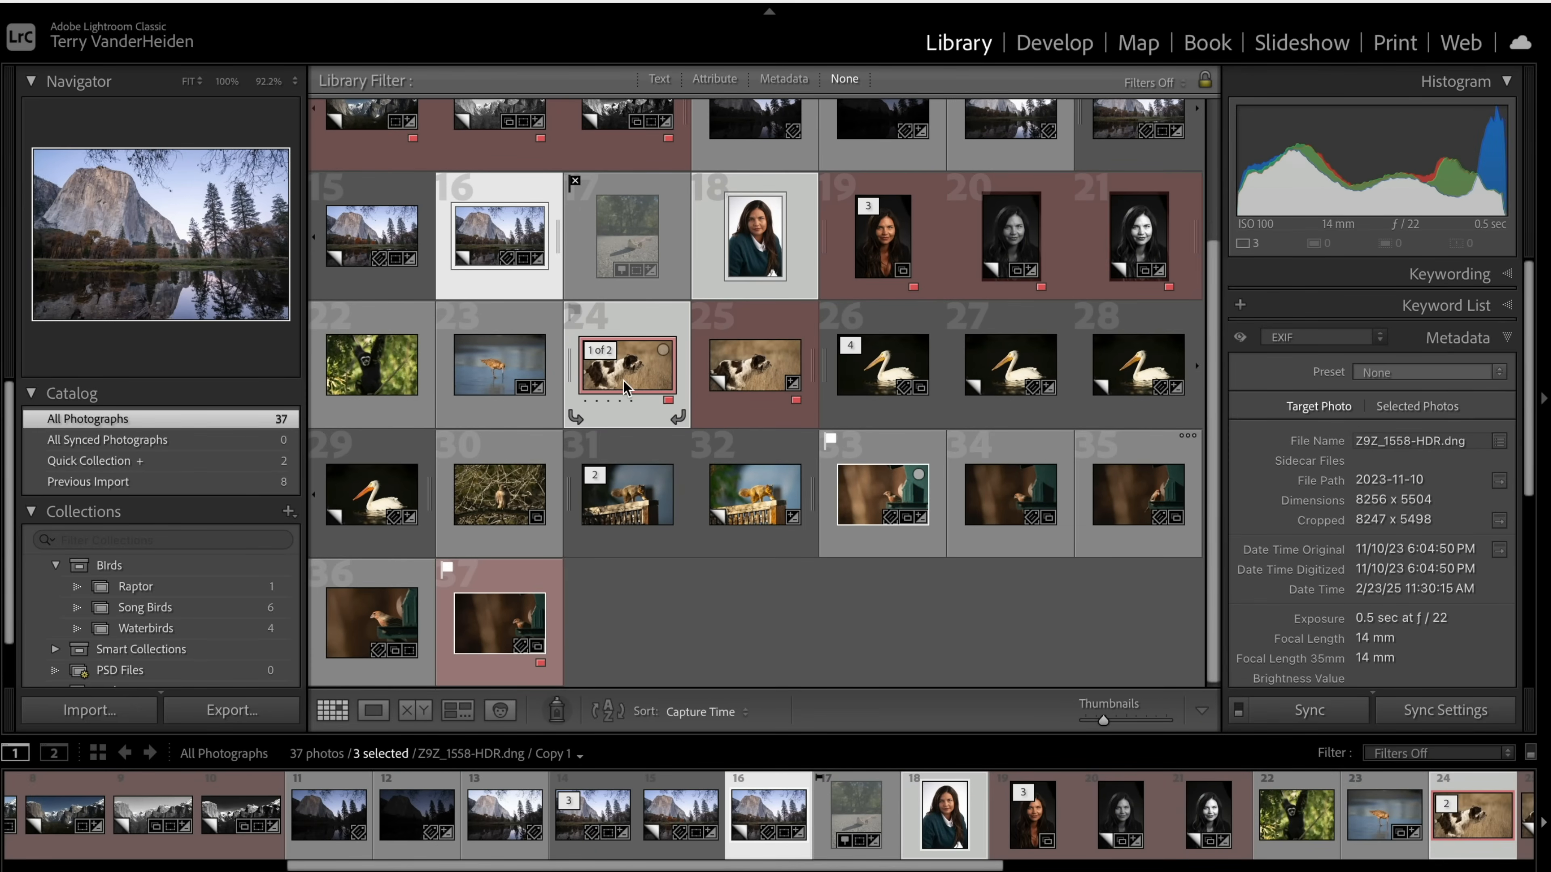
mouse_move(623, 380)
right_click(622, 381)
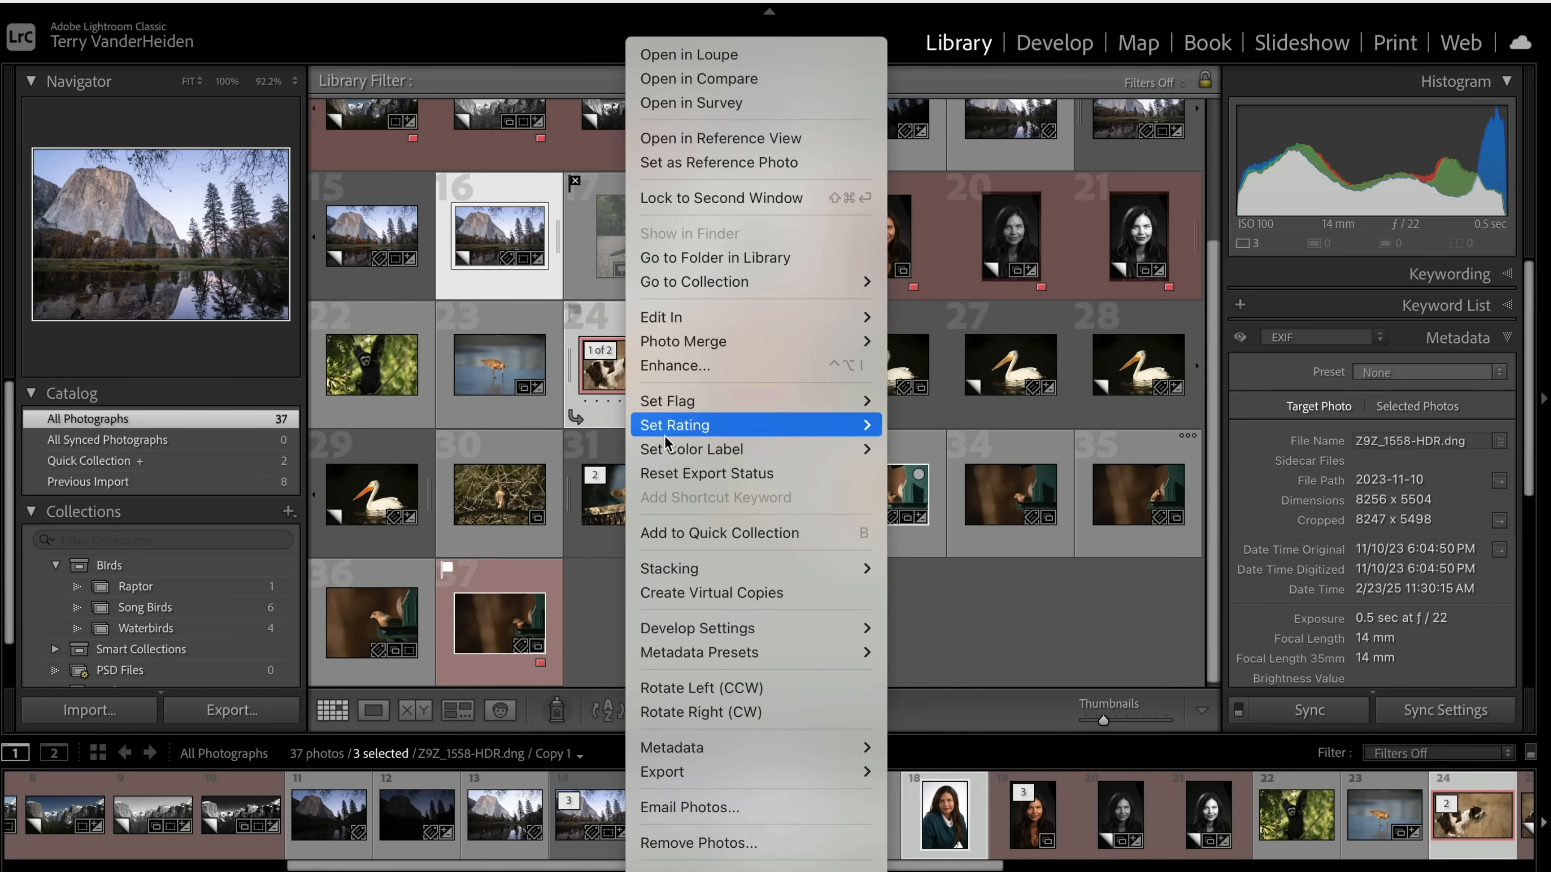
mouse_move(708, 775)
left_click(924, 578)
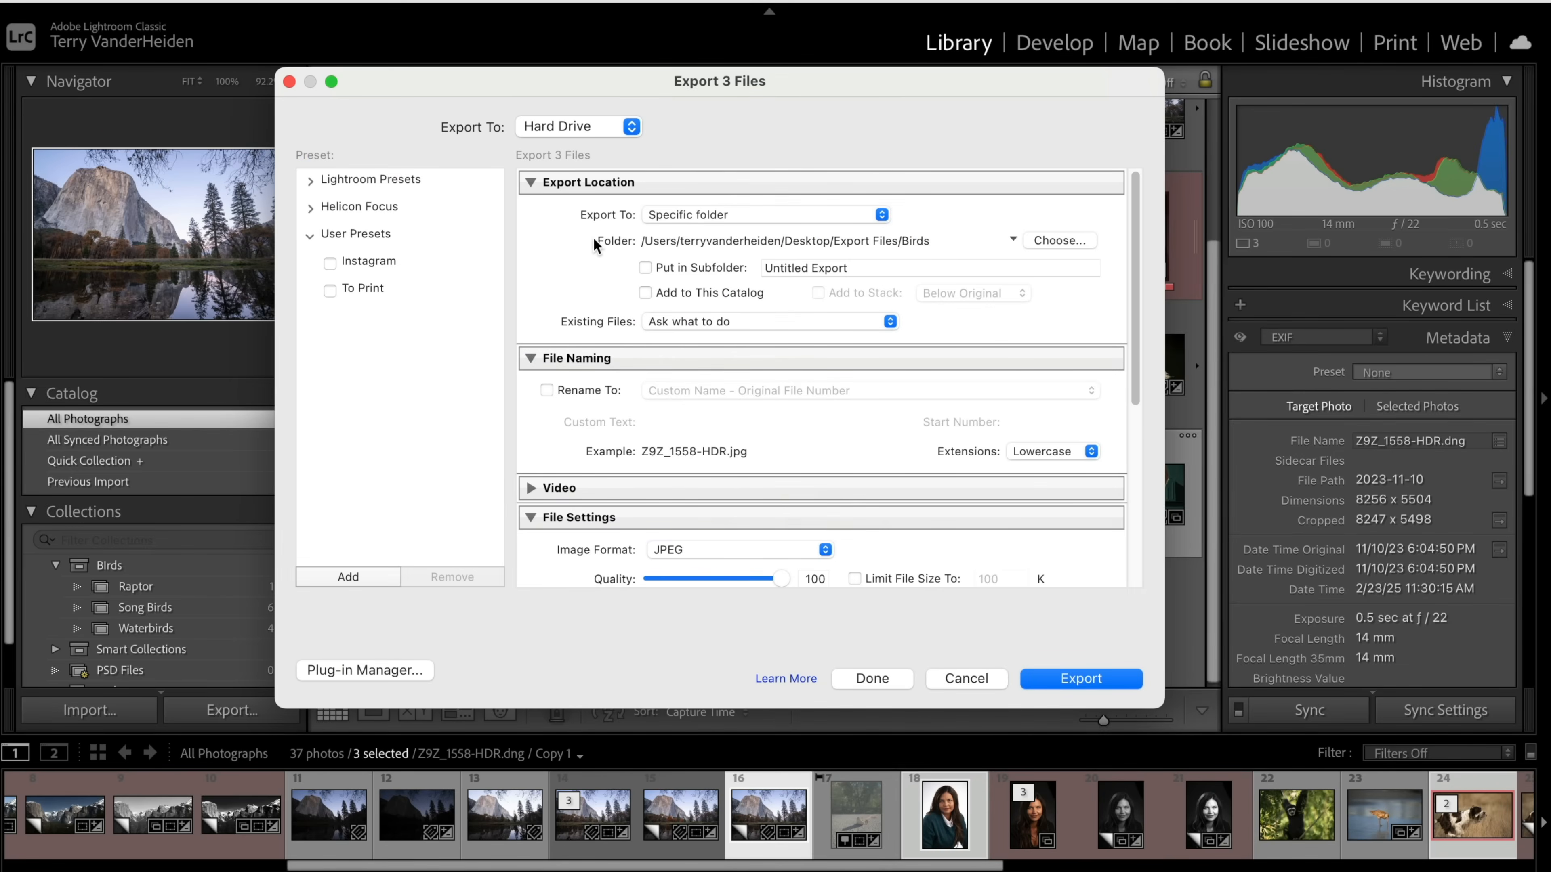
- Create a folder named NEW inside Export Files and set it as the export destination
left_click(1063, 239)
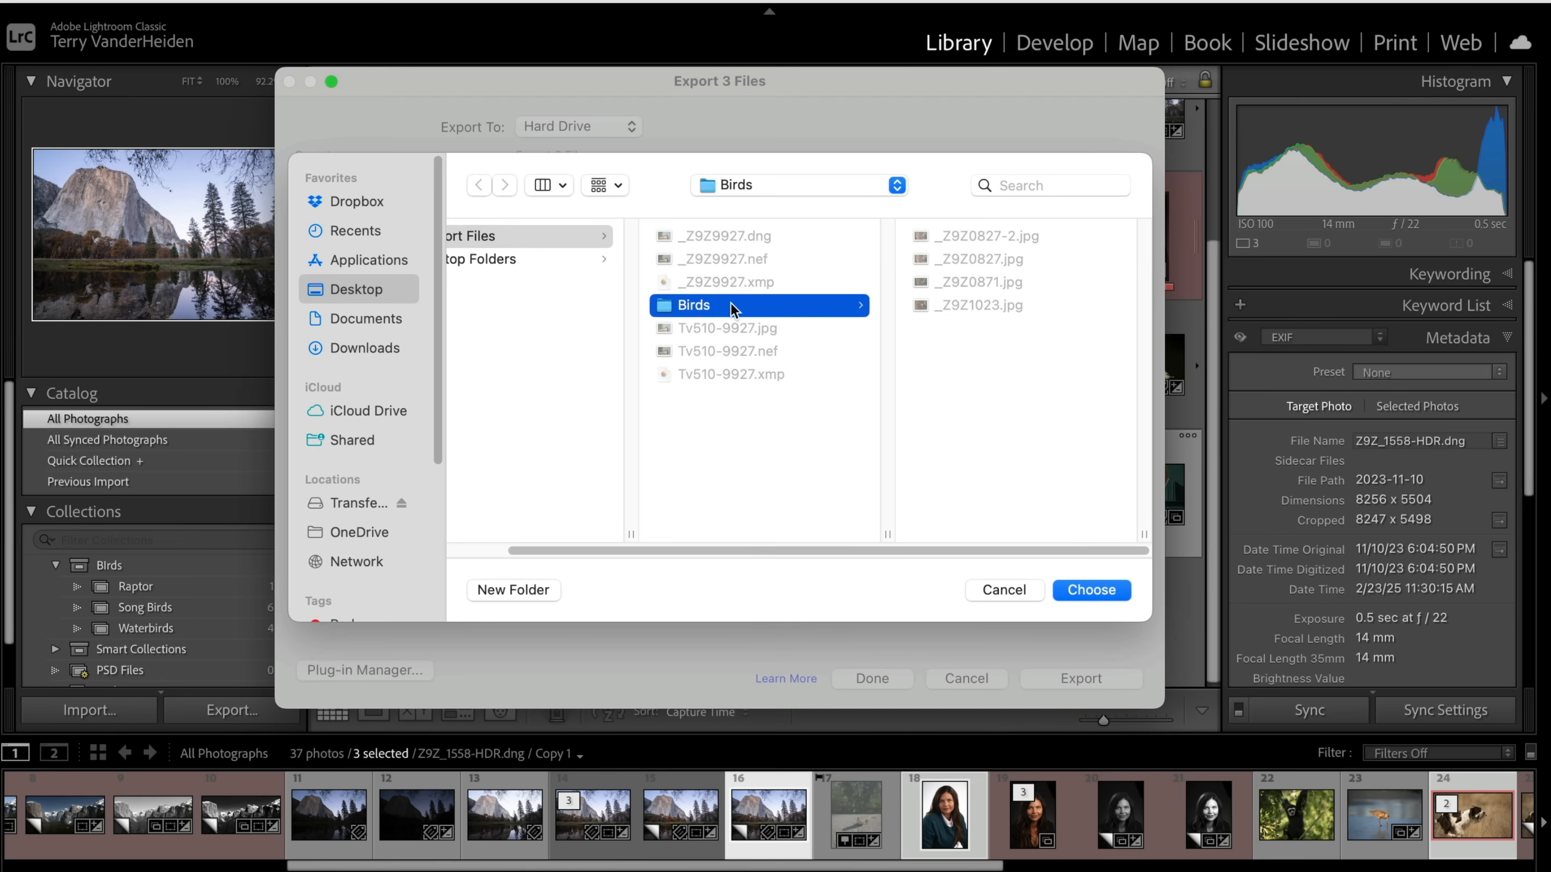
left_click(481, 238)
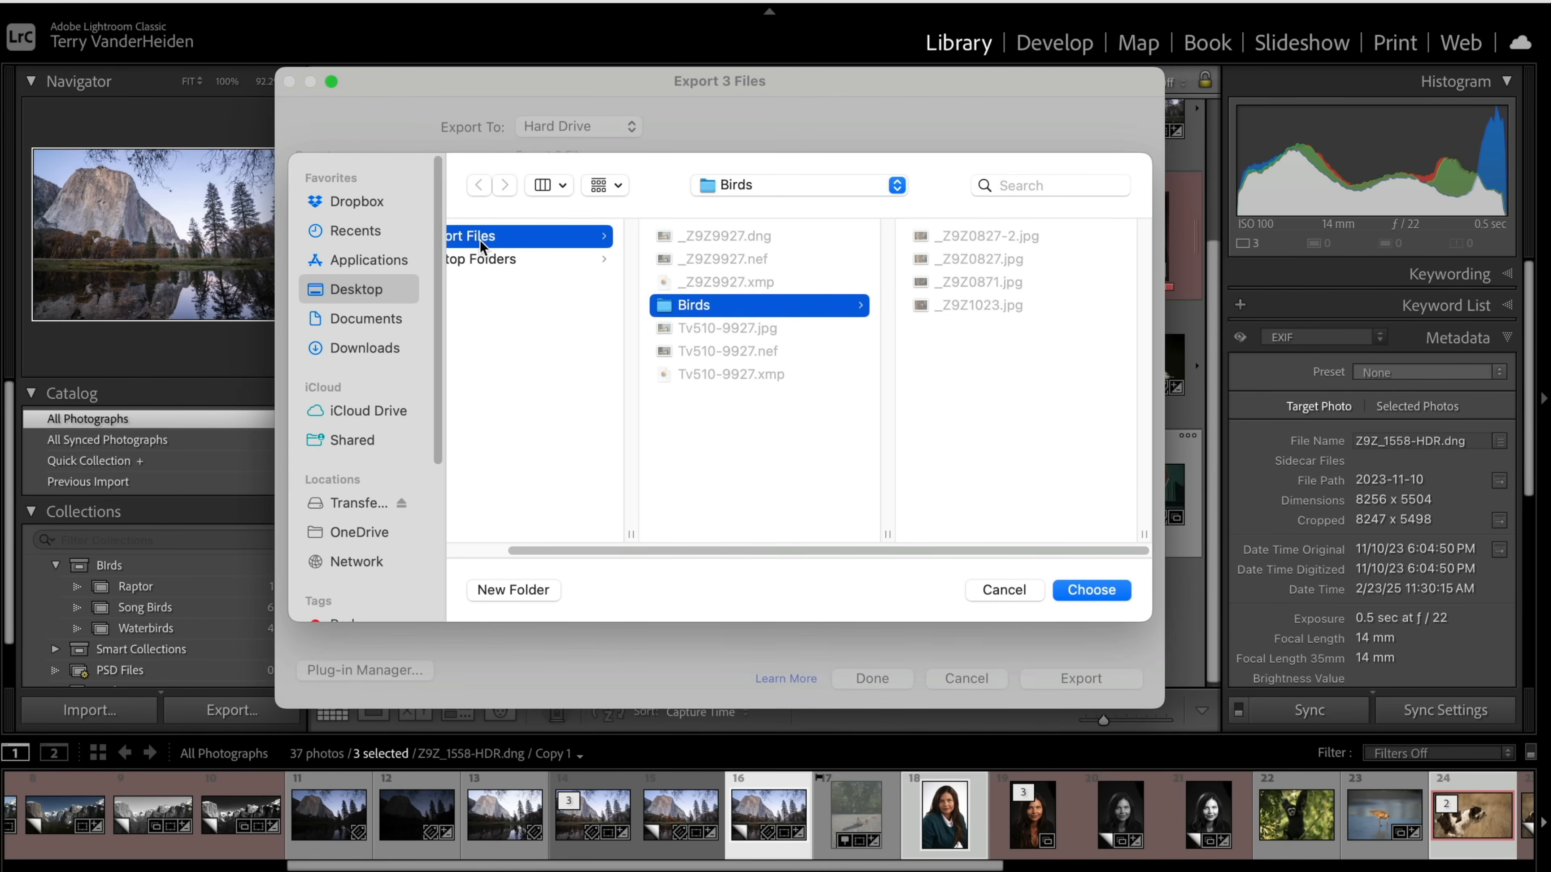
left_click(513, 590)
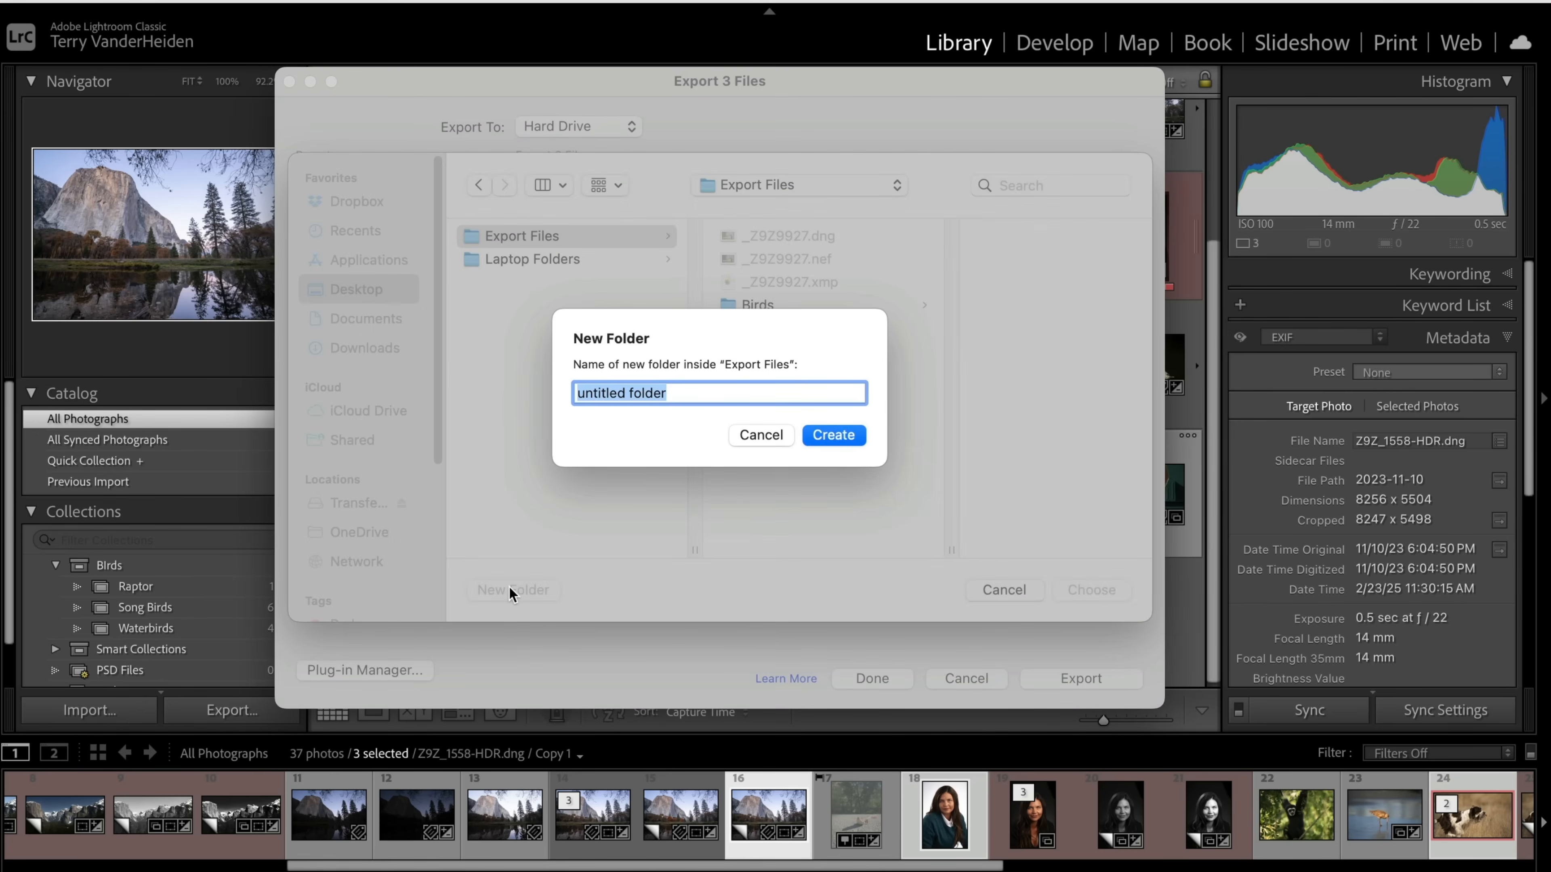
type("NEW")
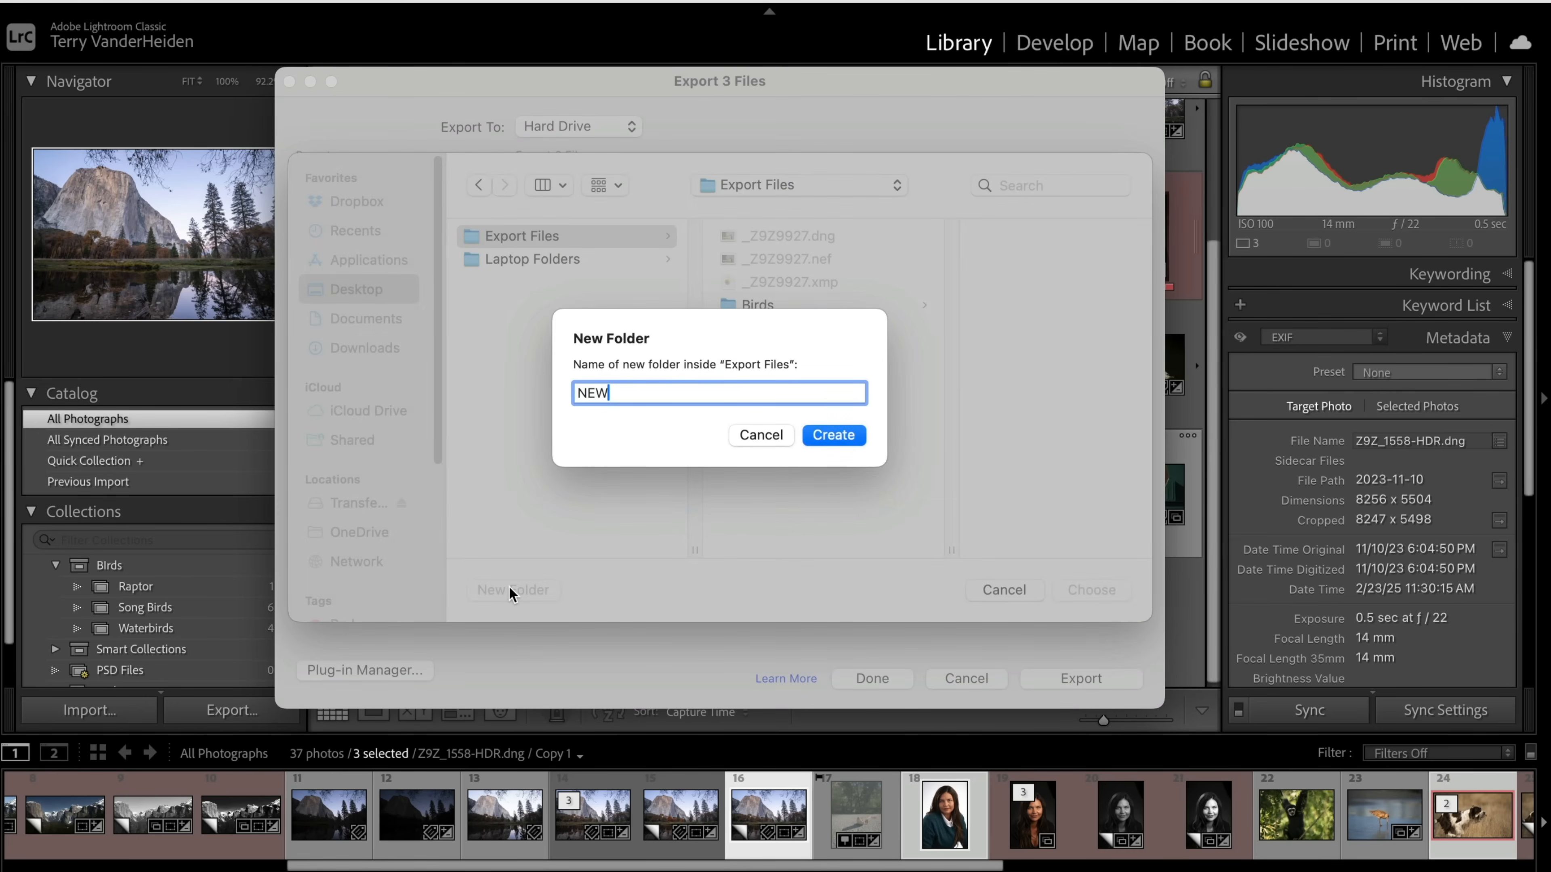
left_click(844, 437)
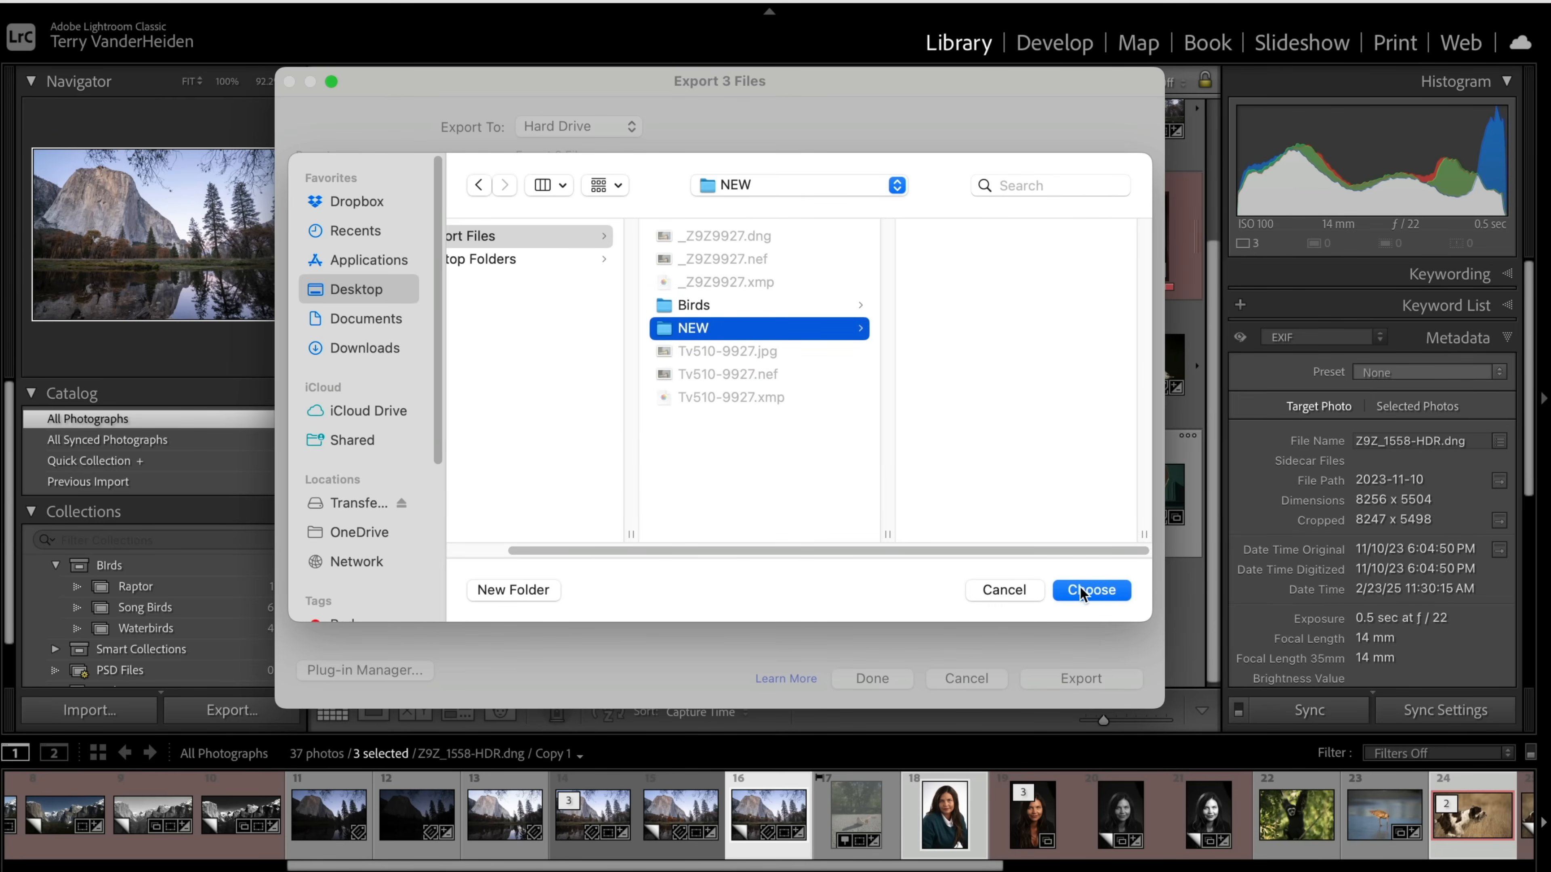
left_click(1093, 591)
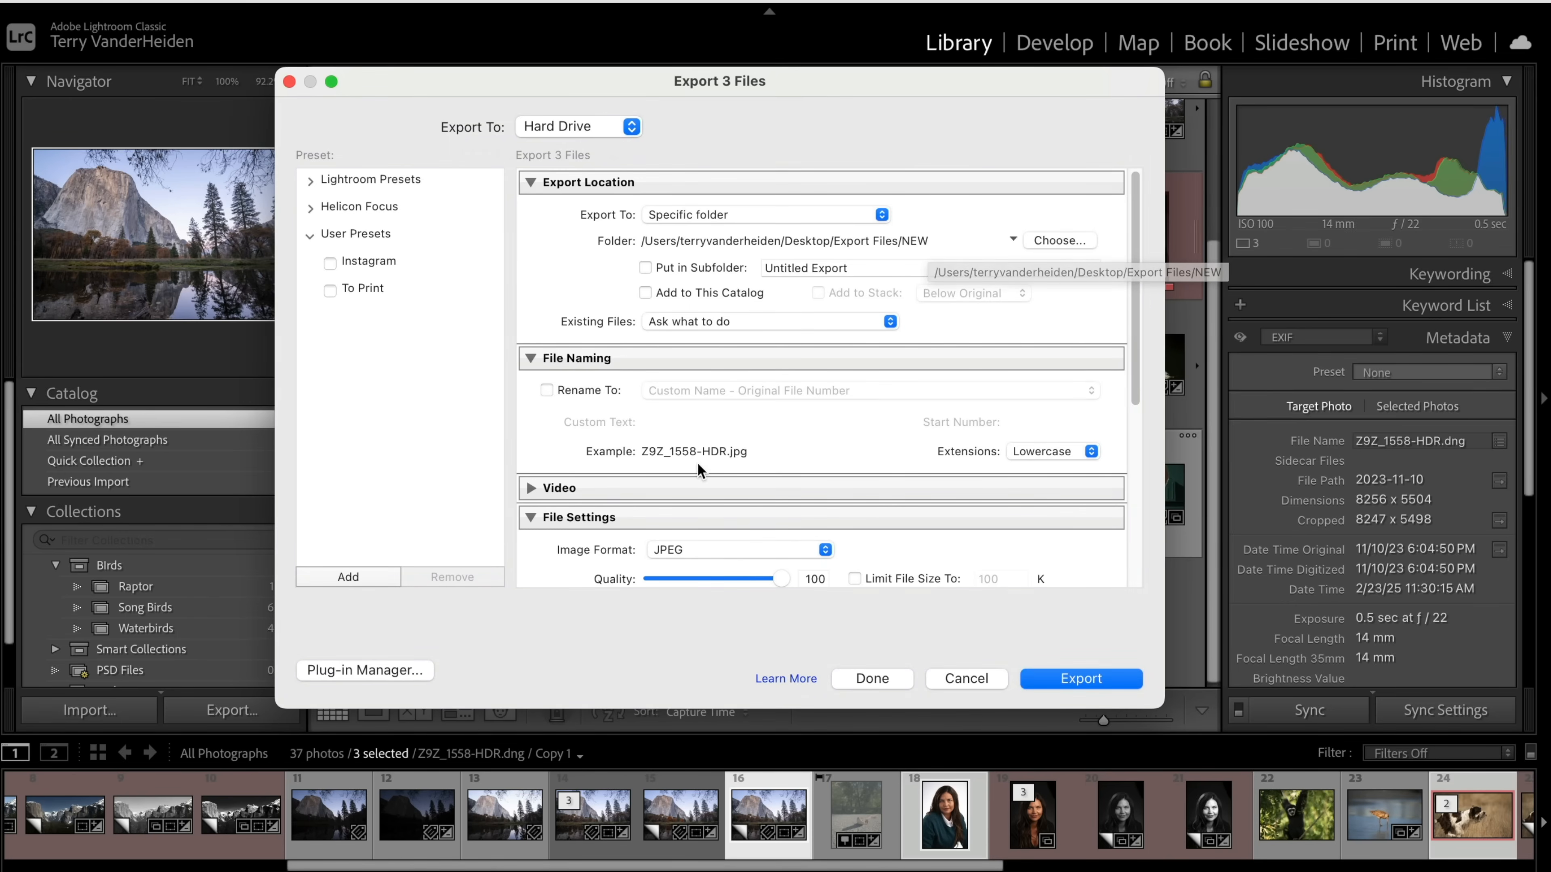
- Review the file and image sizing settings, and remove the existing Instagram user preset
scroll(697, 462, "down", 2)
scroll(696, 462, "down", 6)
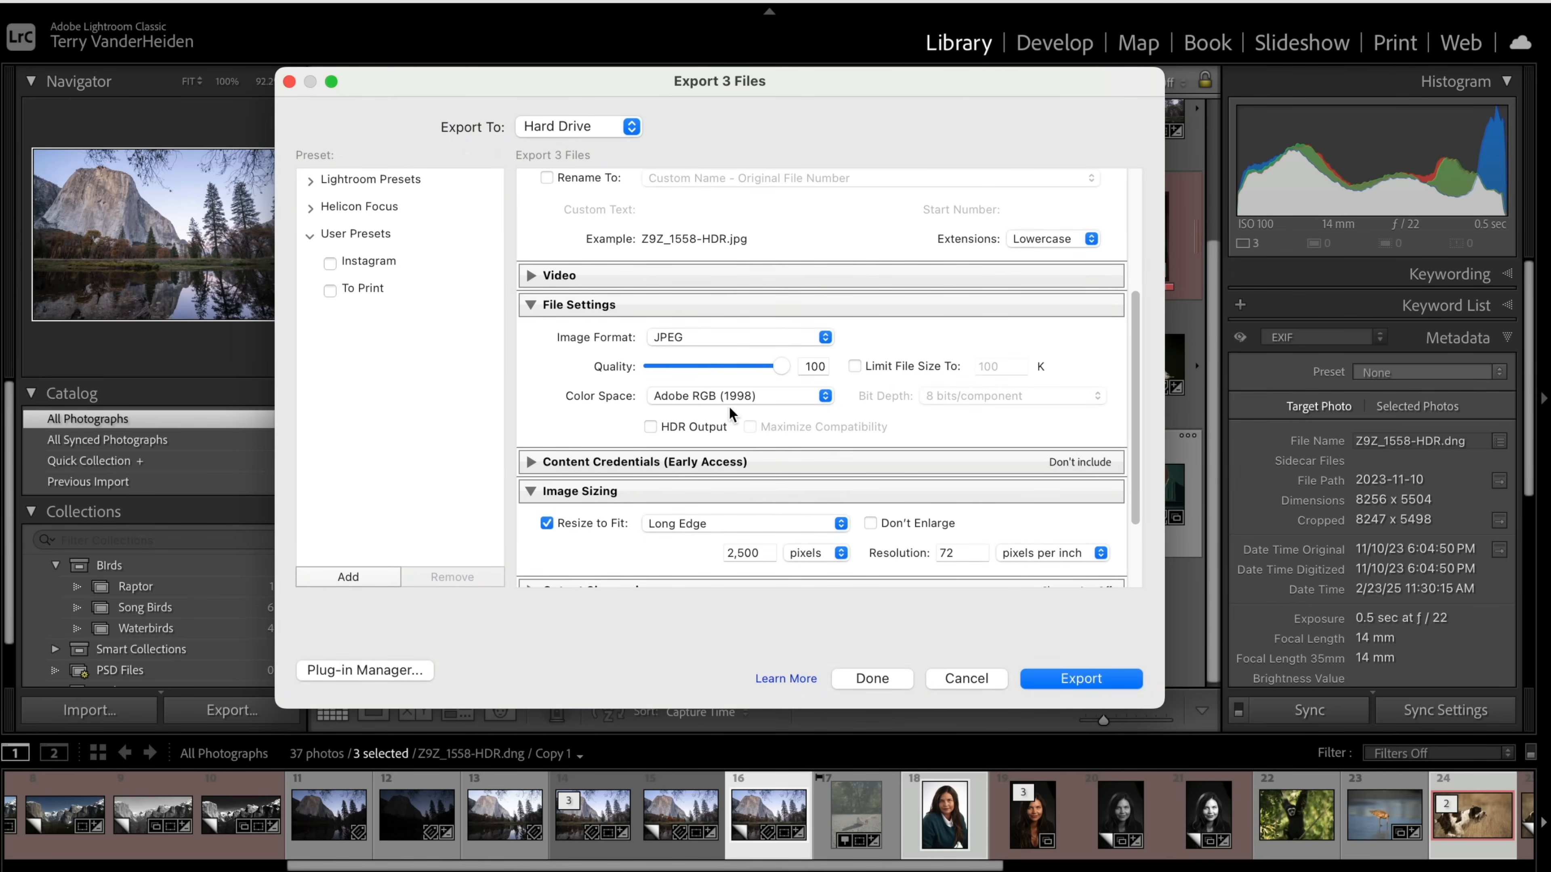
scroll(708, 488, "down", 3)
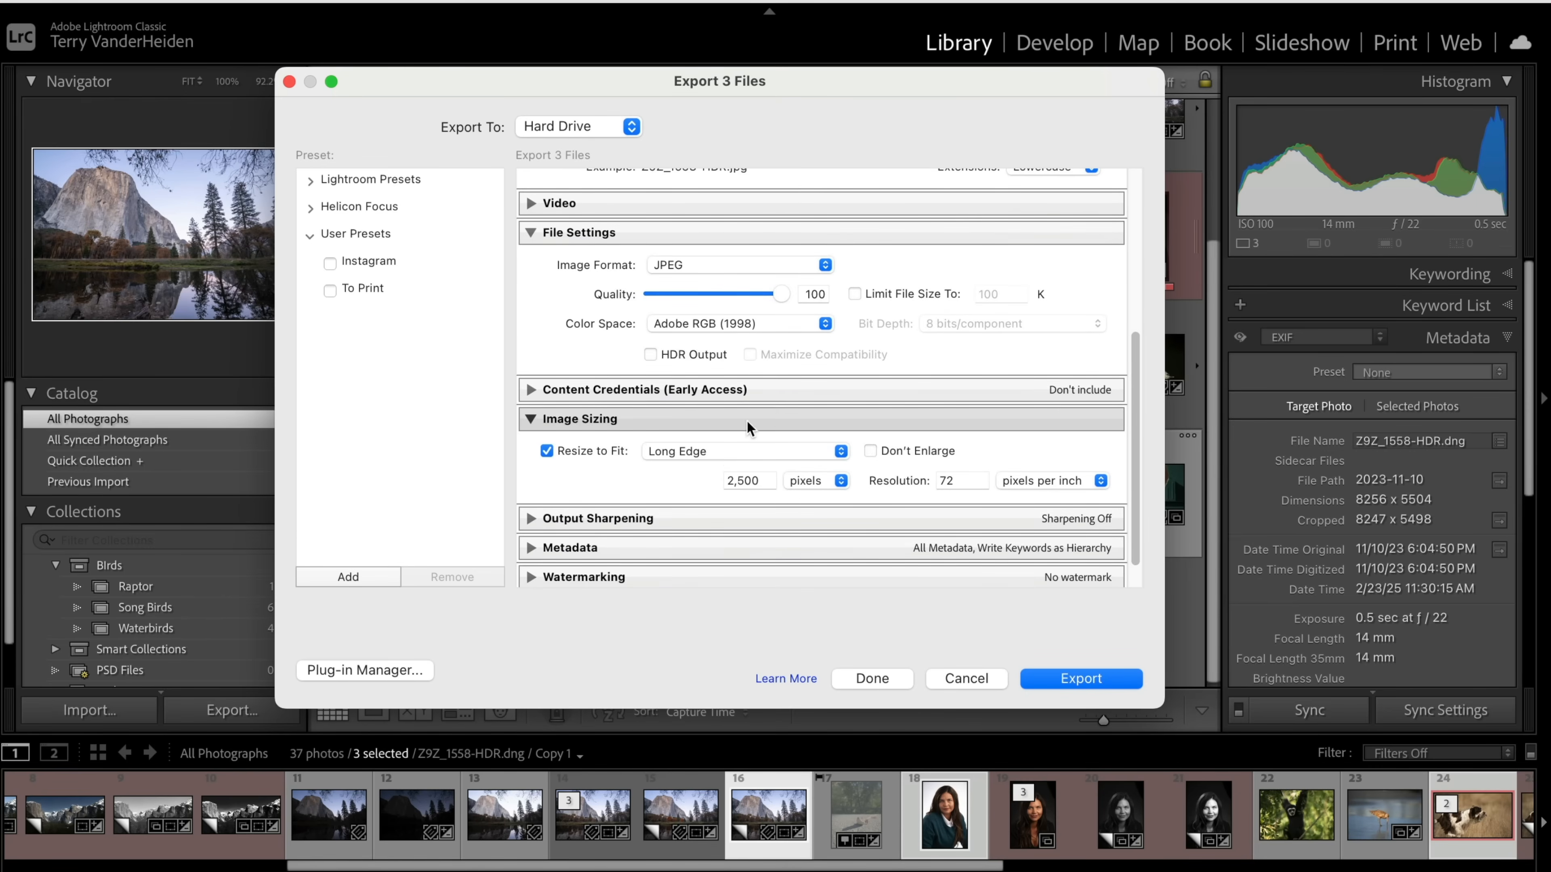
scroll(770, 408, "up", 10)
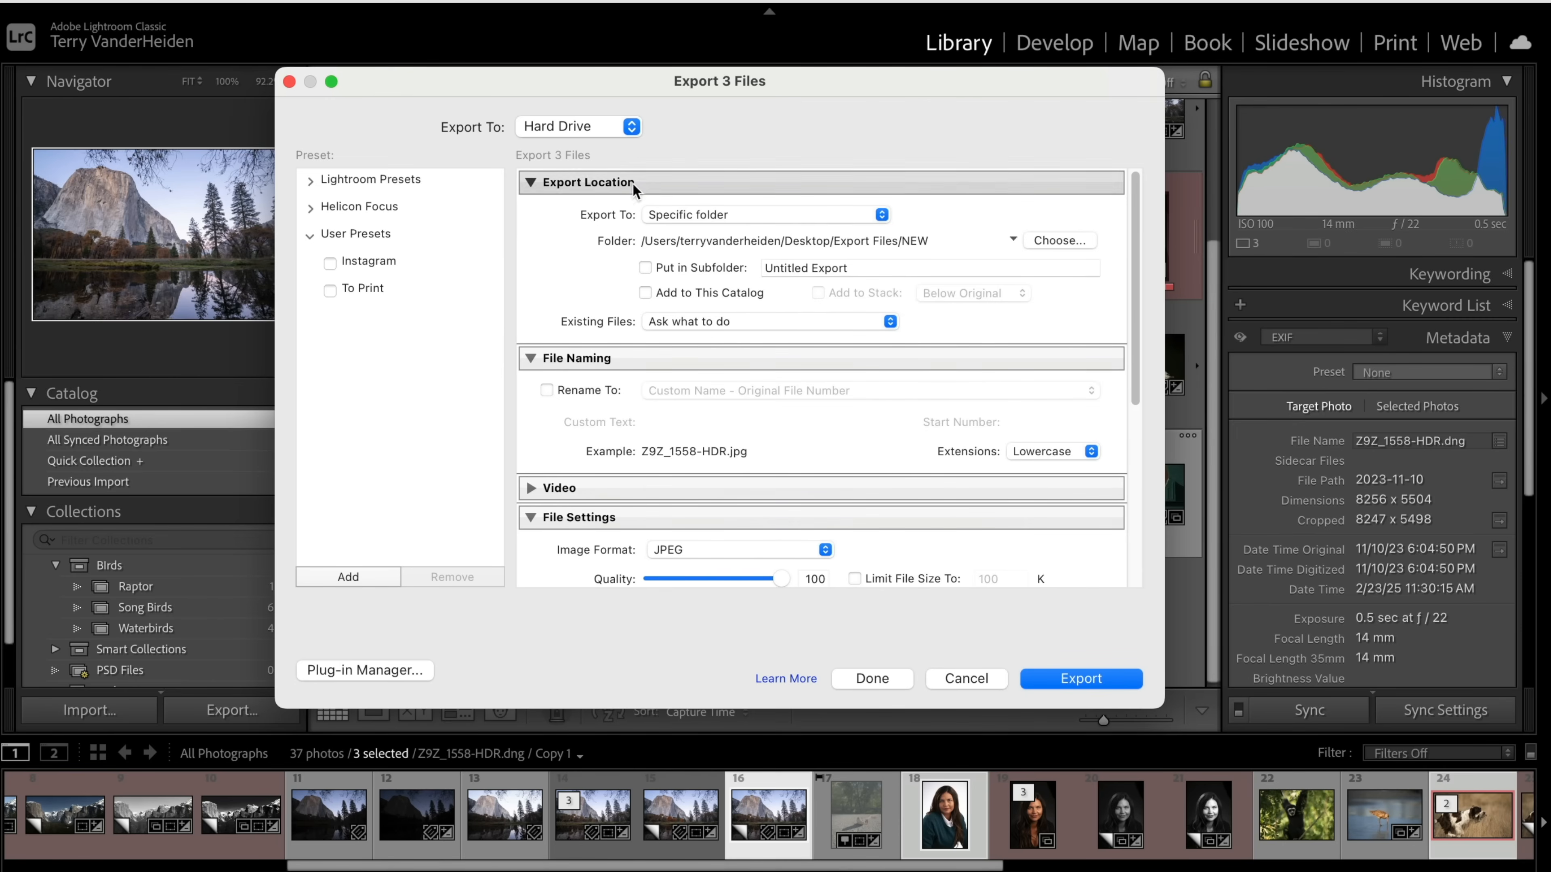
left_click(359, 261)
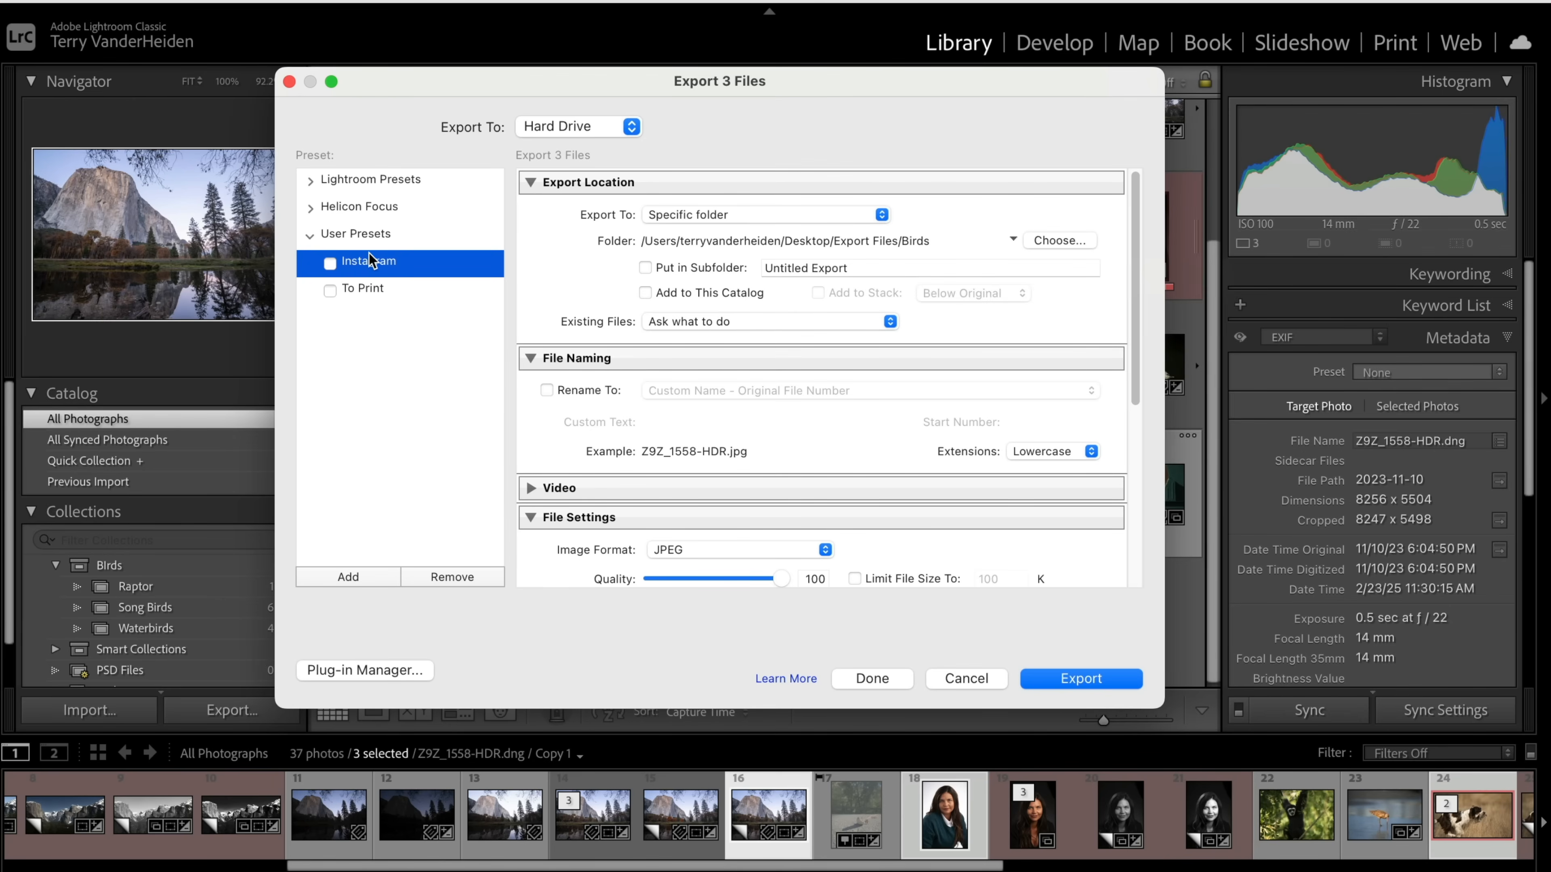
left_click(455, 577)
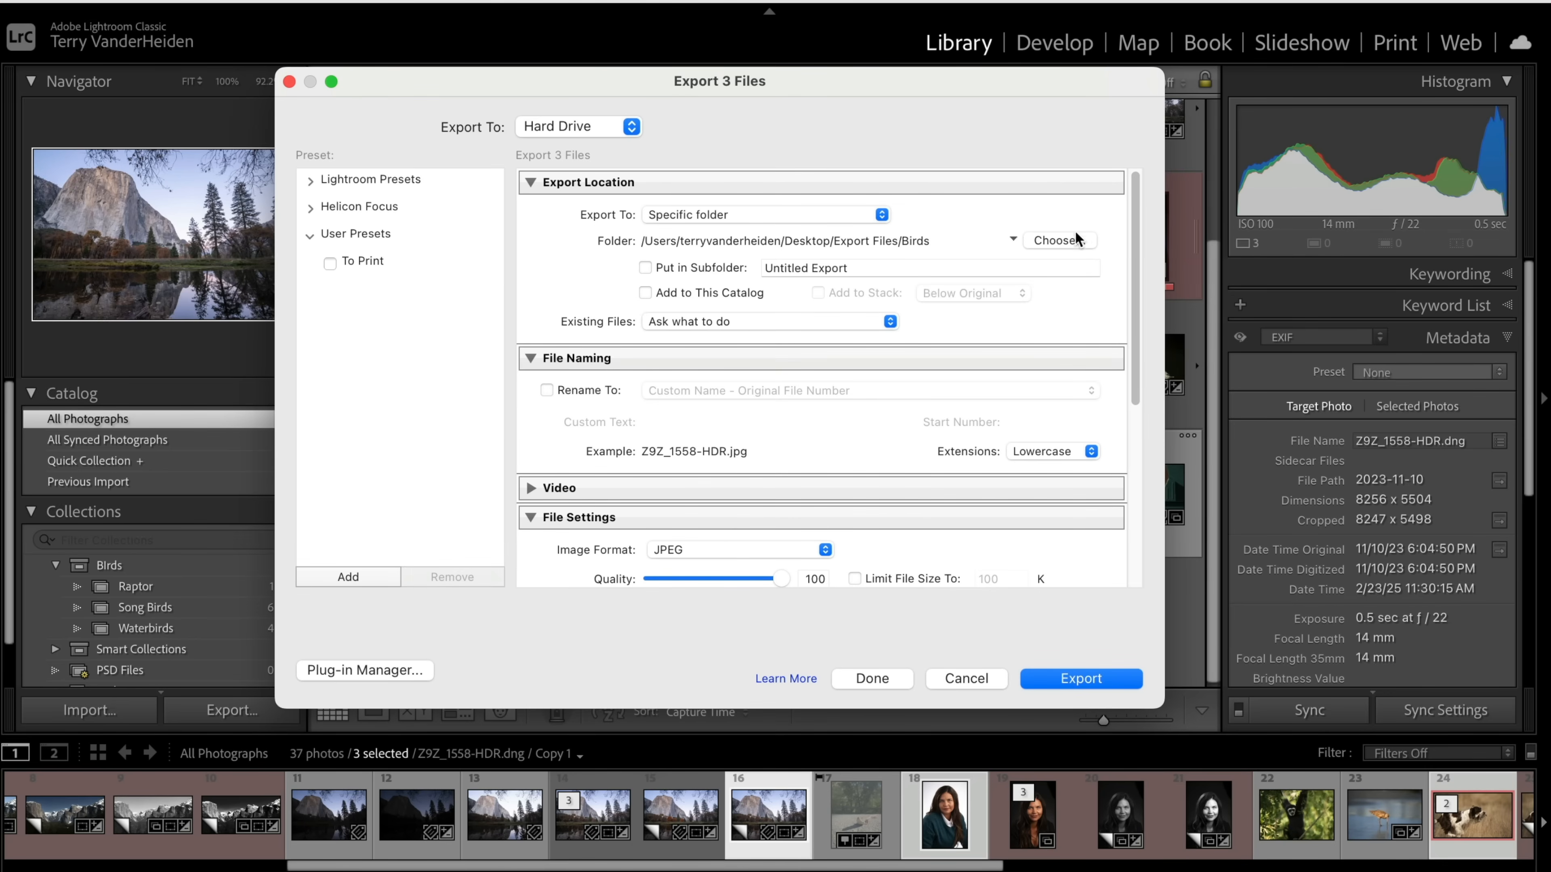
- Create a folder named INSTA inside Export Files and set it as the export destination
left_click(1060, 242)
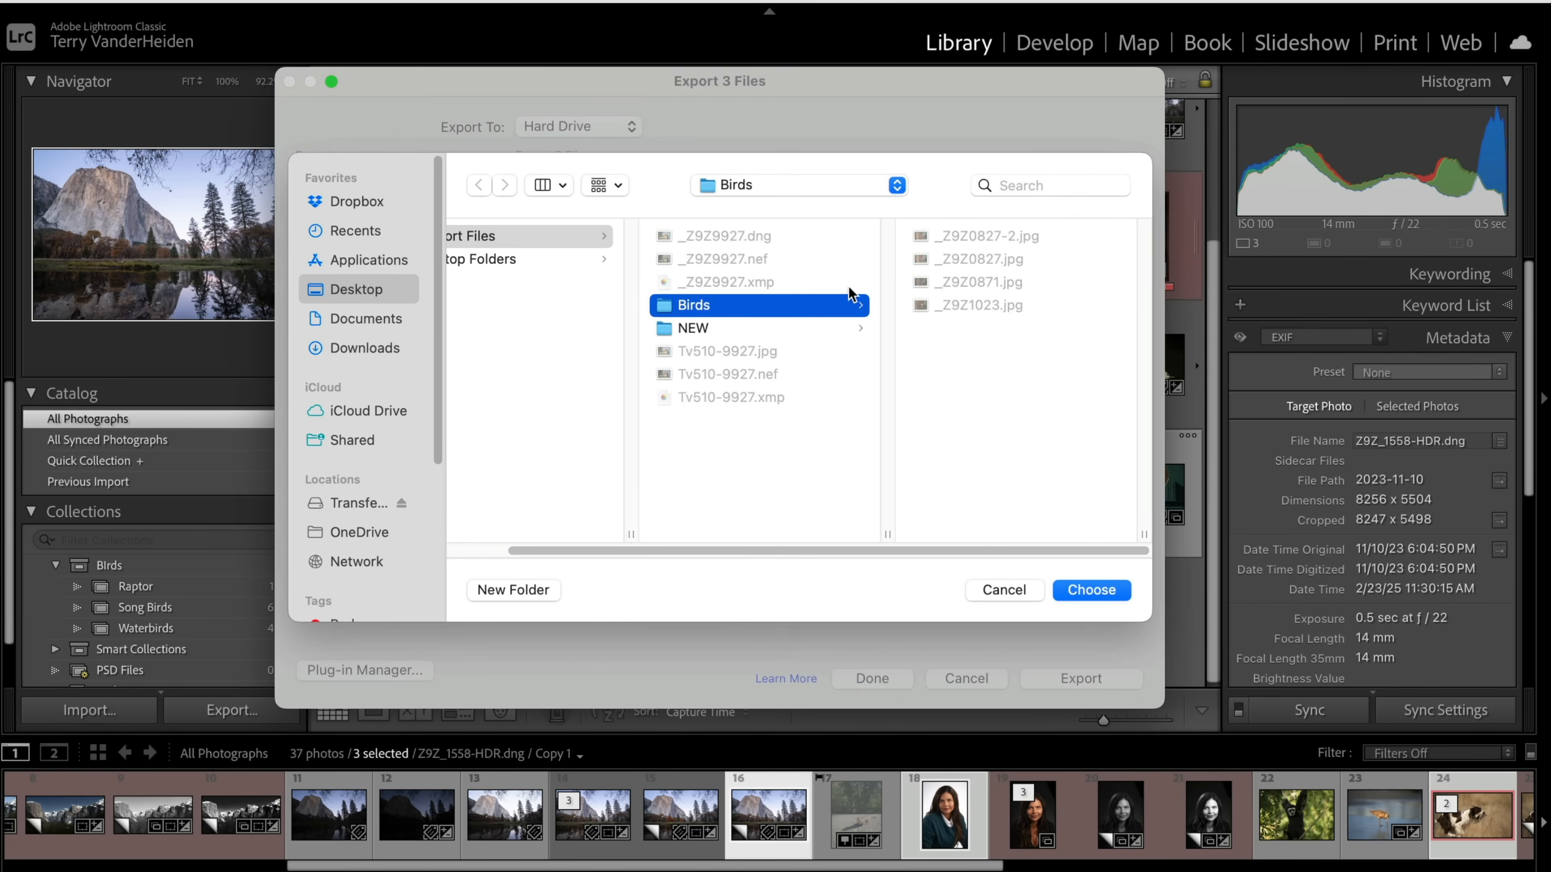
left_click(465, 235)
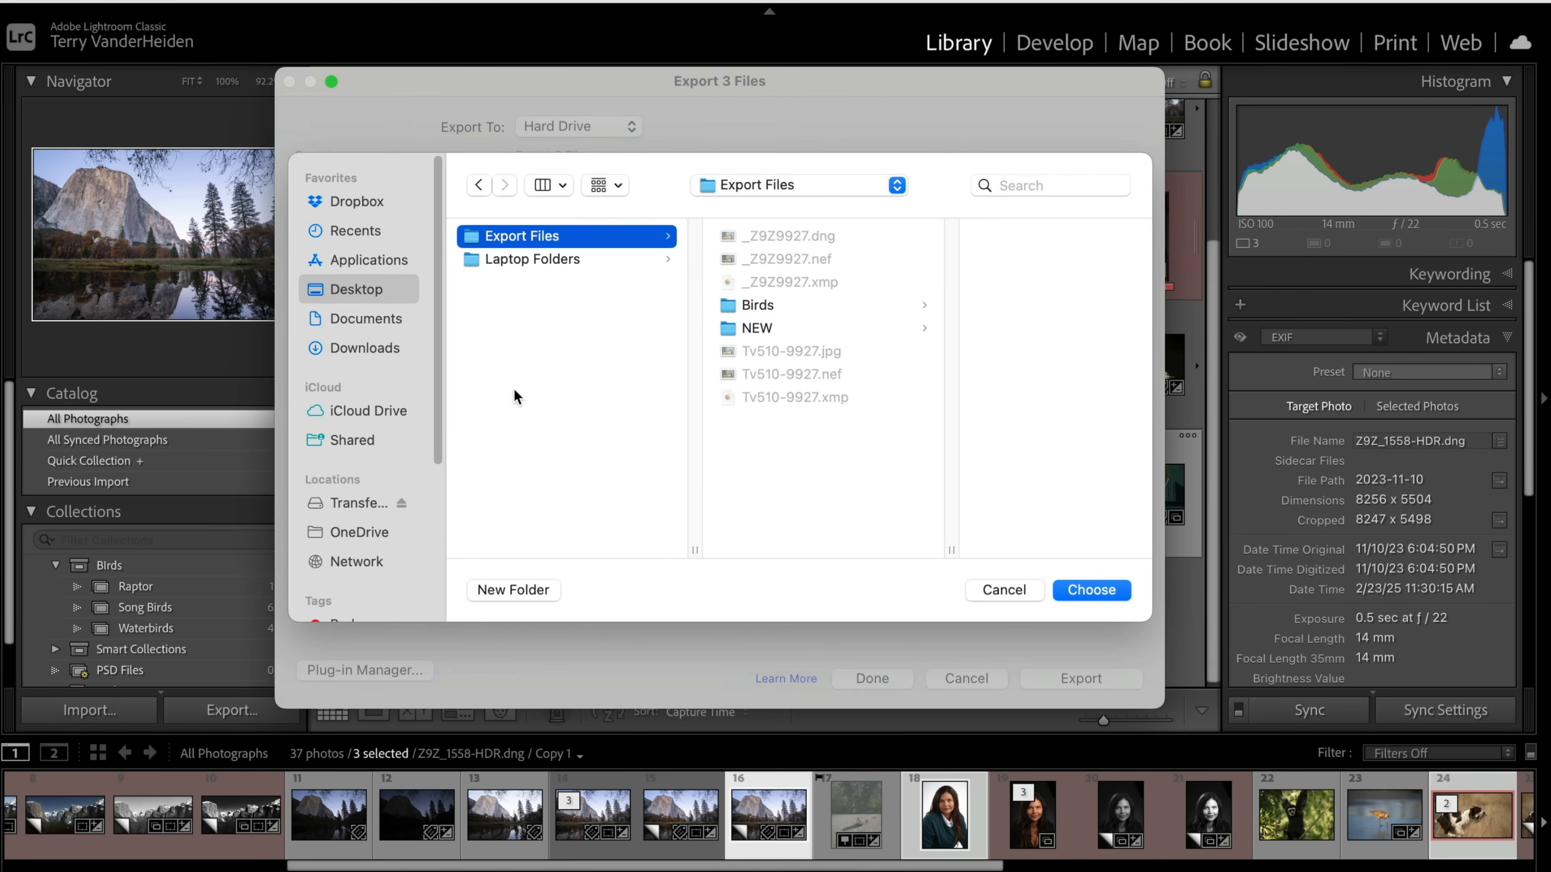
left_click(526, 591)
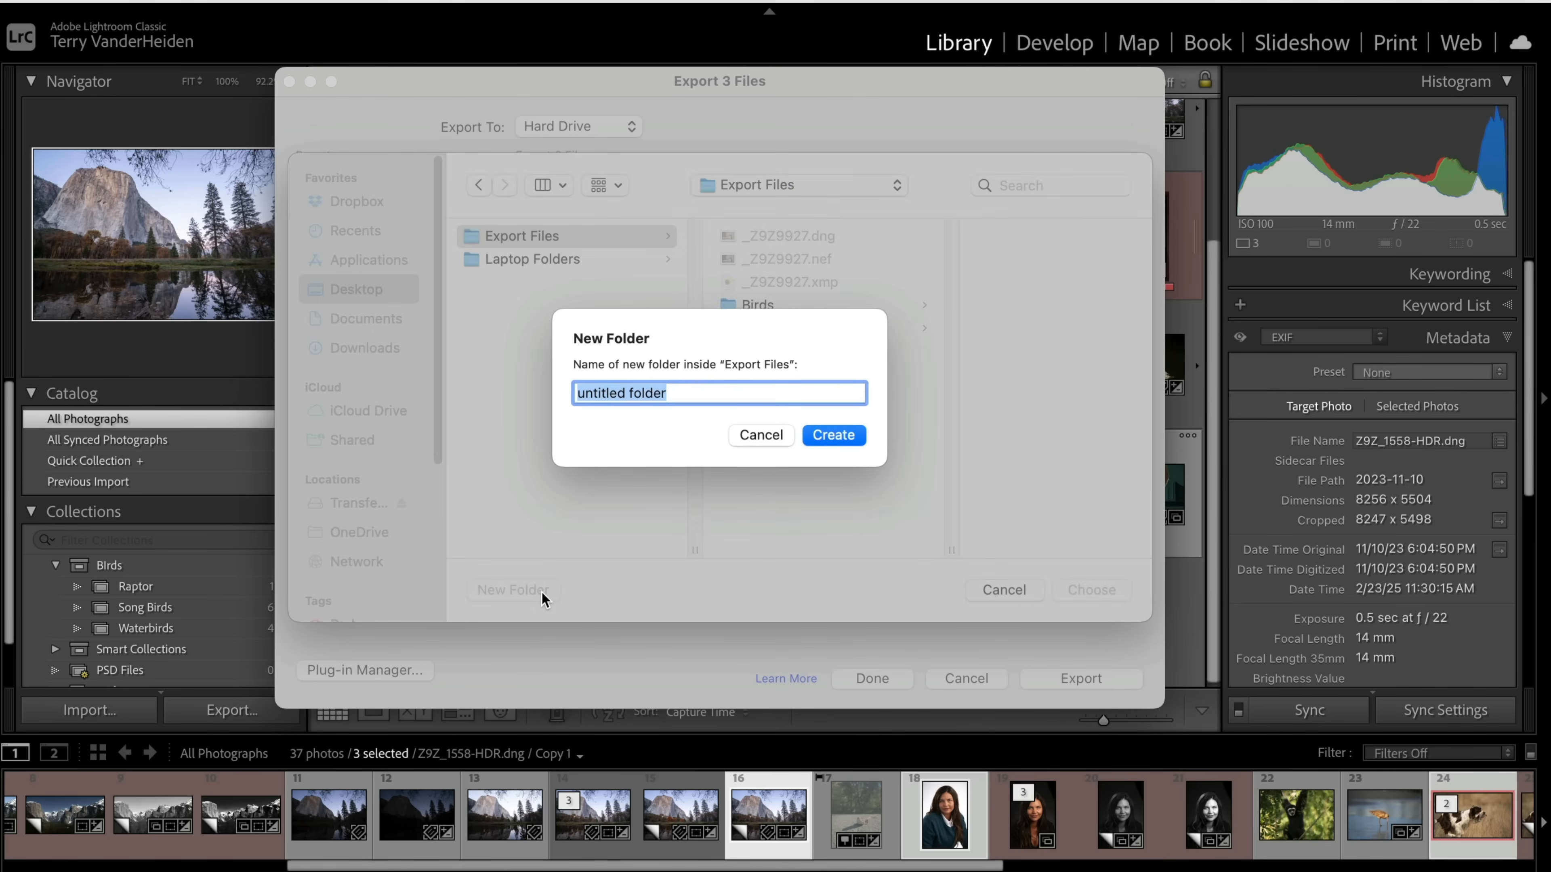
type("INSTA")
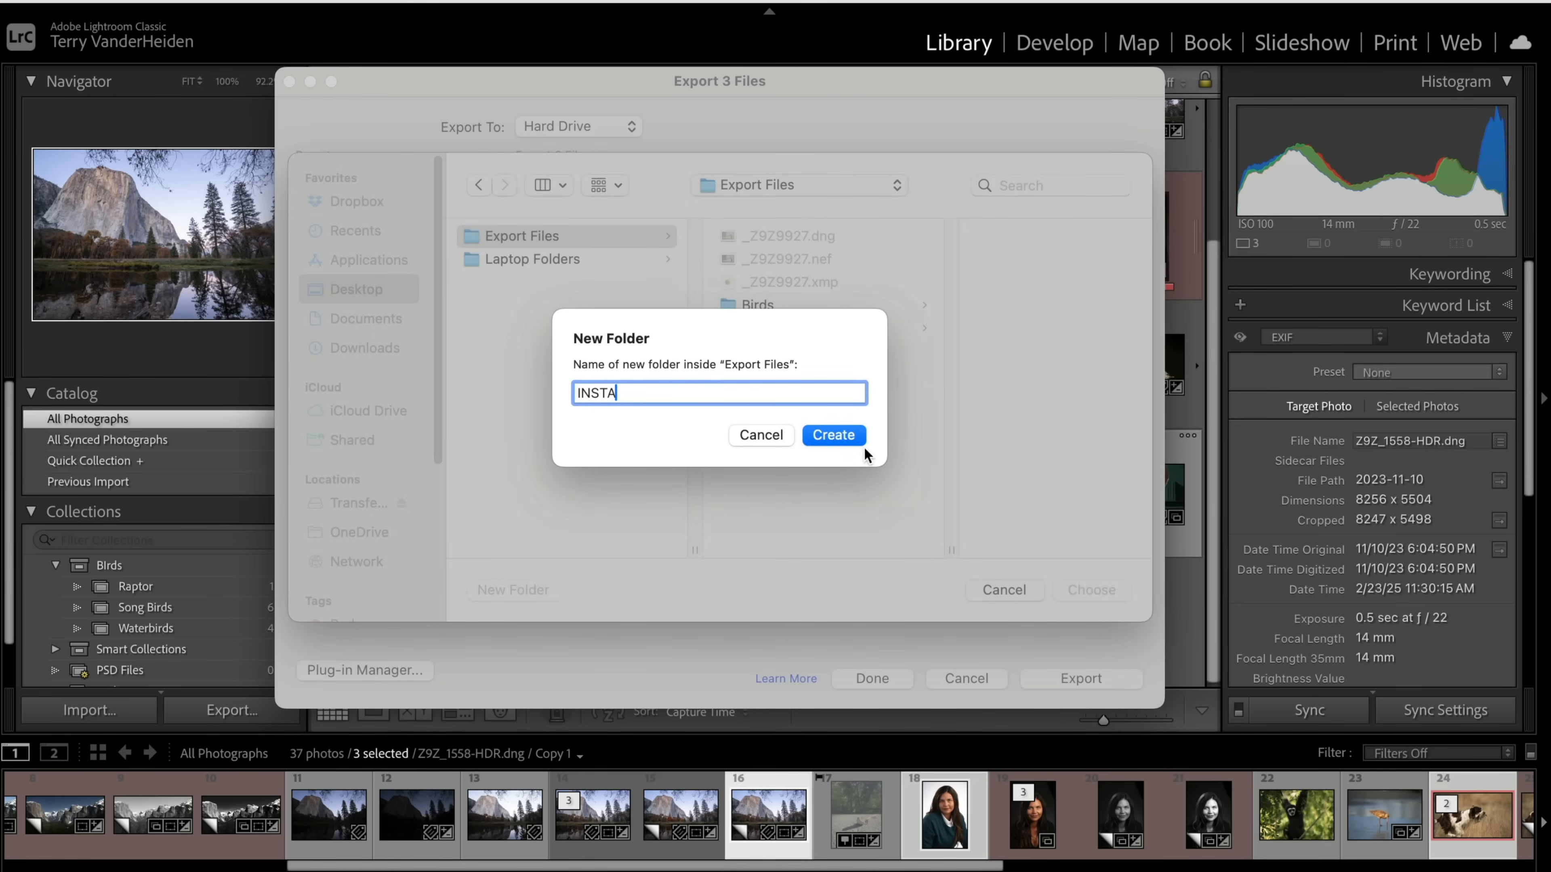
left_click(830, 433)
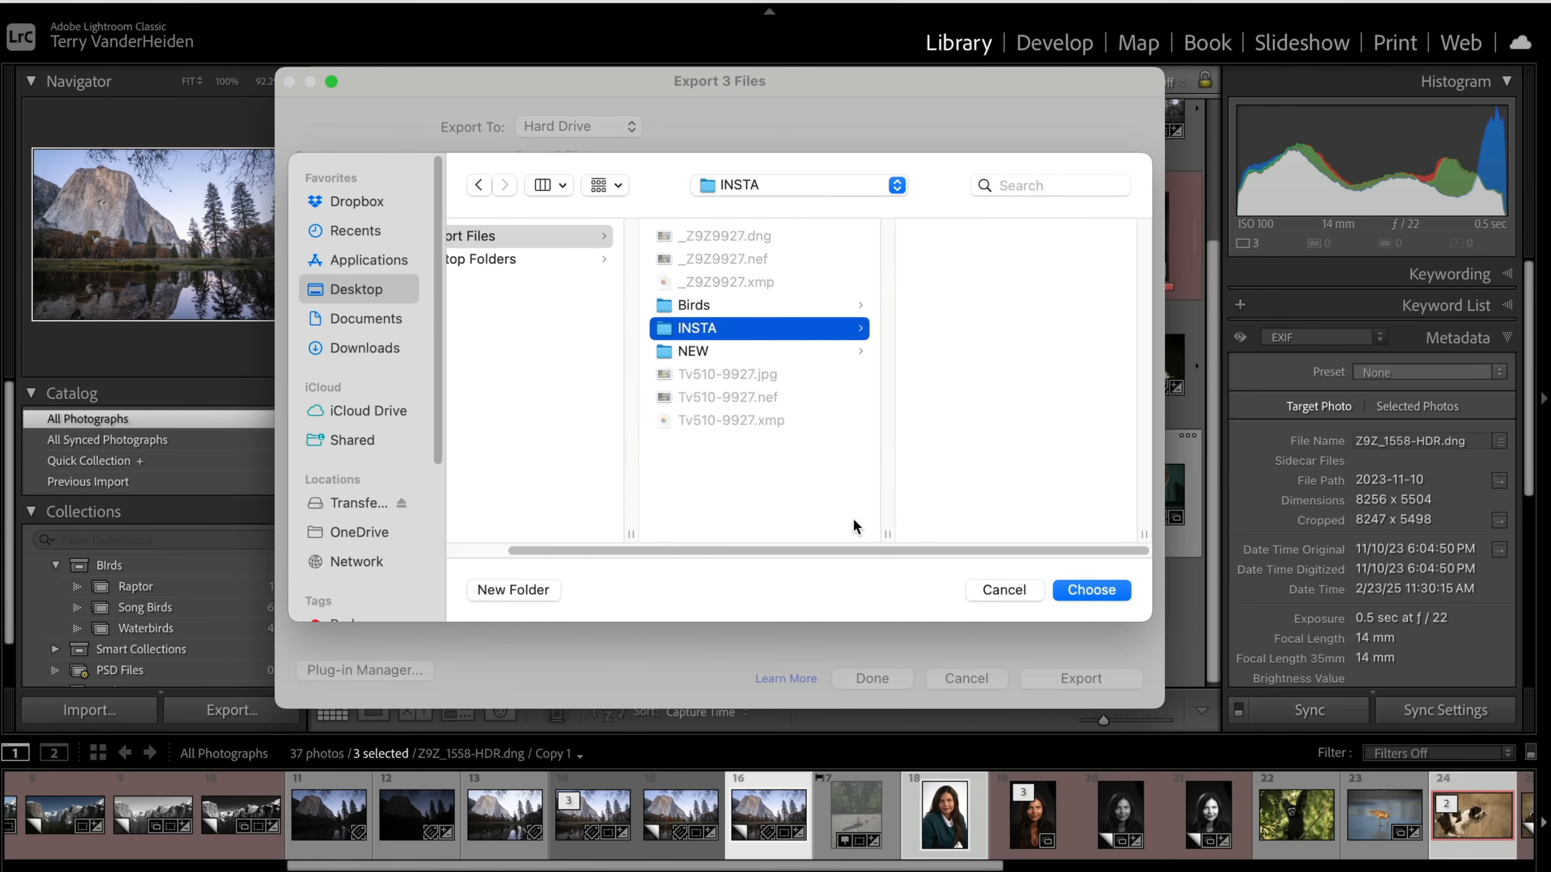
left_click(1090, 590)
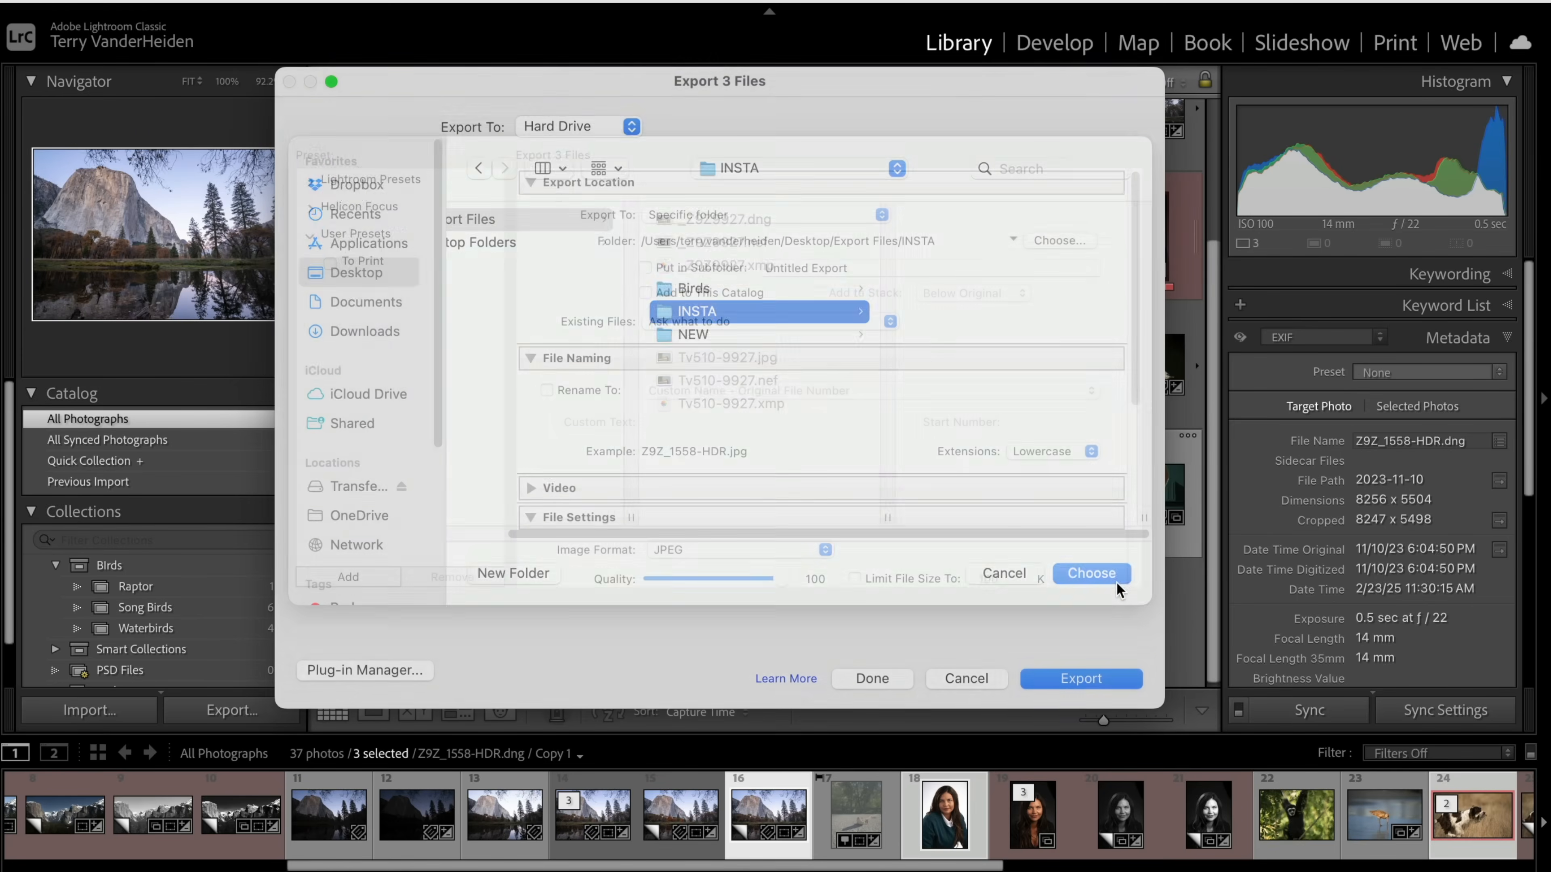
- Check the file and sizing settings, and save them as a user preset named Instagram
scroll(912, 335, "down", 5)
scroll(912, 331, "down", 3)
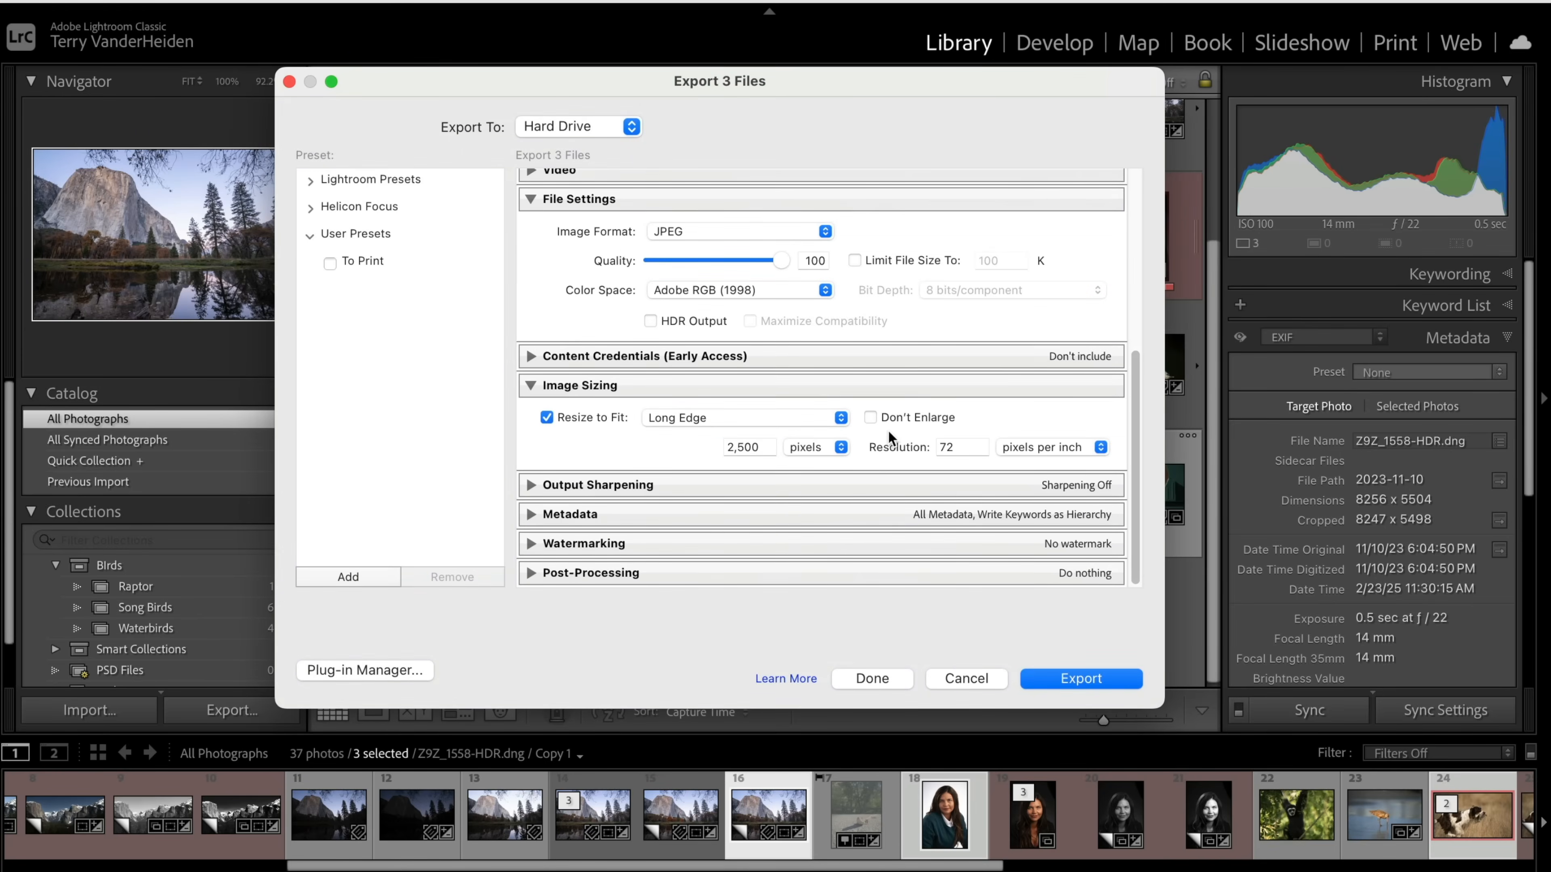
scroll(690, 365, "up", 4)
scroll(690, 363, "up", 2)
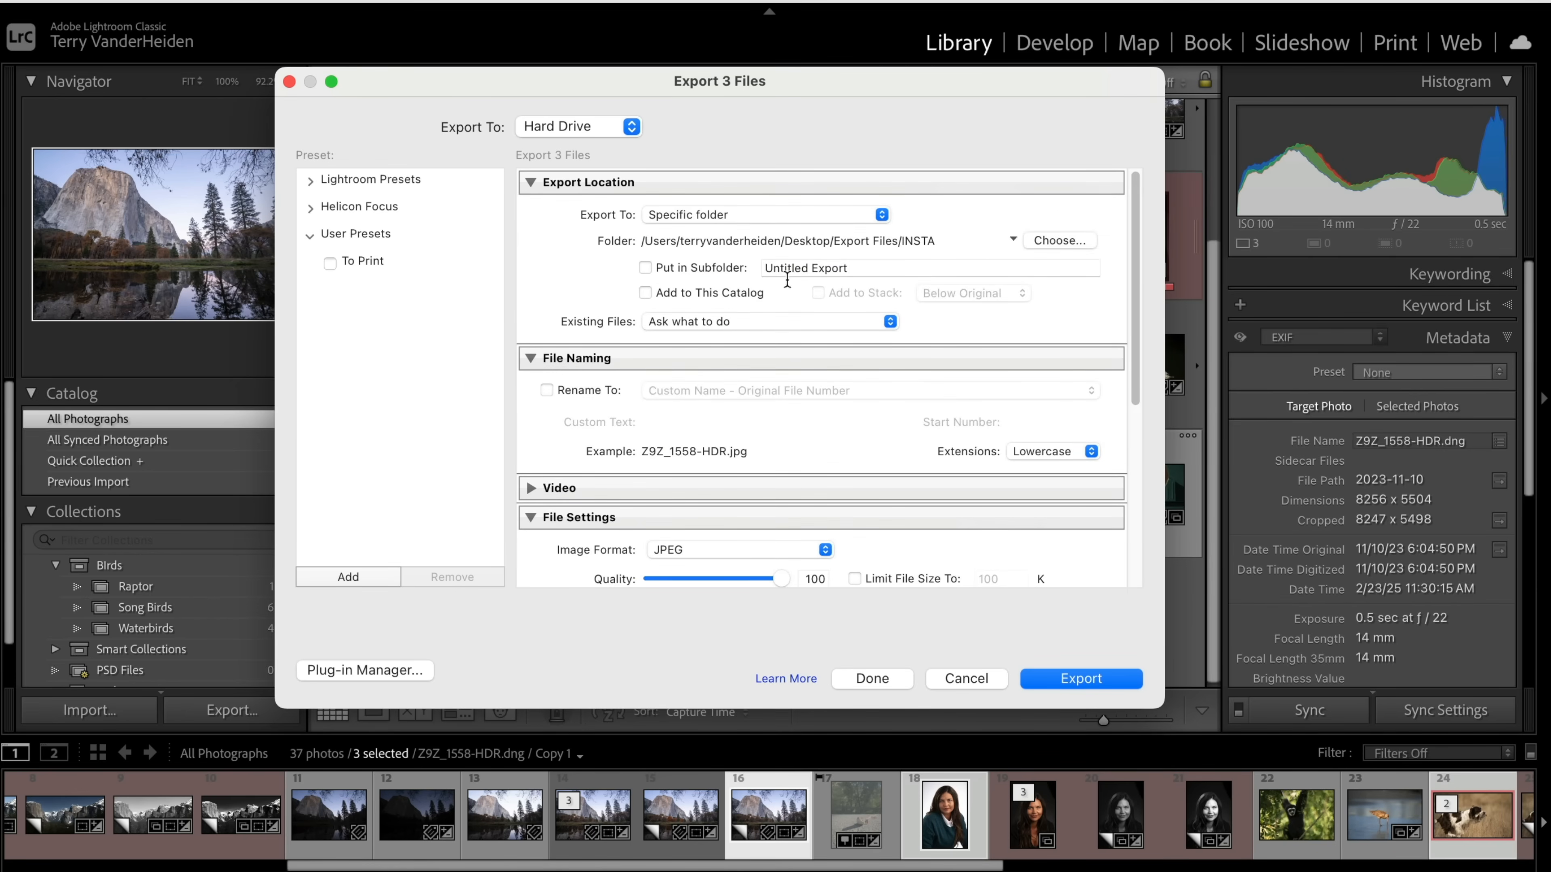
left_click(340, 574)
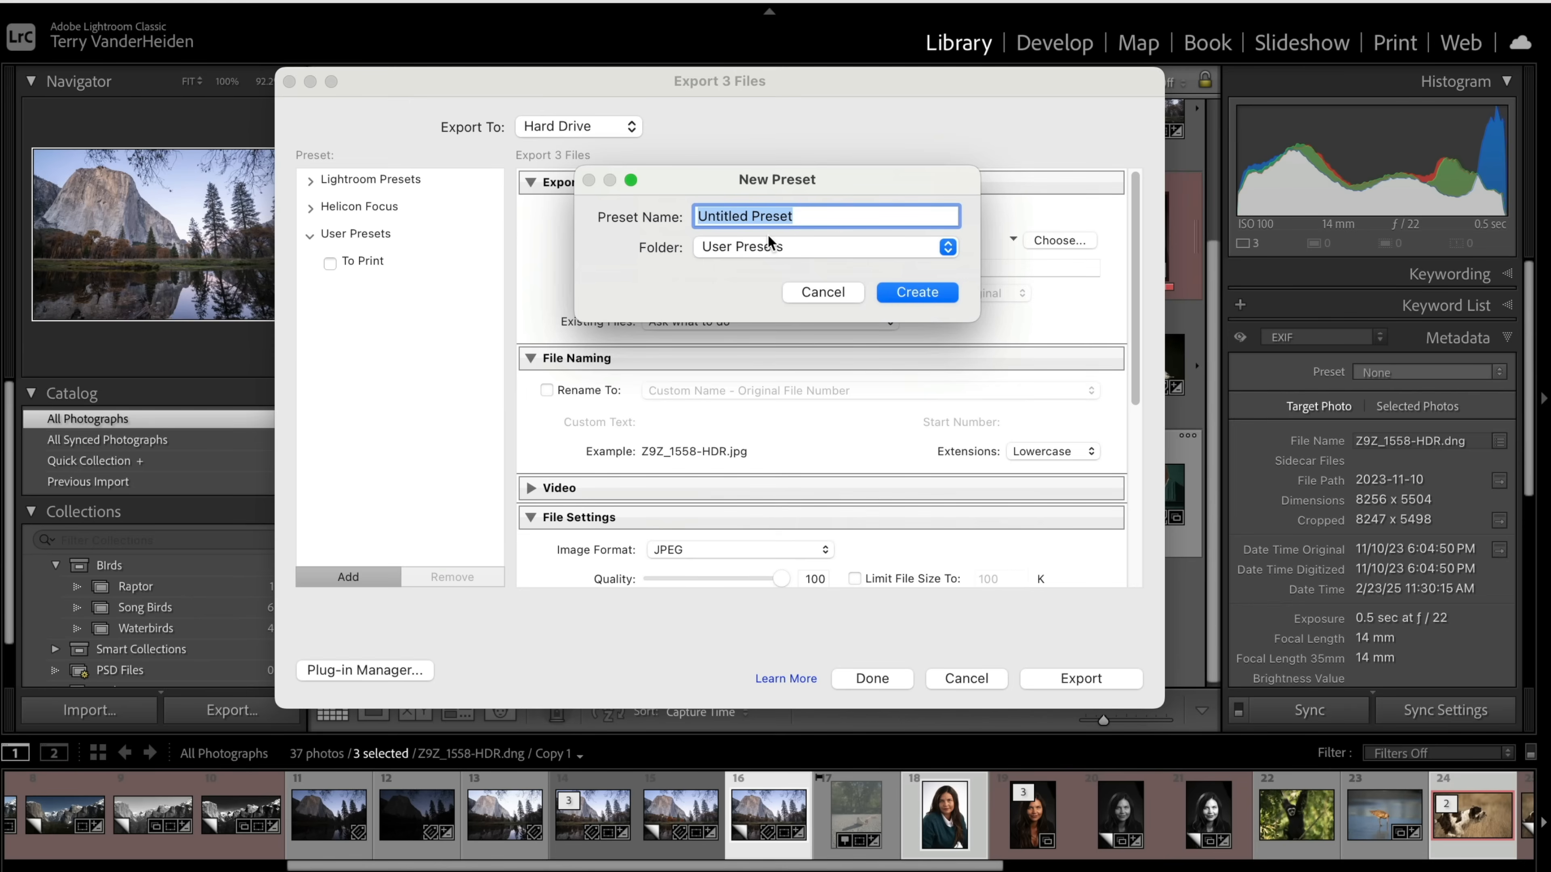
type("Int")
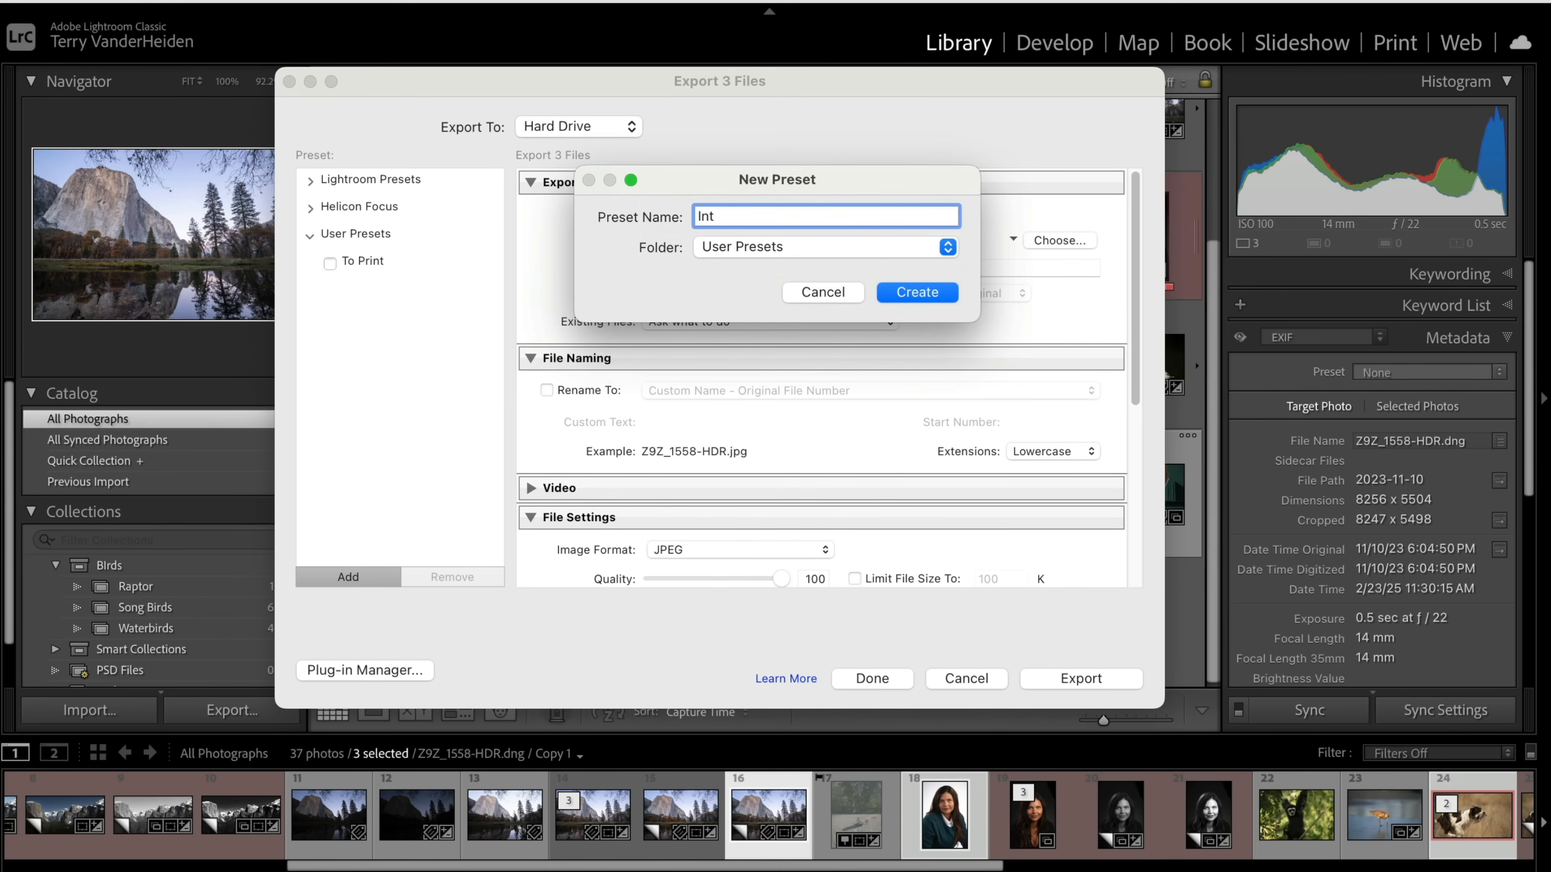
type("a")
key("BackSpace")
key("BackSpace")
key("BackSpace")
key("BackSpace")
type("Instagram")
left_click(913, 289)
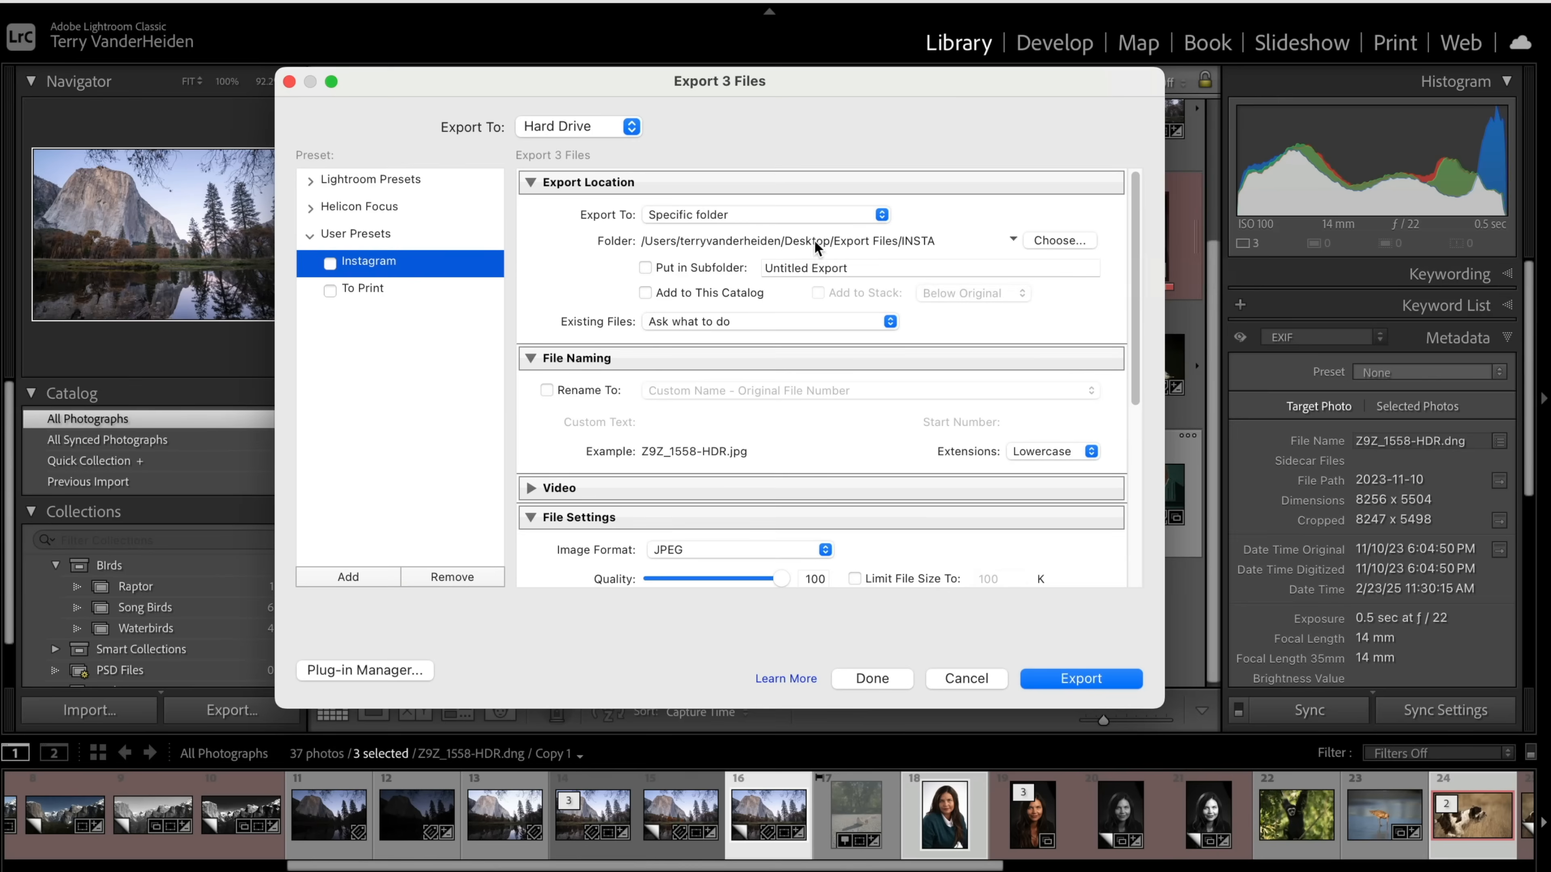
- Close the export settings keeping the new Instagram preset, and deselect all photos
scroll(626, 427, "down", 10)
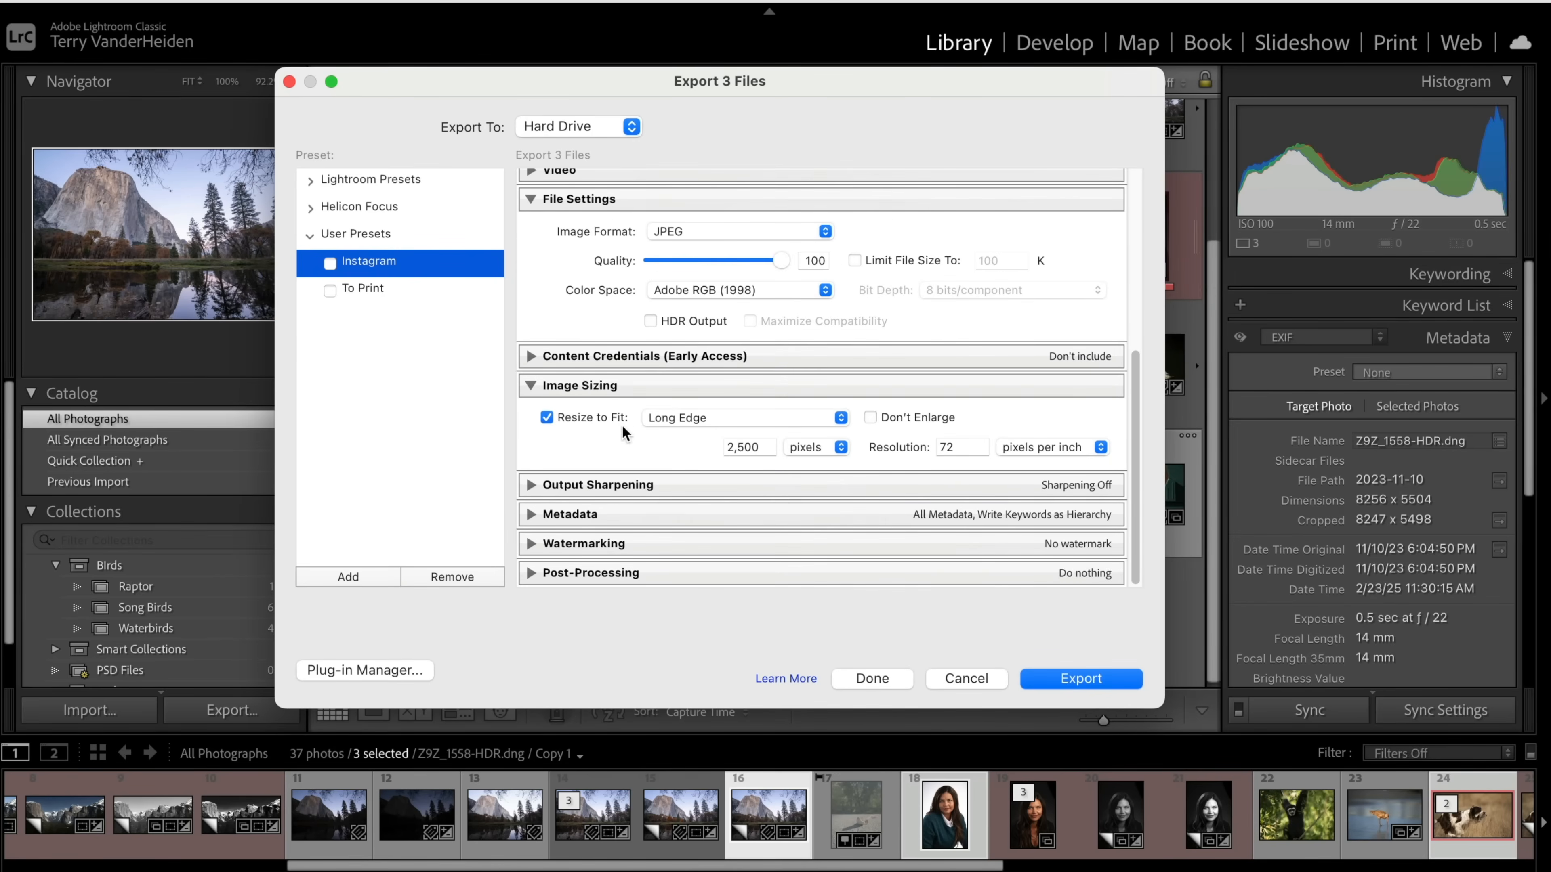
left_click(872, 678)
left_click(810, 658)
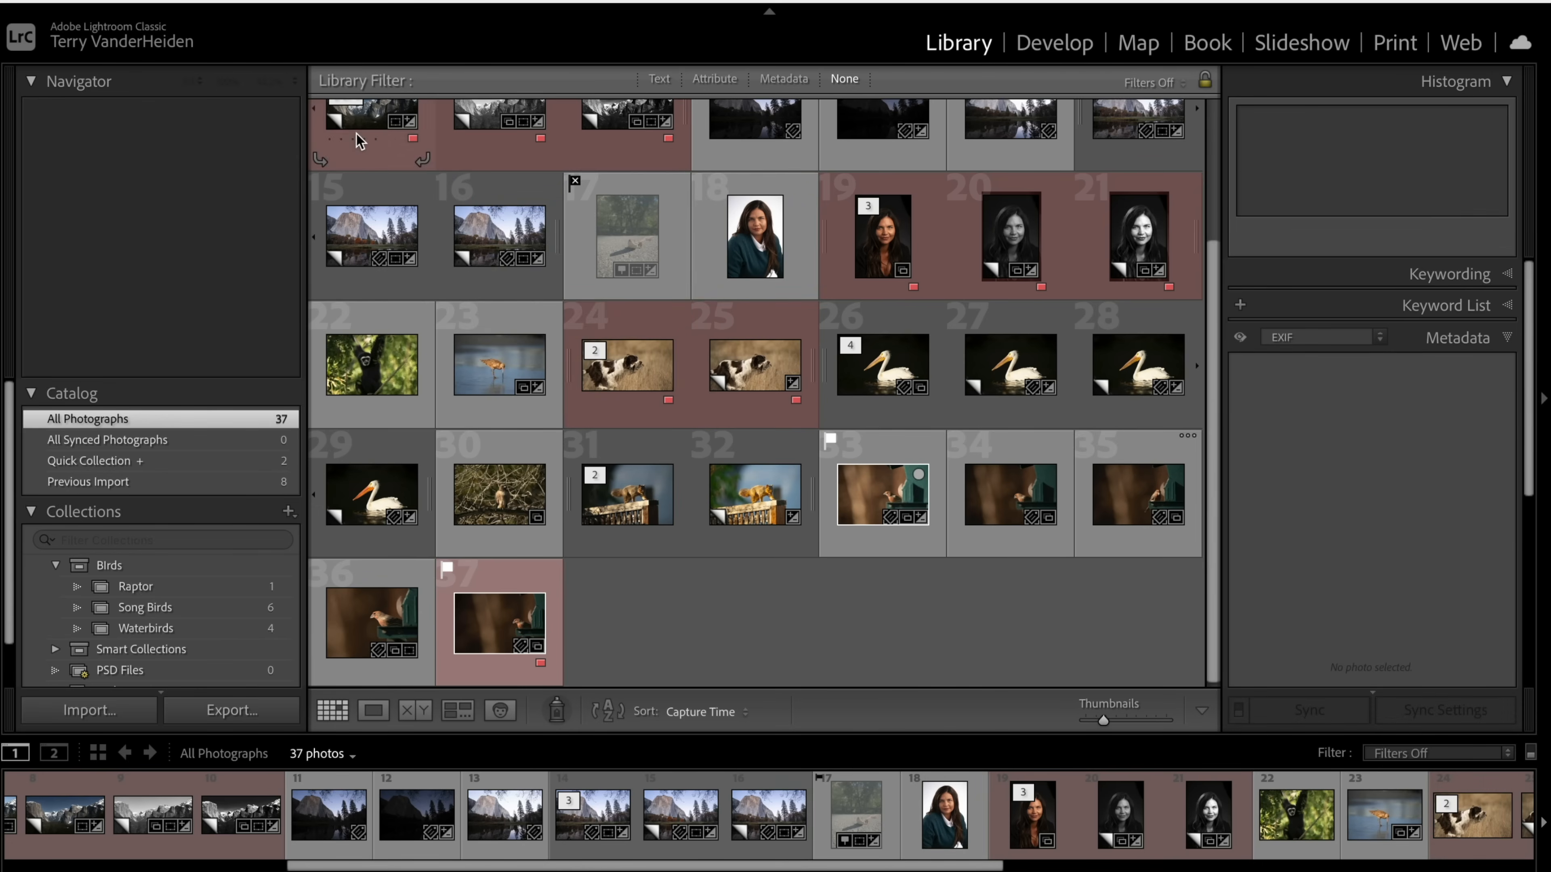
- Reselect the valley, color portrait, and first dog photos, and export them with the Instagram preset settings to the INSTA folder
left_click(472, 219)
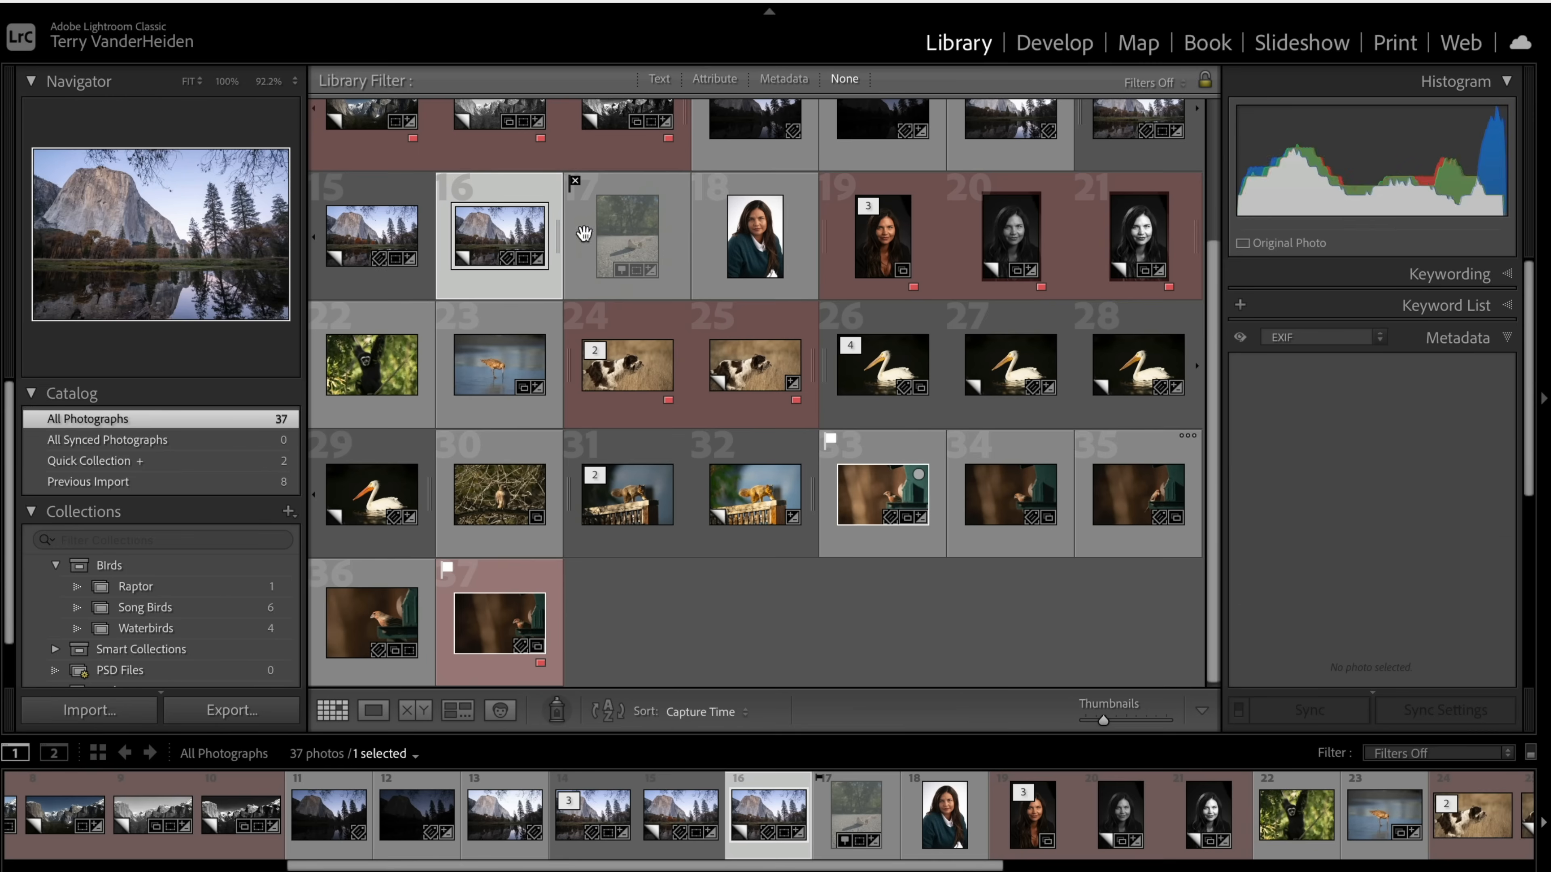
left_click(733, 235, "super")
left_click(635, 377, "super")
right_click(634, 379)
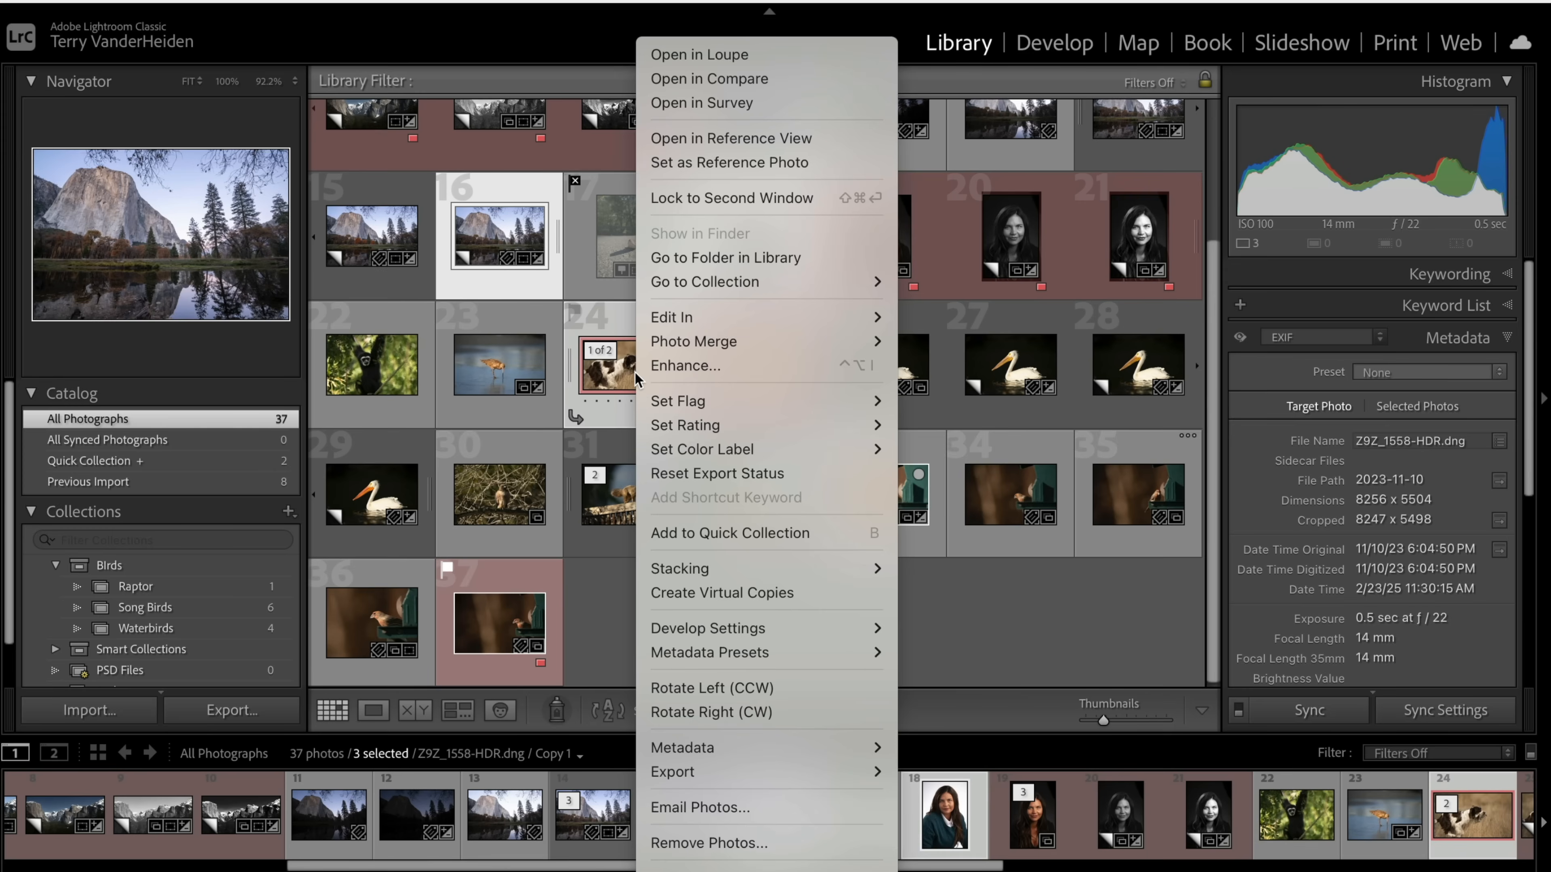
mouse_move(725, 784)
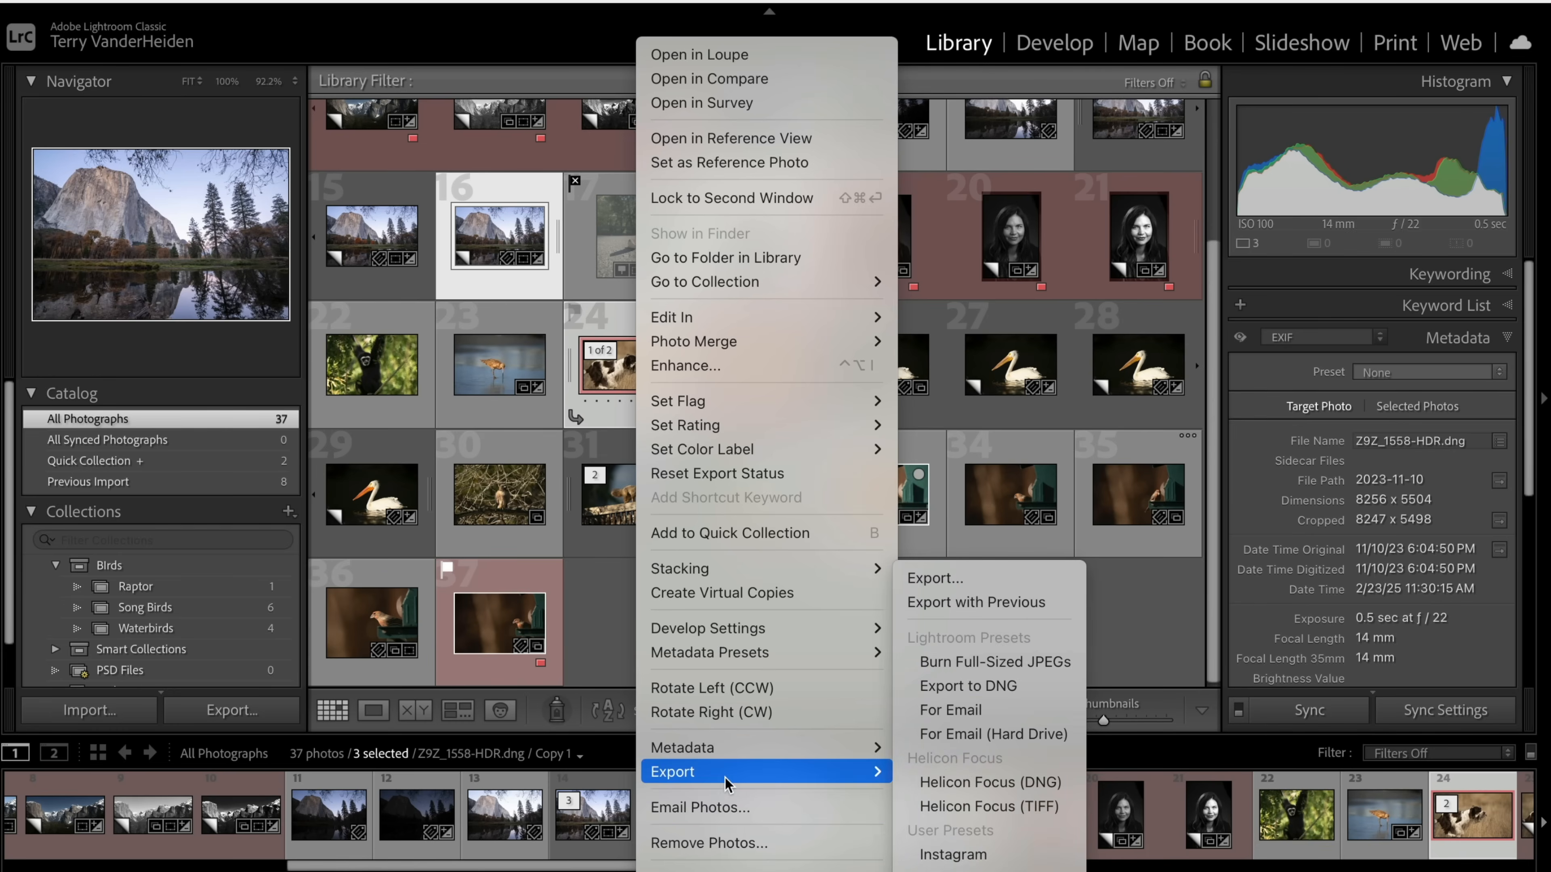
left_click(966, 579)
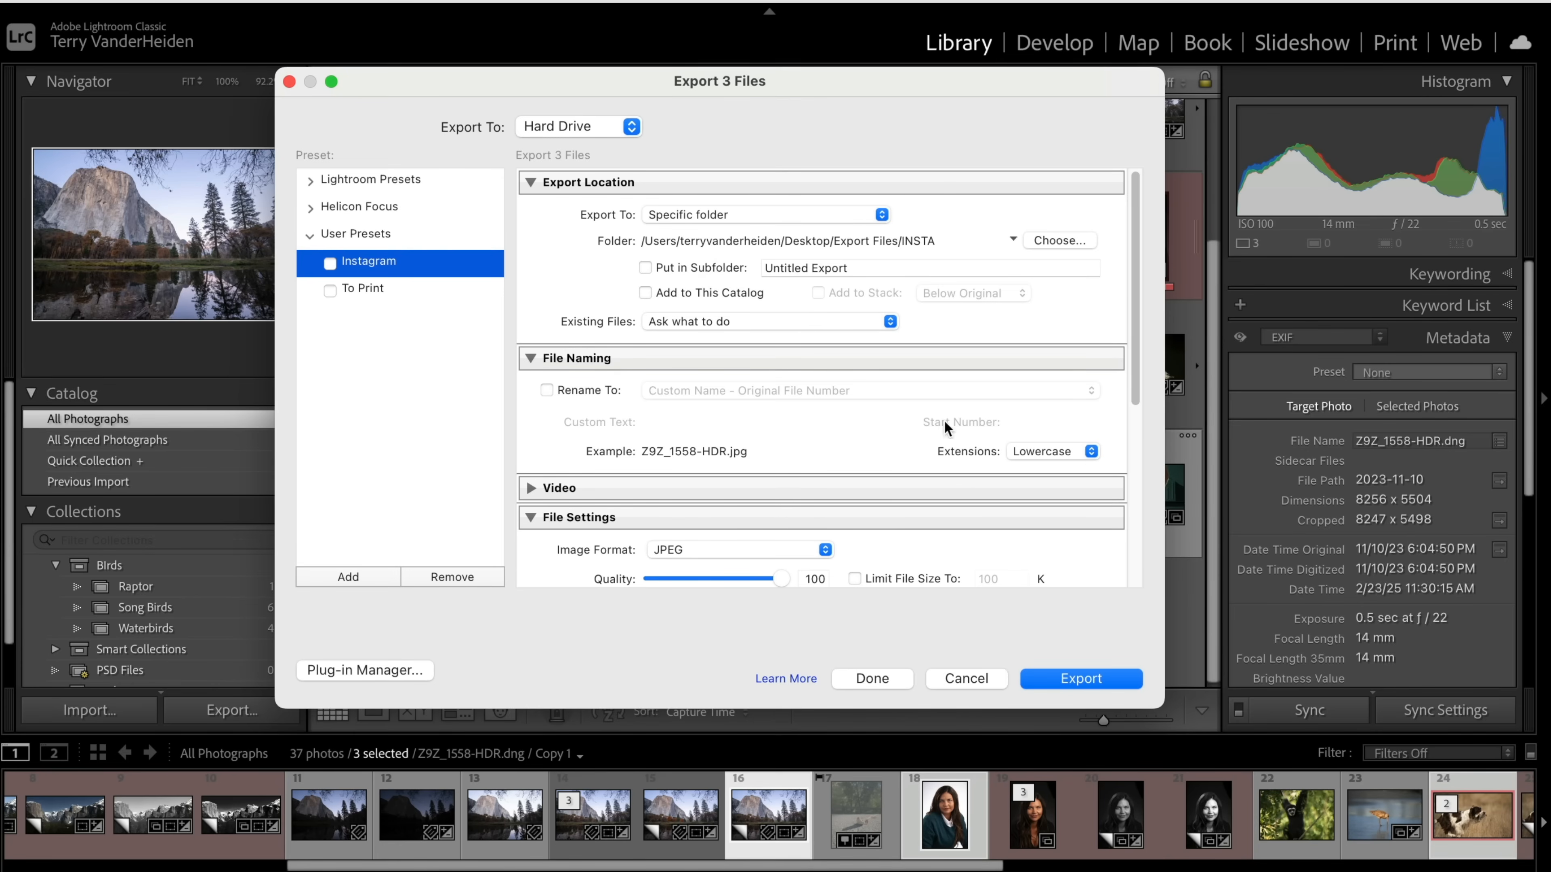
scroll(870, 452, "down", 3)
left_click(1066, 682)
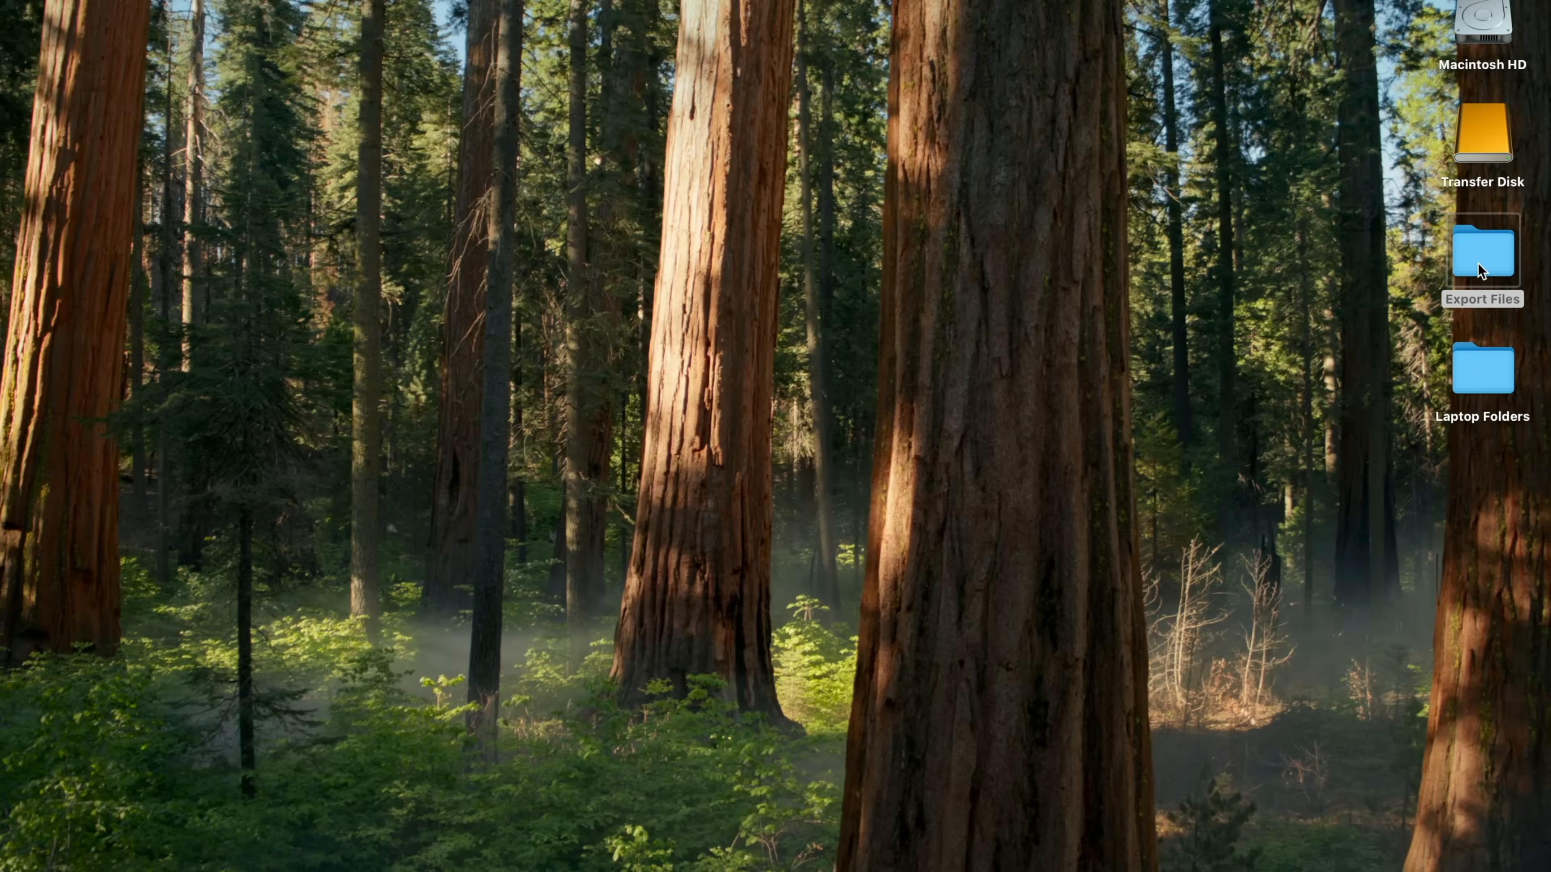
- Check the exported files in the INSTA folder inside Export Files, close the Finder window, and return to Lightroom Classic
double_click(1478, 263)
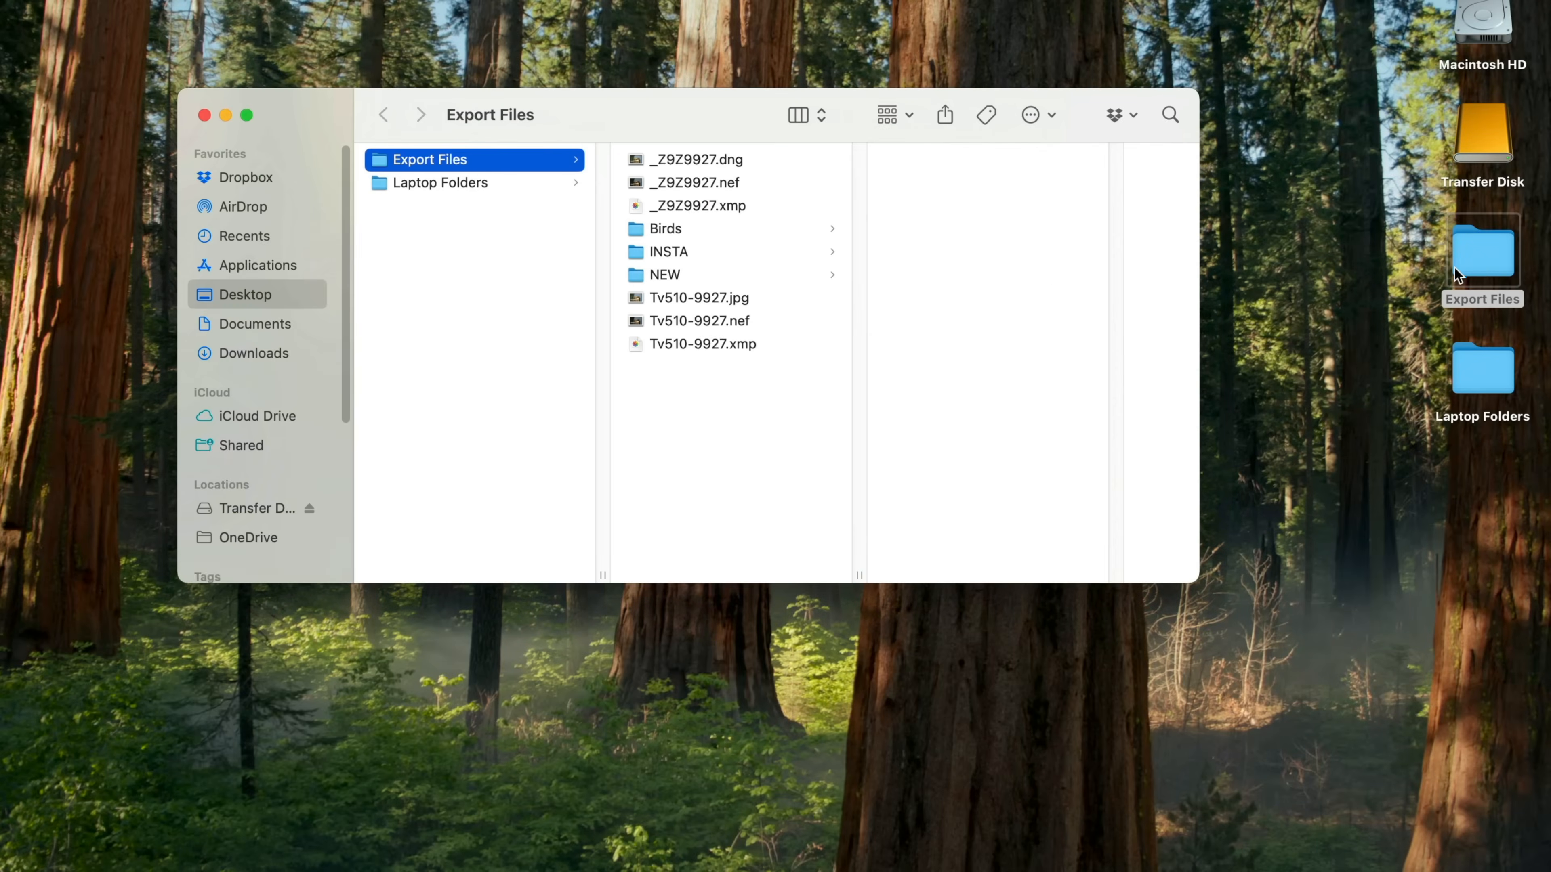
left_click(633, 253)
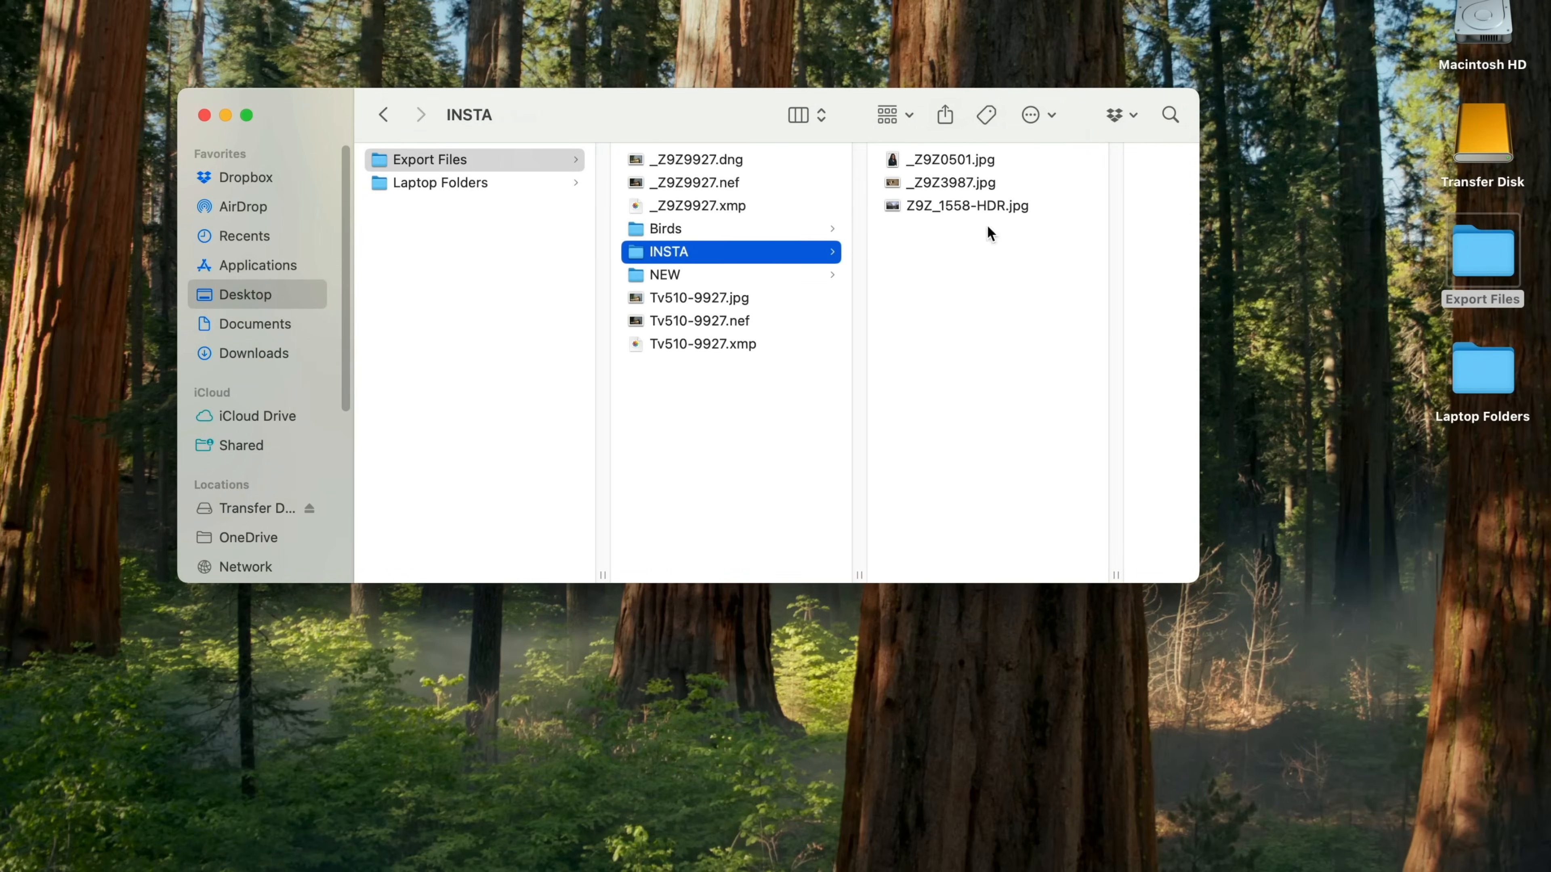
left_click(198, 114)
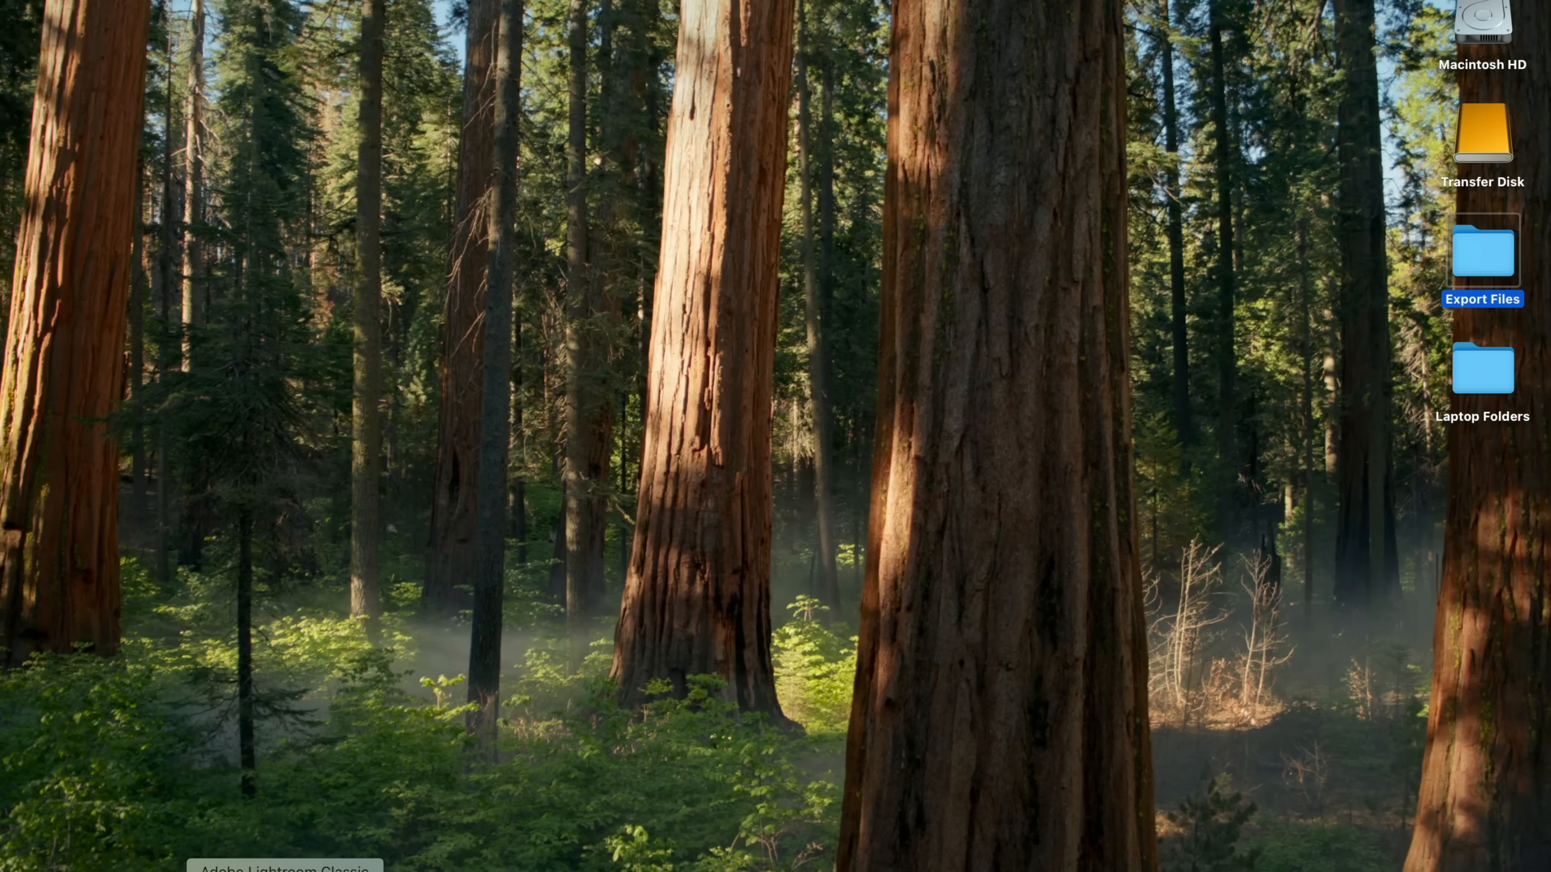
left_click(285, 871)
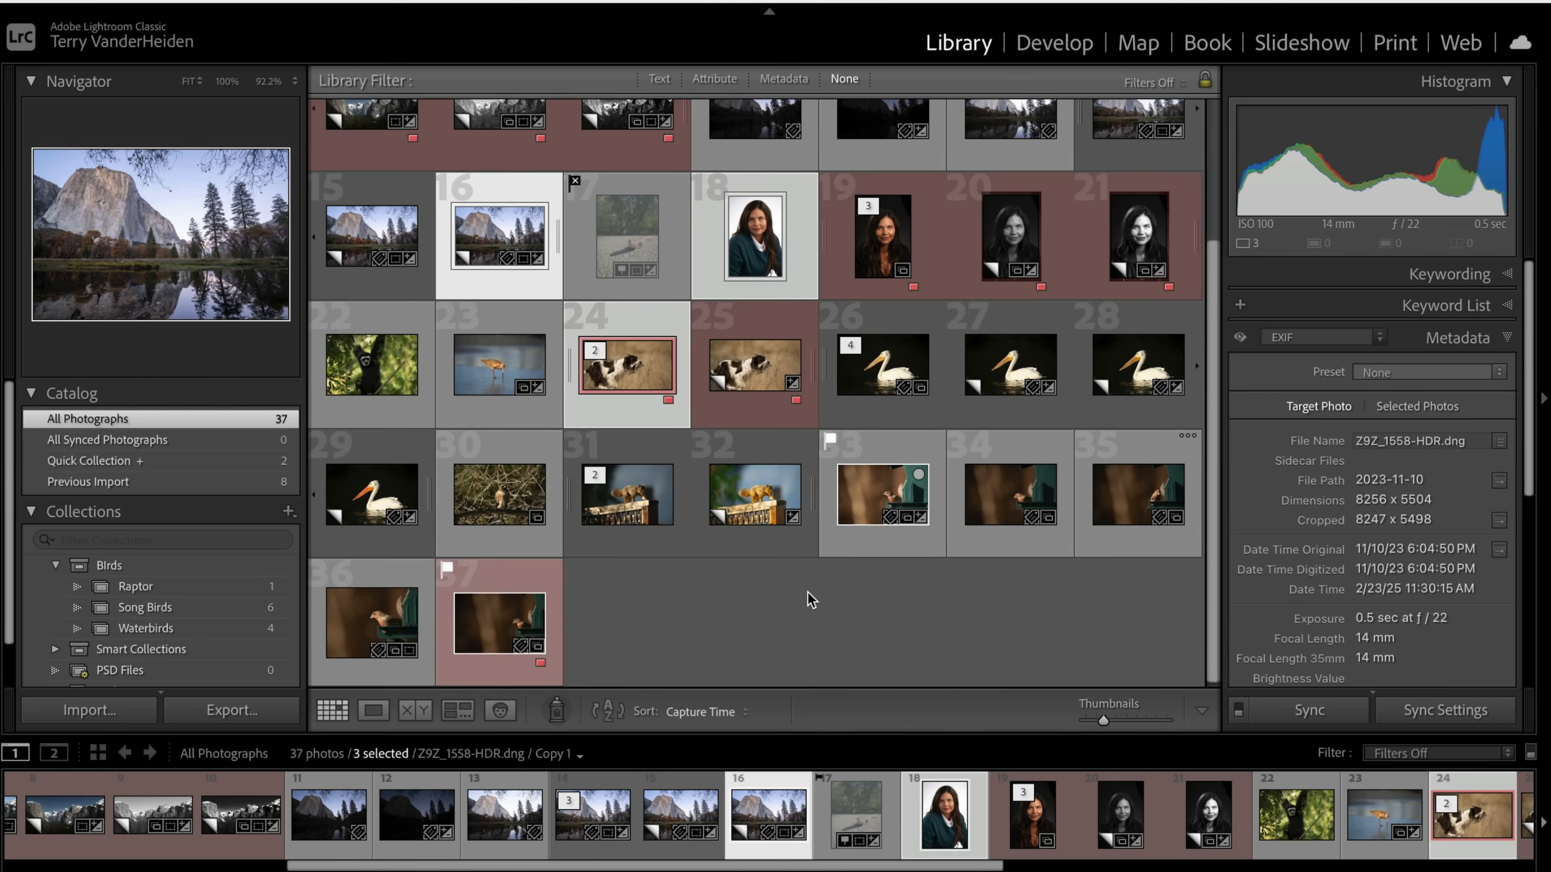
- Deselect the exported photos, open the first black-and-white portrait in Loupe view, and bring up its export settings
left_click(809, 594)
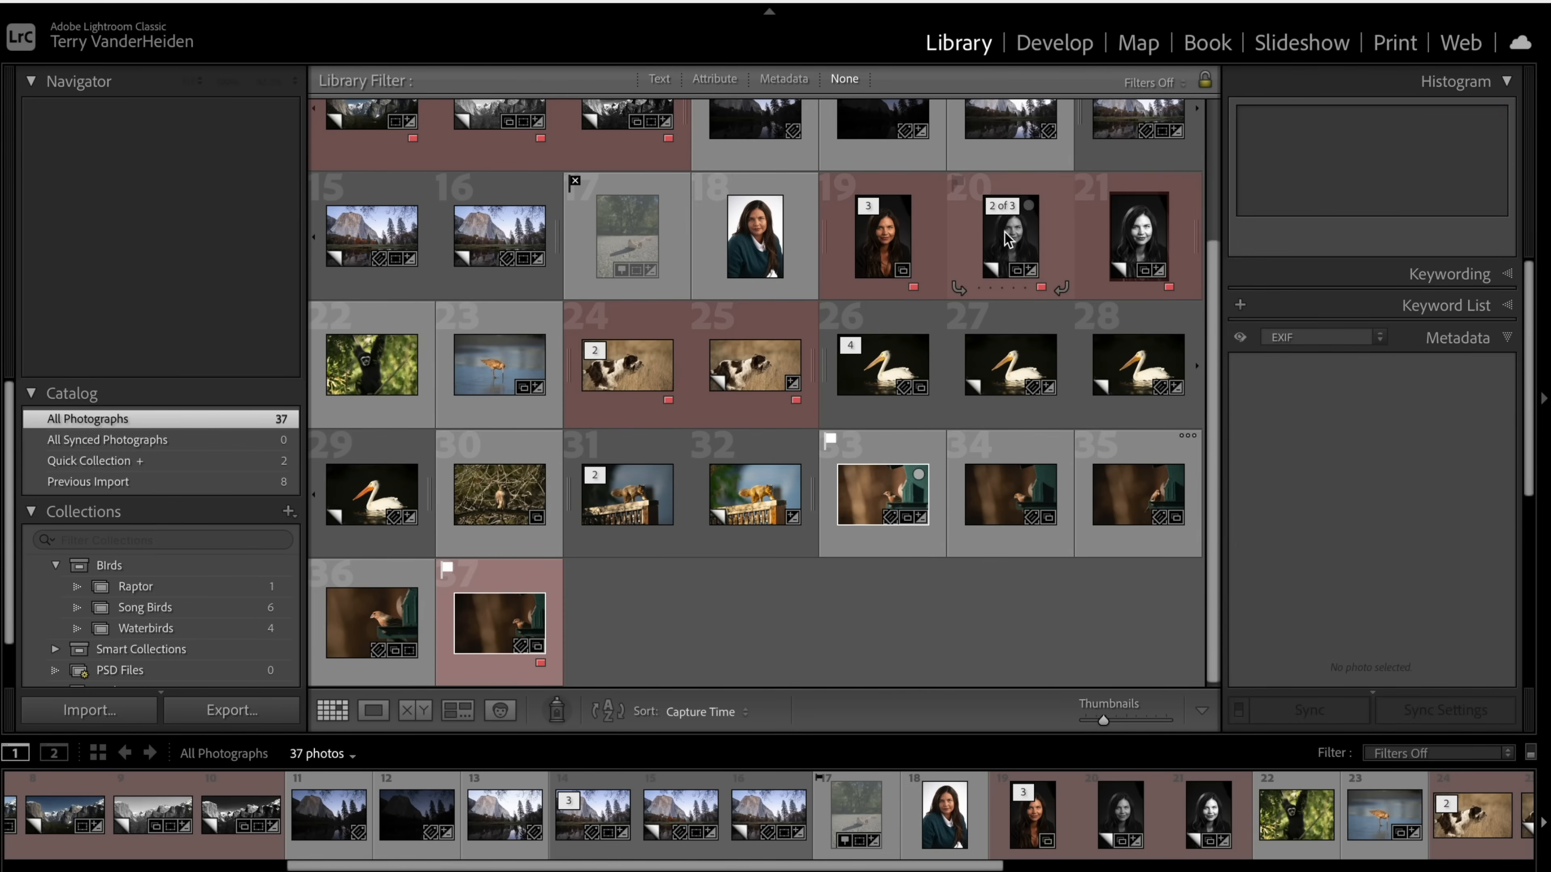
double_click(1021, 237)
right_click(755, 353)
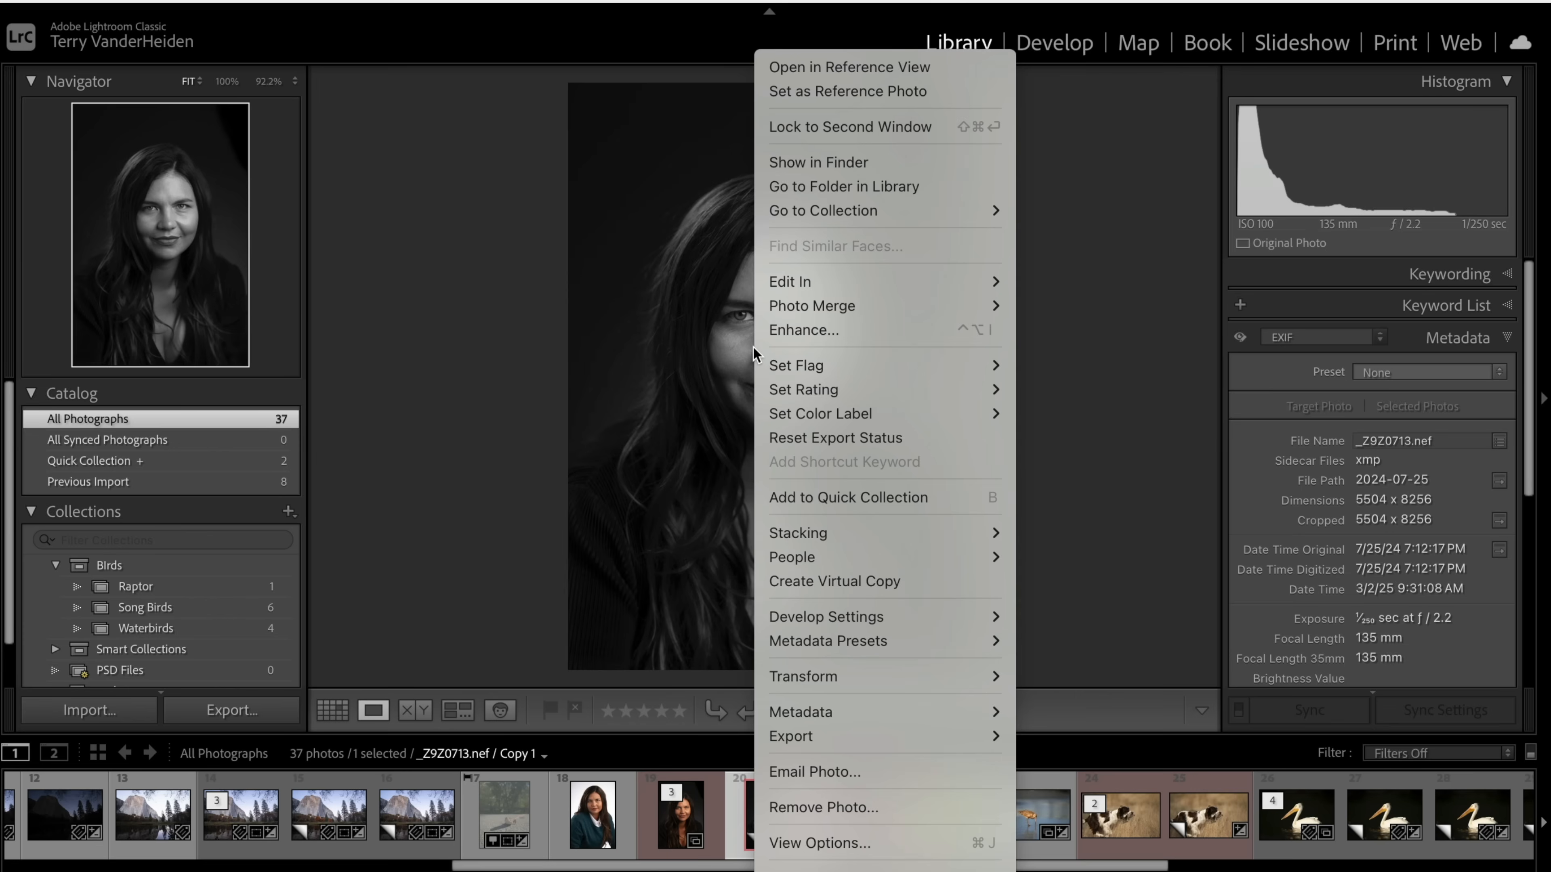
mouse_move(821, 735)
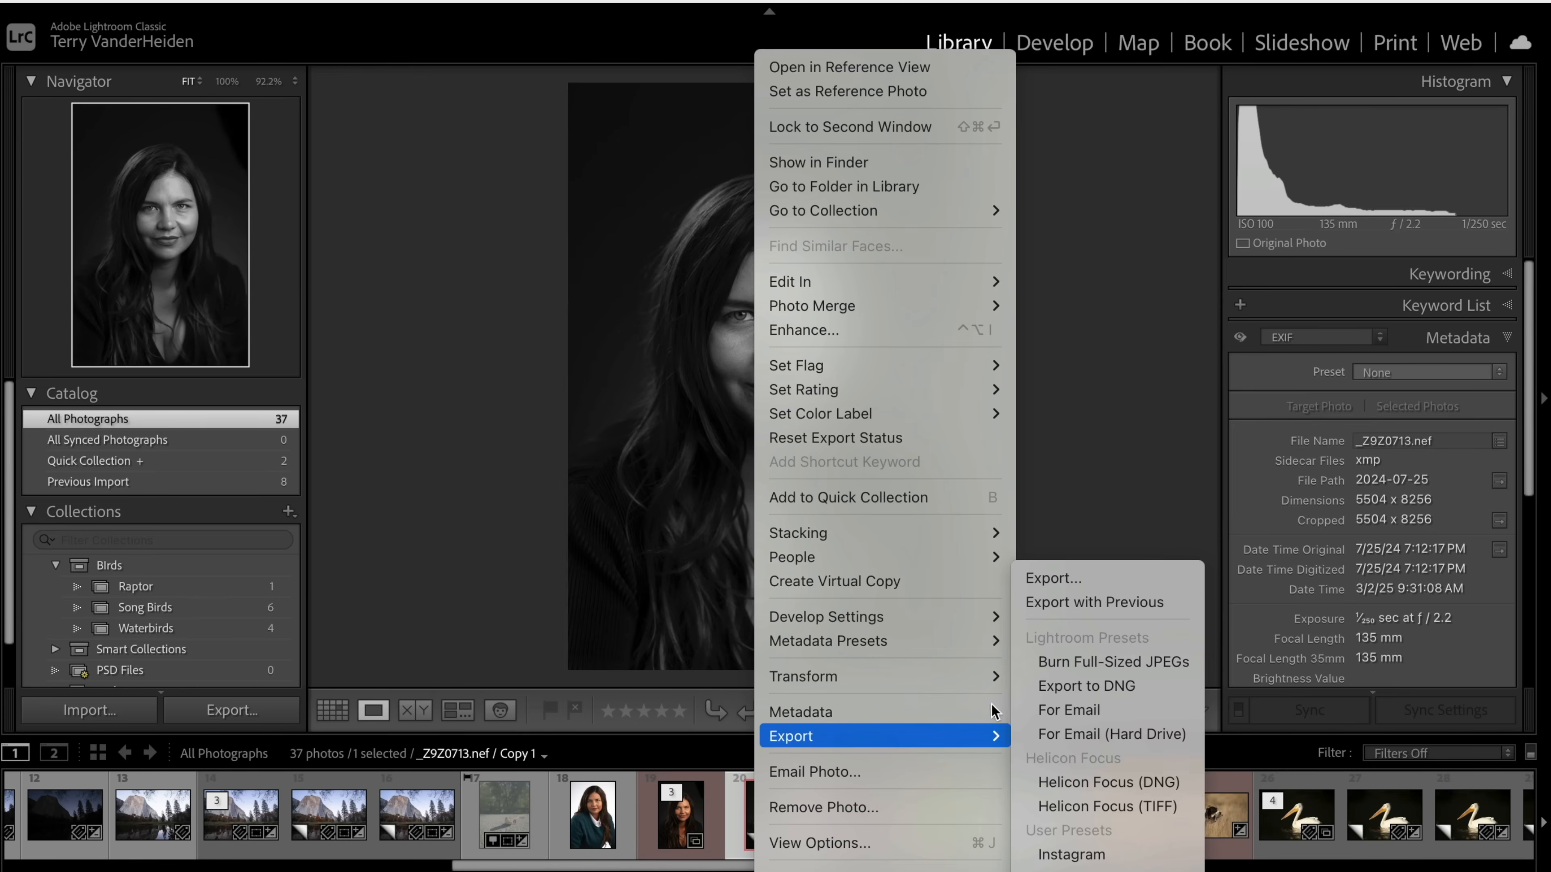
left_click(1117, 583)
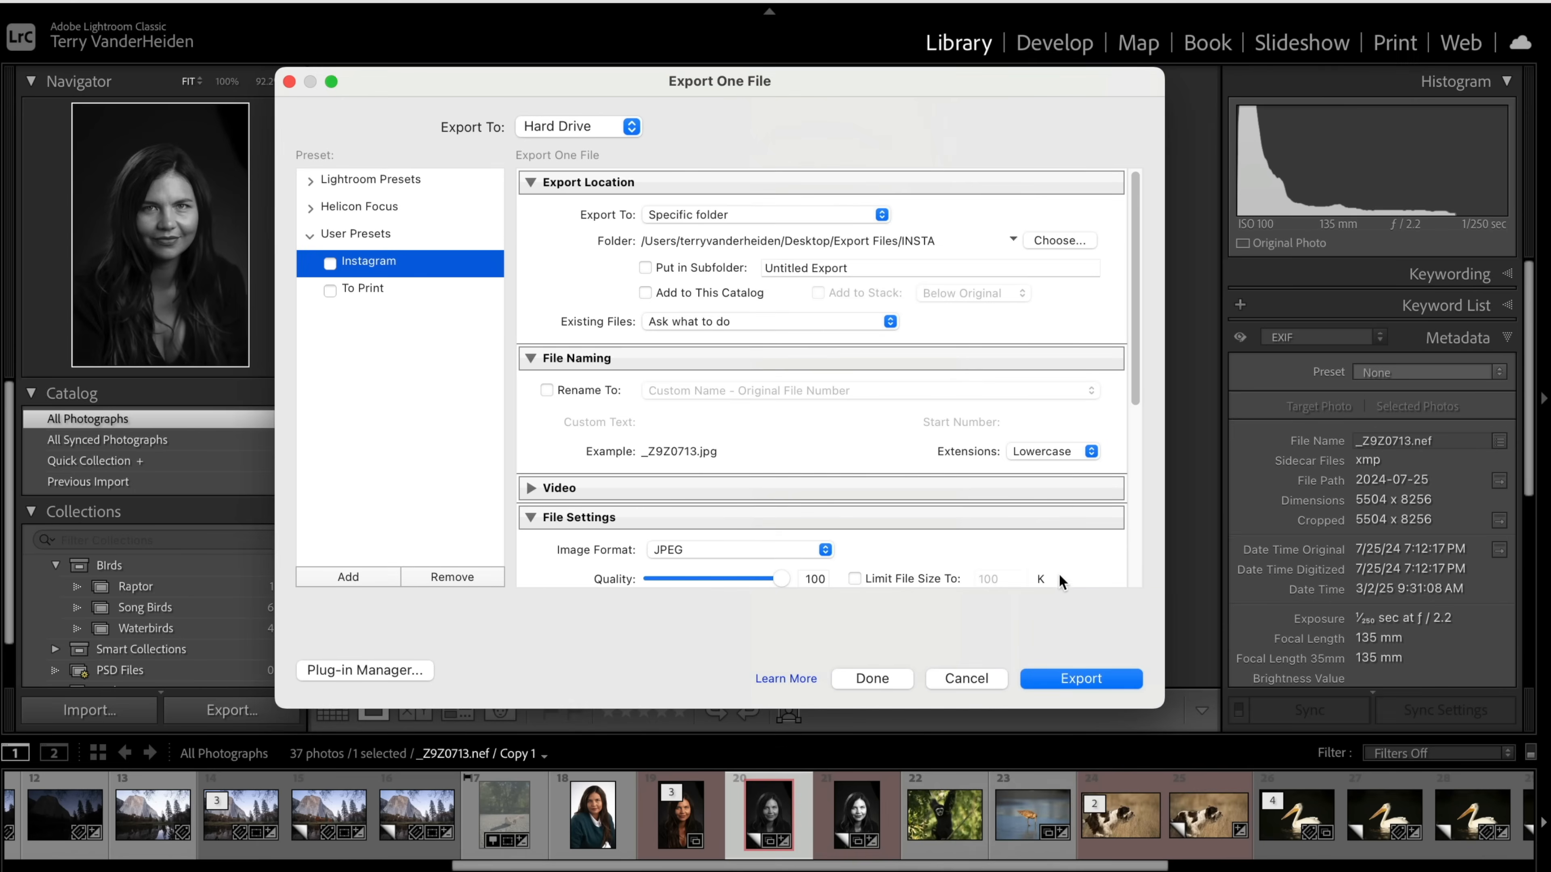
- Try turning off Resize to Fit in the Instagram export settings and open the resolution value for editing
scroll(821, 494, "down", 5)
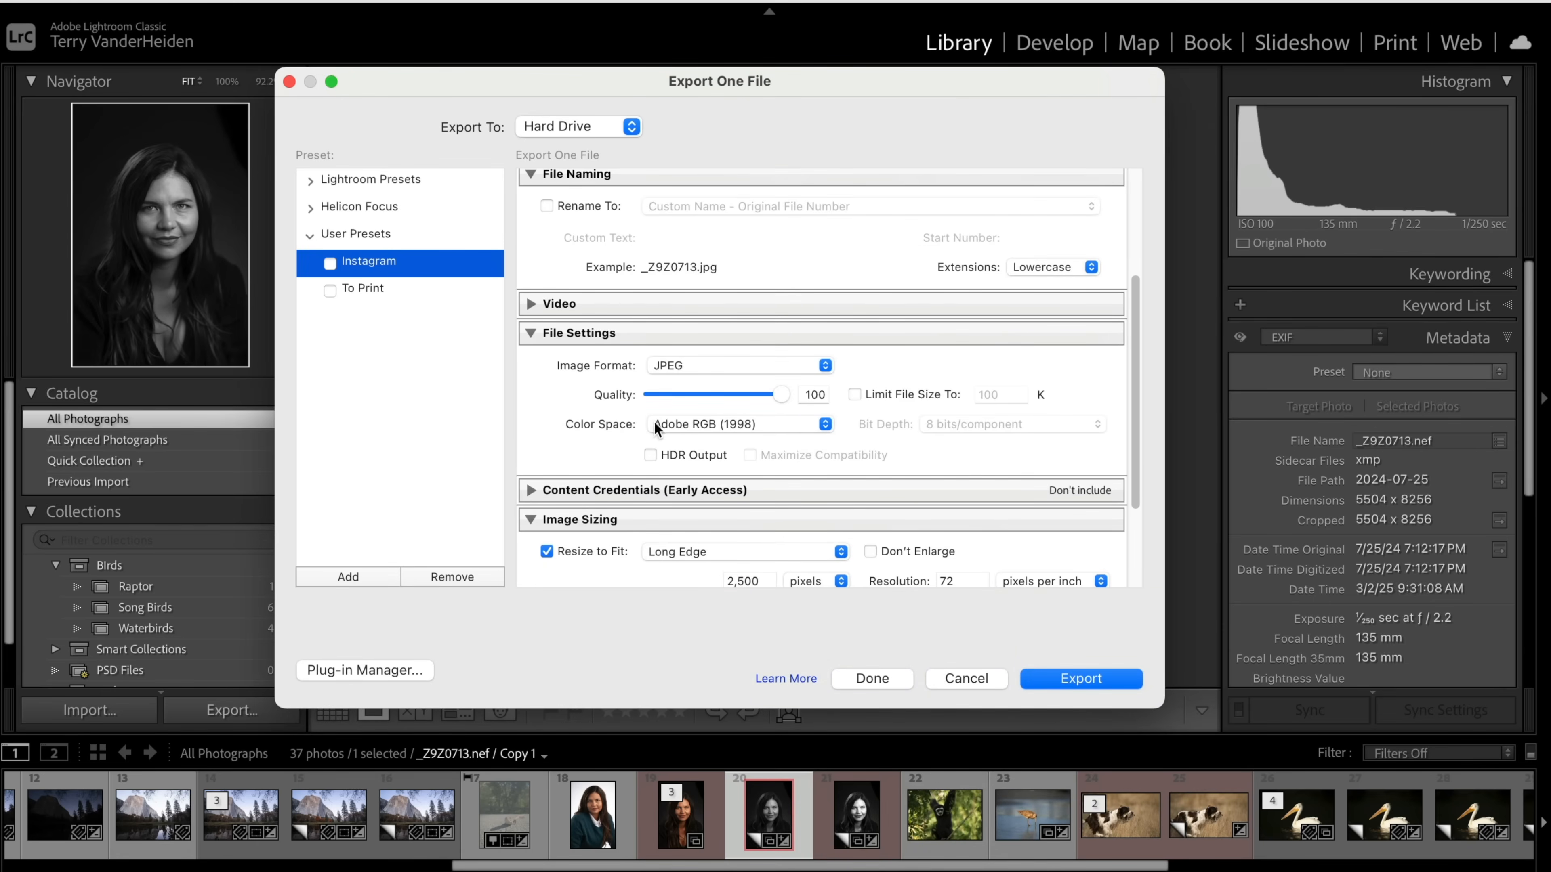
scroll(786, 475, "down", 1)
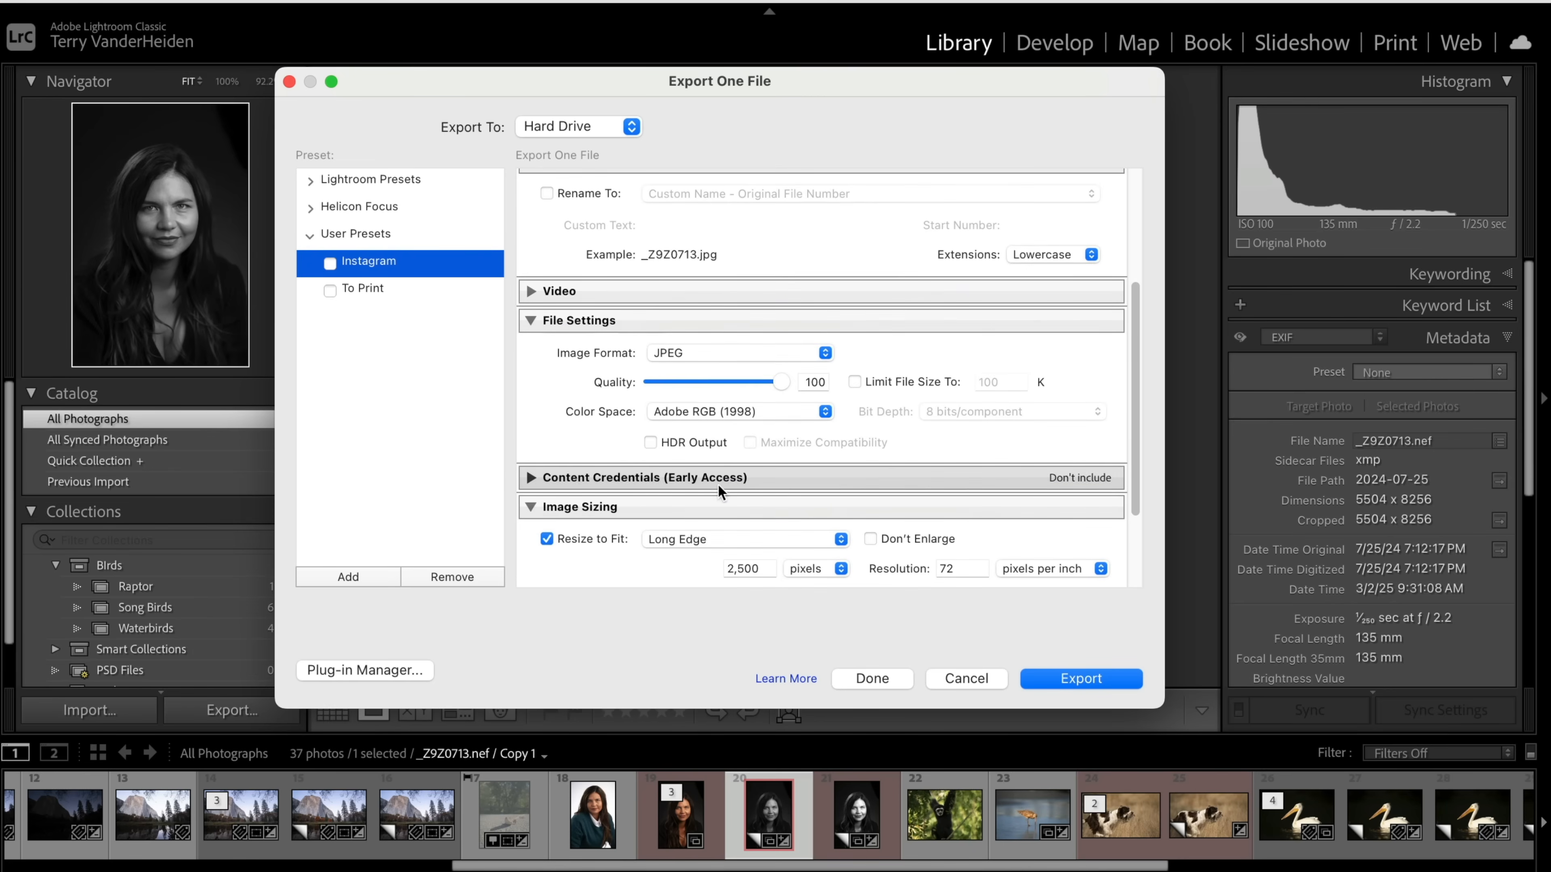
left_click(546, 539)
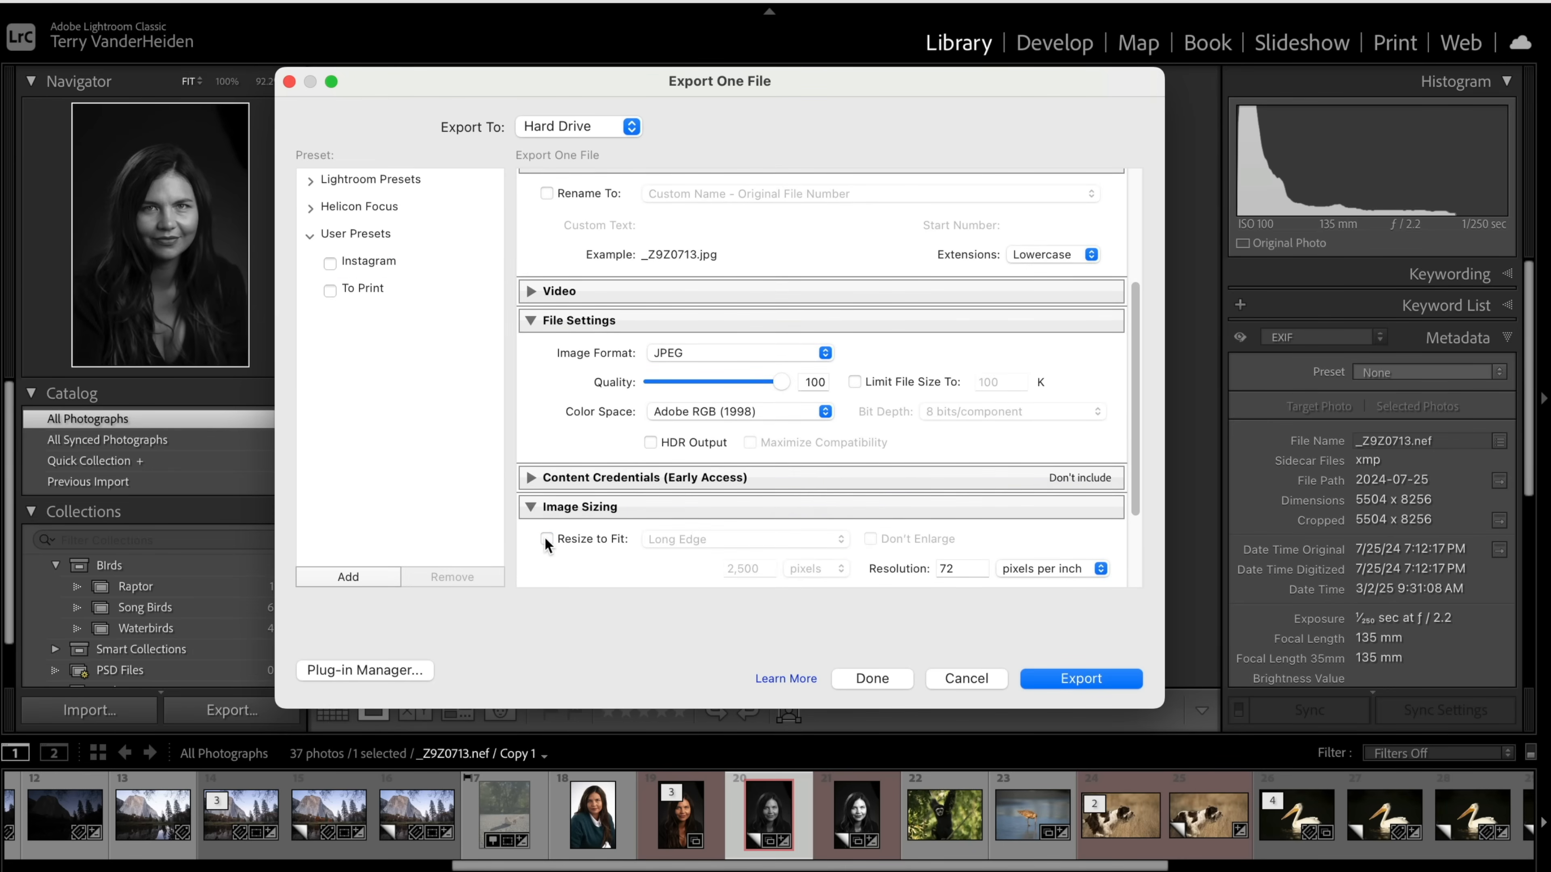
left_click(980, 567)
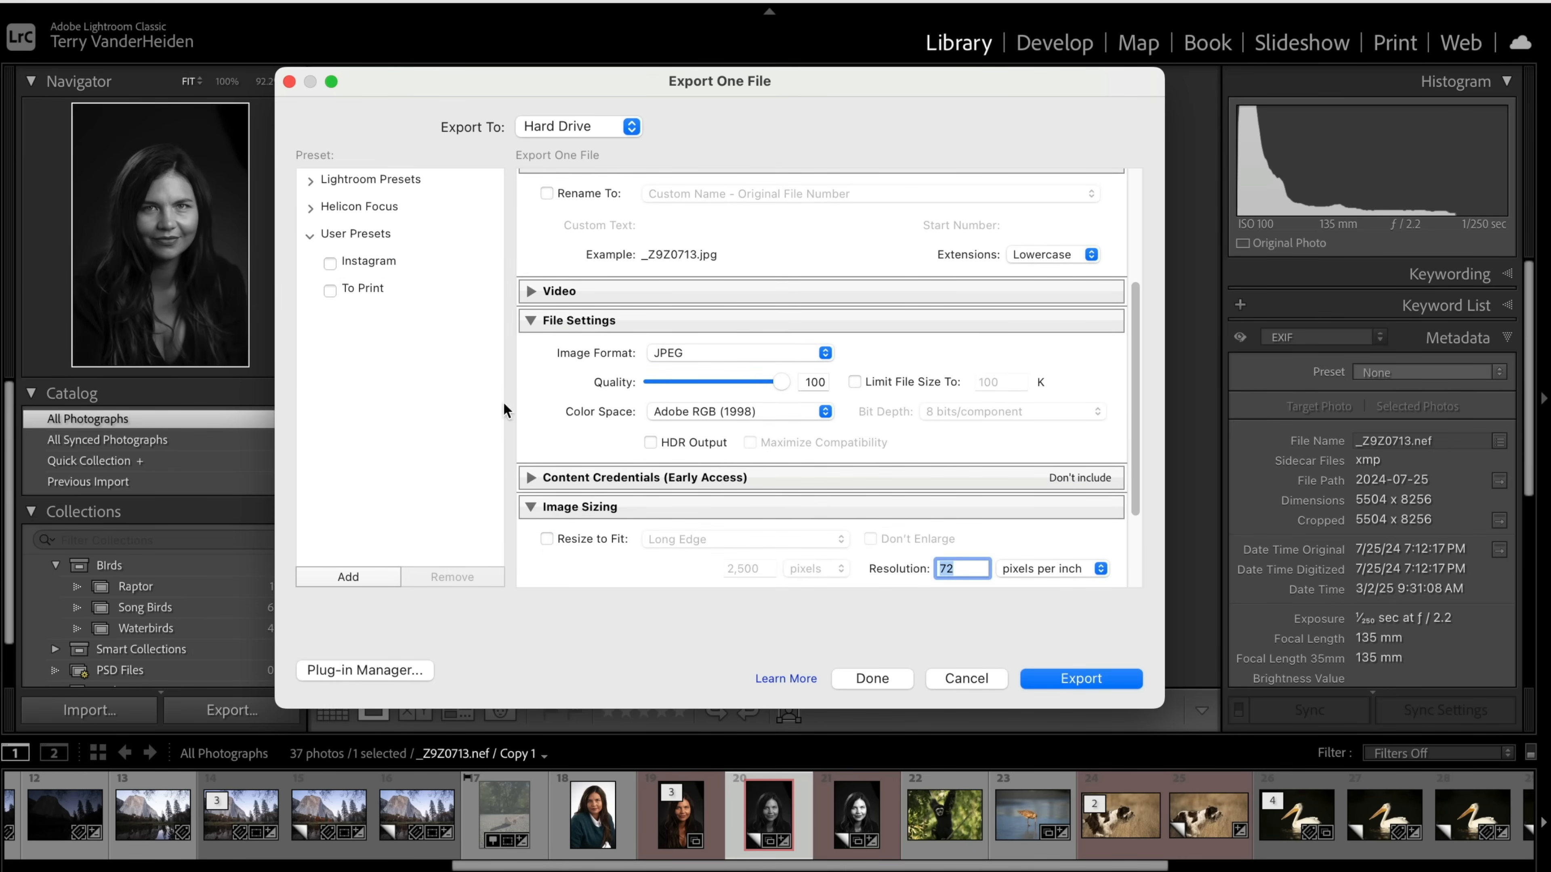
- Export the black-and-white portrait with the To Print preset, using the Export Files folder as the destination
left_click(372, 290)
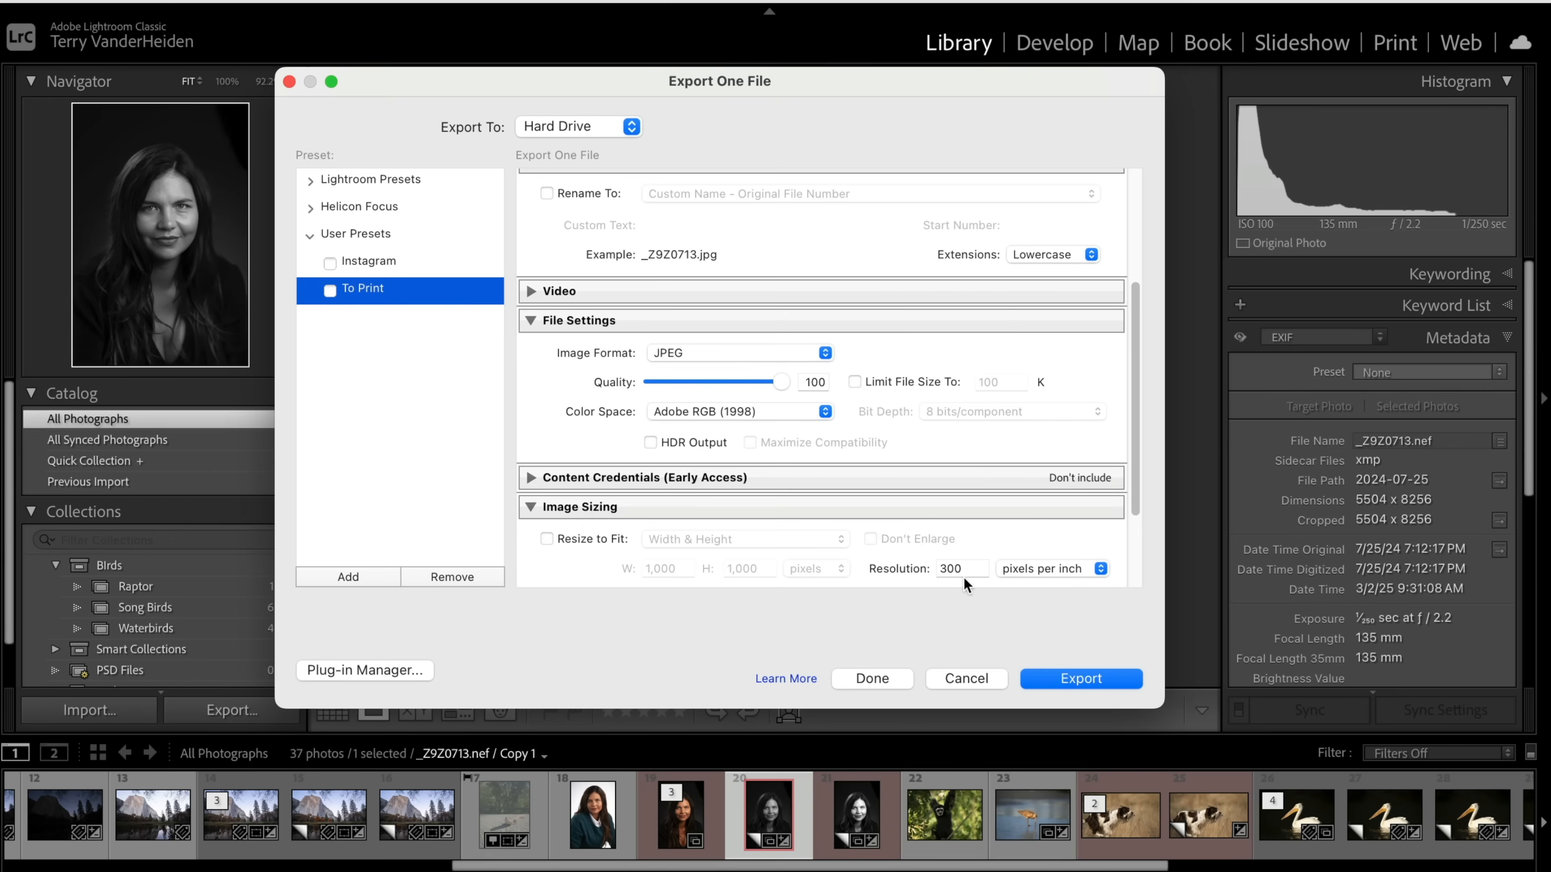
scroll(918, 477, "up", 5)
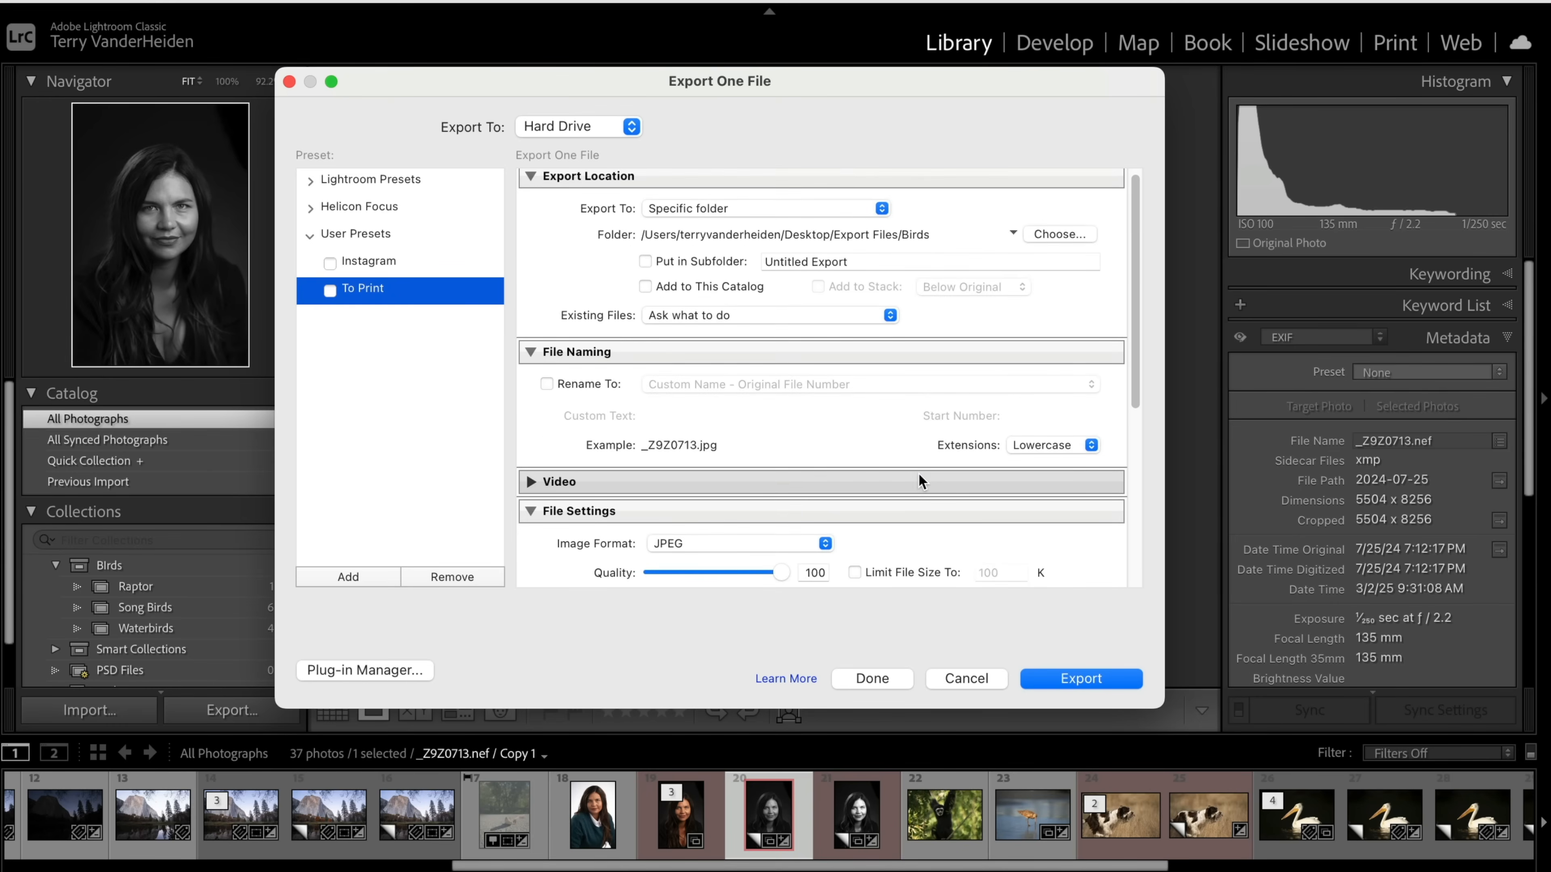
scroll(919, 472, "up", 1)
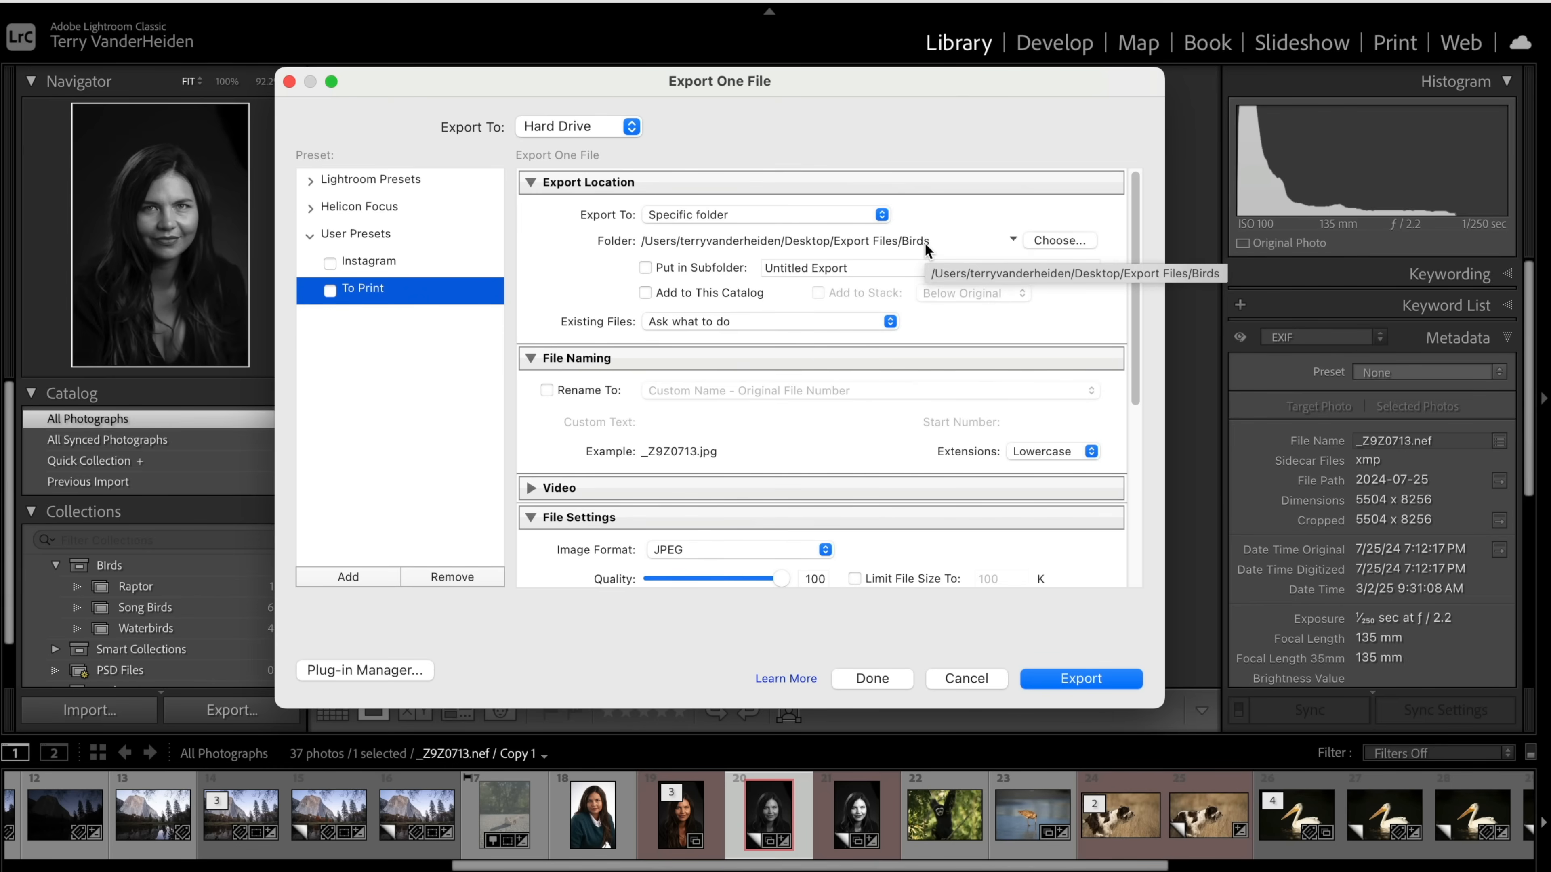
left_click(1044, 237)
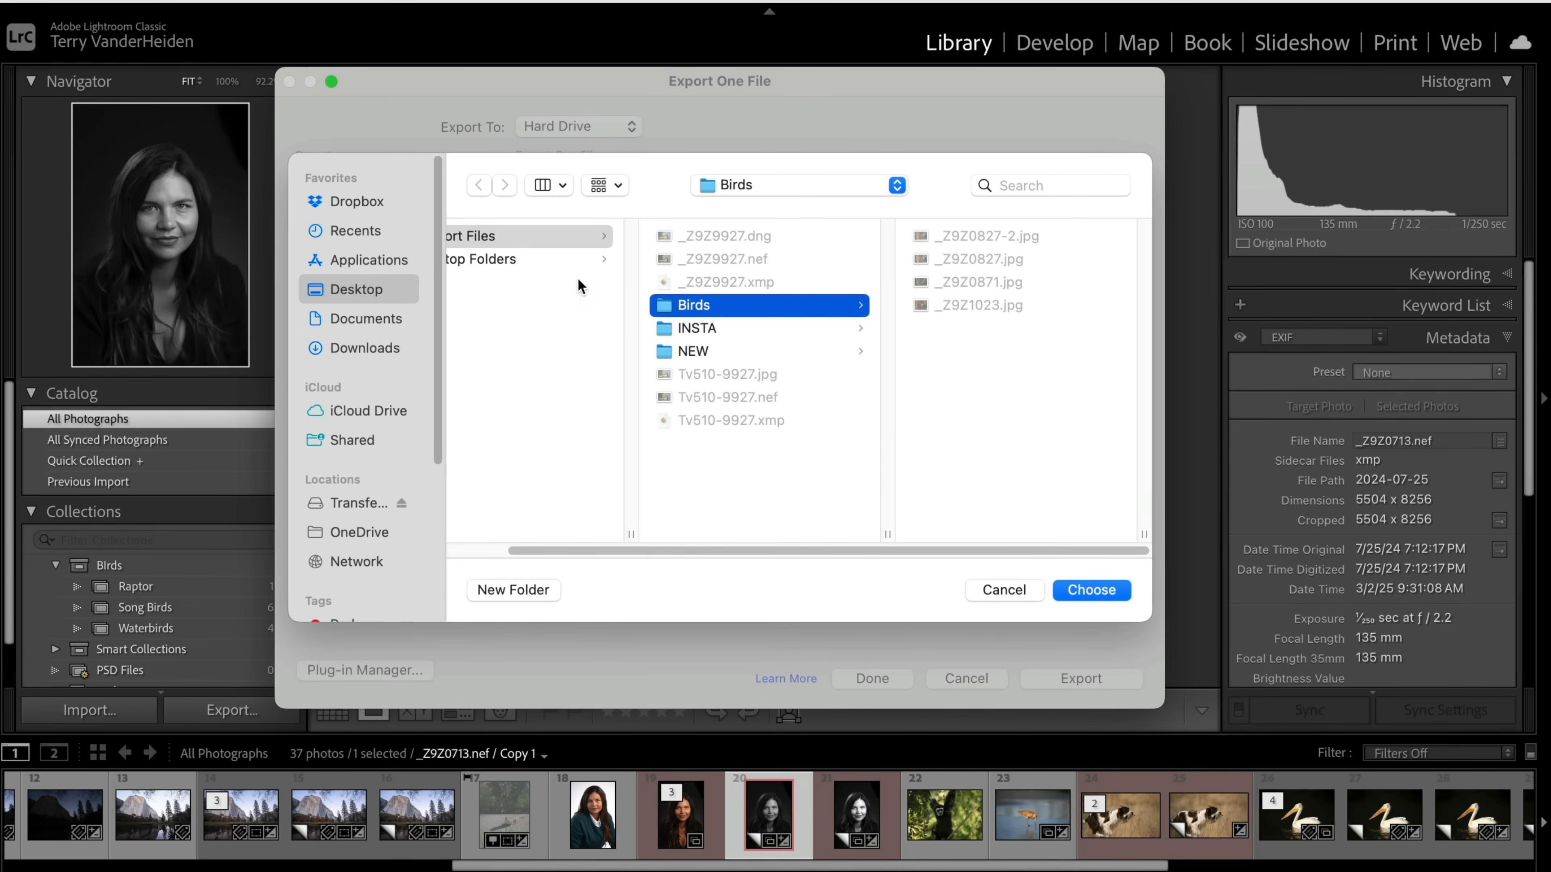
left_click(476, 237)
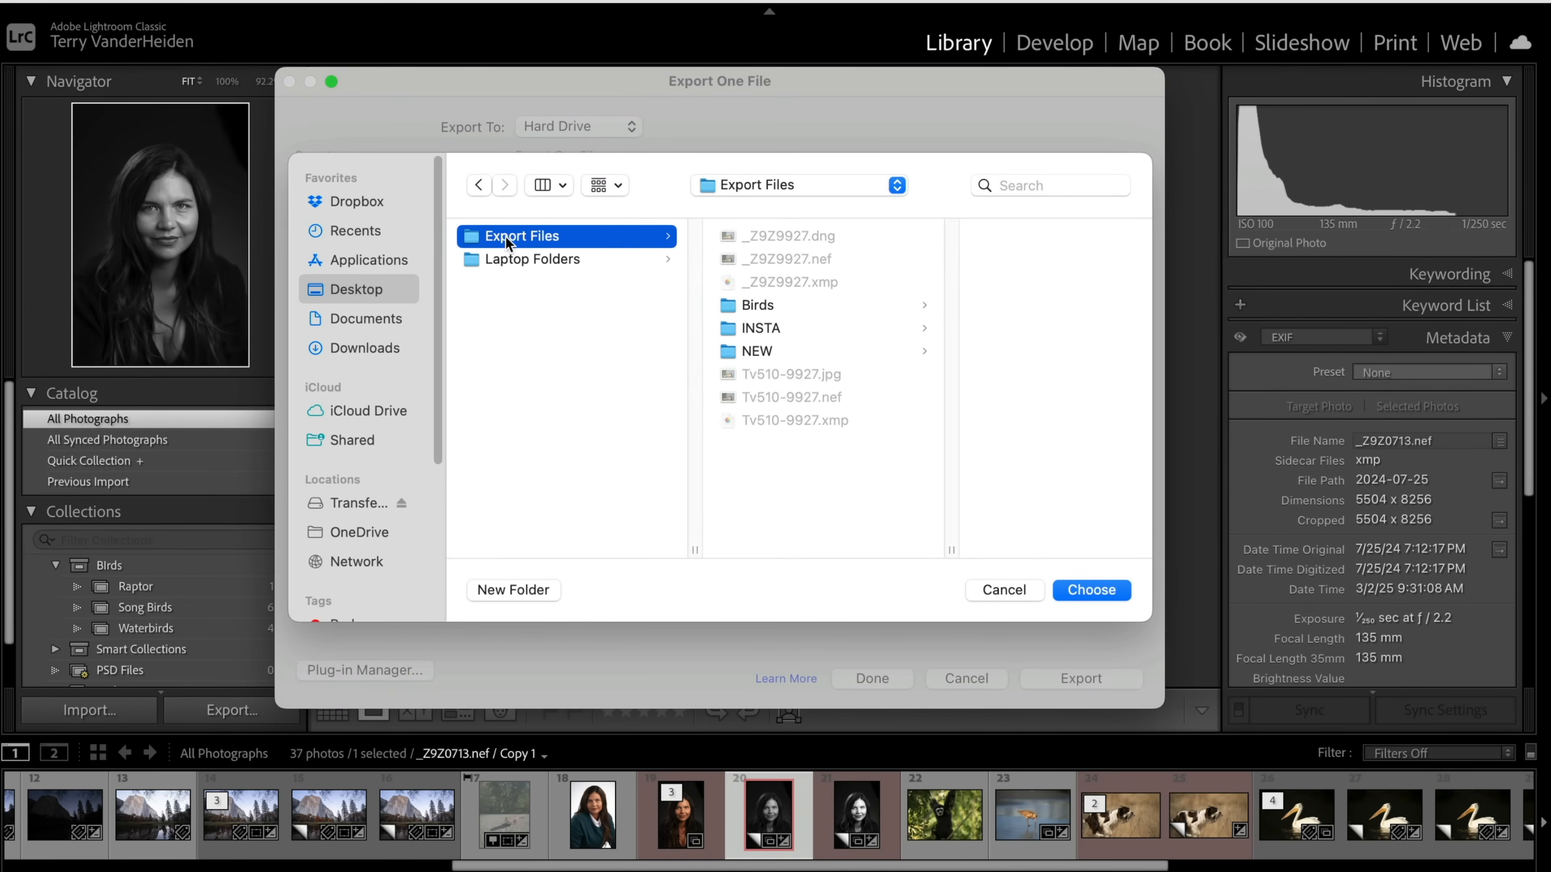
left_click(1087, 591)
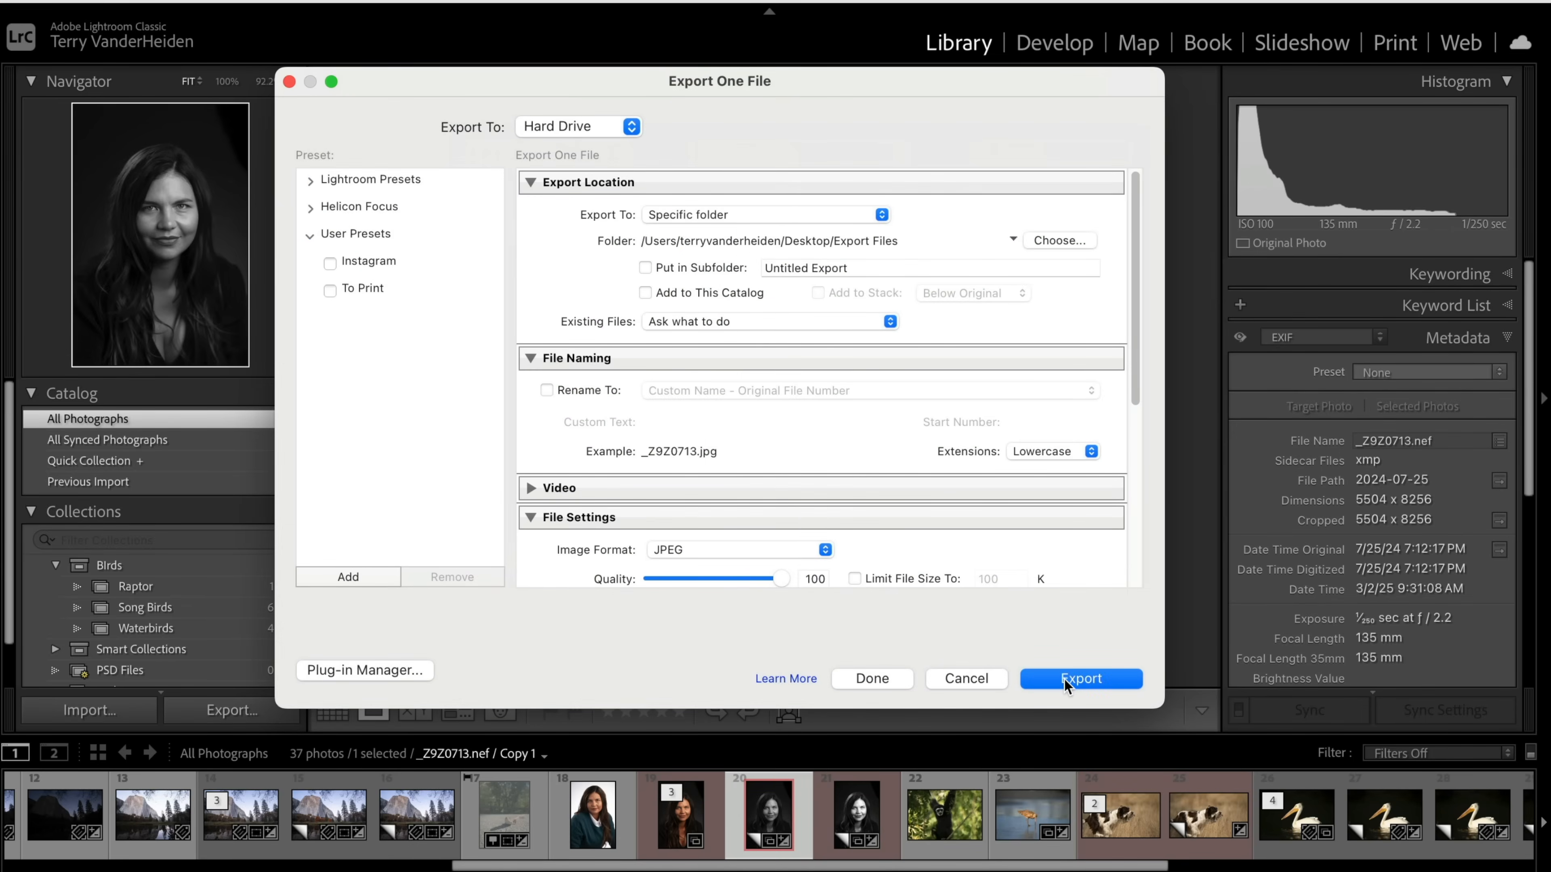
left_click(1064, 680)
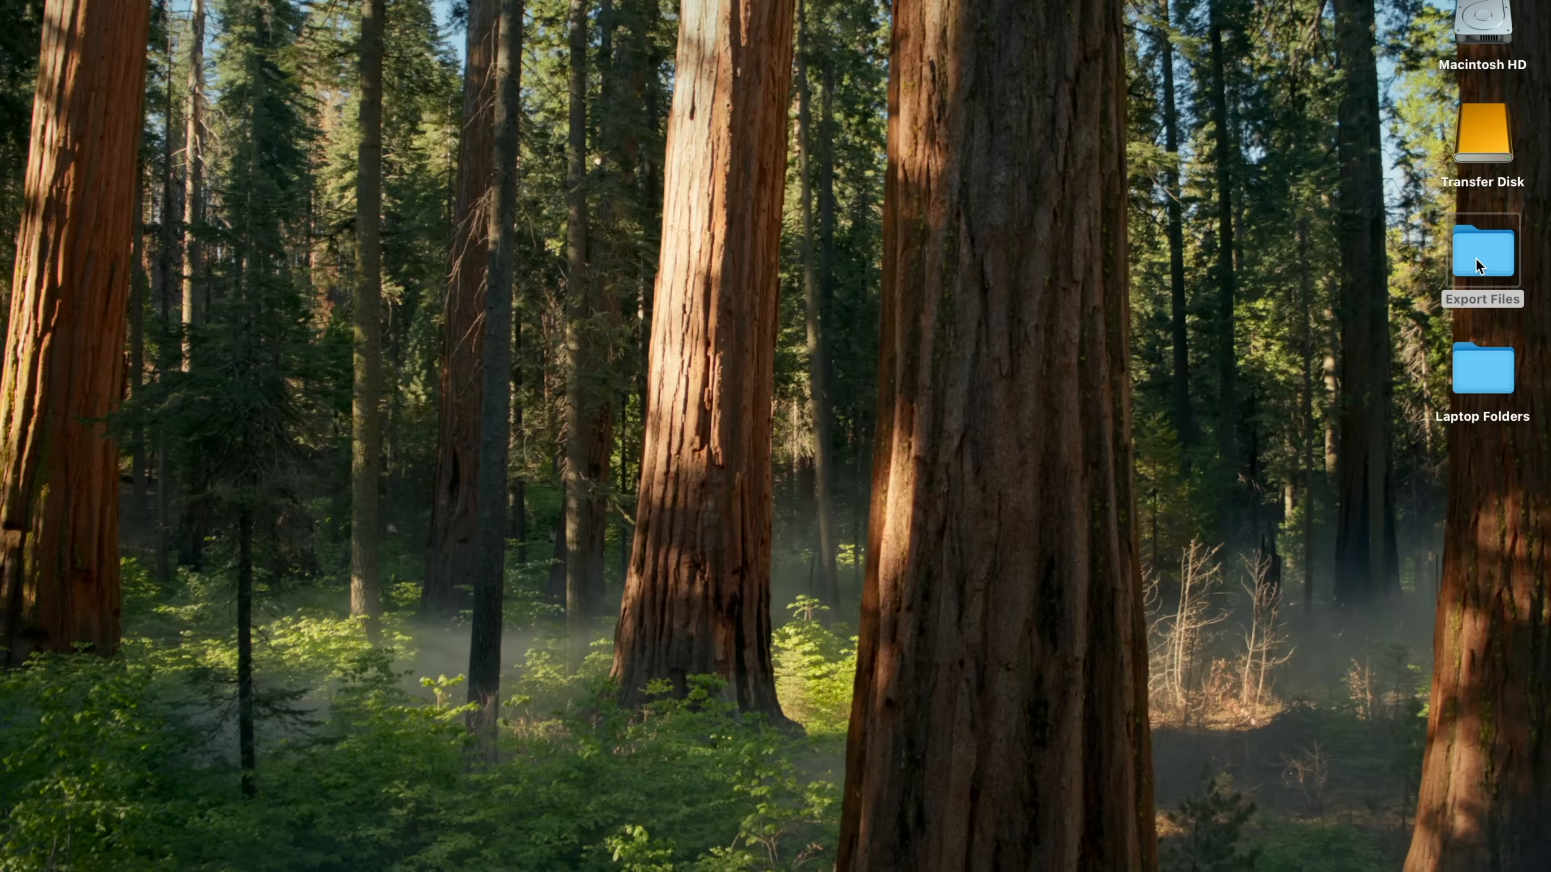
- Preview _Z9Z0713.jpg in the Export Files folder in Finder, close the window, and return to Lightroom Classic
double_click(1477, 265)
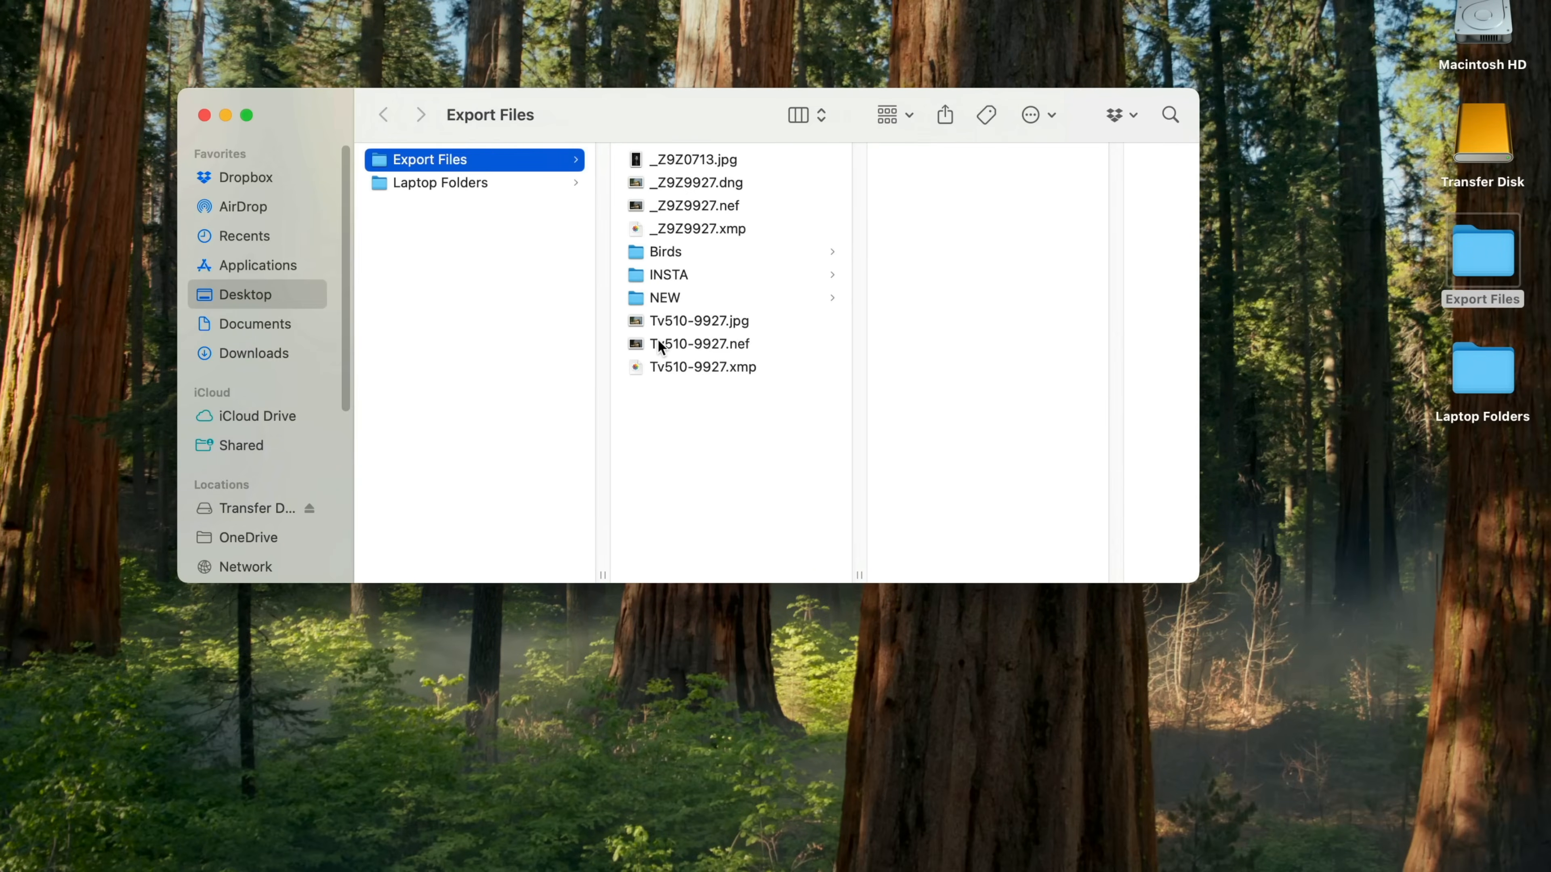
left_click(653, 160)
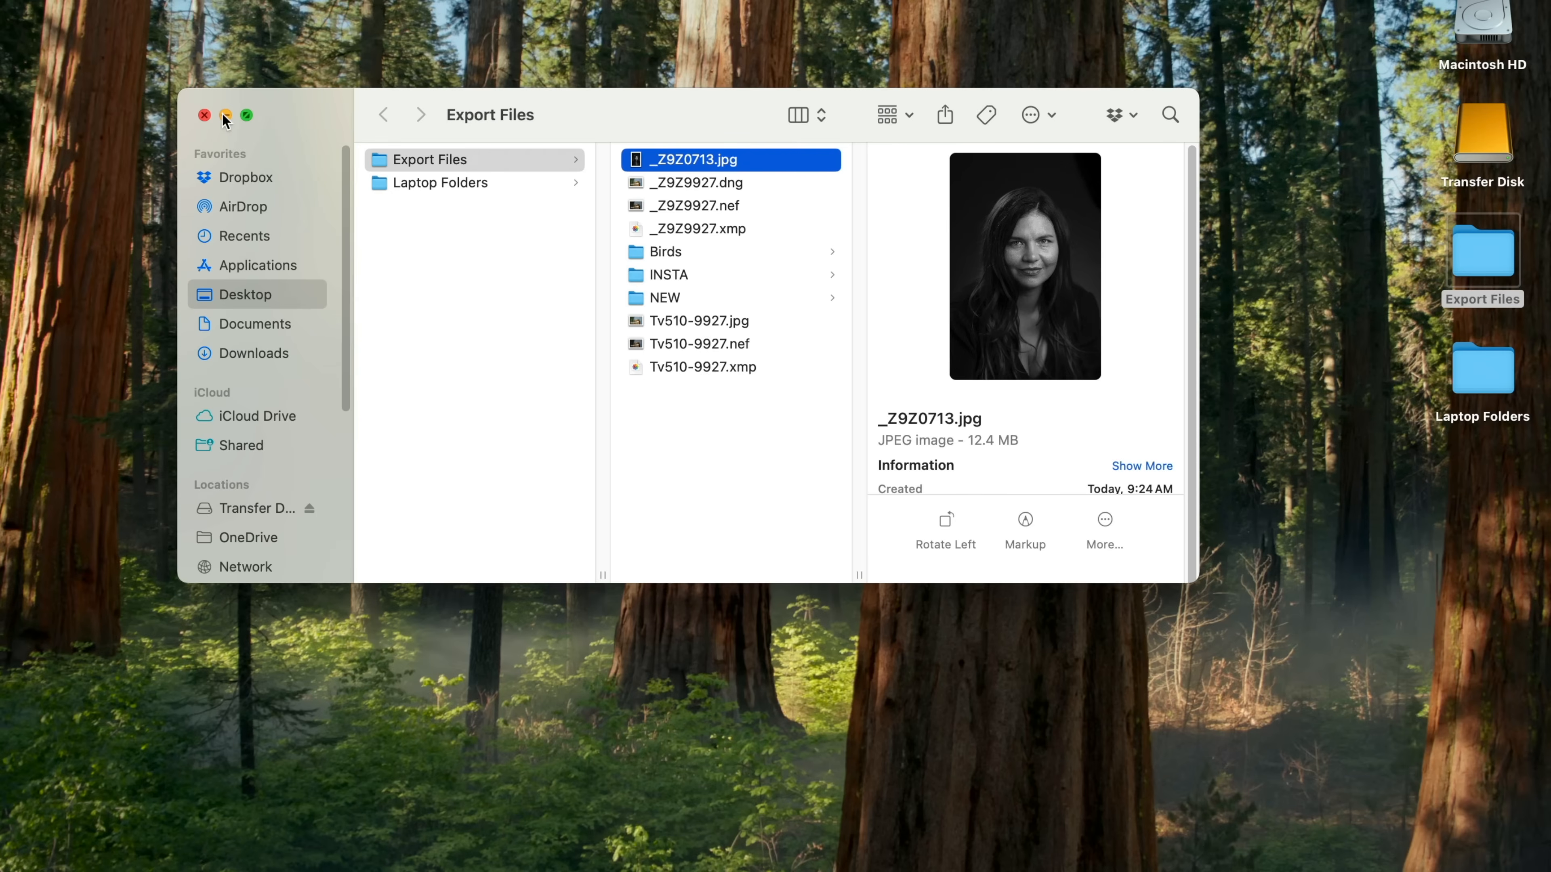
left_click(203, 116)
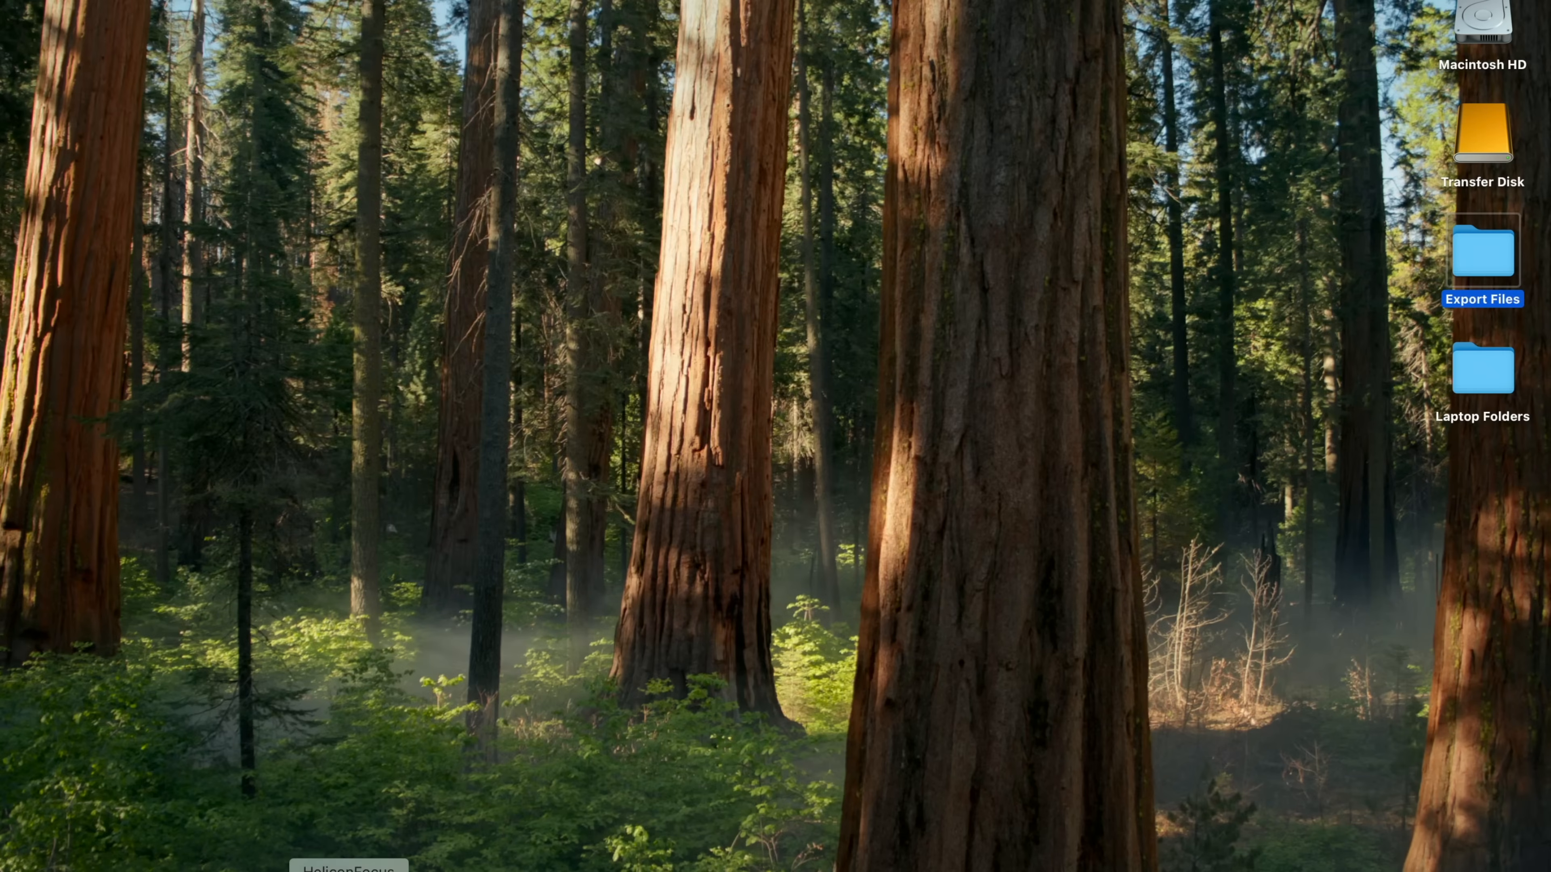
left_click(286, 866)
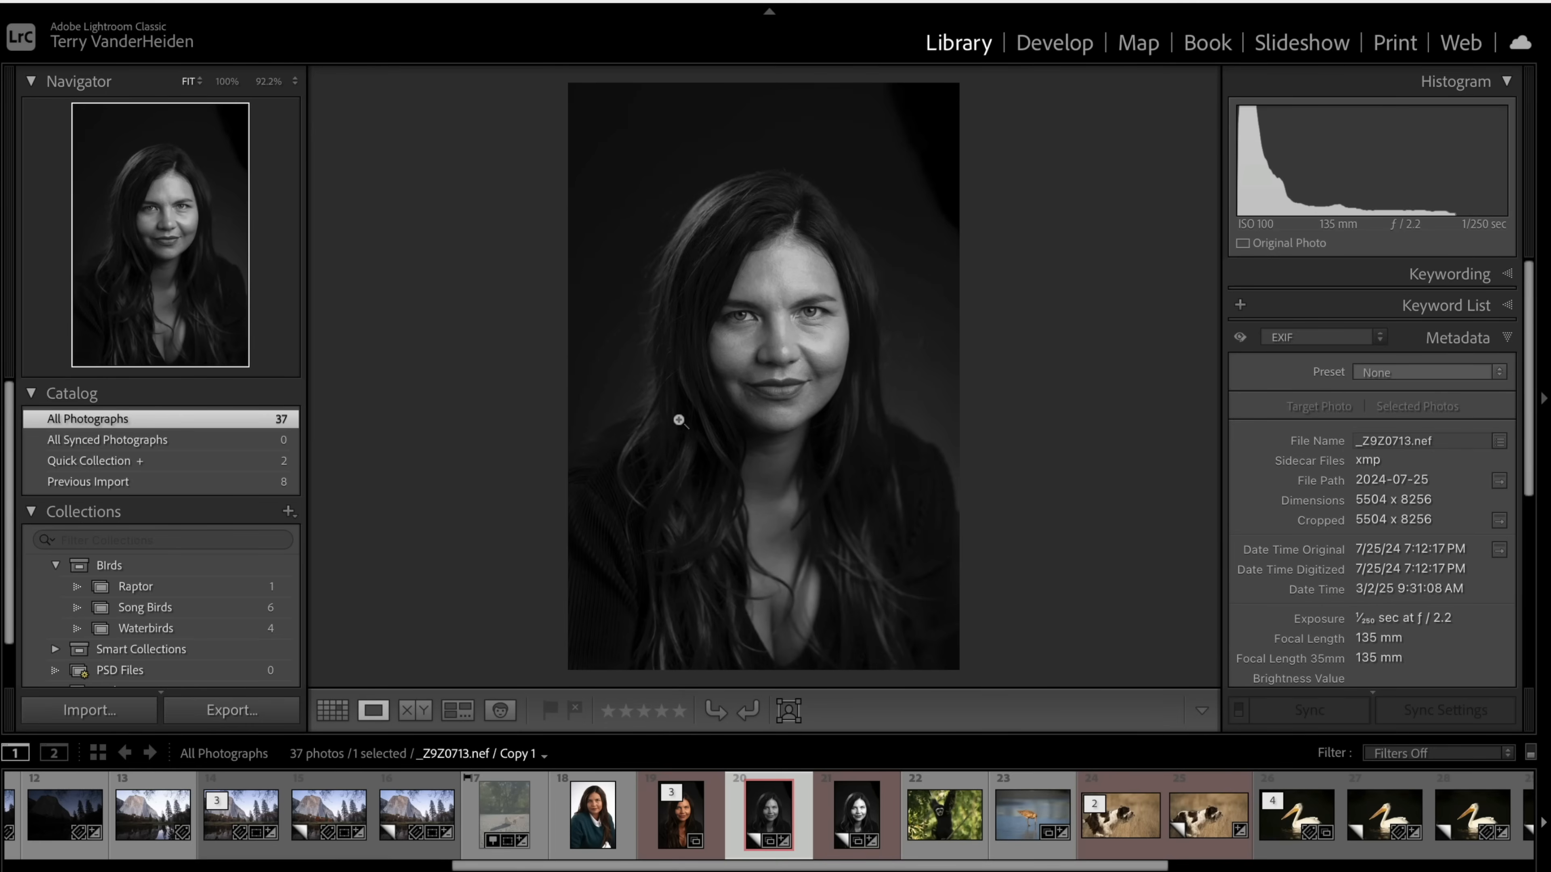
- Return to Grid view, select the hawk photo among the branches, and open its export settings
left_click(335, 714)
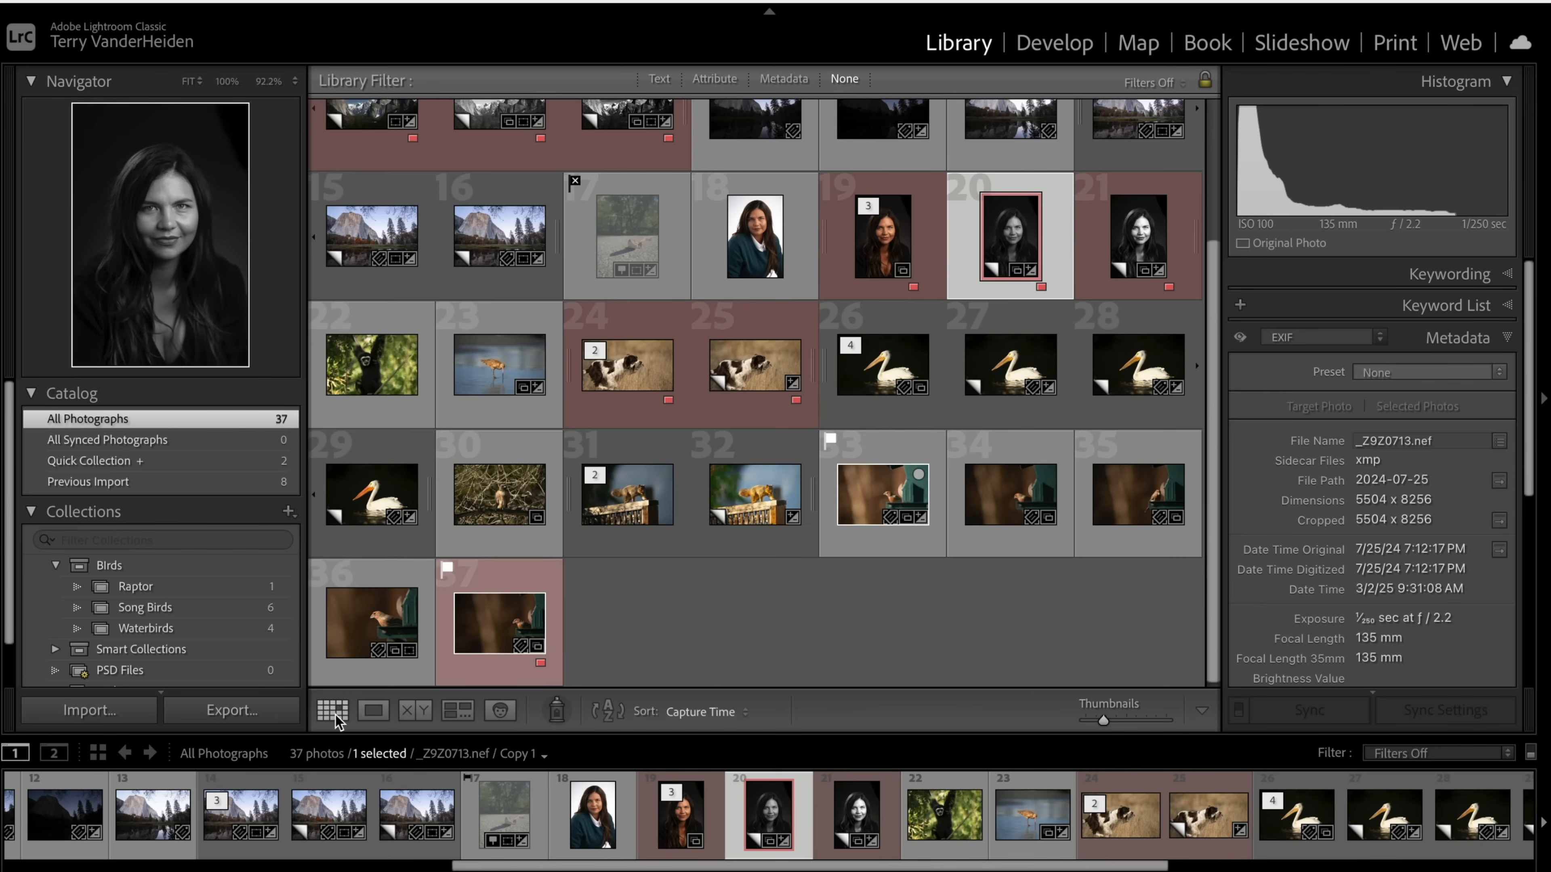
left_click(502, 496)
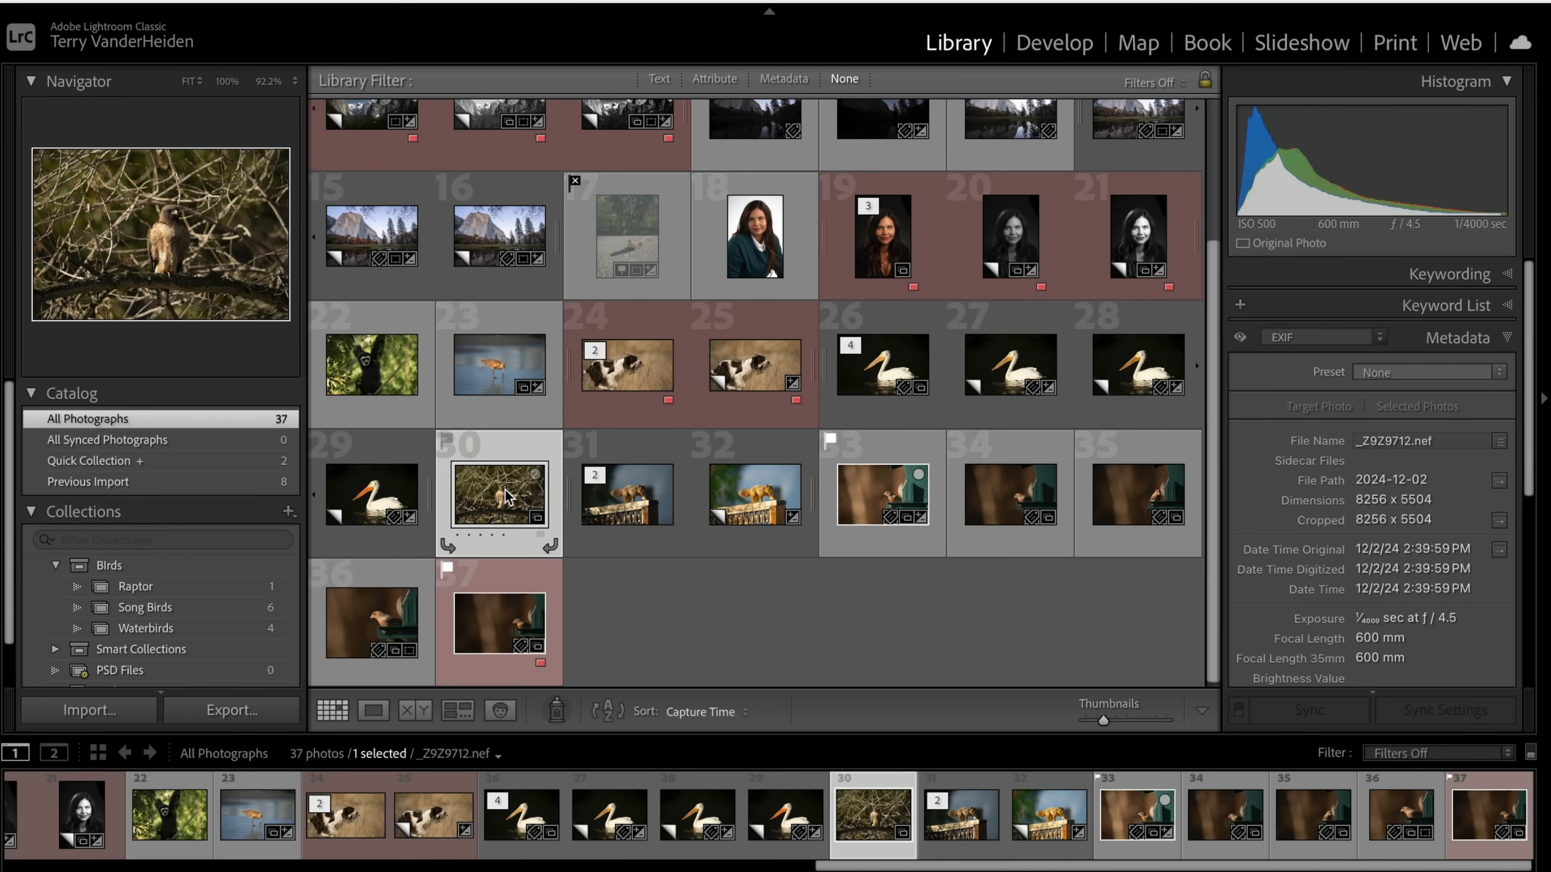
right_click(505, 490)
mouse_move(618, 769)
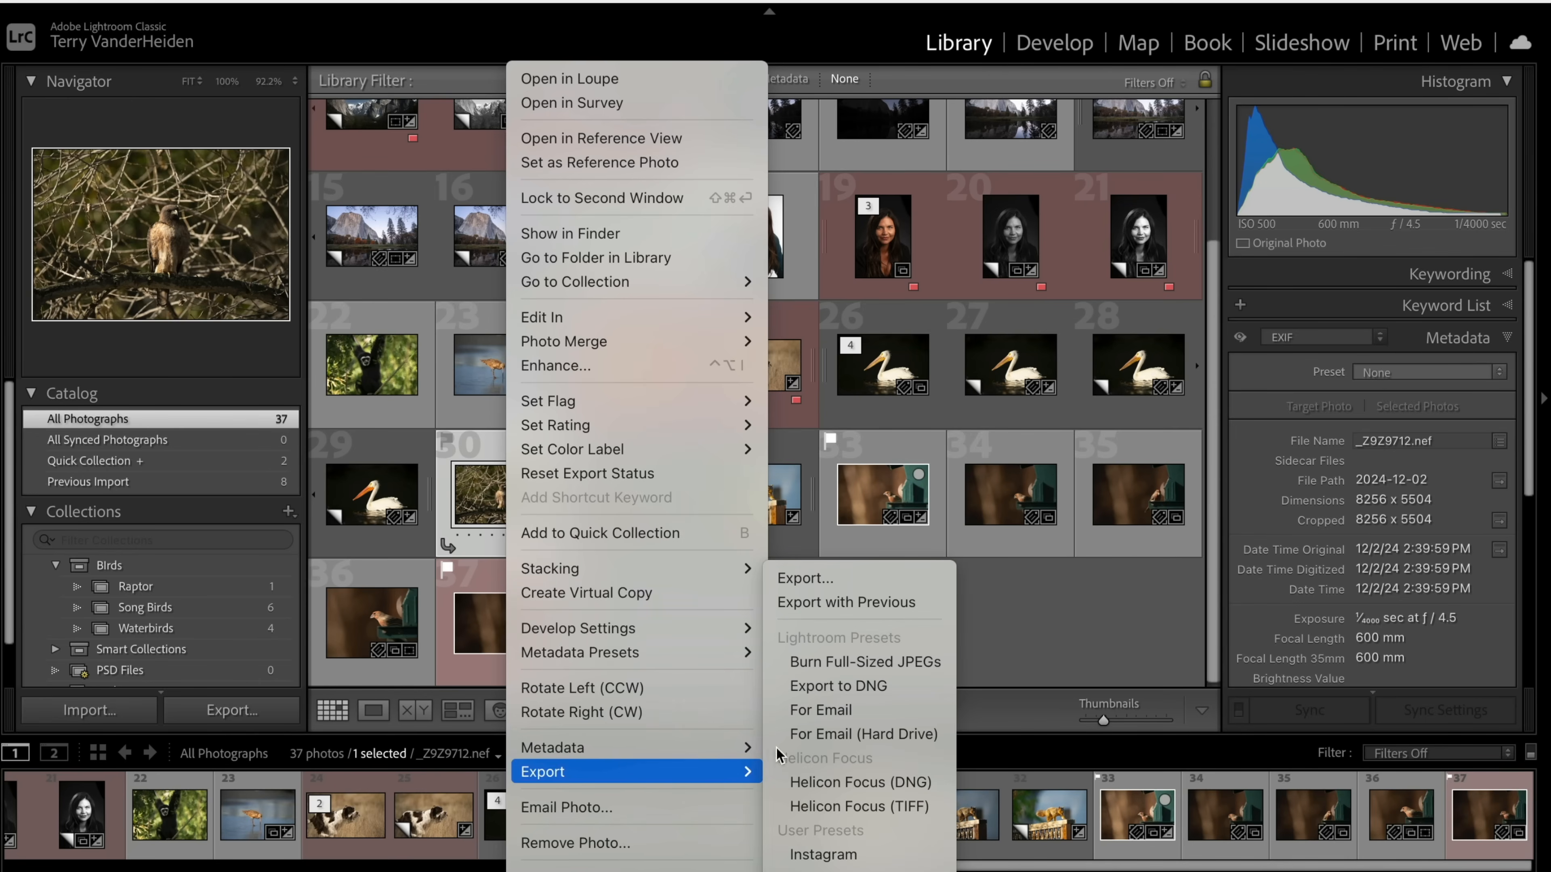
left_click(846, 580)
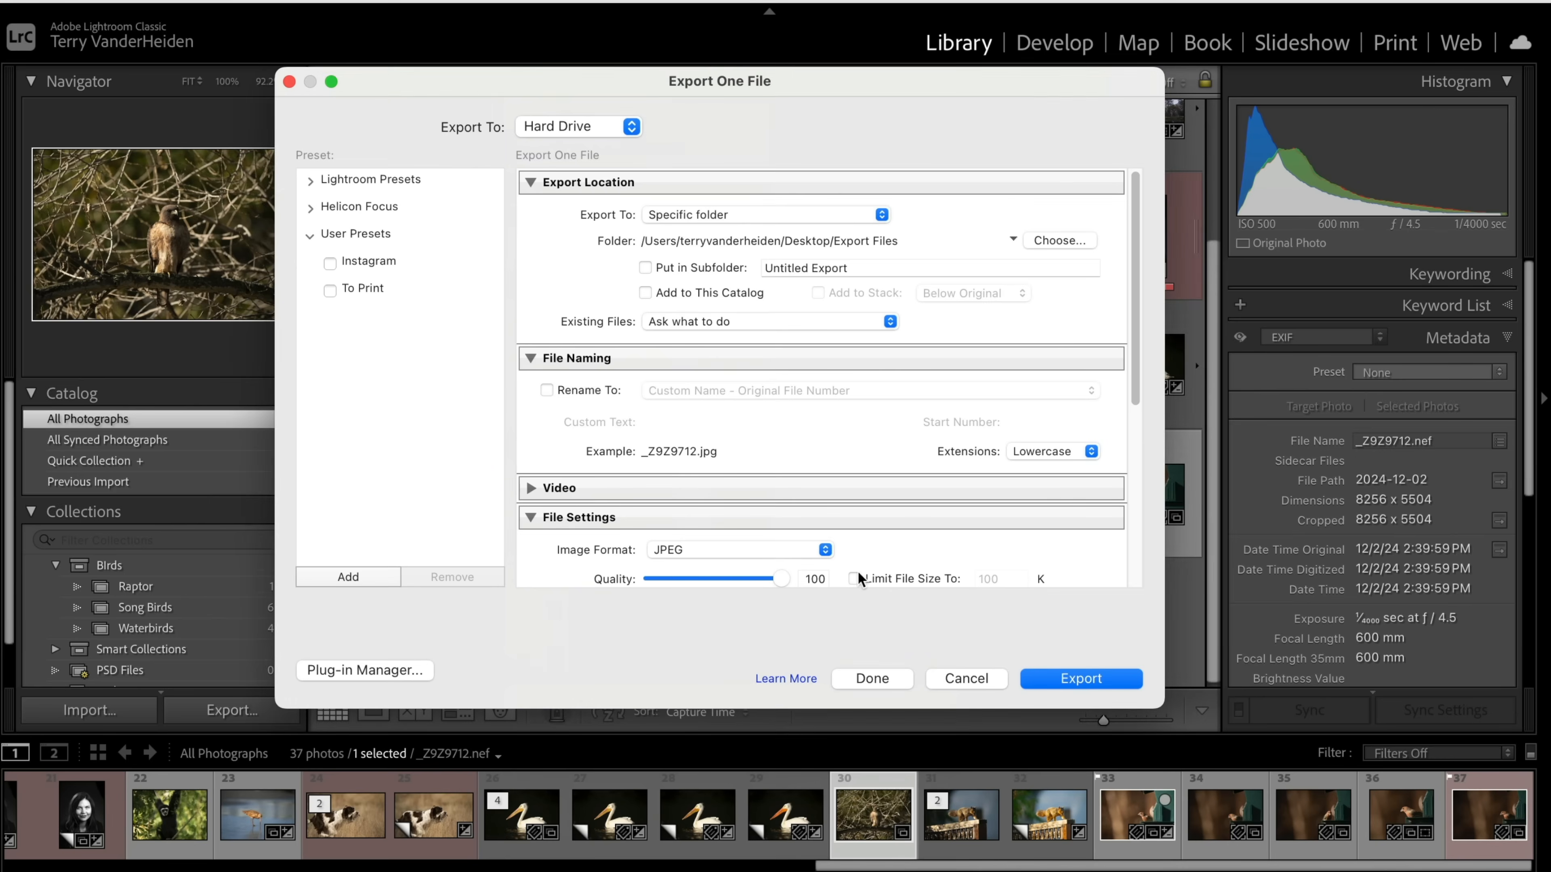
- Apply the Instagram preset to the hawk photo, check its file and sizing settings, and export it
left_click(352, 269)
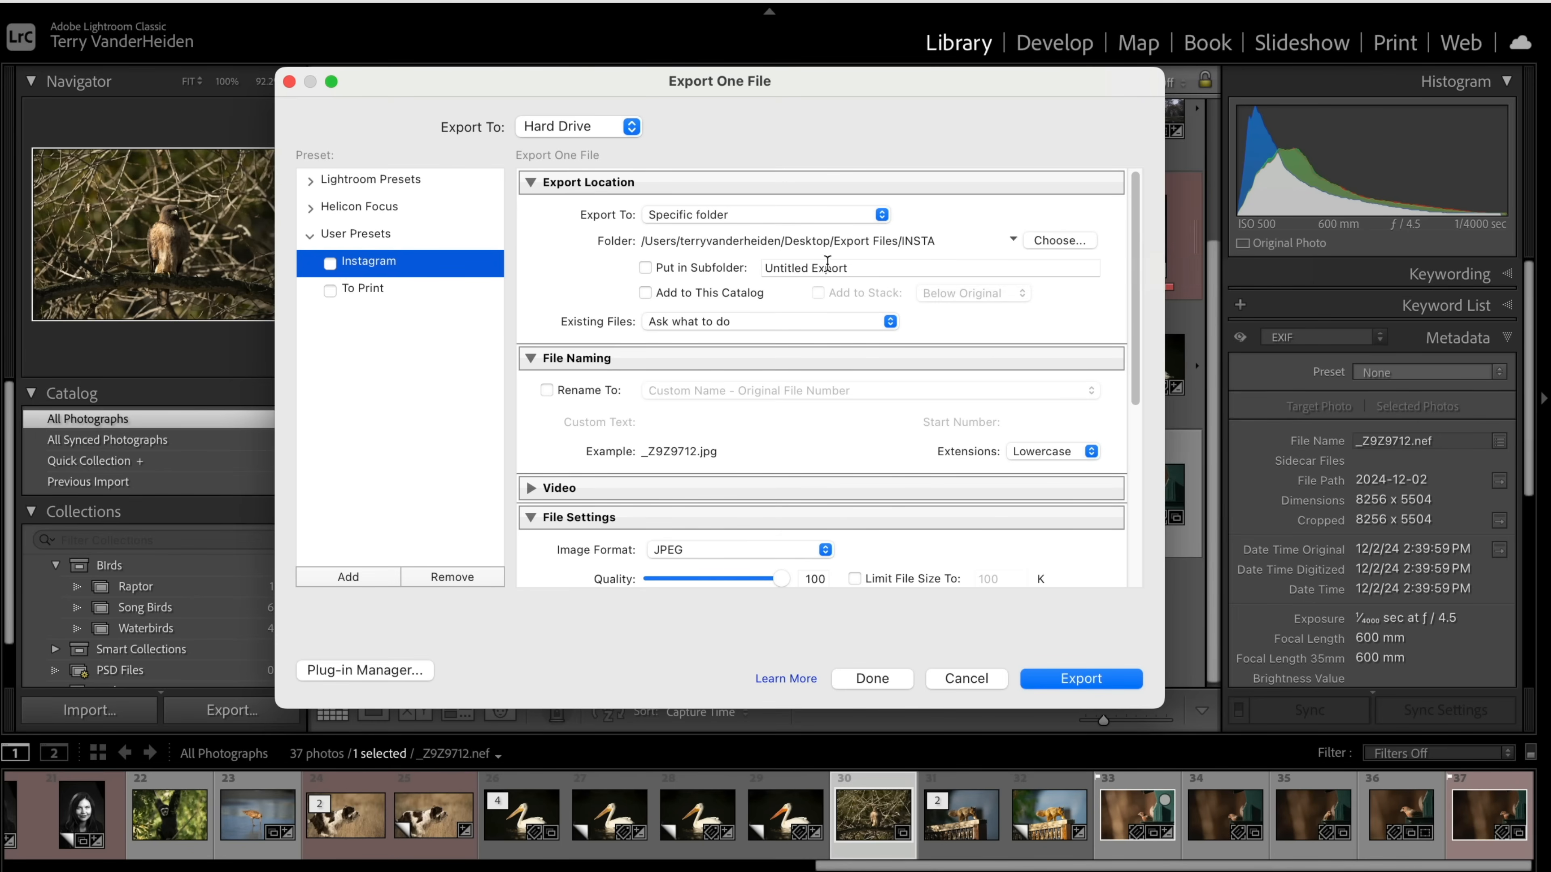
scroll(755, 346, "down", 5)
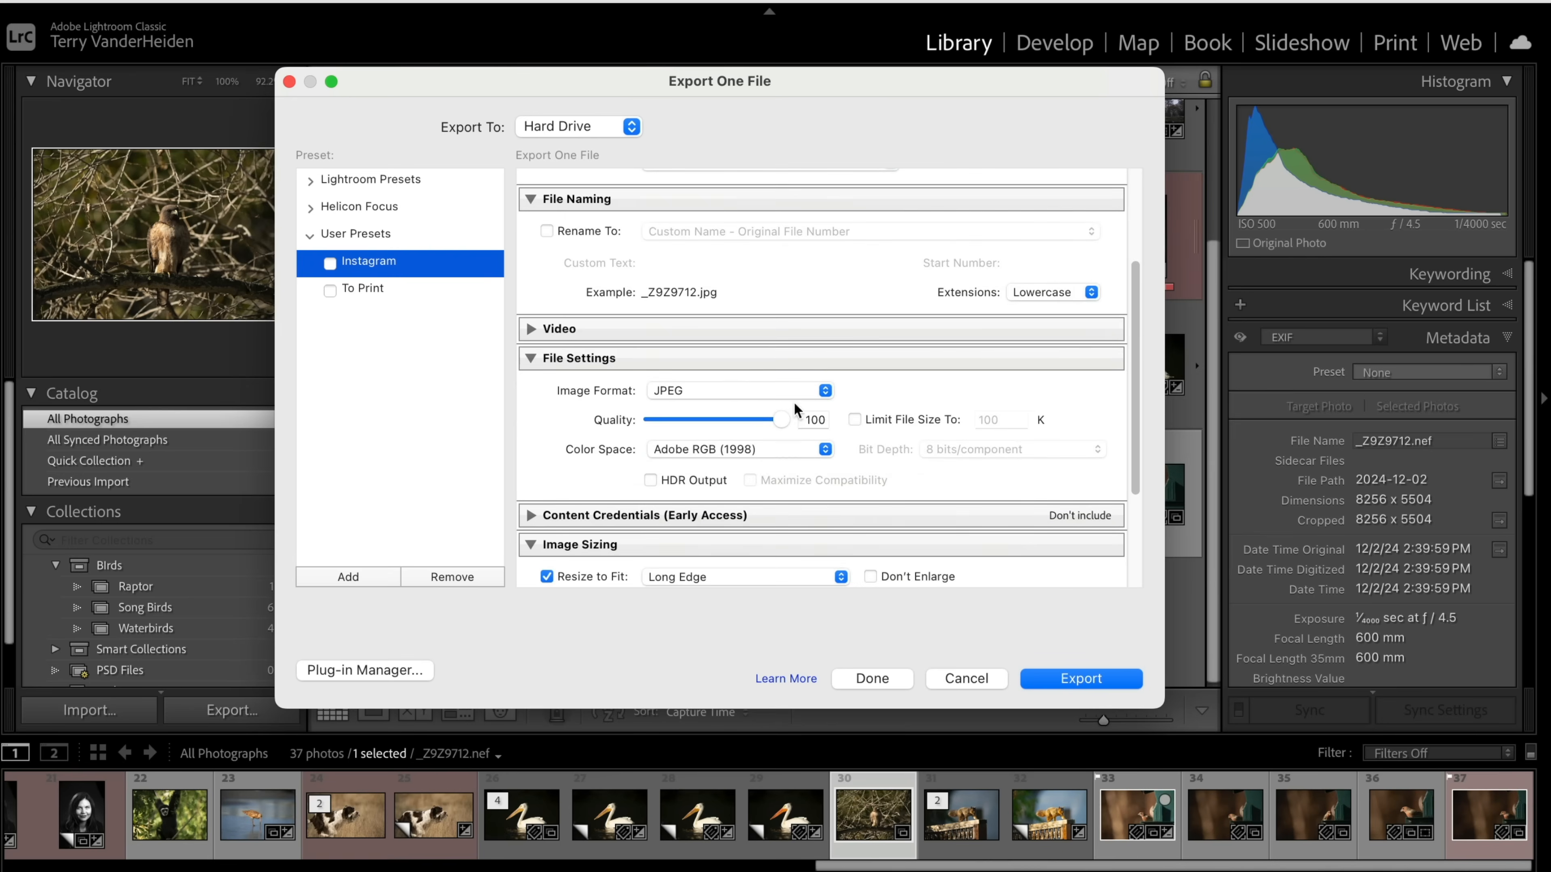
scroll(715, 432, "down", 3)
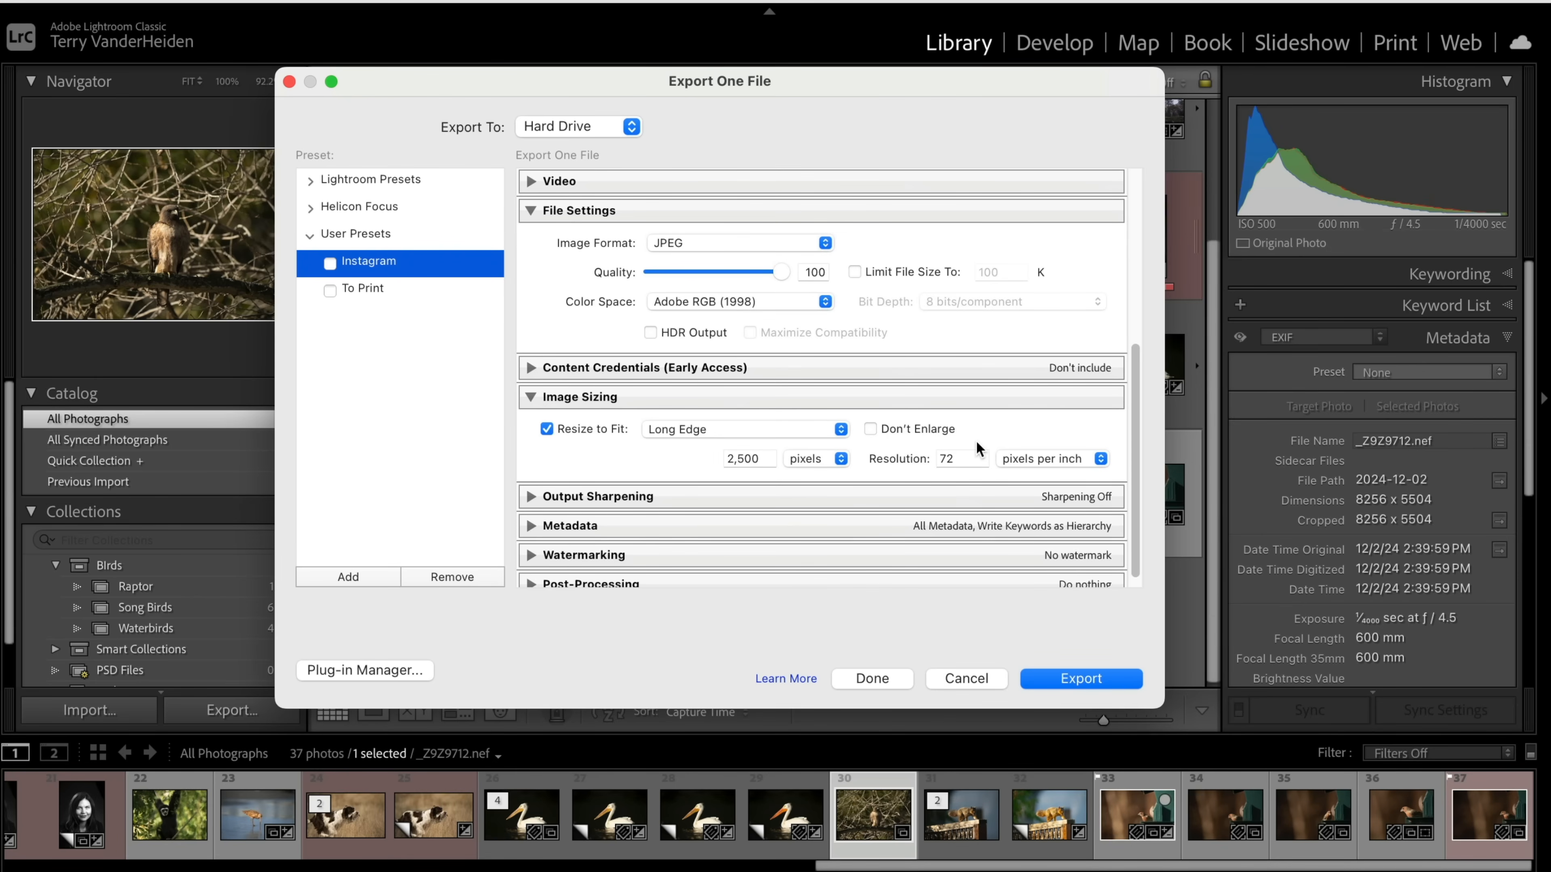
left_click(1092, 679)
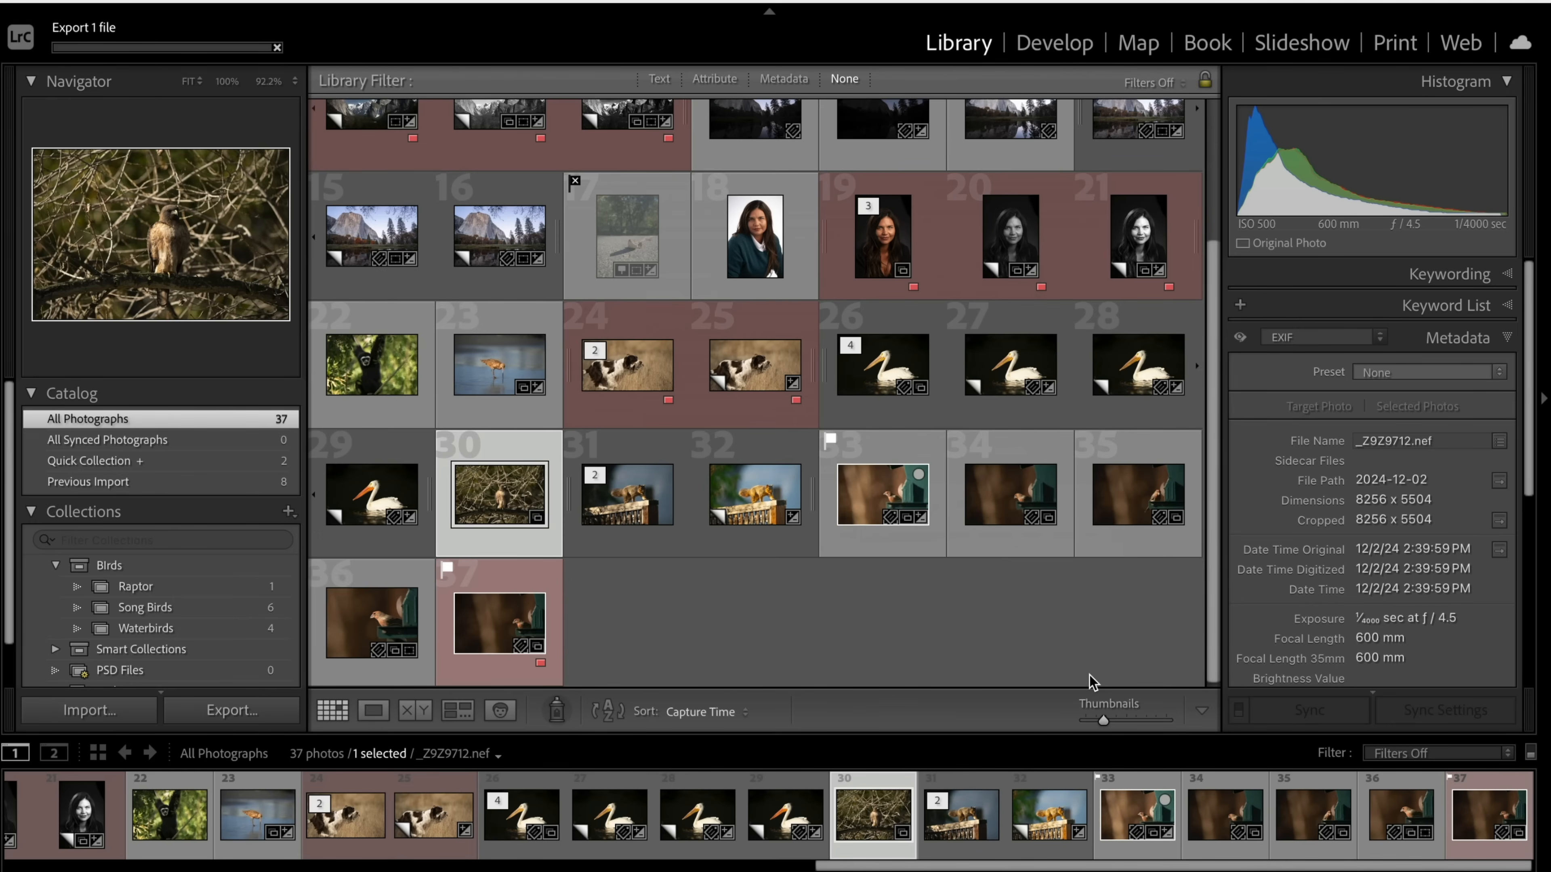
- Switch to the desktop and open the INSTA folder inside Export Files to check for the hawk export
mouse_move(872, 522)
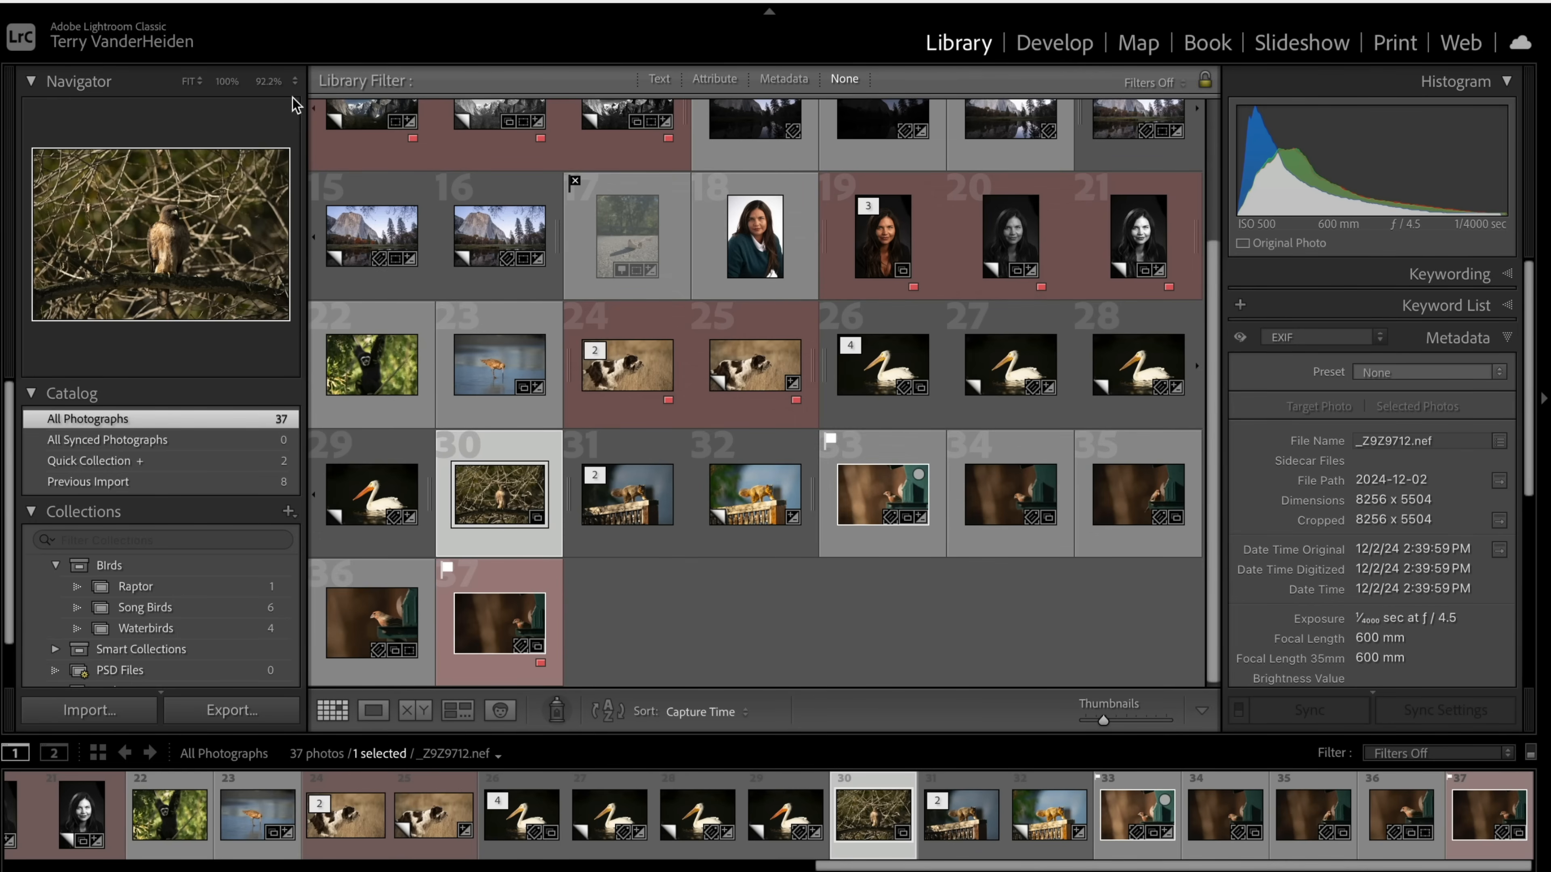
key("l")
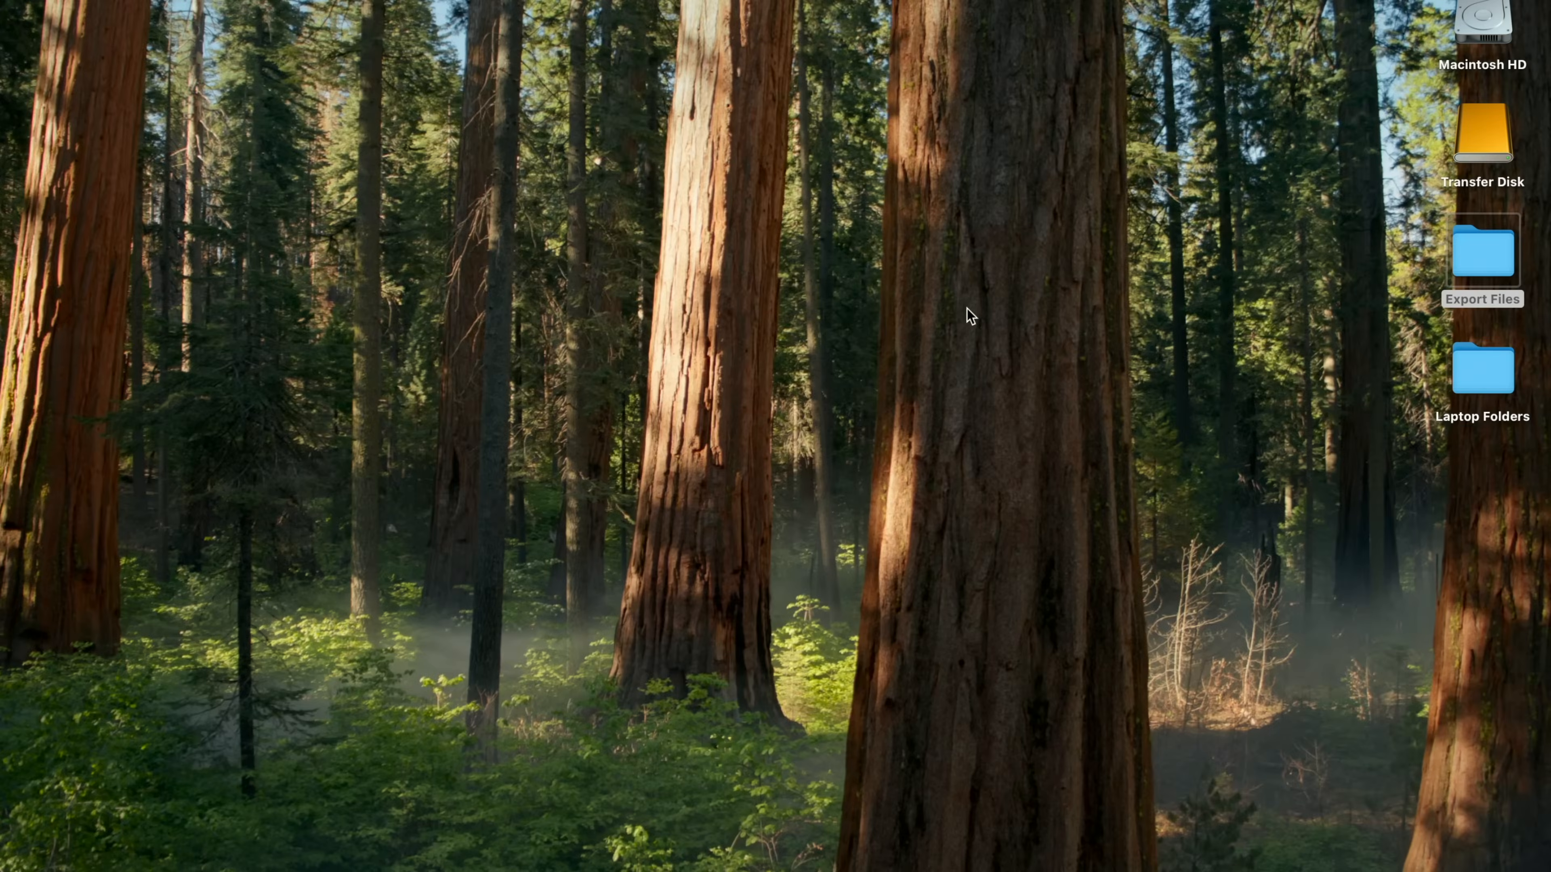
double_click(1476, 262)
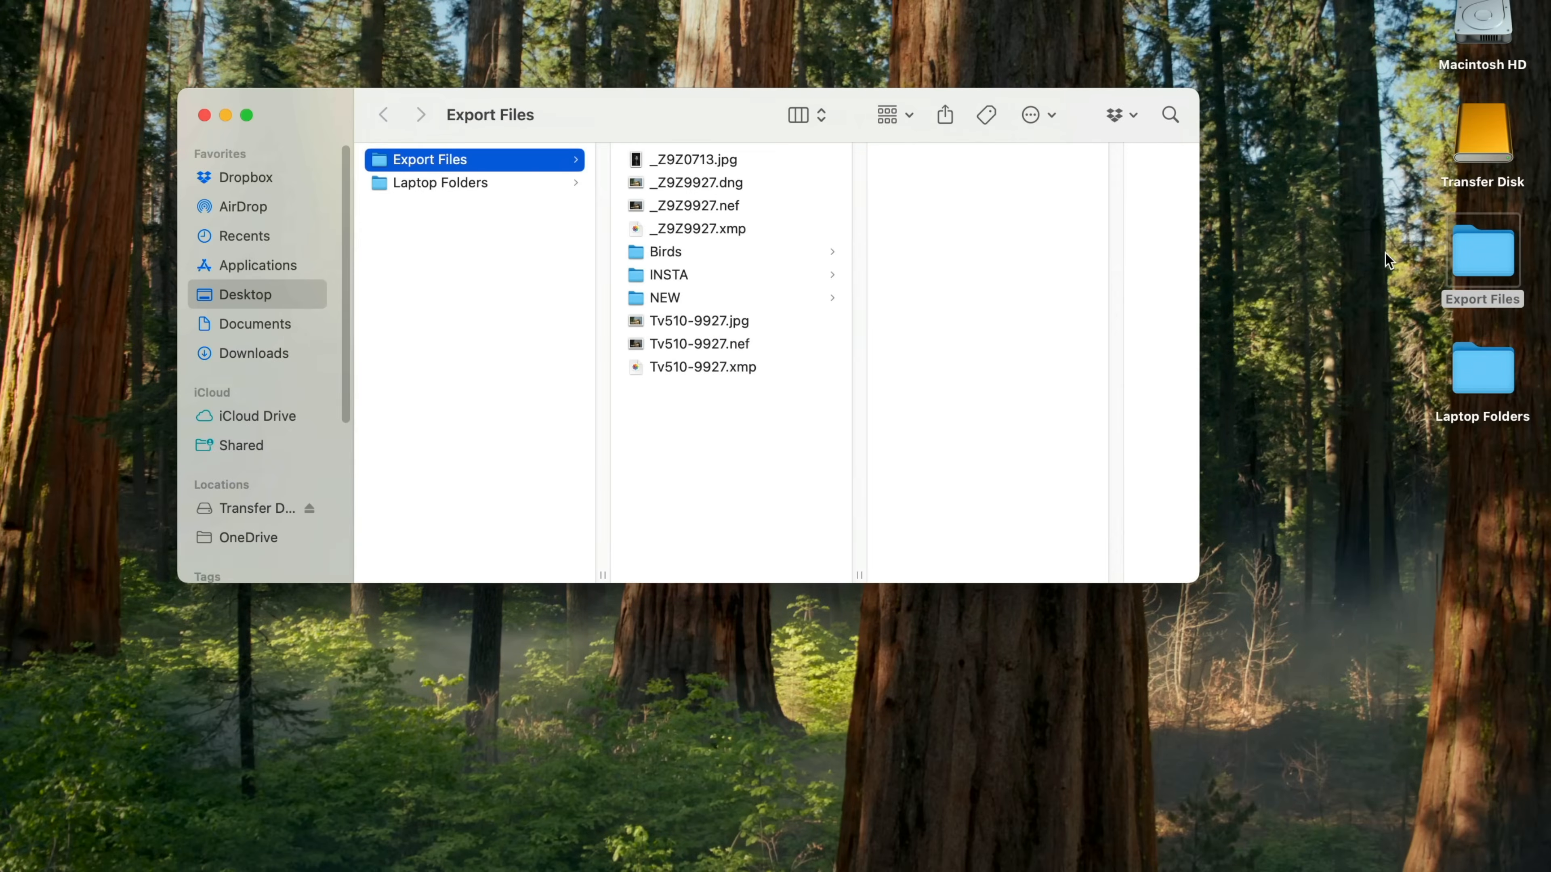
left_click(676, 276)
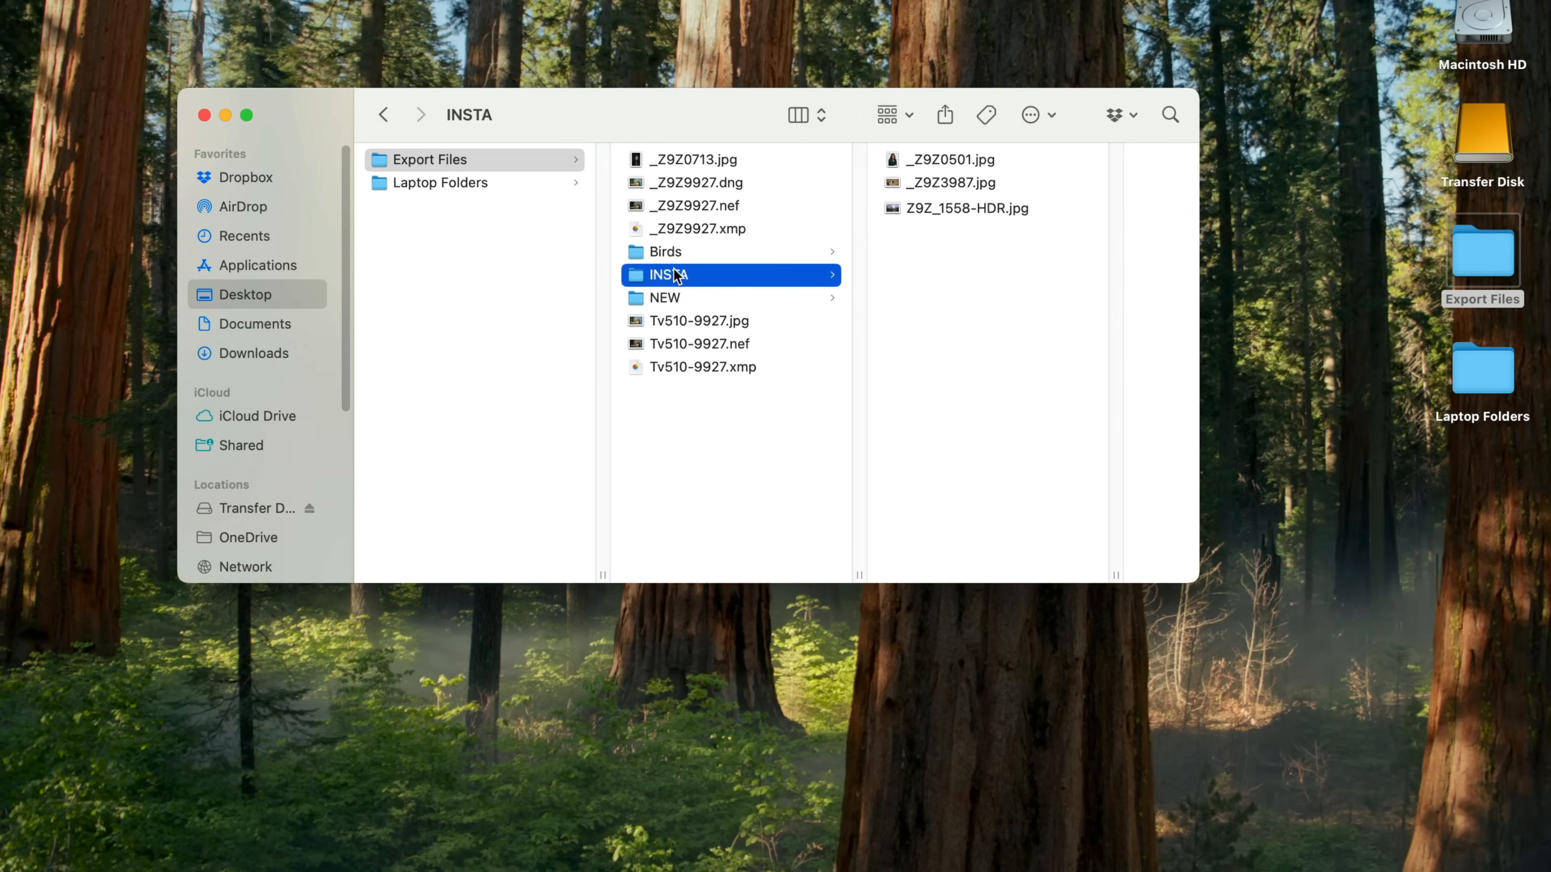